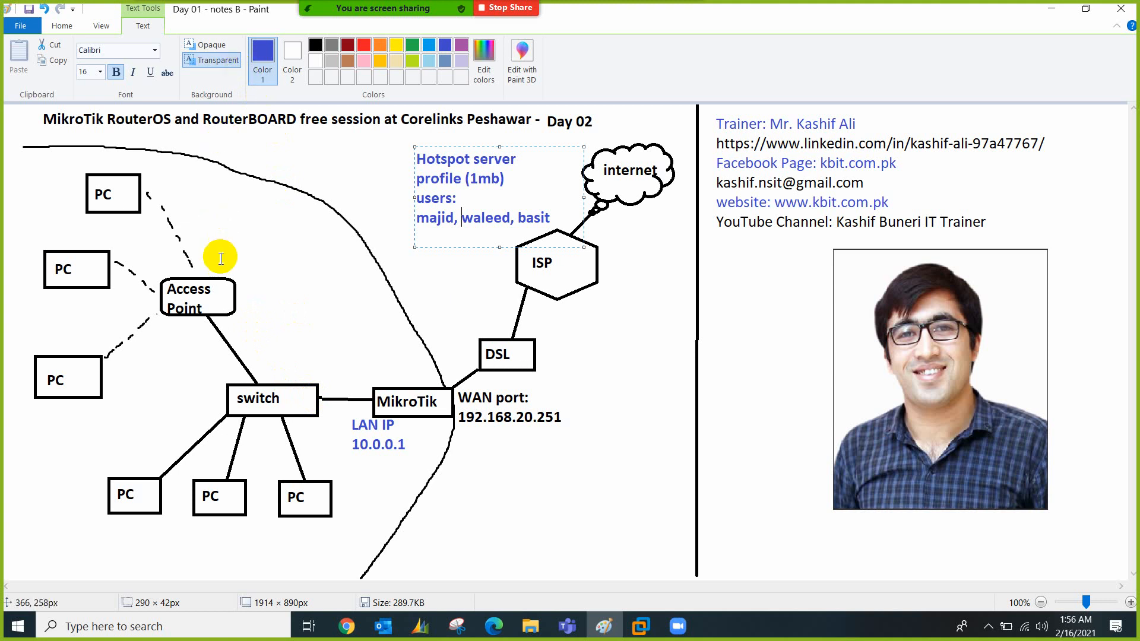
# Add a two-line note 'LAN IP: 10.0.0.50' / 'DHCP: OFF' above the Access Point
pyautogui.click(240, 322)
pyautogui.click(240, 321)
pyautogui.write('L')
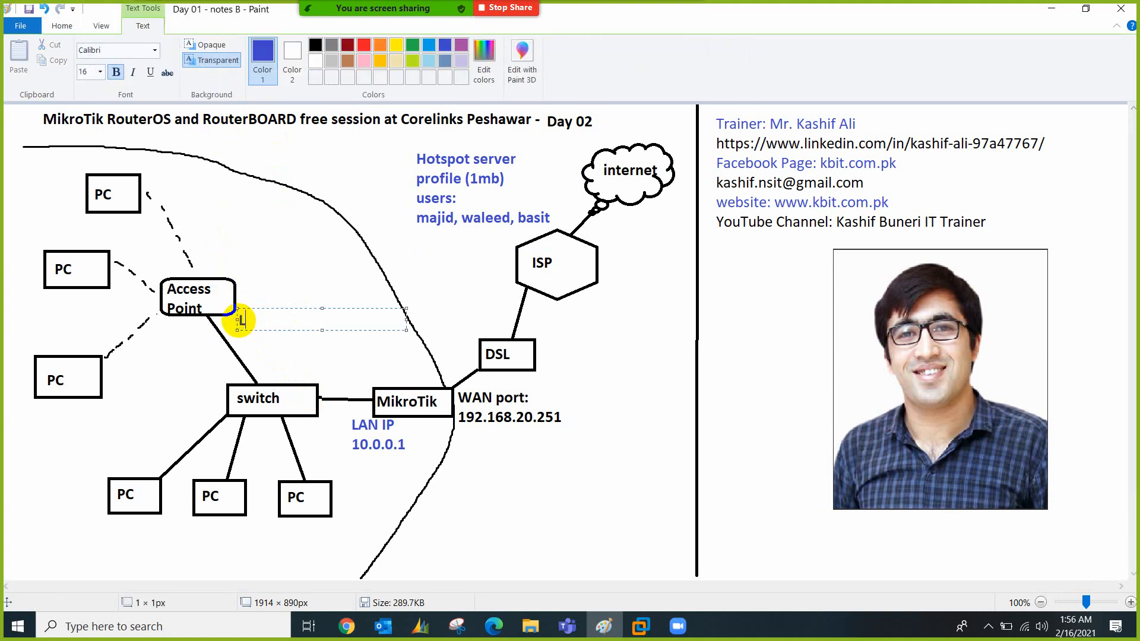
pyautogui.write('AN IP: 10.0.0.50')
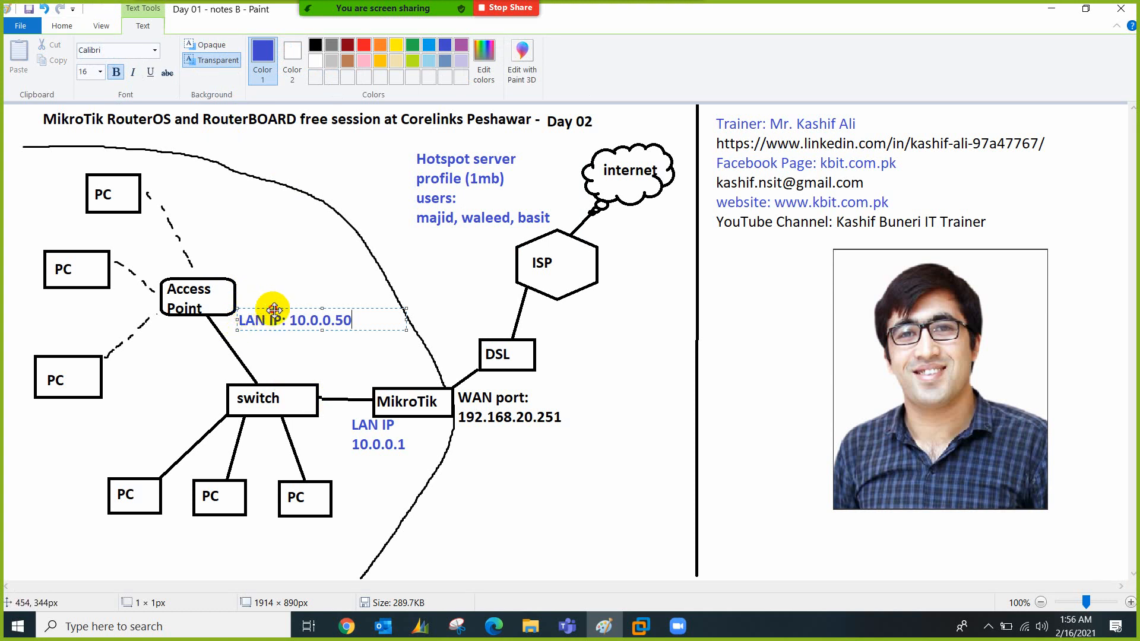
pyautogui.moveTo(275, 309)
pyautogui.mouseDown()
pyautogui.moveTo(207, 328)
pyautogui.moveTo(268, 321)
pyautogui.mouseUp()
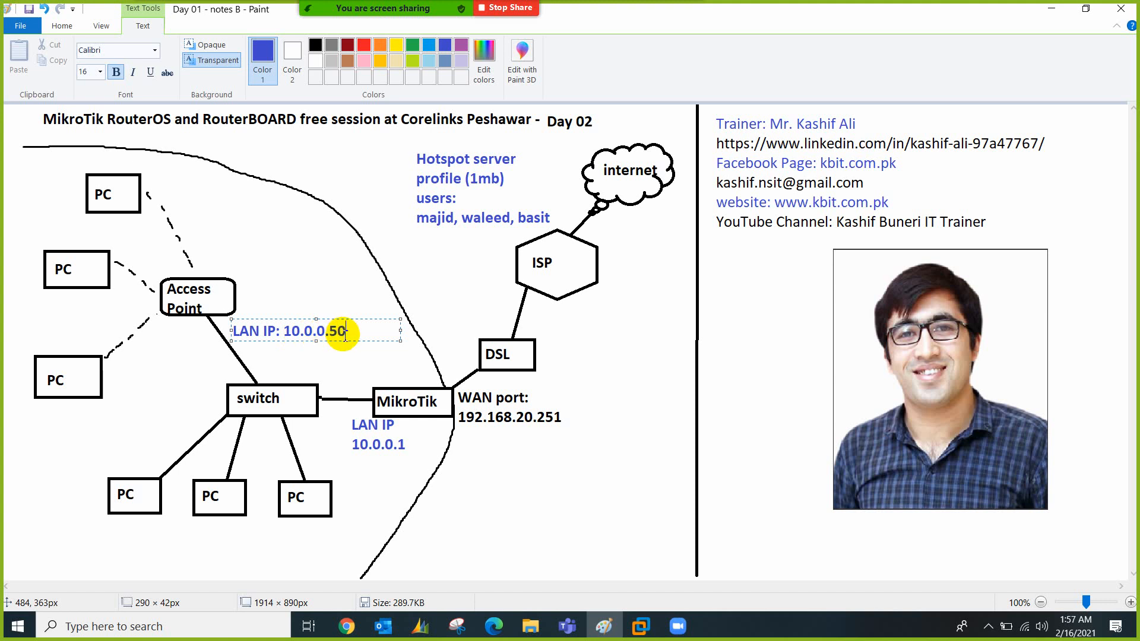
pyautogui.press('Return')
pyautogui.write('DHCP: OFF')
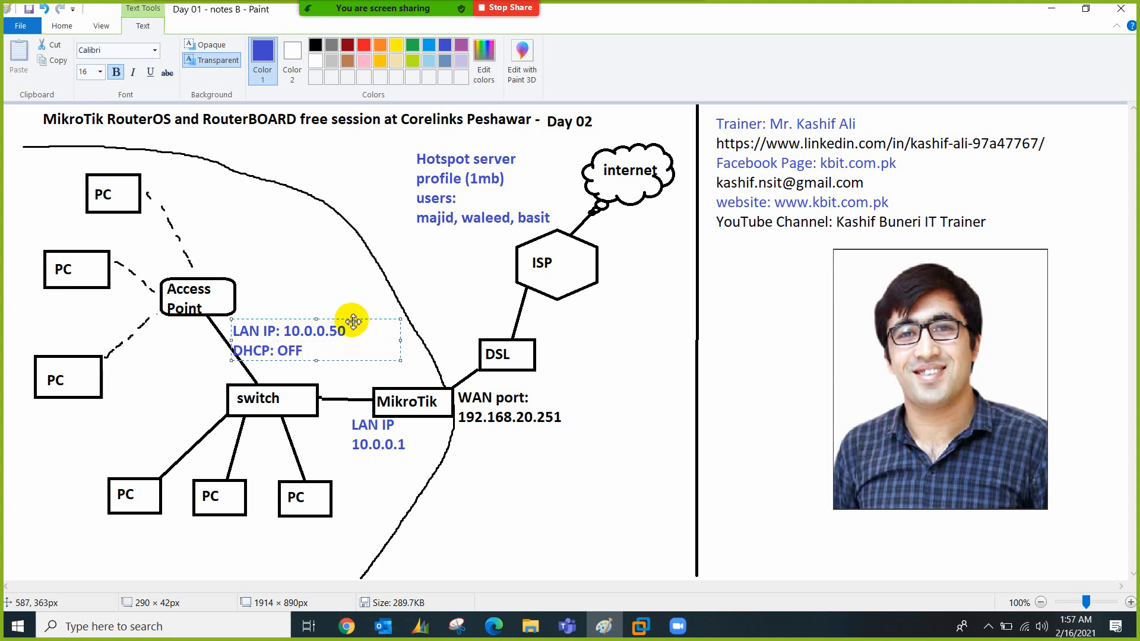
pyautogui.moveTo(355, 327); pyautogui.dragTo(329, 245)
# Add a two-line 'LAN' / 'PORT' label below the Access Point
pyautogui.click(193, 325)
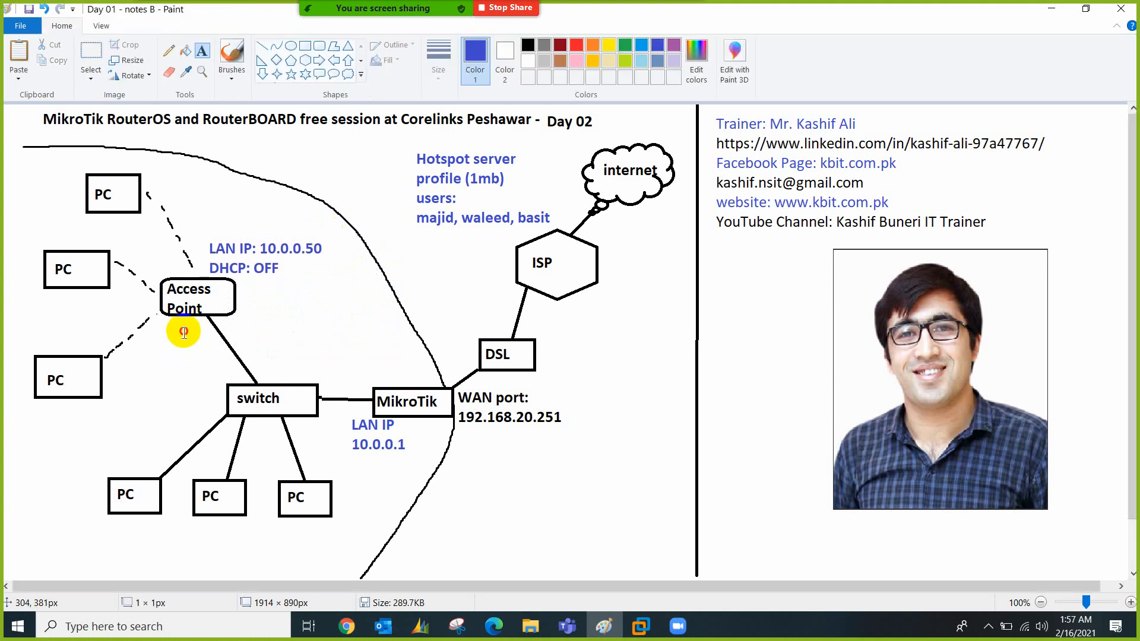
pyautogui.click(182, 321)
pyautogui.write('LAN')
pyautogui.press('Return')
pyautogui.write('PORT')
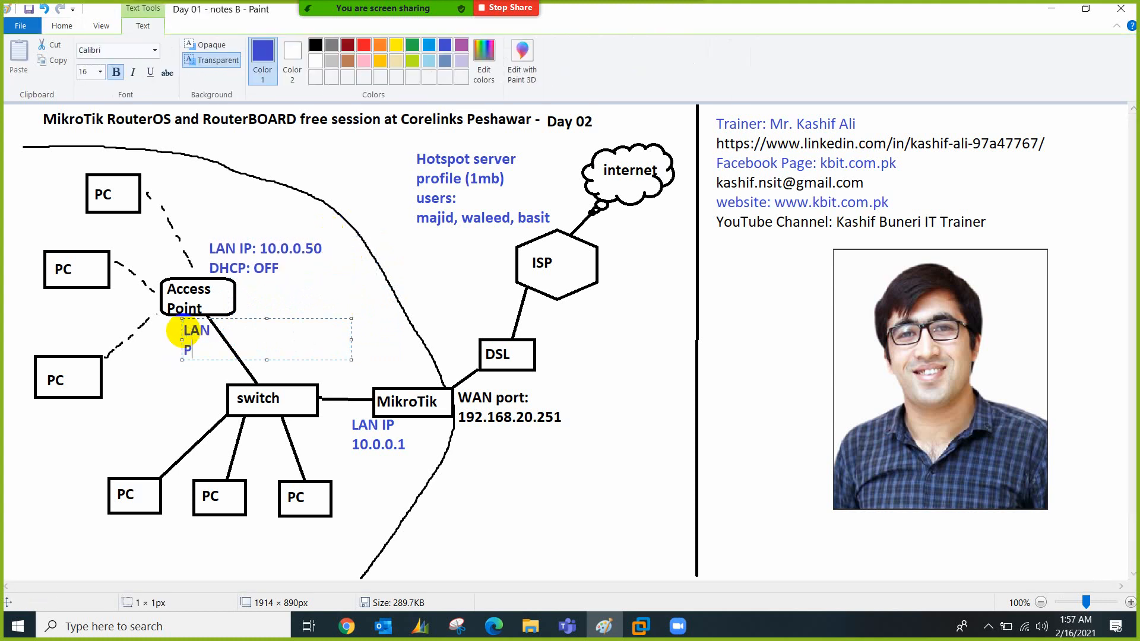
pyautogui.click(287, 301)
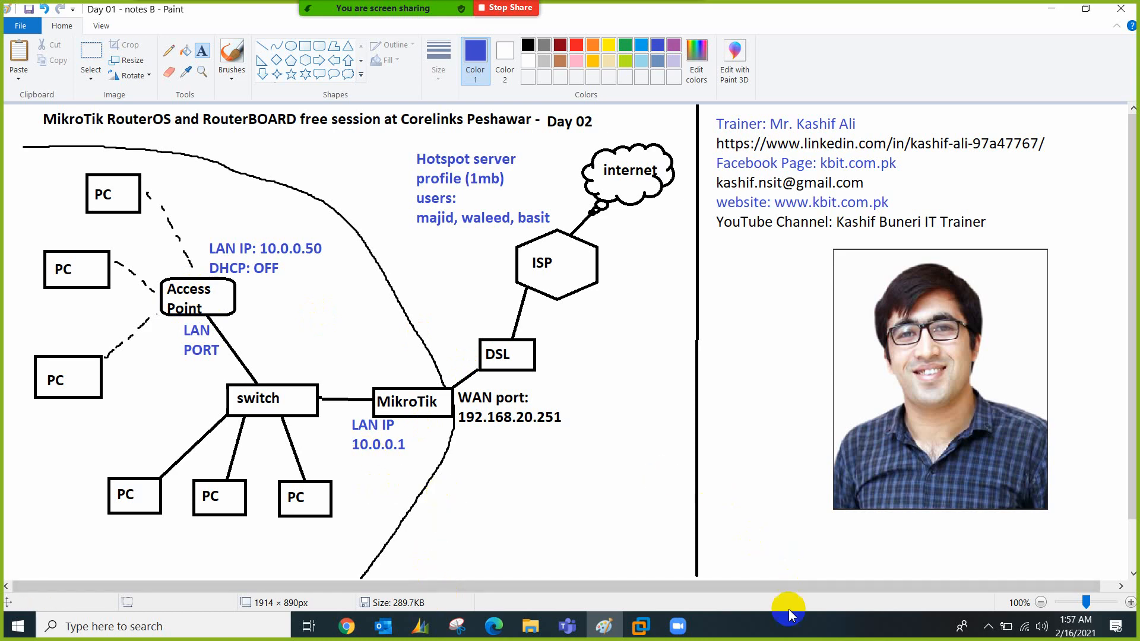
pyautogui.click(988, 627)
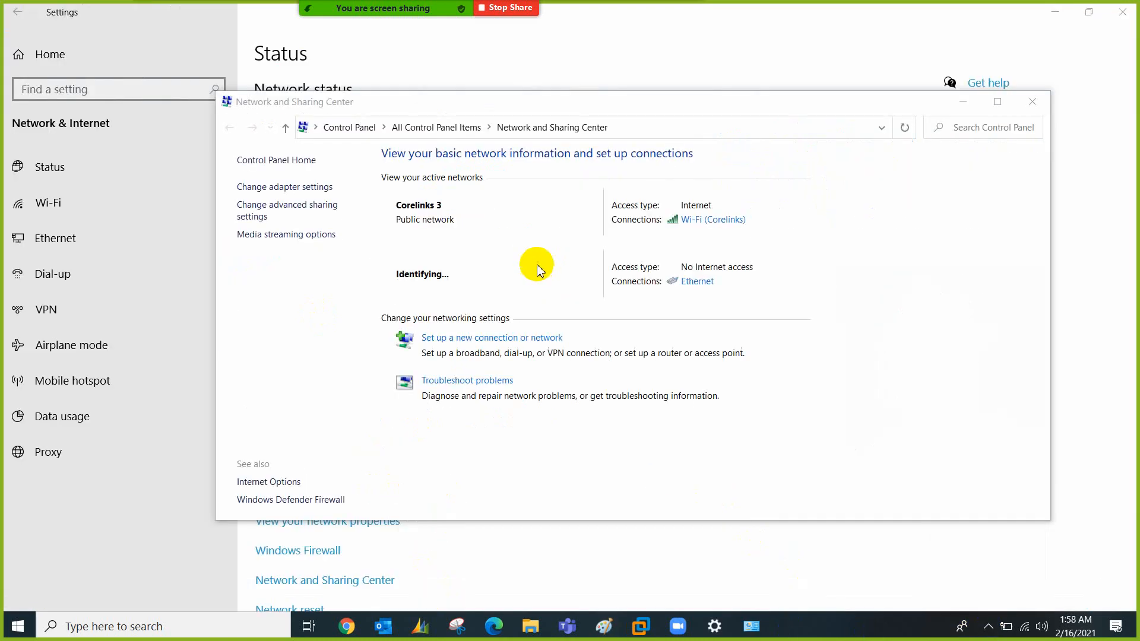
# Mark the Ethernet connection with red screen annotations, then erase them
pyautogui.moveTo(416, 9)
pyautogui.click(628, 21)
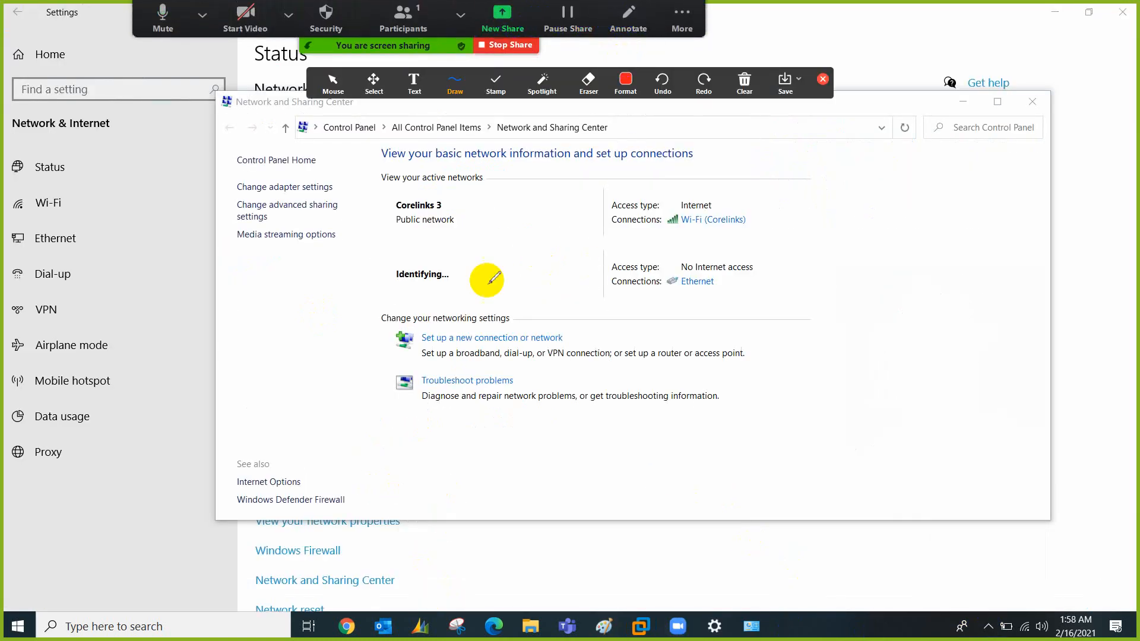
pyautogui.moveTo(750, 256)
pyautogui.mouseDown()
pyautogui.moveTo(603, 247)
pyautogui.moveTo(580, 305)
pyautogui.moveTo(758, 318)
pyautogui.moveTo(763, 259)
pyautogui.moveTo(737, 251)
pyautogui.moveTo(749, 255)
pyautogui.mouseUp()
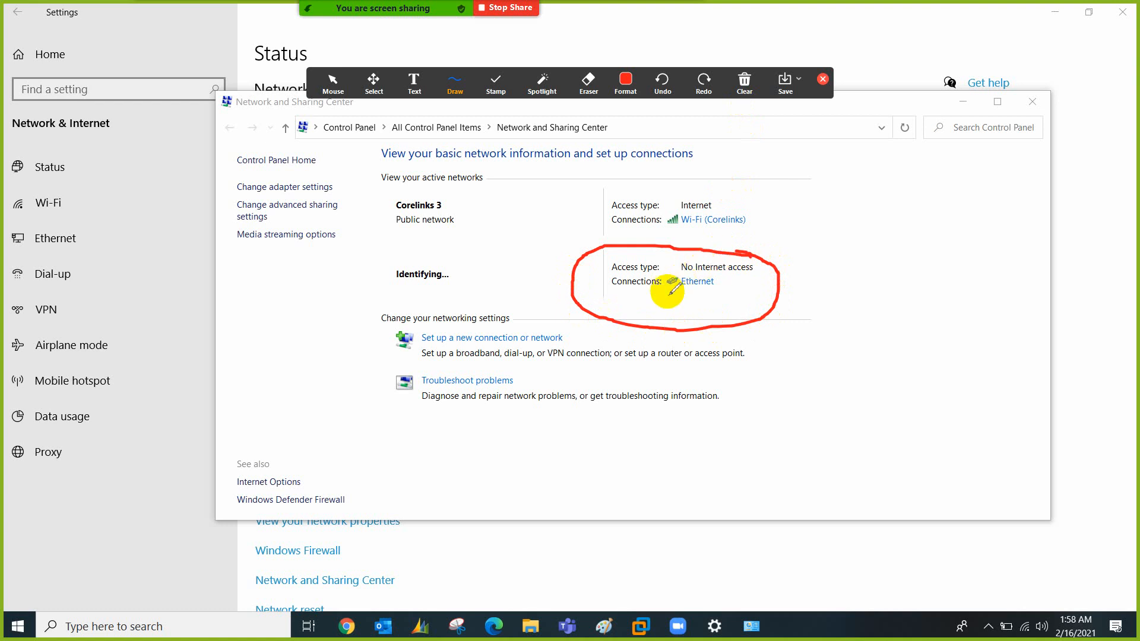
pyautogui.moveTo(665, 292); pyautogui.dragTo(705, 292)
pyautogui.click(744, 81)
pyautogui.click(772, 112)
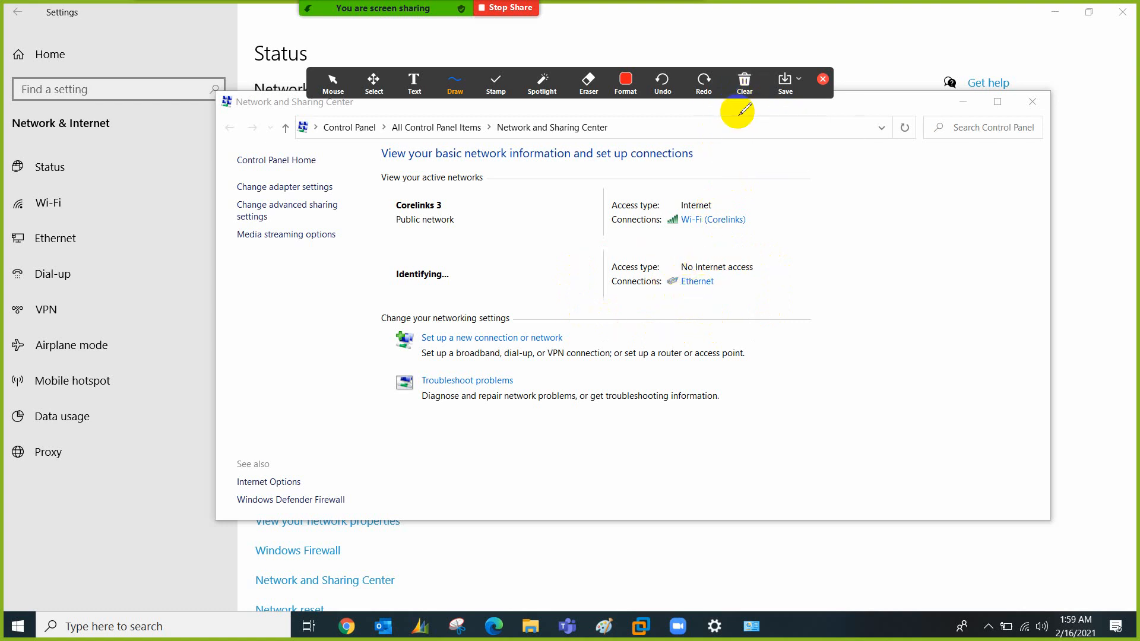
pyautogui.click(822, 79)
# Review the Ethernet details (IPv4 192.168.0.100, gateway 192.168.0.254), then close both windows
pyautogui.click(694, 281)
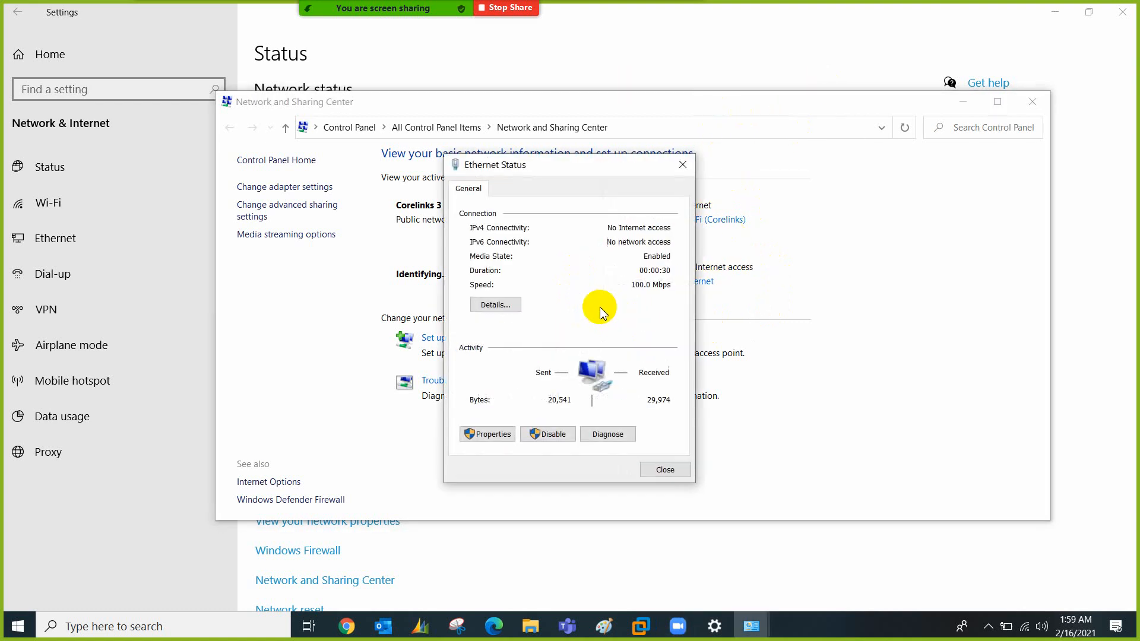
pyautogui.click(511, 307)
pyautogui.click(573, 299)
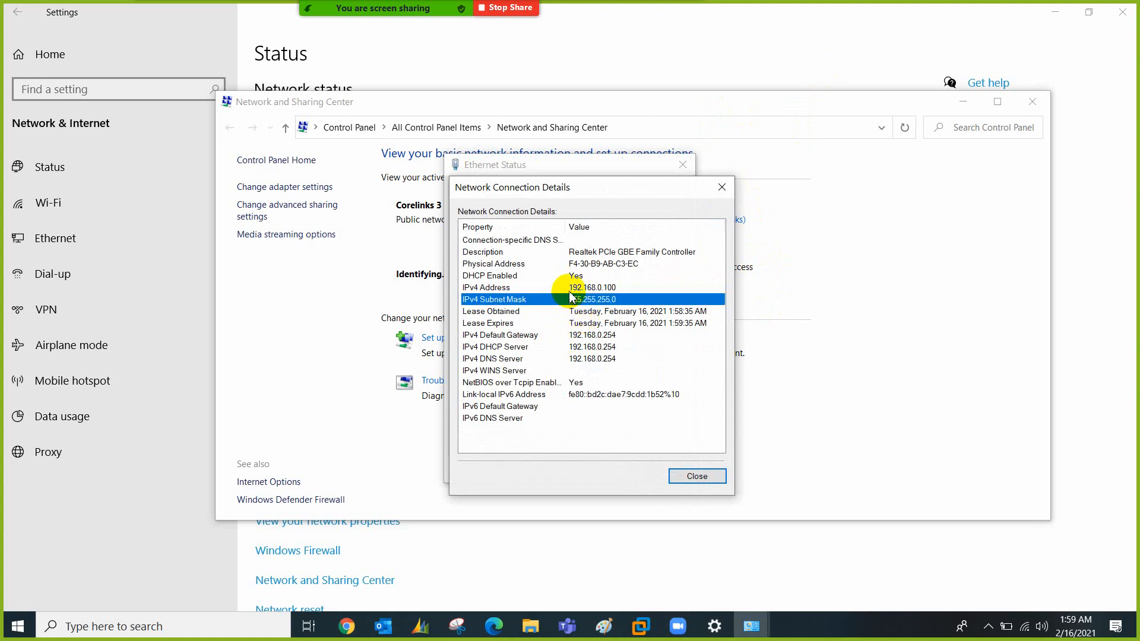
pyautogui.click(603, 289)
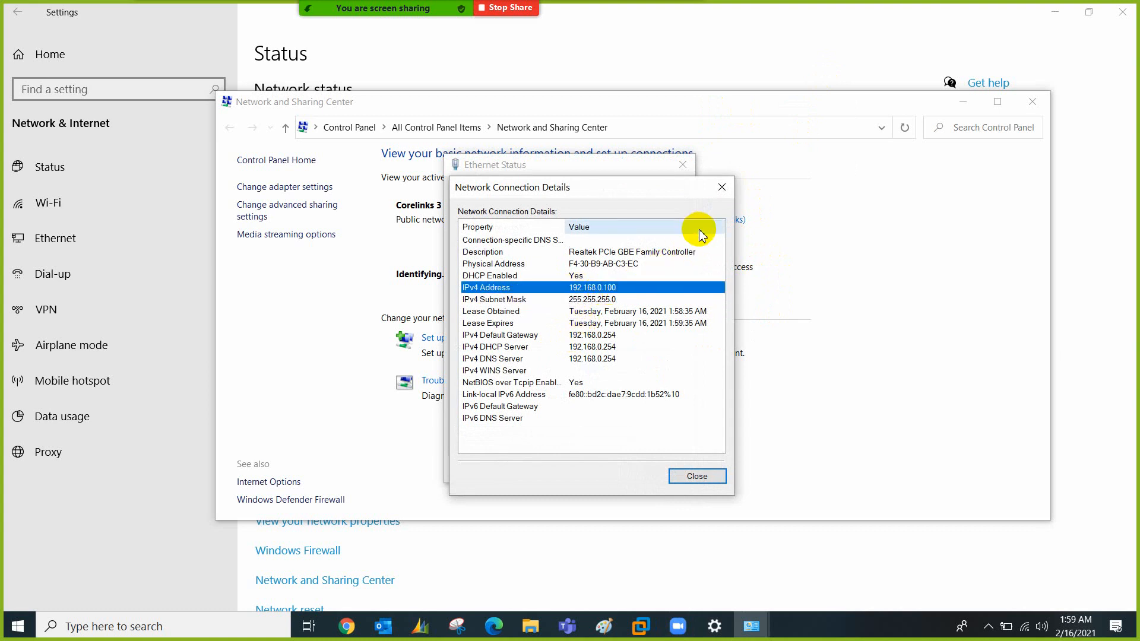
pyautogui.click(722, 187)
pyautogui.click(684, 165)
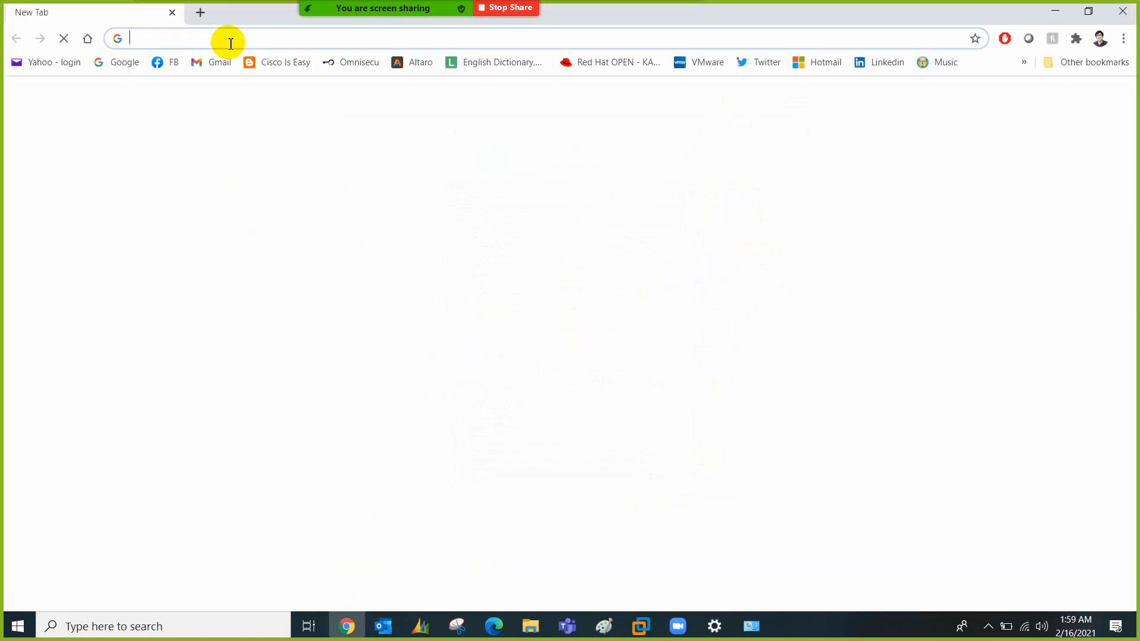
# Try loading 192.168.0.1 in Chrome, which fails to connect
pyautogui.click(228, 42)
pyautogui.press('Down')
pyautogui.press('Down')
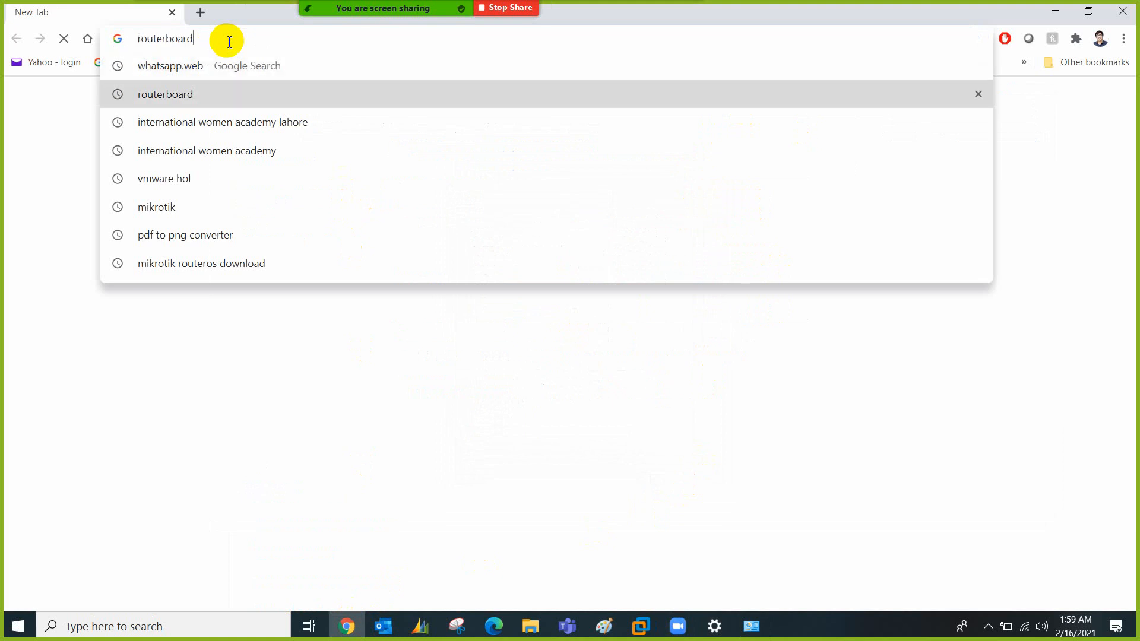
pyautogui.press('BackSpace')
pyautogui.press('BackSpace')
pyautogui.press('BackSpace')
pyautogui.press('BackSpace')
pyautogui.press('BackSpace')
pyautogui.press('BackSpace')
pyautogui.press('BackSpace')
pyautogui.press('BackSpace')
pyautogui.press('BackSpace')
pyautogui.press('BackSpace')
pyautogui.press('BackSpace')
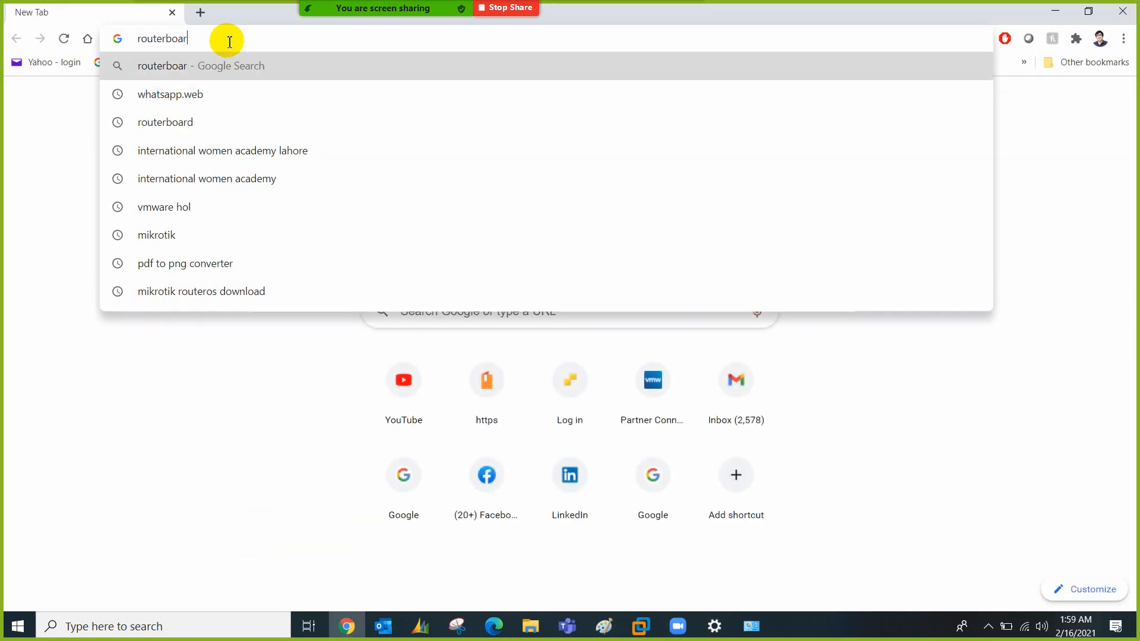
pyautogui.write('192.')
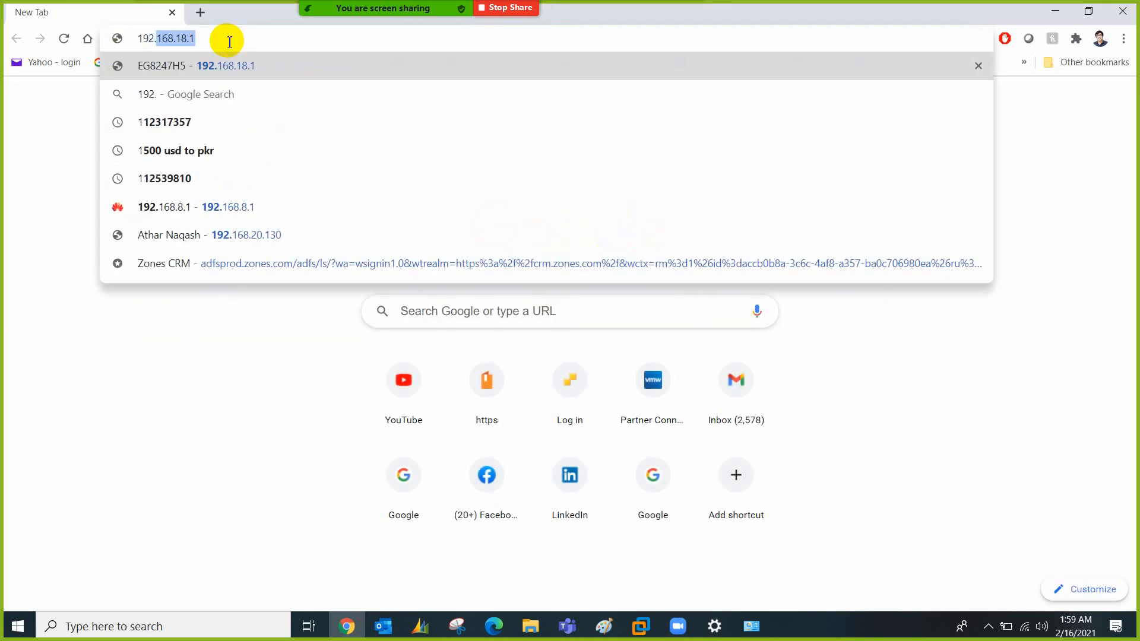
pyautogui.write('168.0.1')
pyautogui.press('Return')
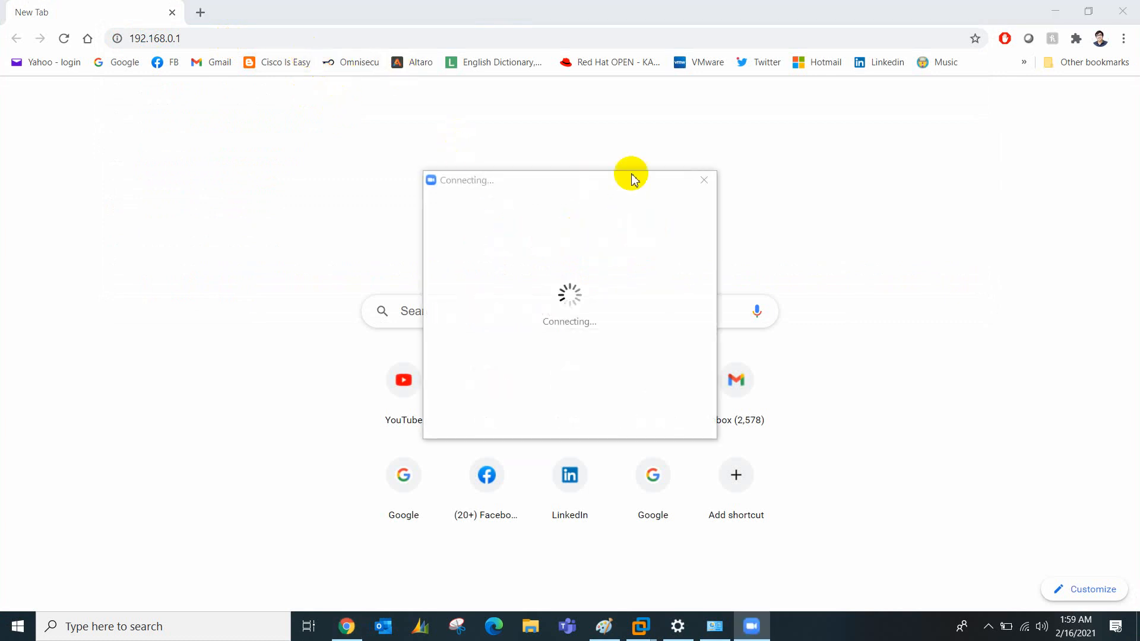
pyautogui.click(703, 178)
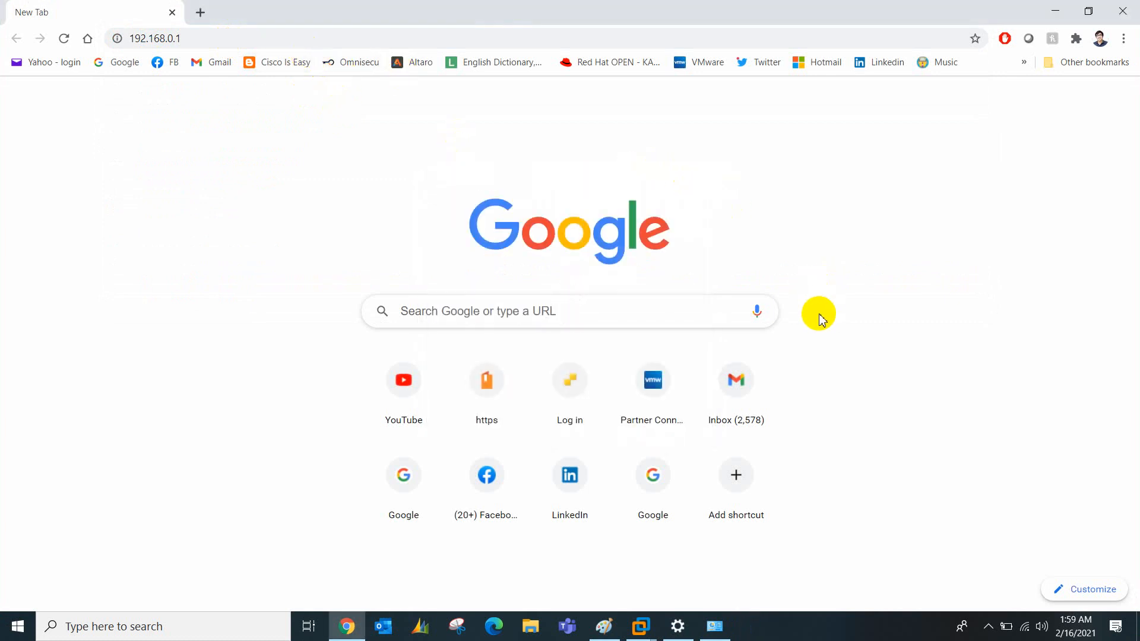
pyautogui.click(392, 40)
pyautogui.click(392, 40)
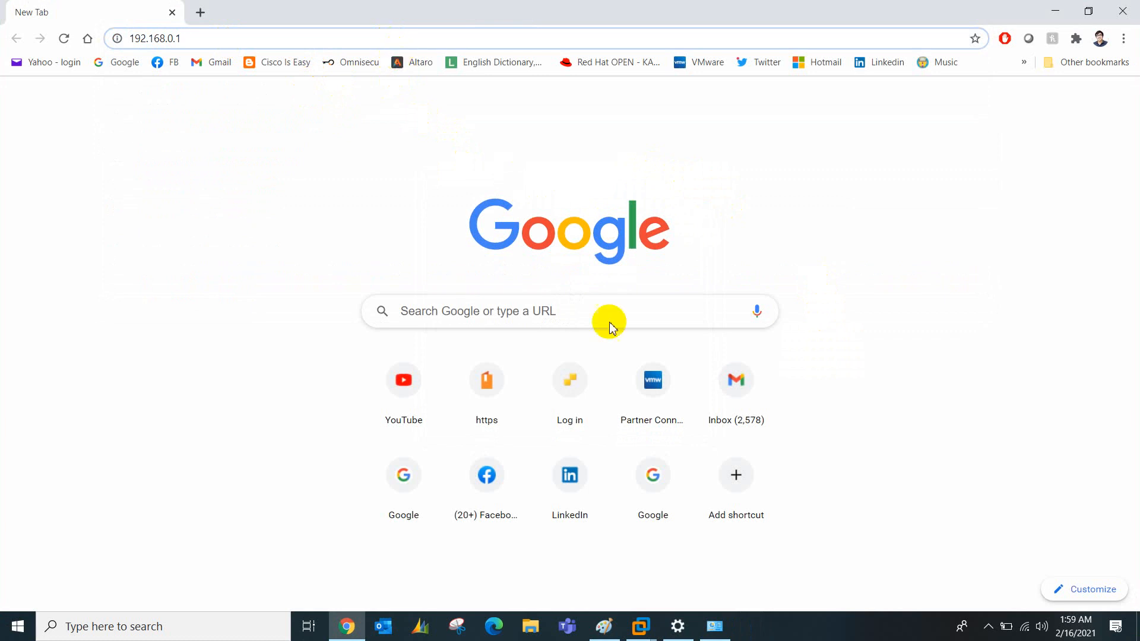
# Recheck the Ethernet gateway, then load the access point page at 192.168.0.254
pyautogui.click(715, 626)
pyautogui.click(688, 280)
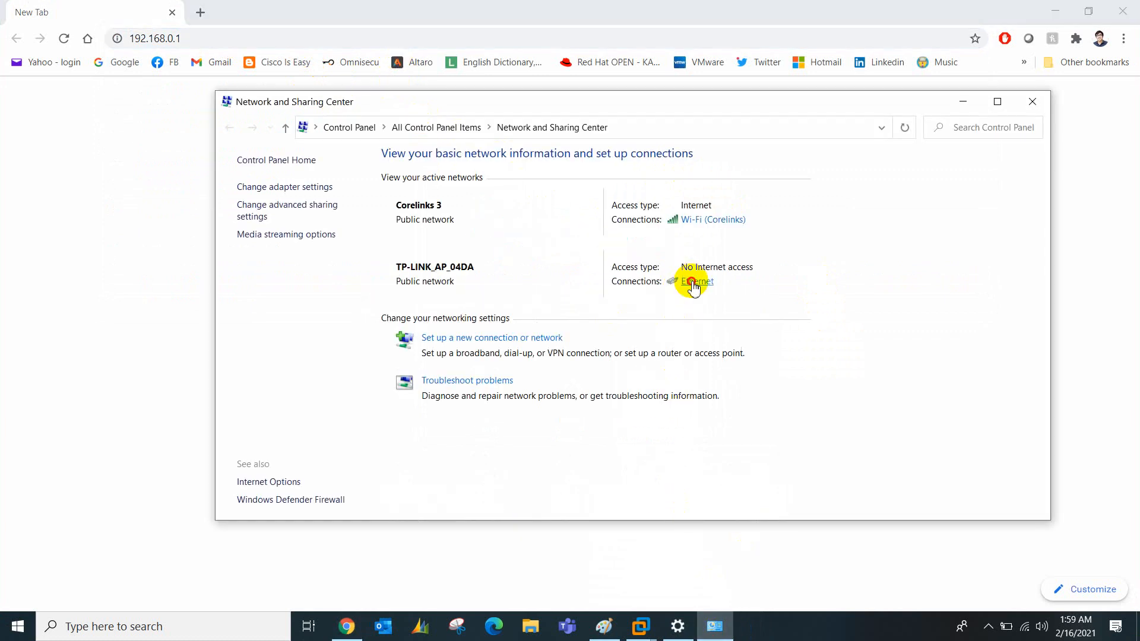
pyautogui.click(510, 309)
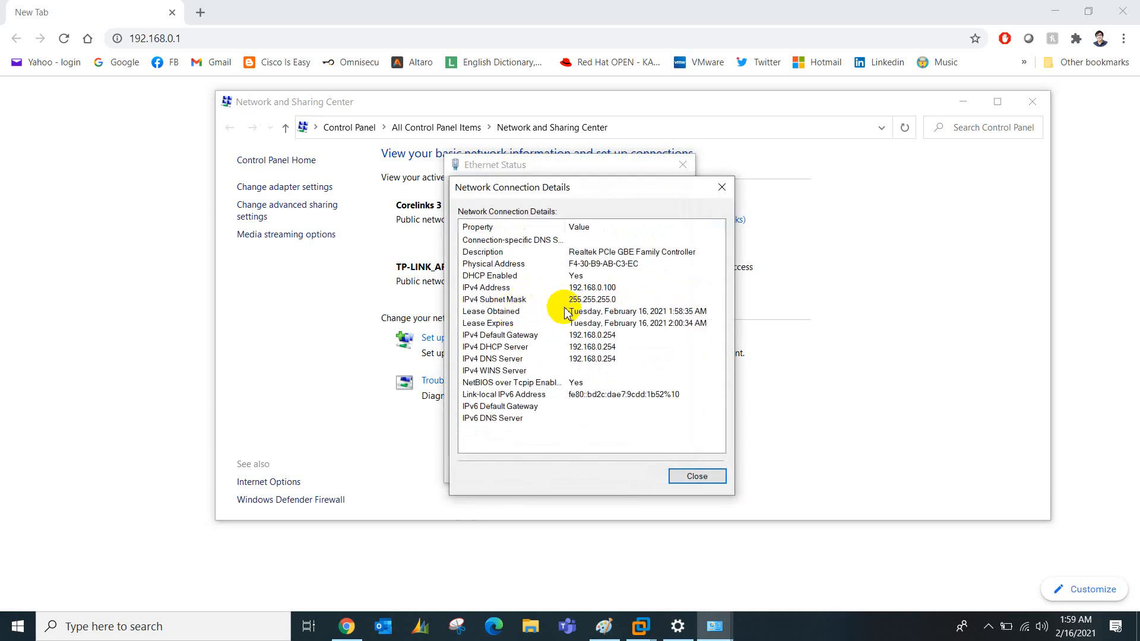
pyautogui.click(691, 478)
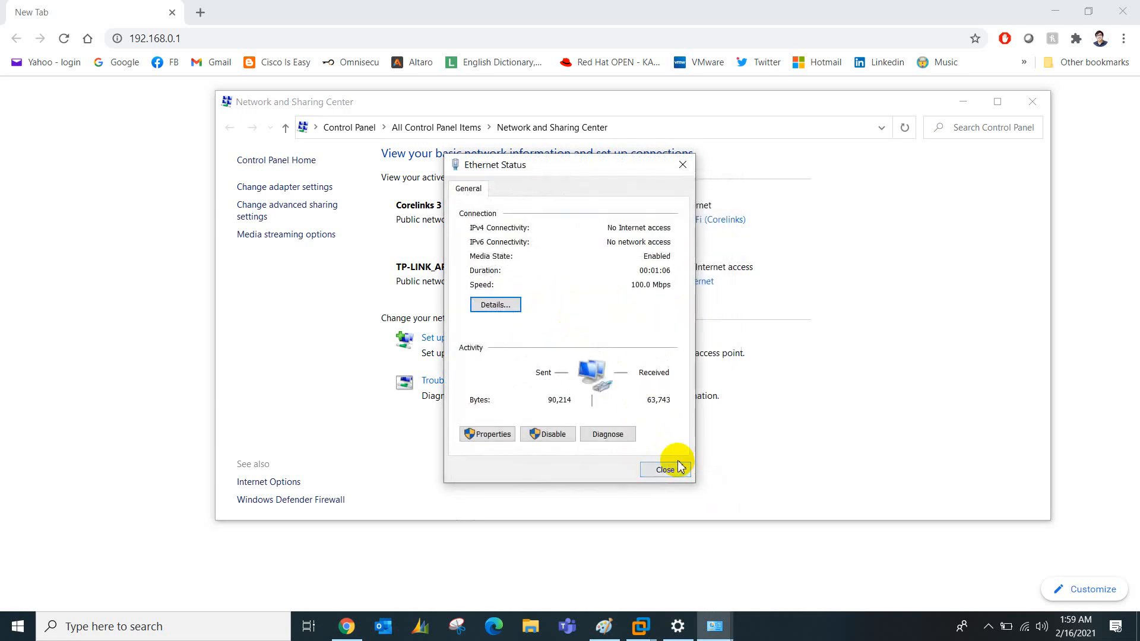
pyautogui.click(673, 465)
pyautogui.click(285, 39)
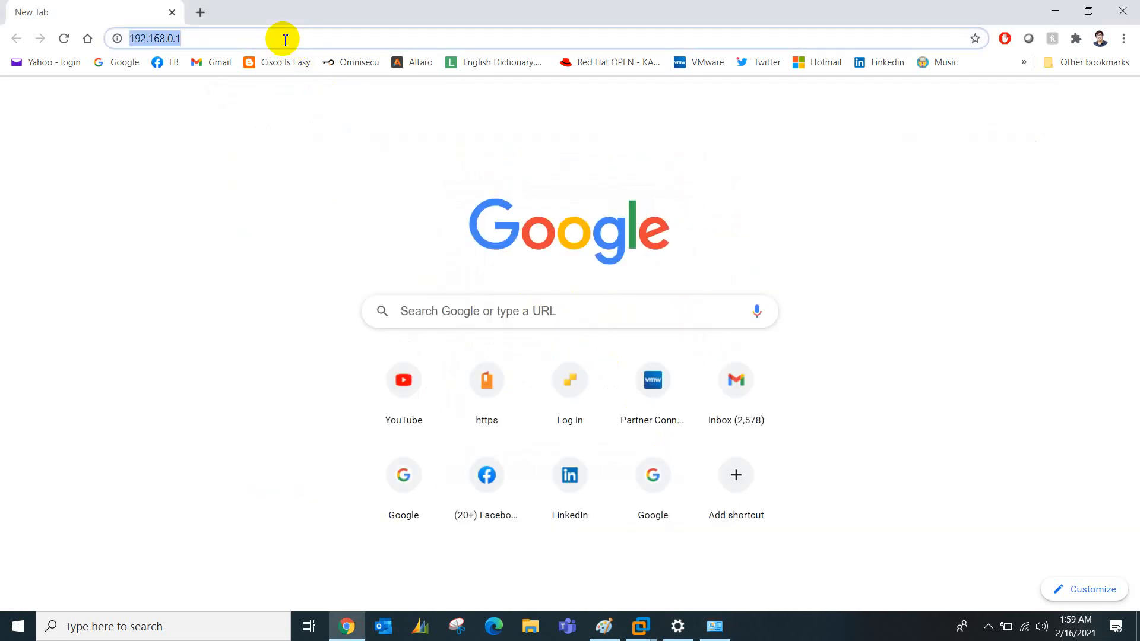
pyautogui.write('192.168.0.254')
pyautogui.press('Return')
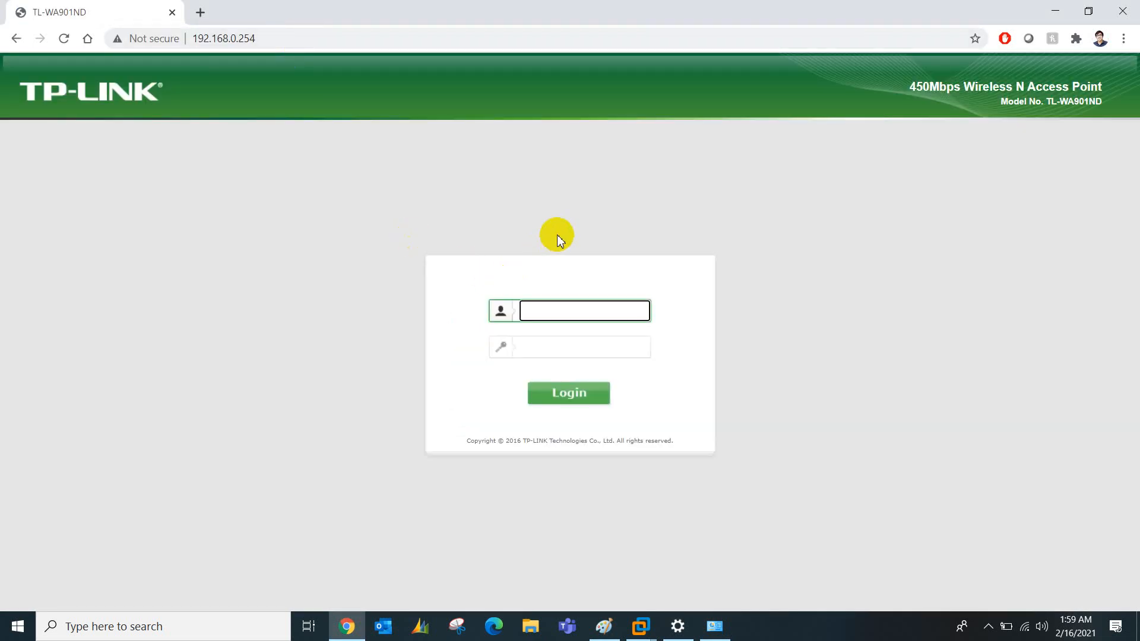
# Log in to the TL-WA901ND admin with the default credentials and skip Quick Setup
pyautogui.write('admin')
pyautogui.press('Tab')
pyautogui.write('admin')
pyautogui.press('Return')
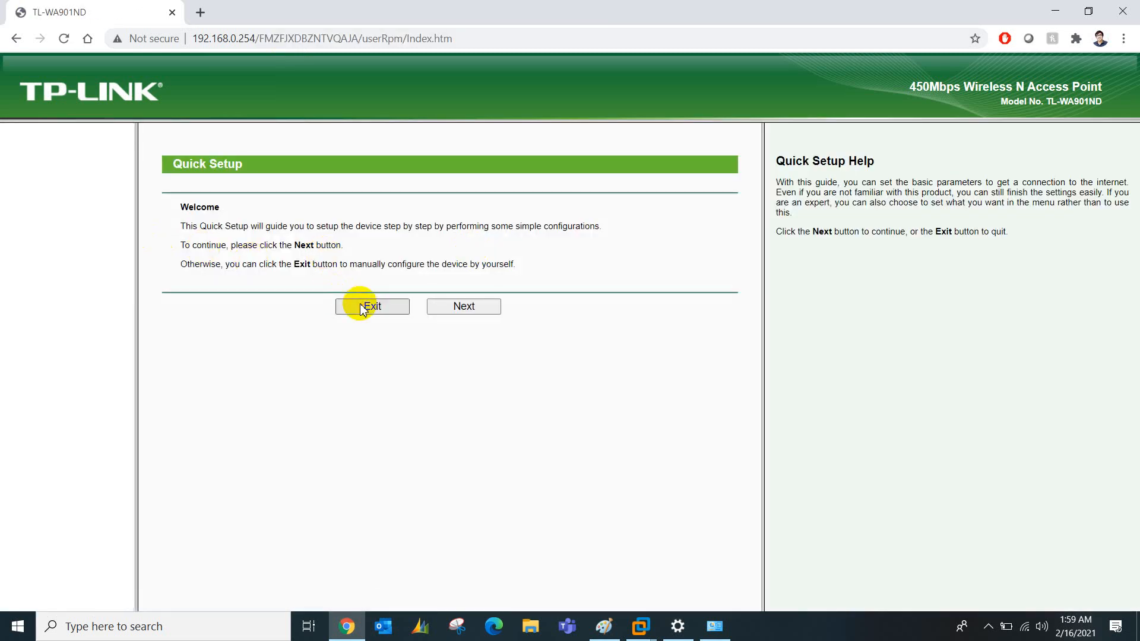
pyautogui.click(361, 308)
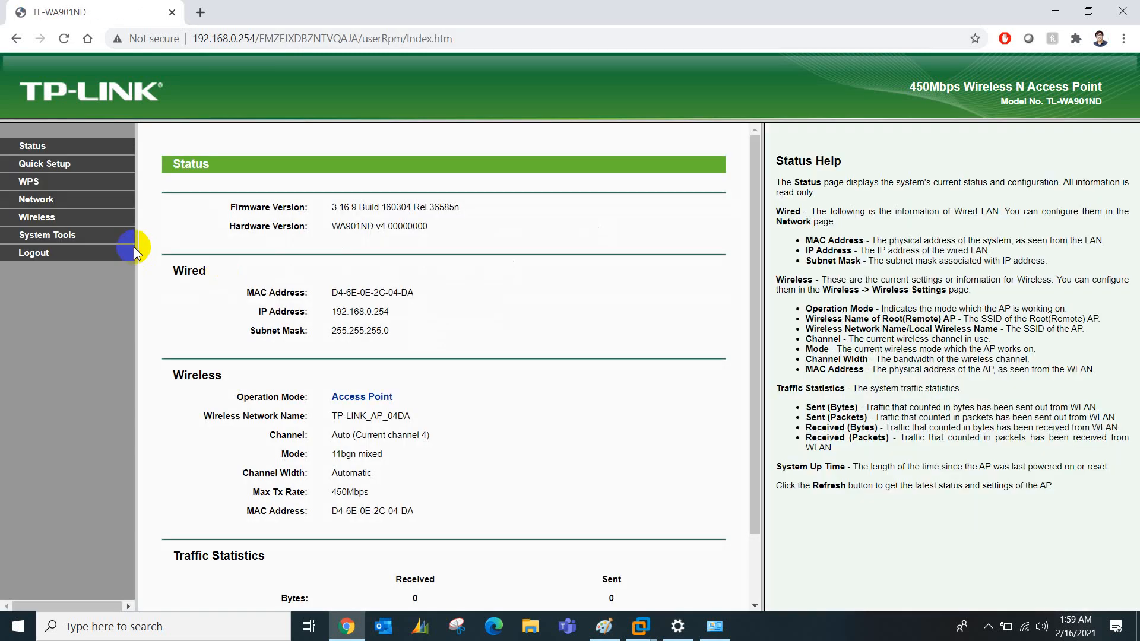
# Switch the LAN address Type to Static IP and expand the Wireless section
pyautogui.click(38, 201)
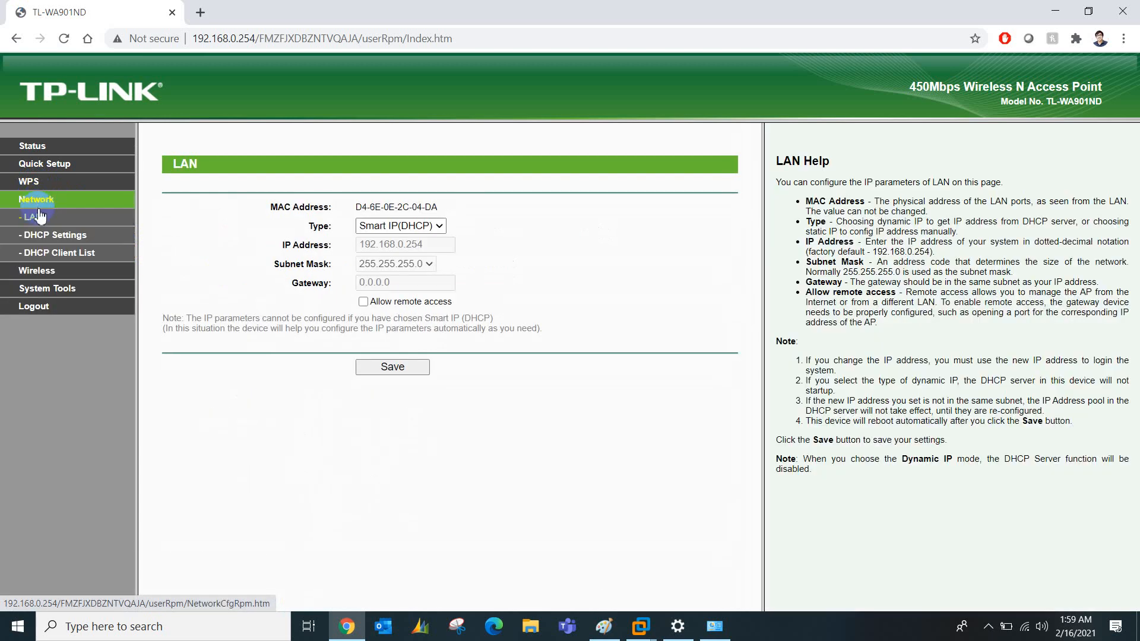
pyautogui.click(405, 227)
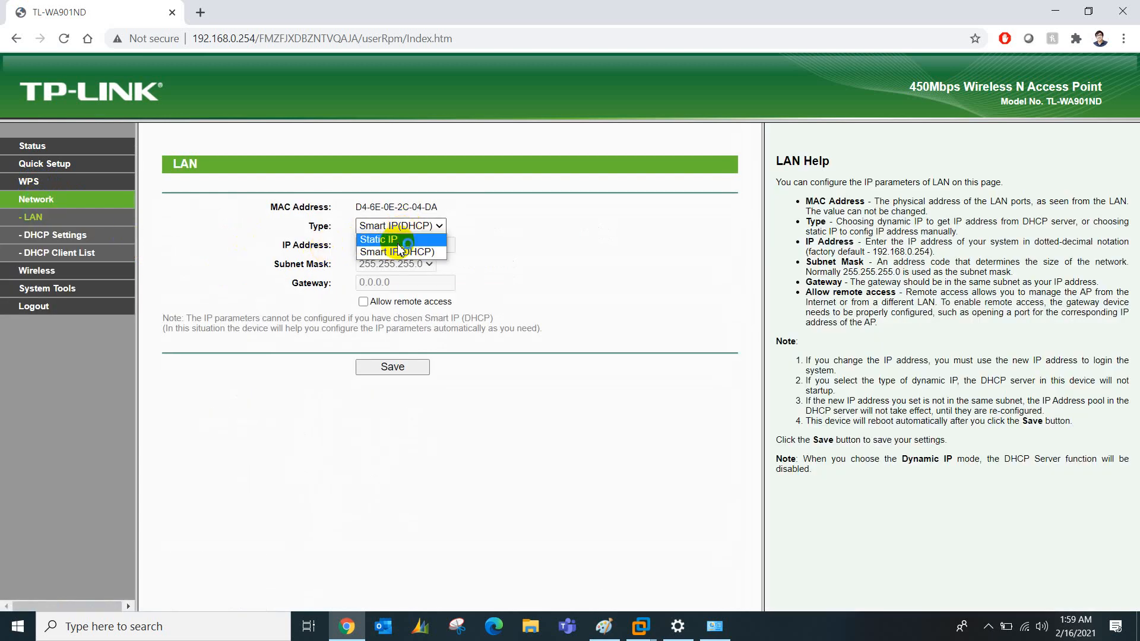
pyautogui.click(402, 238)
pyautogui.doubleClick(438, 248)
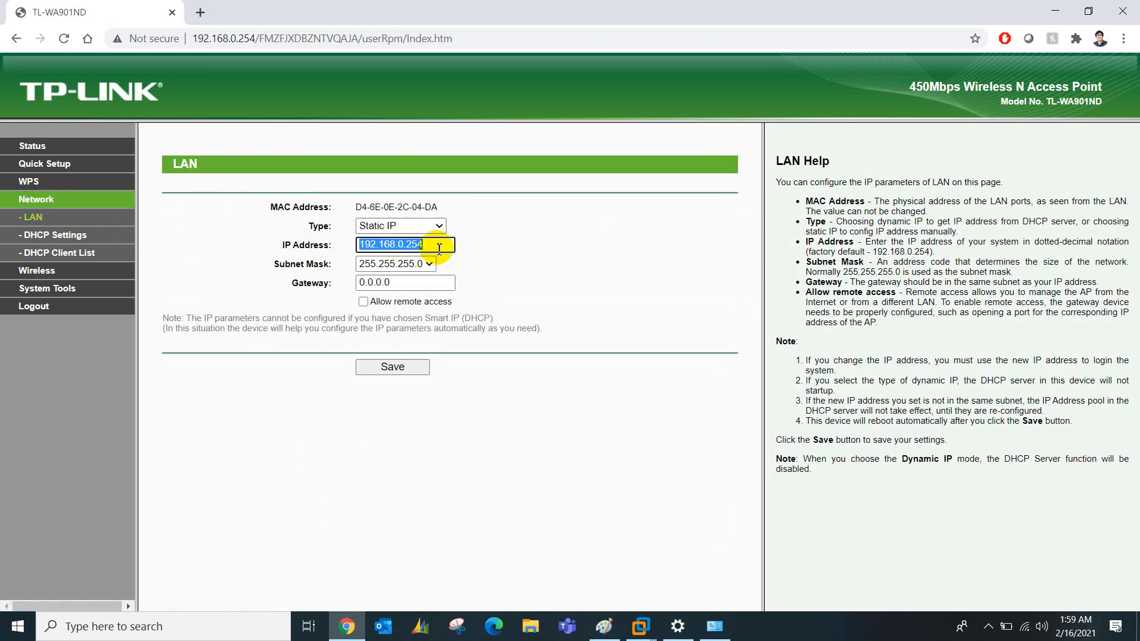
pyautogui.click(45, 270)
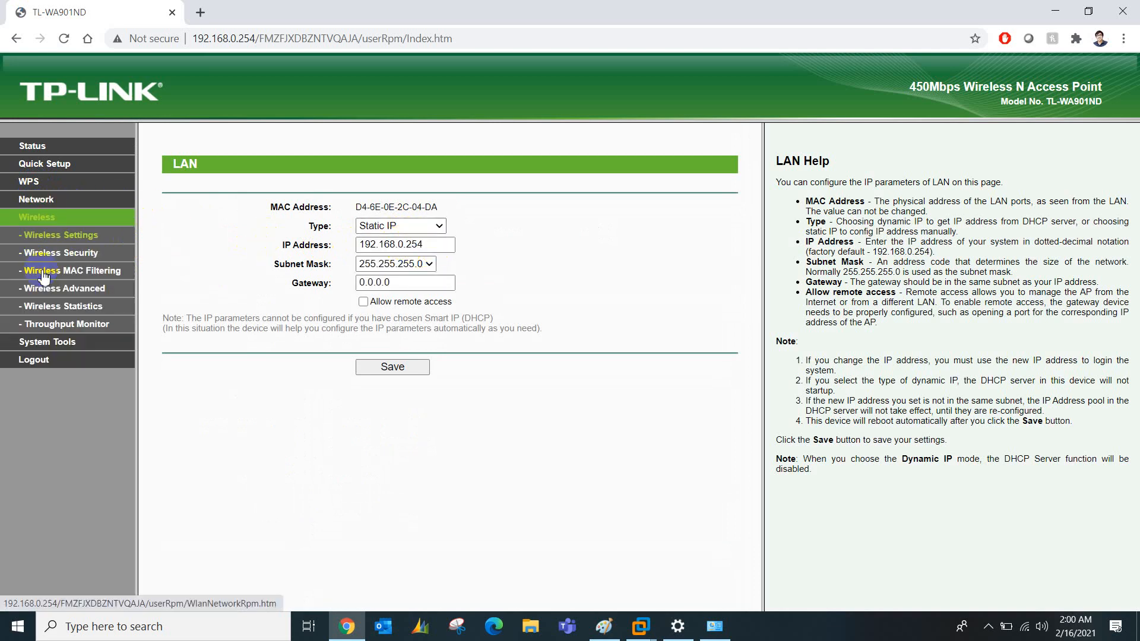
# Rename the wireless network from TP-LINK_AP_04DA to 'MikroTik Session' and save
pyautogui.click(71, 235)
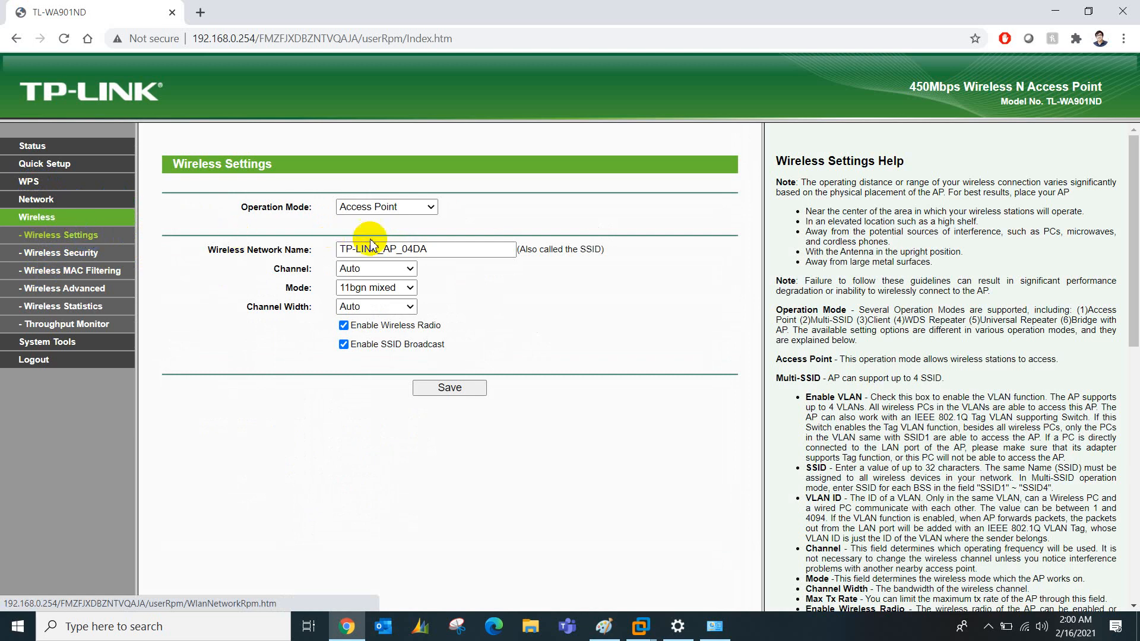
pyautogui.click(439, 249)
pyautogui.moveTo(439, 250); pyautogui.dragTo(301, 249)
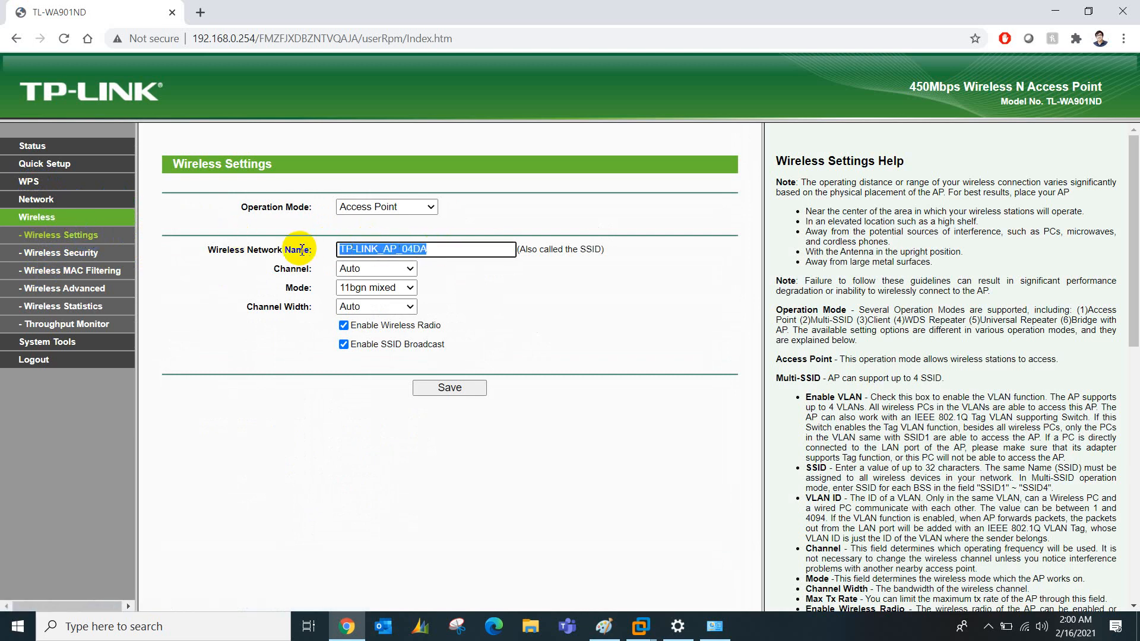
pyautogui.write('MikroTik Session')
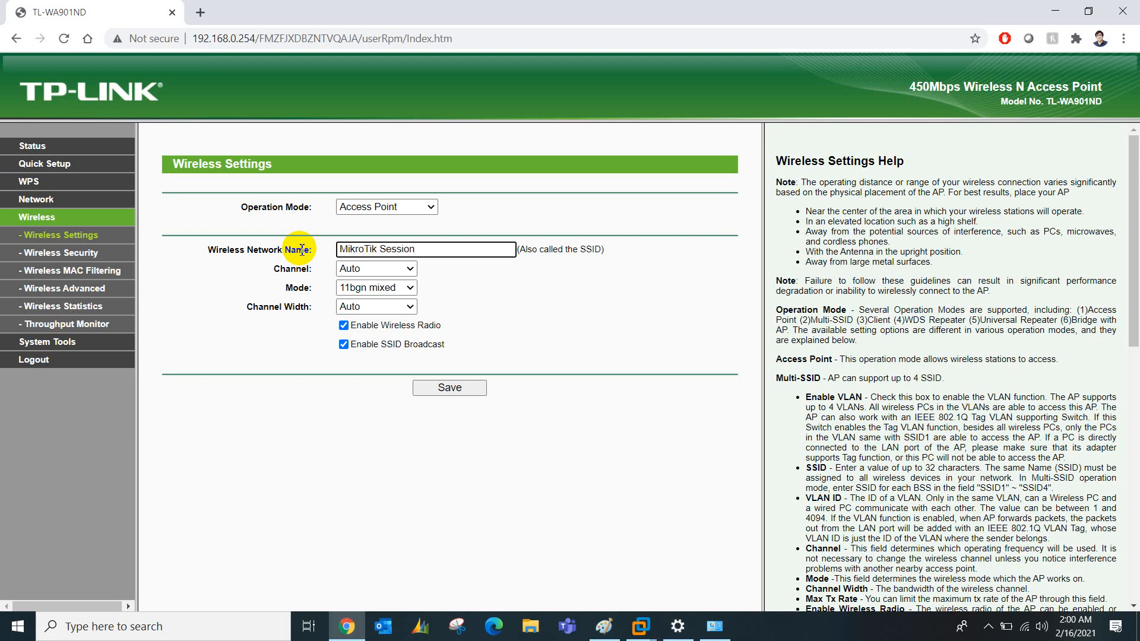
pyautogui.click(445, 387)
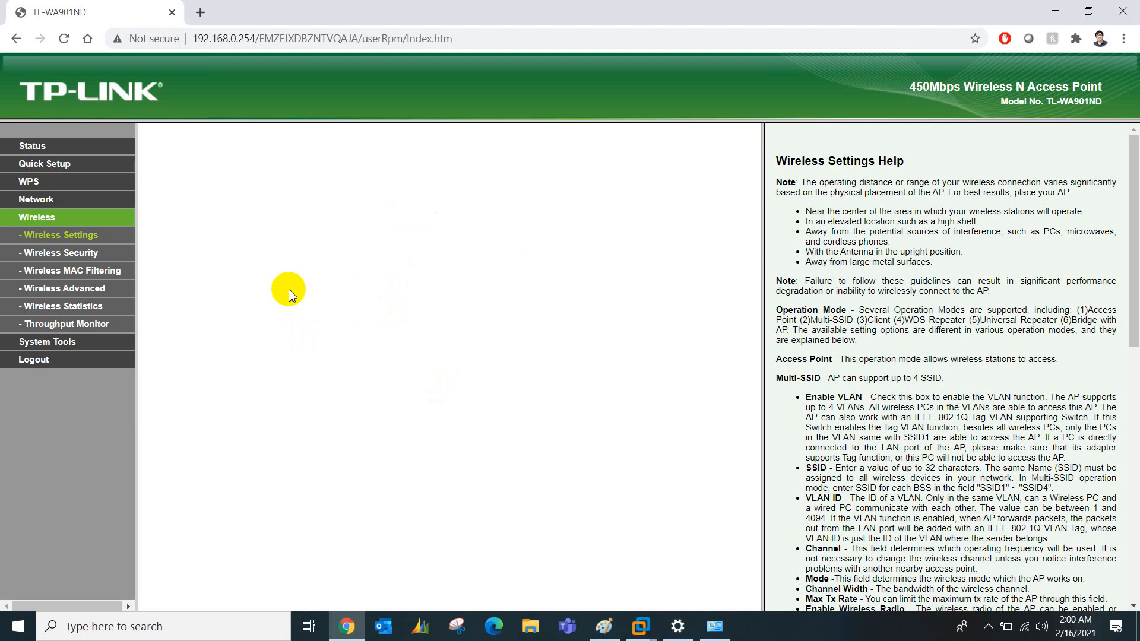
# Replace the WPA2 wireless password on Wireless Security with a new one and save
pyautogui.click(63, 253)
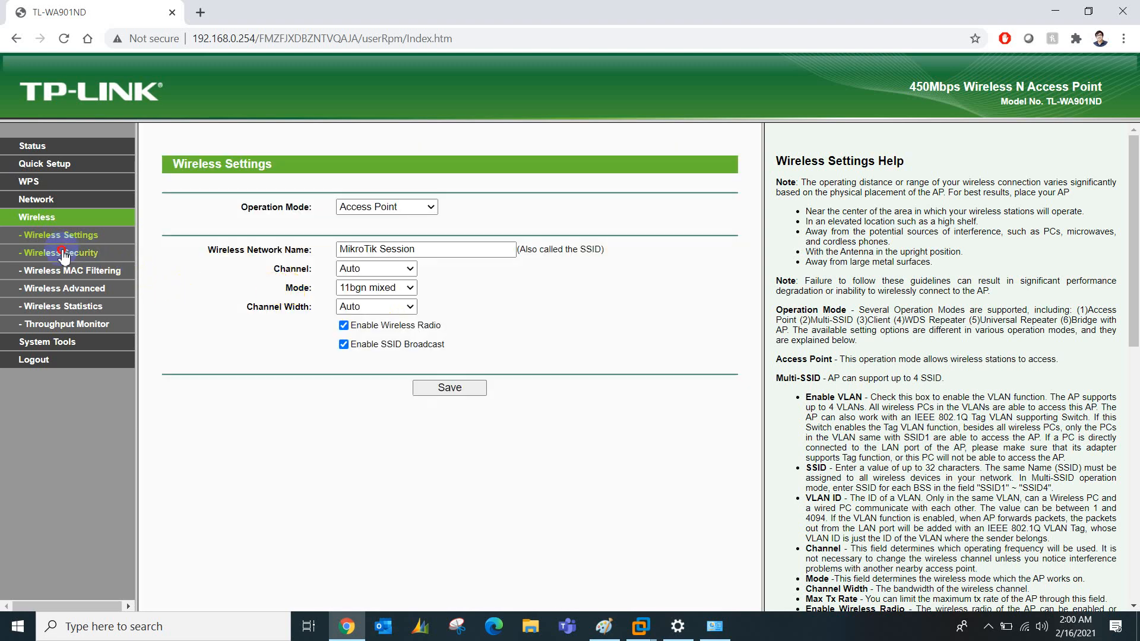
pyautogui.click(448, 338)
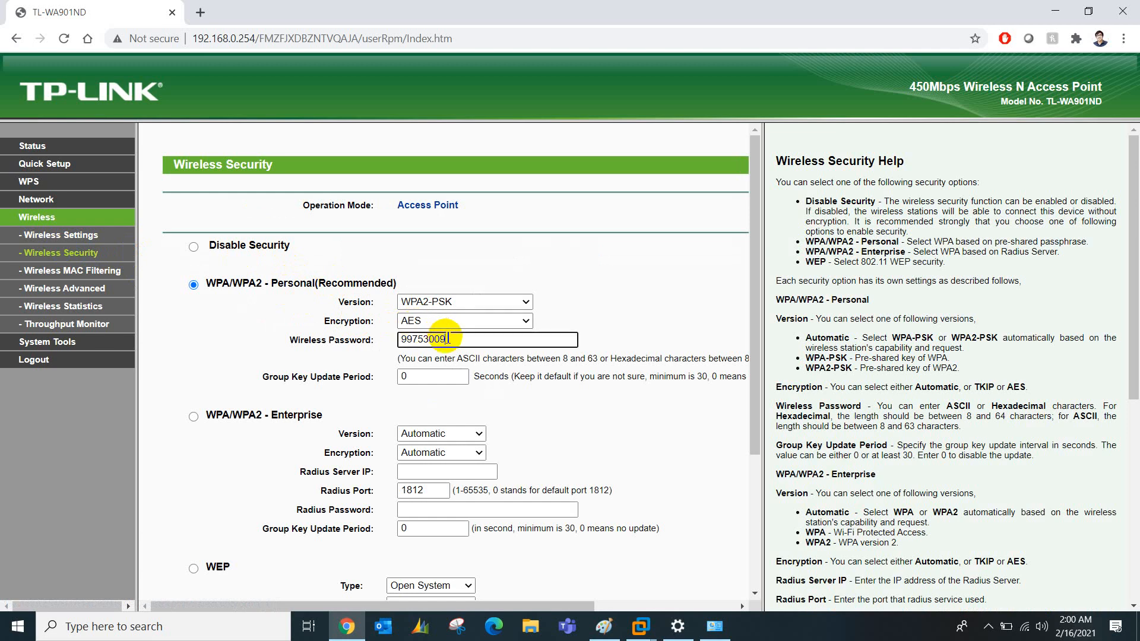
pyautogui.doubleClick(445, 339)
pyautogui.click(443, 339)
pyautogui.doubleClick(439, 340)
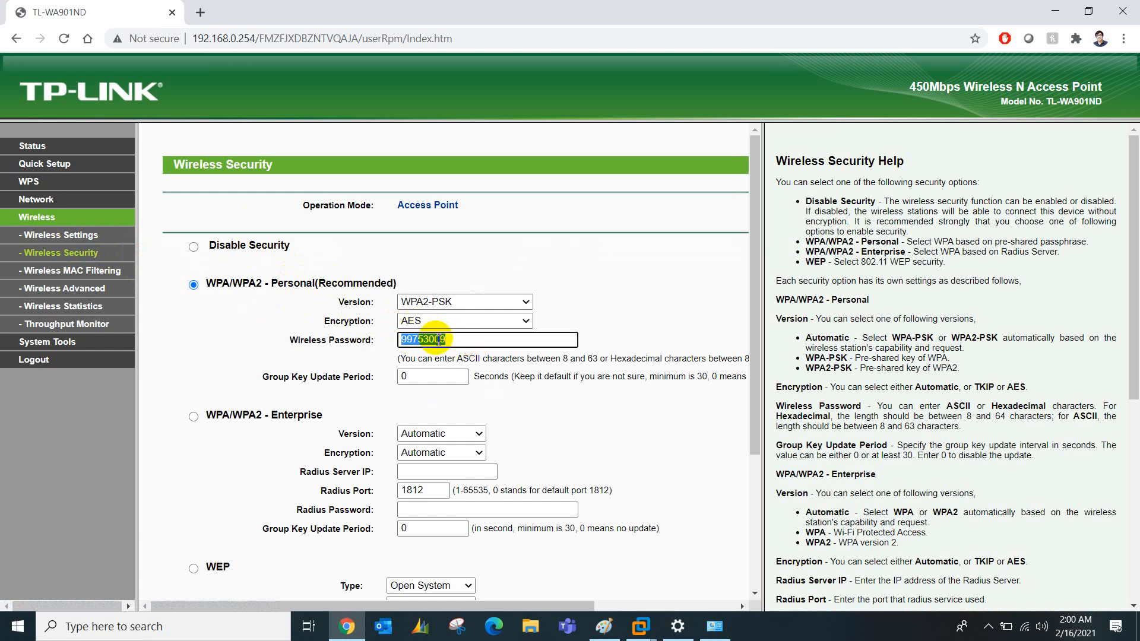
pyautogui.write('abcde12345')
pyautogui.scroll(-3, 439, 415)
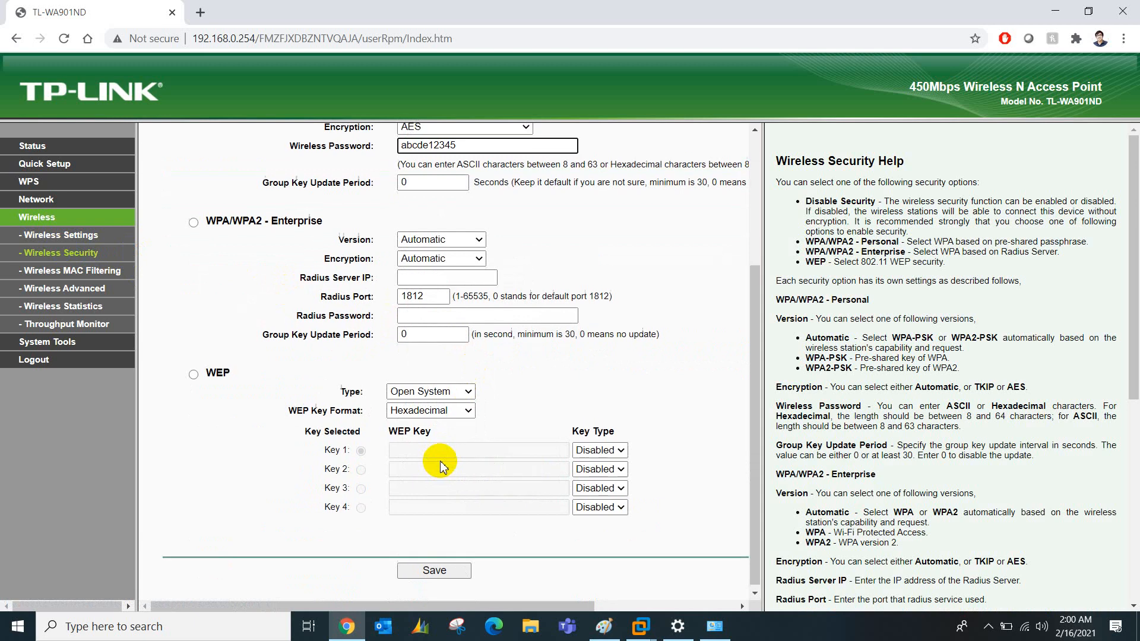
pyautogui.click(421, 564)
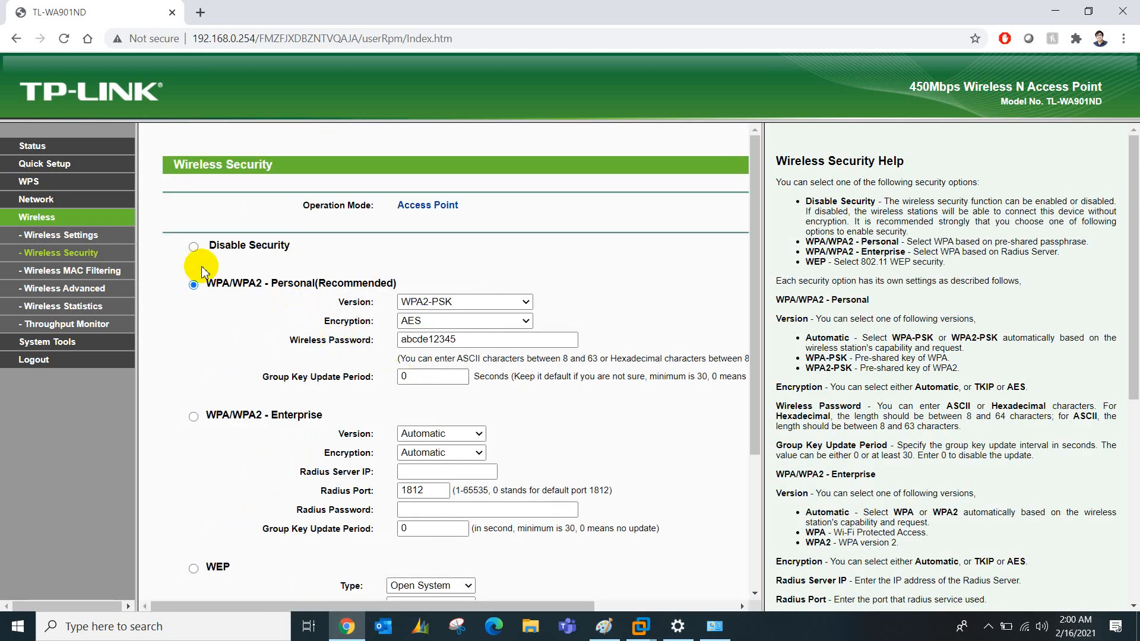
# Set LAN to Static IP 10.0.0.50, mask 255.0.0.0, gateway 10.0.0.1, save and confirm the reboot
pyautogui.click(47, 205)
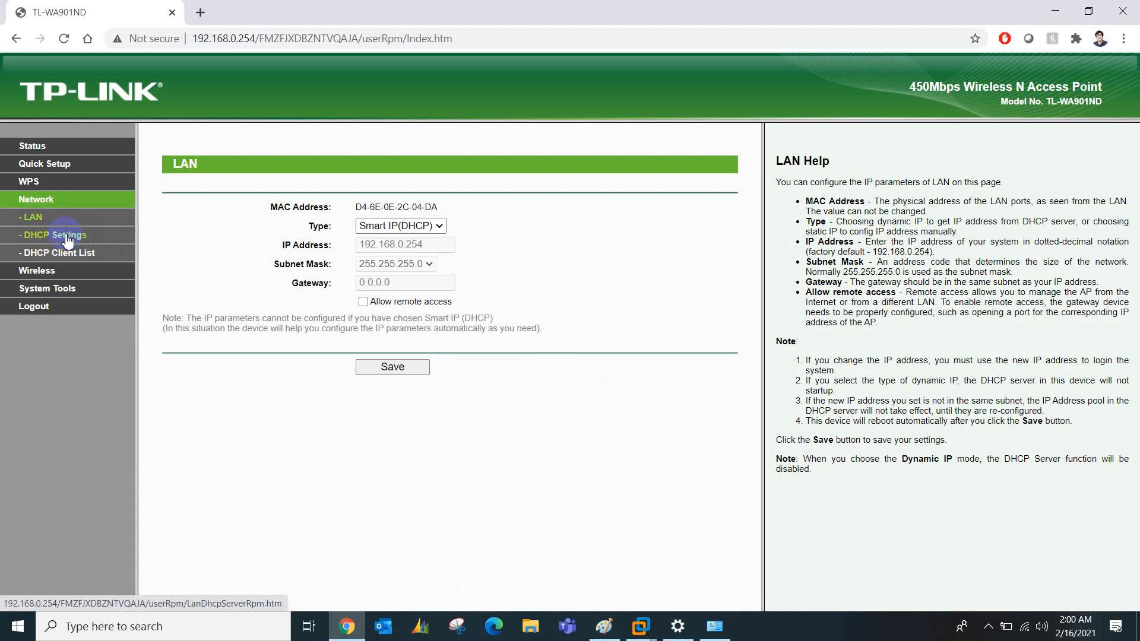
pyautogui.click(349, 225)
pyautogui.click(422, 248)
pyautogui.moveTo(431, 245); pyautogui.dragTo(326, 247)
pyautogui.write('10.0.0.')
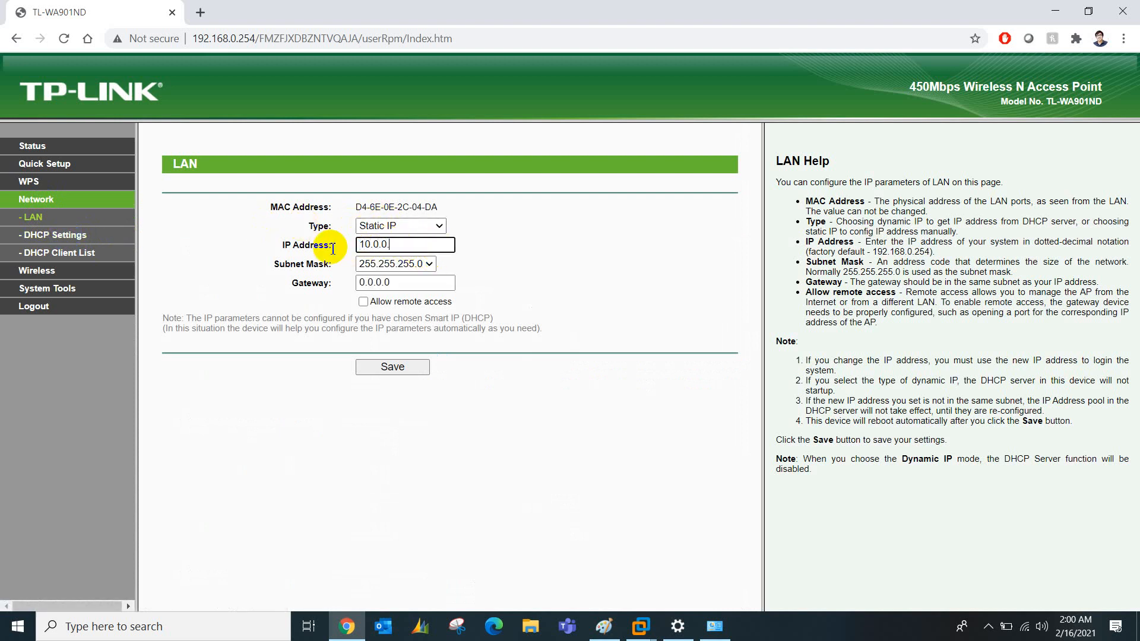
pyautogui.write('50')
pyautogui.press('Tab')
pyautogui.press('Up')
pyautogui.press('Up')
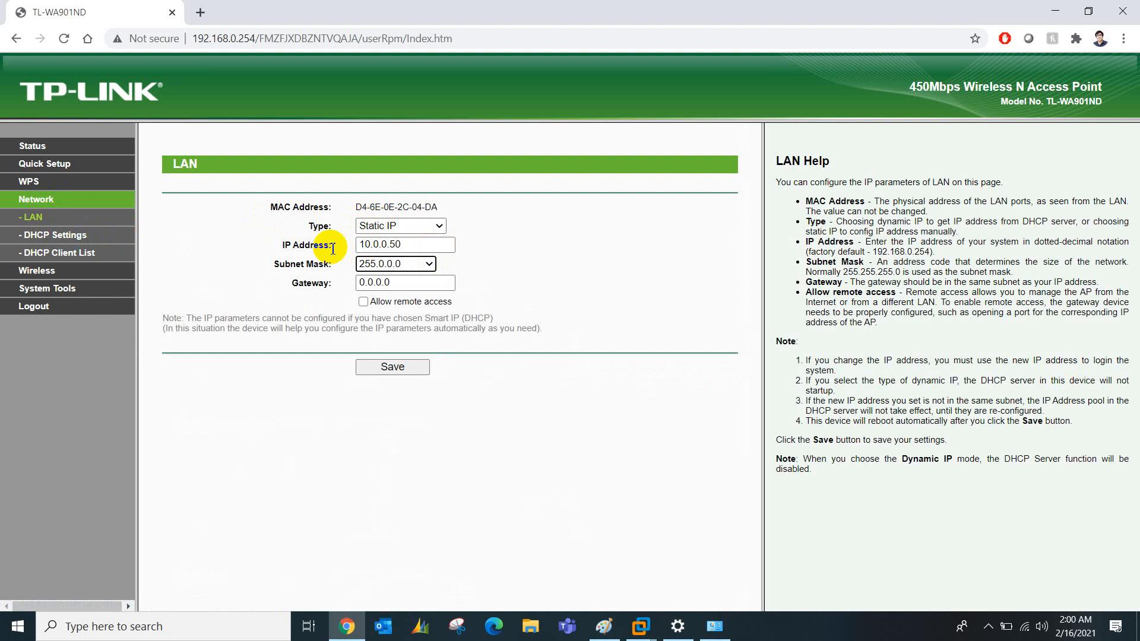
pyautogui.doubleClick(401, 289)
pyautogui.write('10')
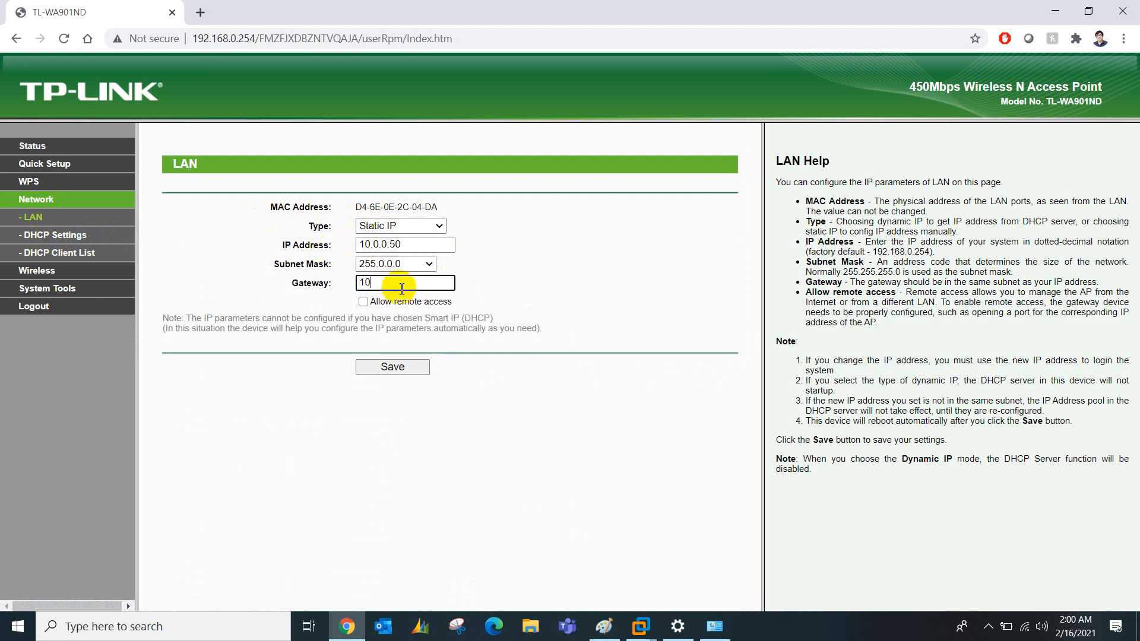
pyautogui.write('.0.0.1')
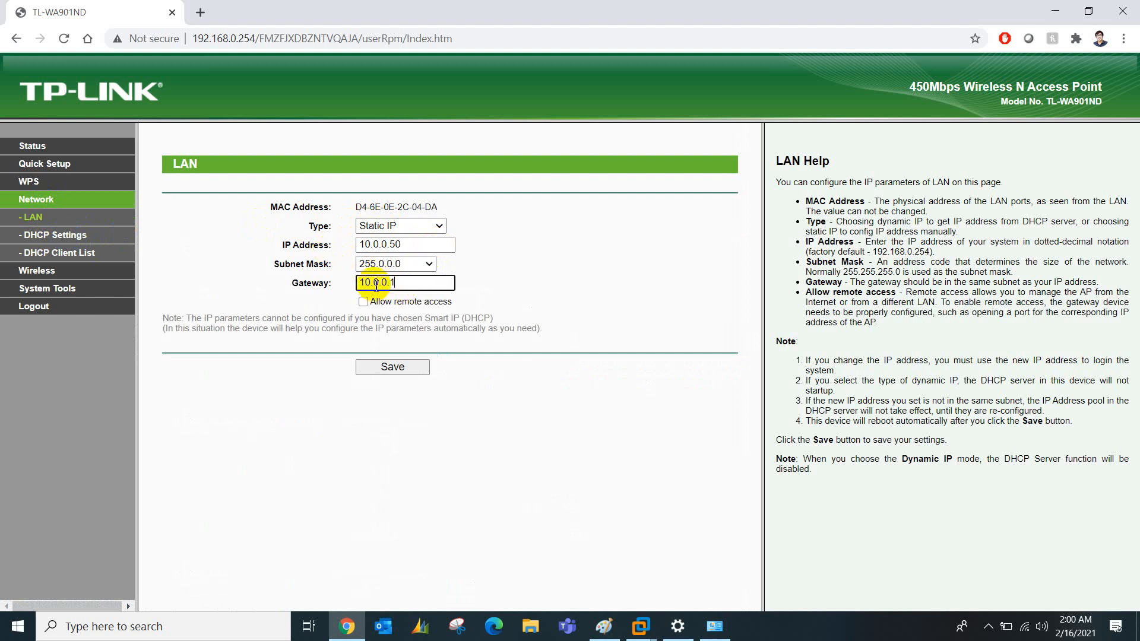
pyautogui.click(403, 365)
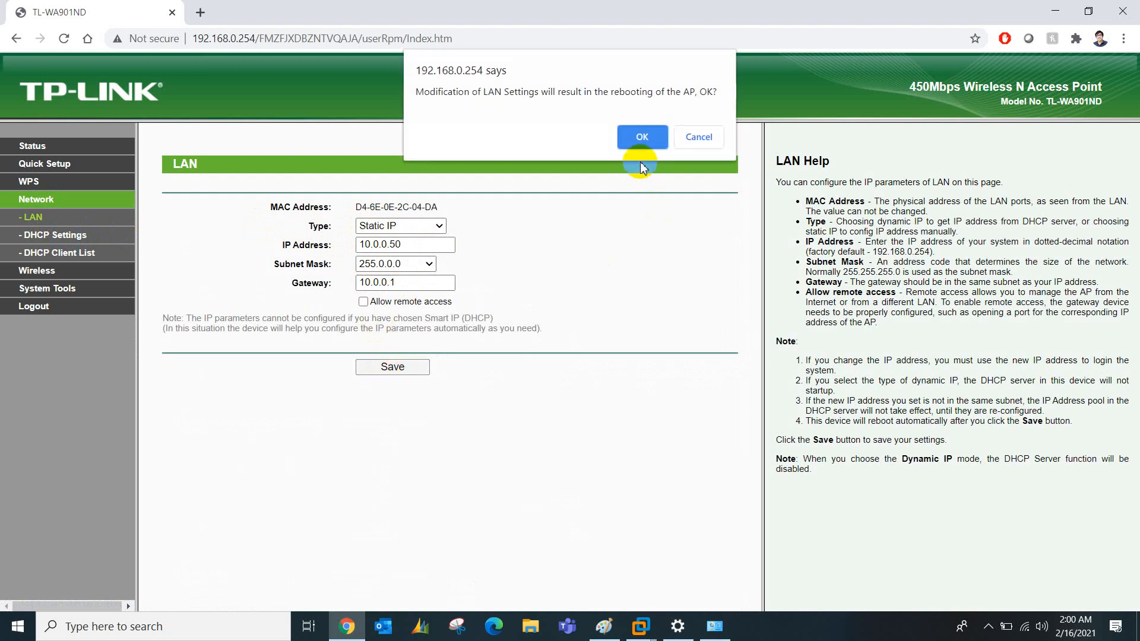
pyautogui.click(641, 141)
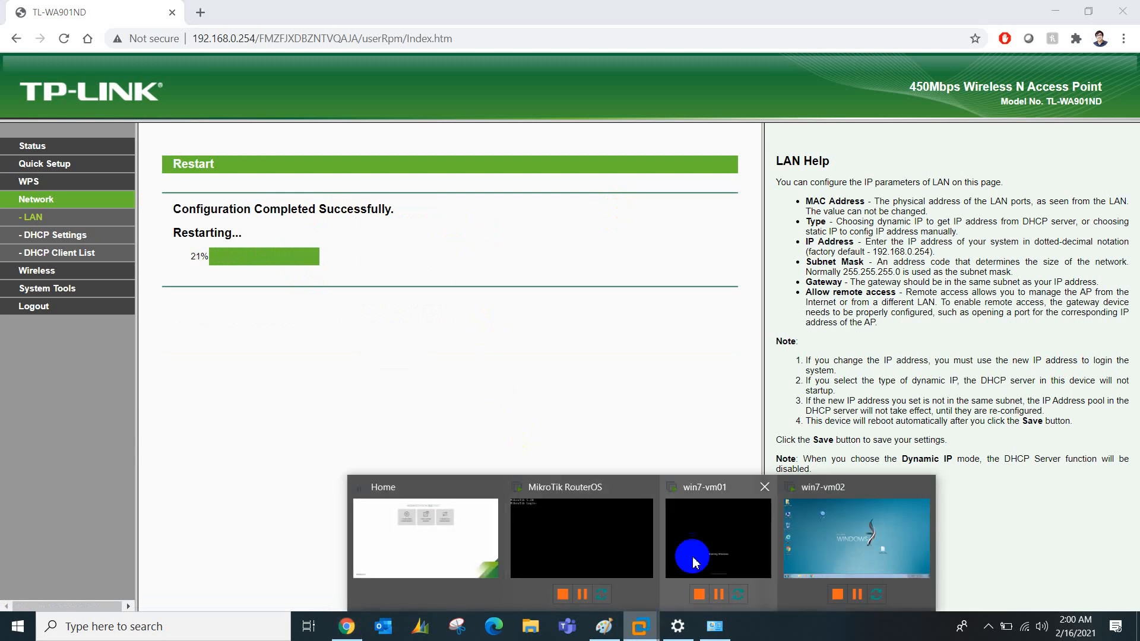
# Inspect the MikroTik RouterOS virtual machine's hardware settings, then close them
pyautogui.click(697, 543)
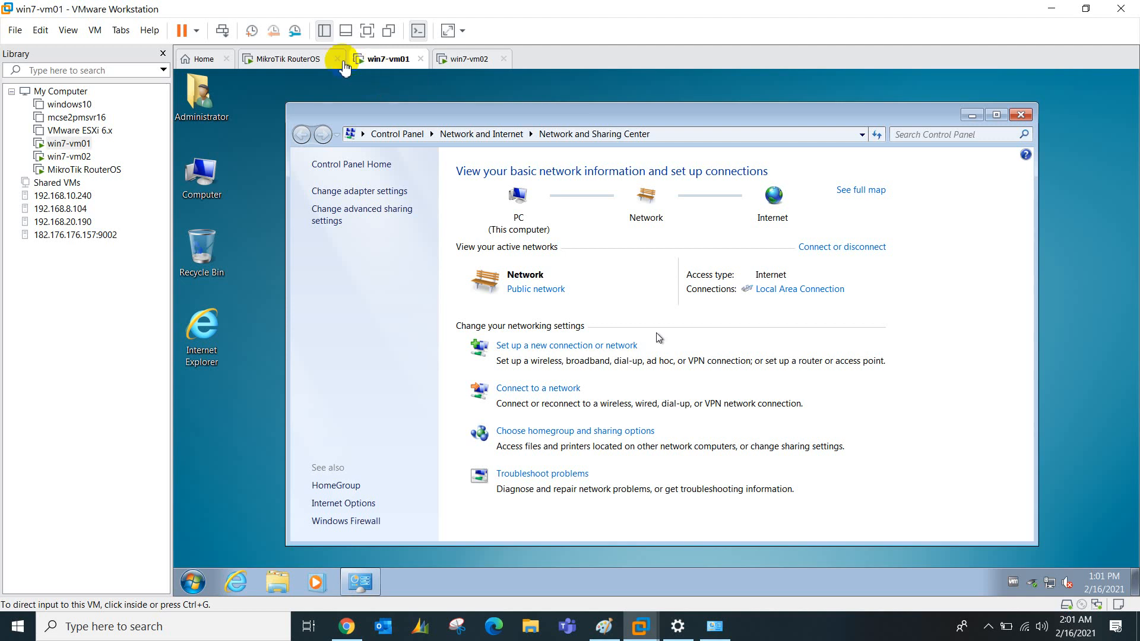
pyautogui.click(288, 59)
pyautogui.rightClick(290, 59)
pyautogui.click(319, 256)
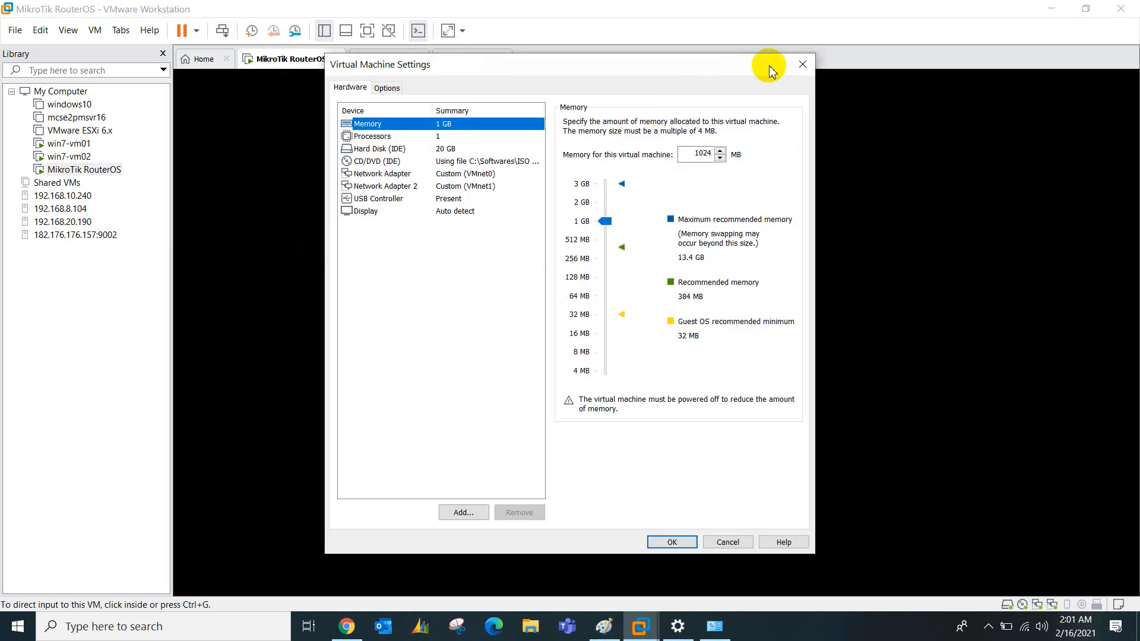
pyautogui.click(801, 66)
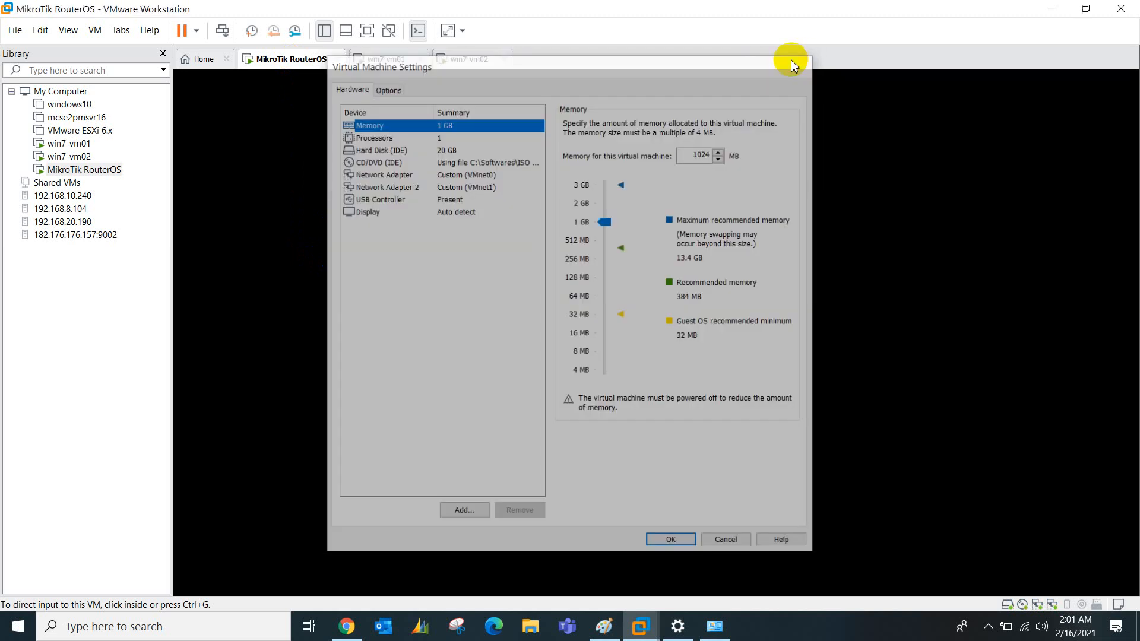
# Launch the Virtual Network Editor from the Edit menu and return to the Paint diagram
pyautogui.click(40, 30)
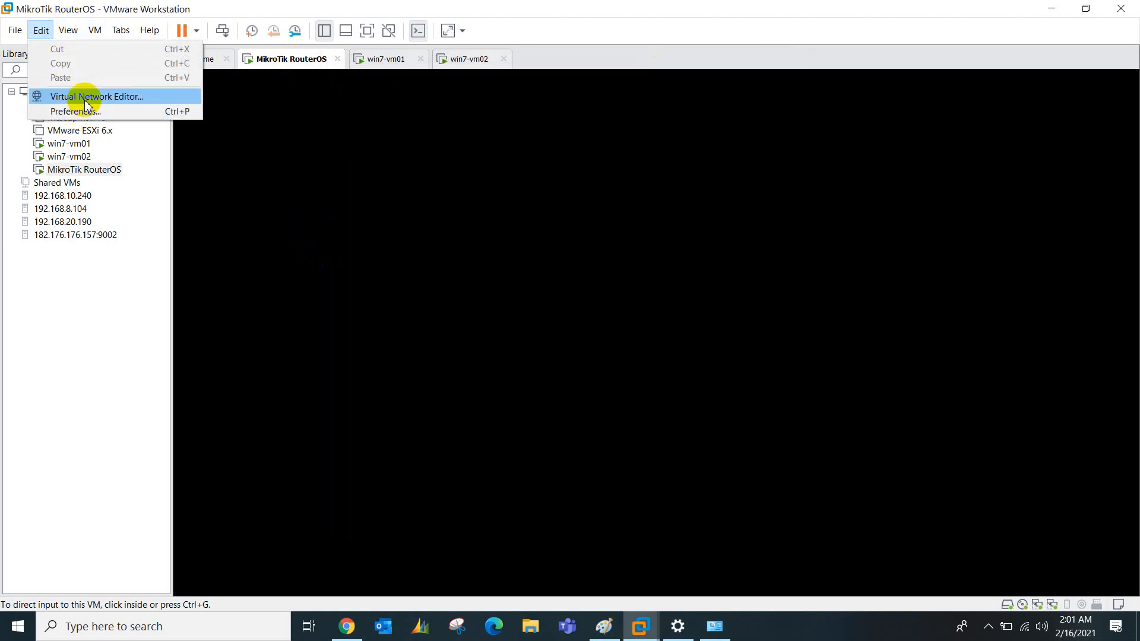
pyautogui.click(76, 95)
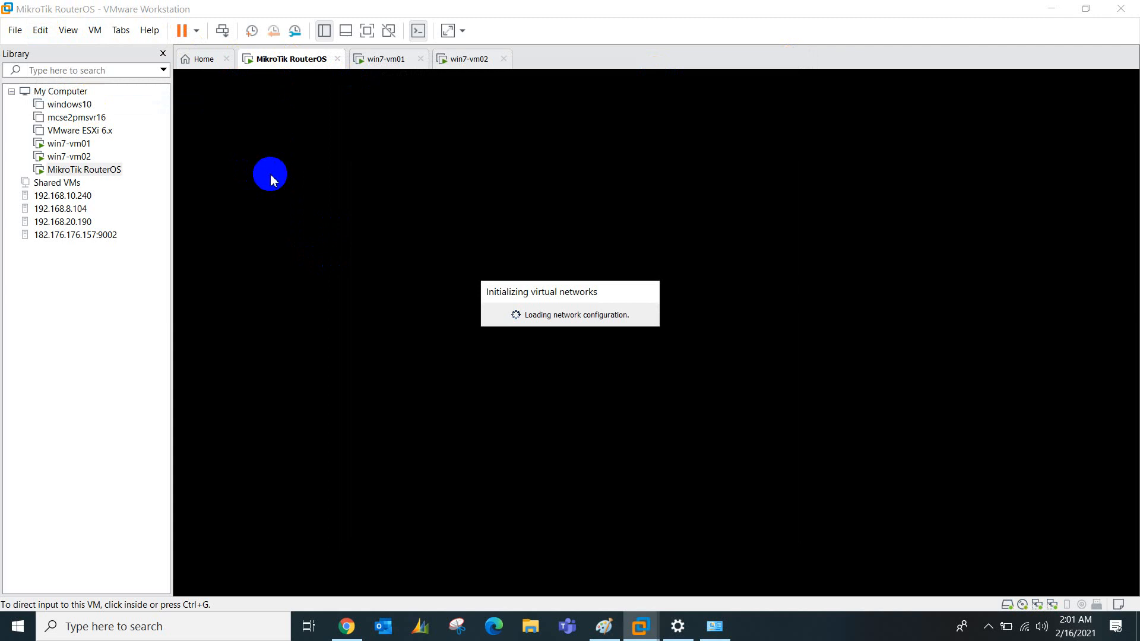
pyautogui.click(604, 626)
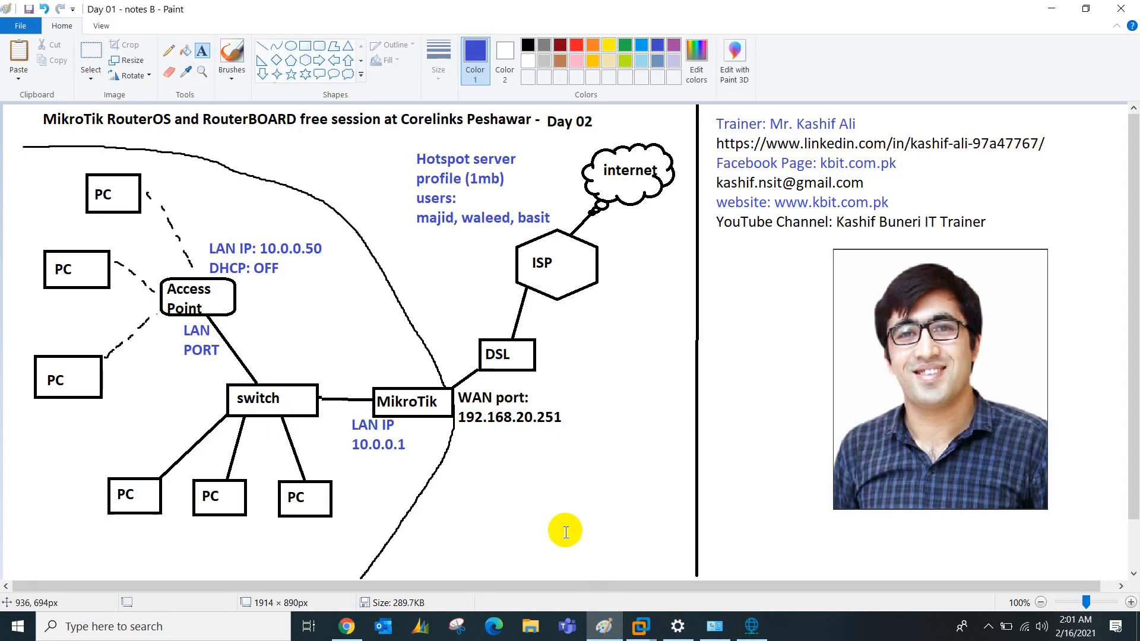
# Place the 'vmnet0 (WiFi)' / 'vmnet2 (Ethernet)' note below the WAN port label
pyautogui.click(497, 467)
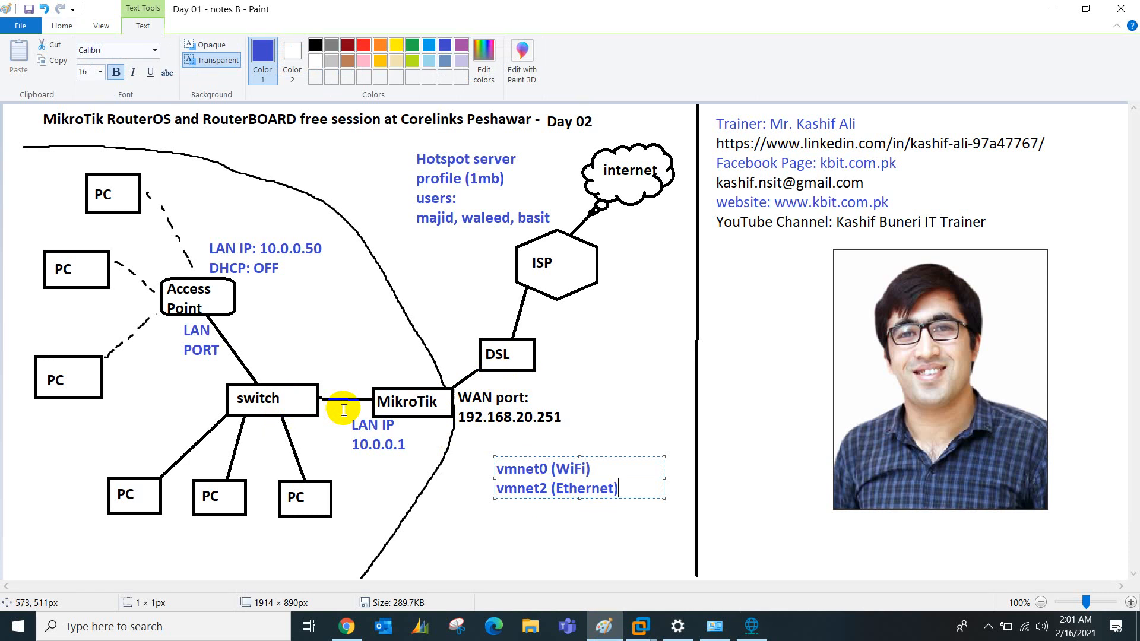
pyautogui.click(640, 626)
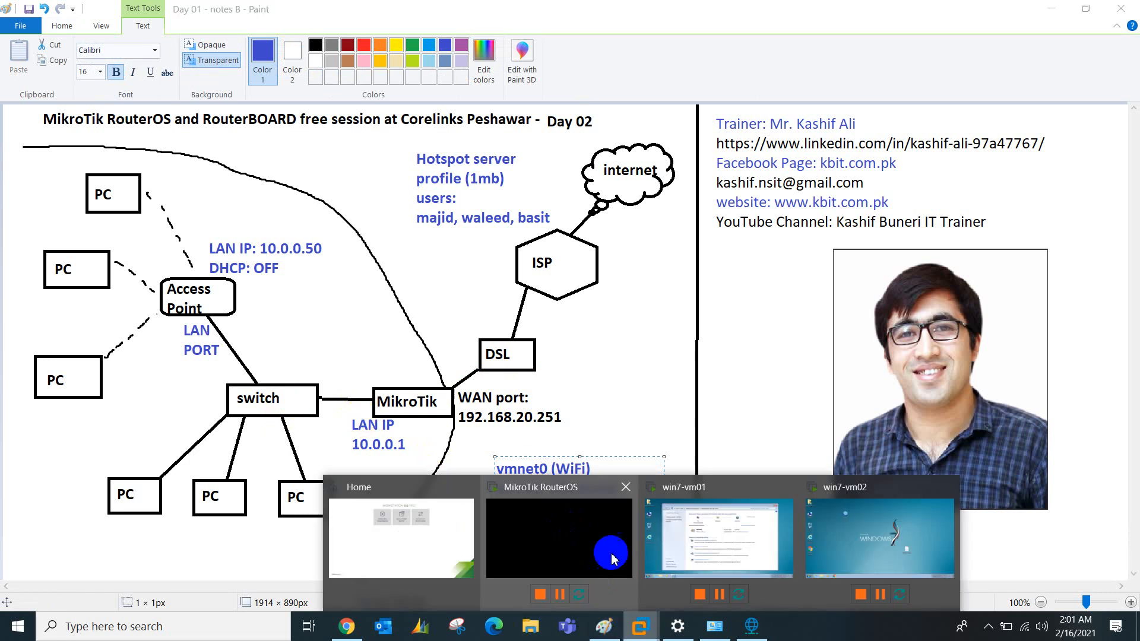
# Open the Virtual Network Editor and widen the name column to show full network names
pyautogui.click(401, 537)
pyautogui.click(41, 31)
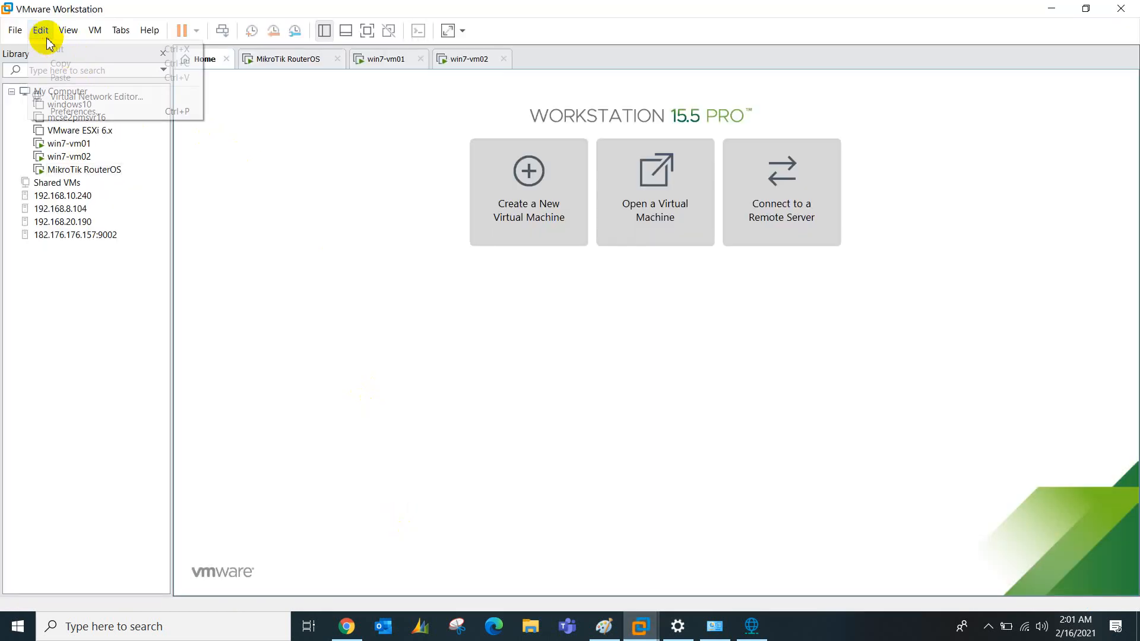
pyautogui.click(78, 97)
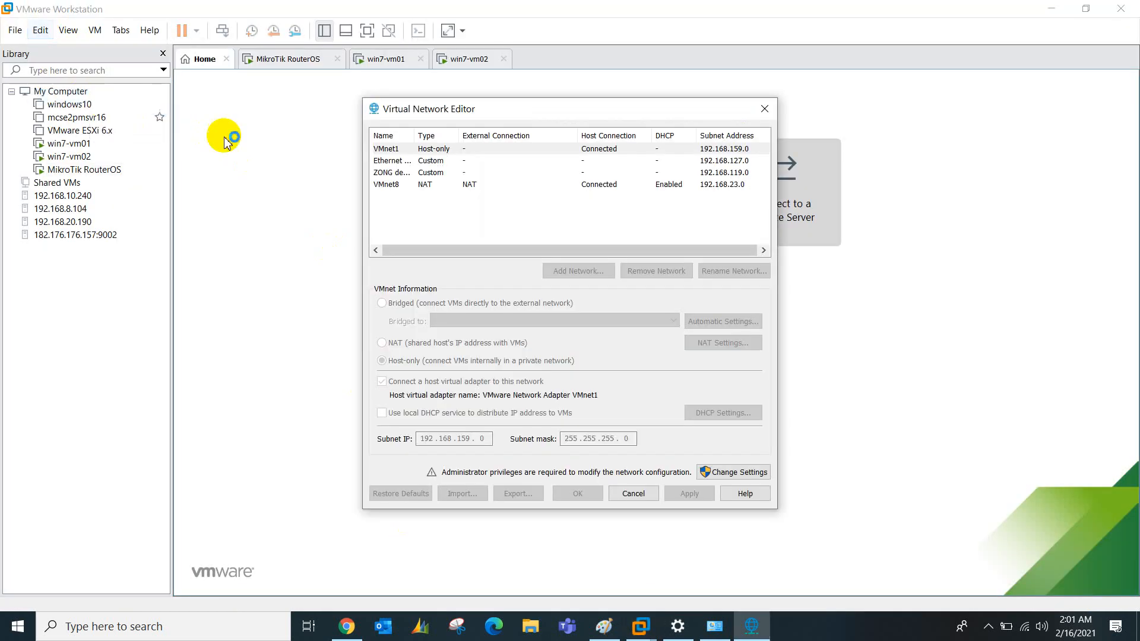
pyautogui.click(410, 162)
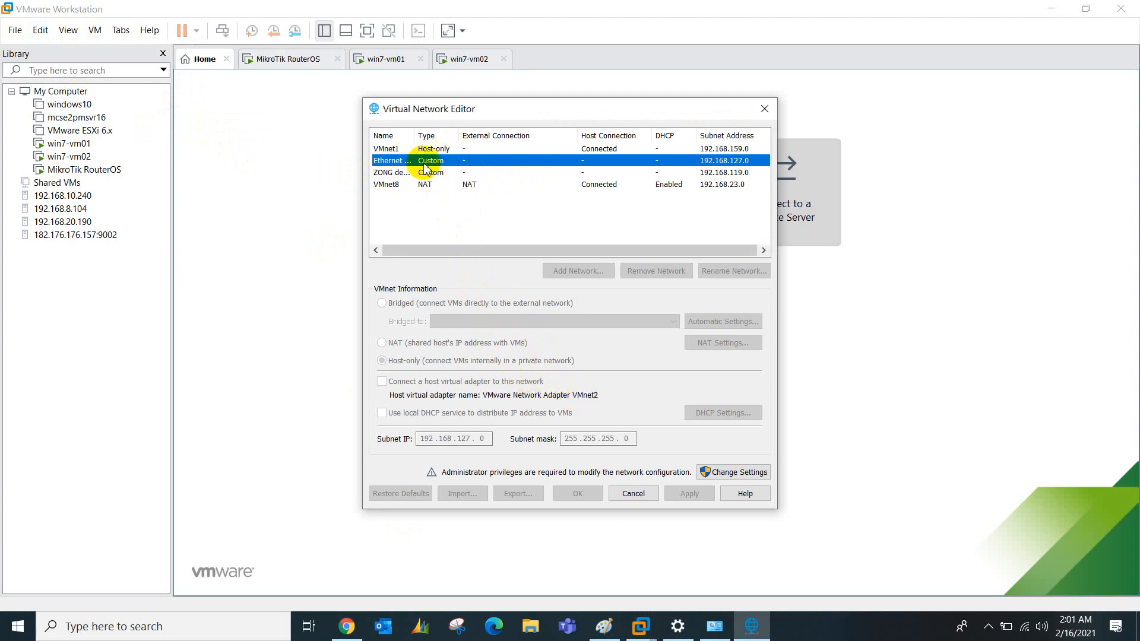
pyautogui.moveTo(415, 136); pyautogui.dragTo(438, 137)
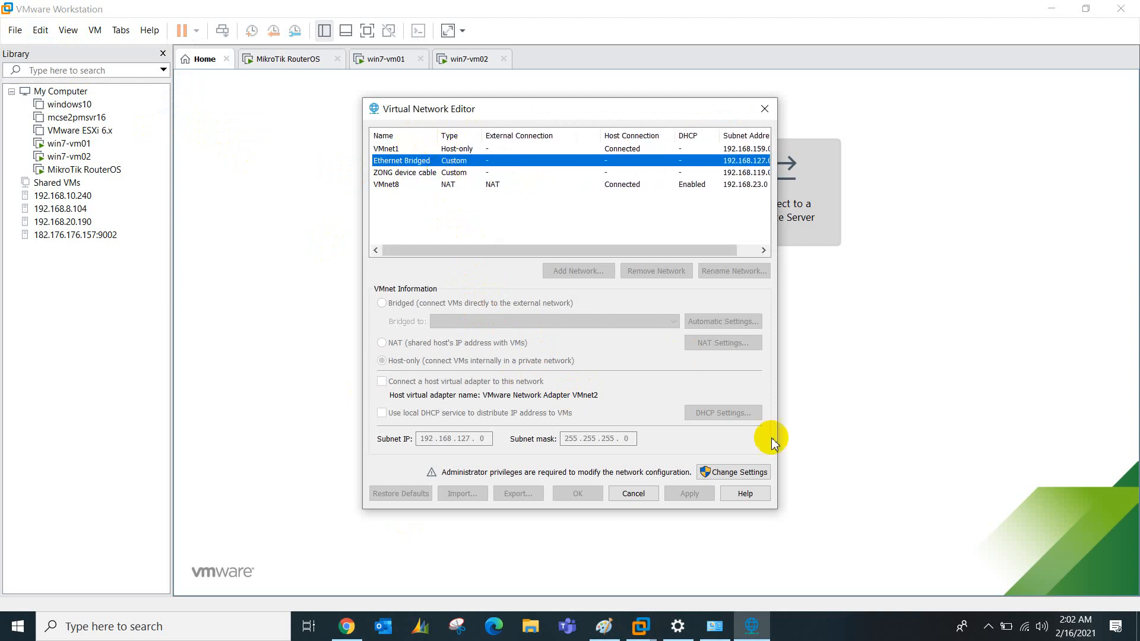
# With administrator rights, confirm Ethernet Bridged uses the Realtek PCIe GBE adapter and check VMnet0
pyautogui.click(988, 627)
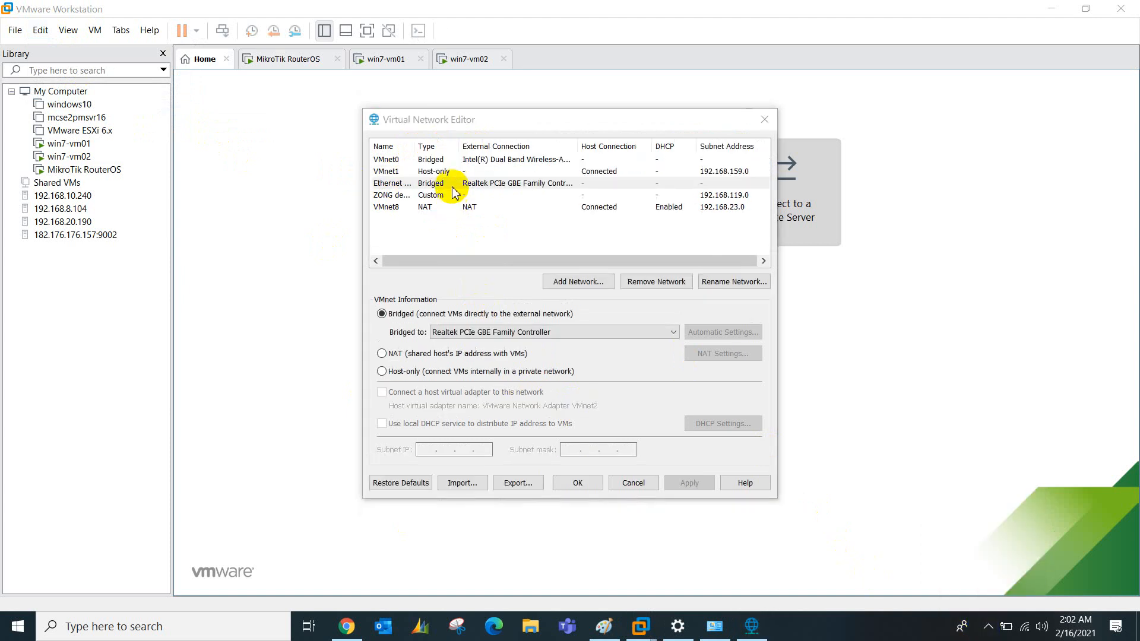
pyautogui.click(442, 183)
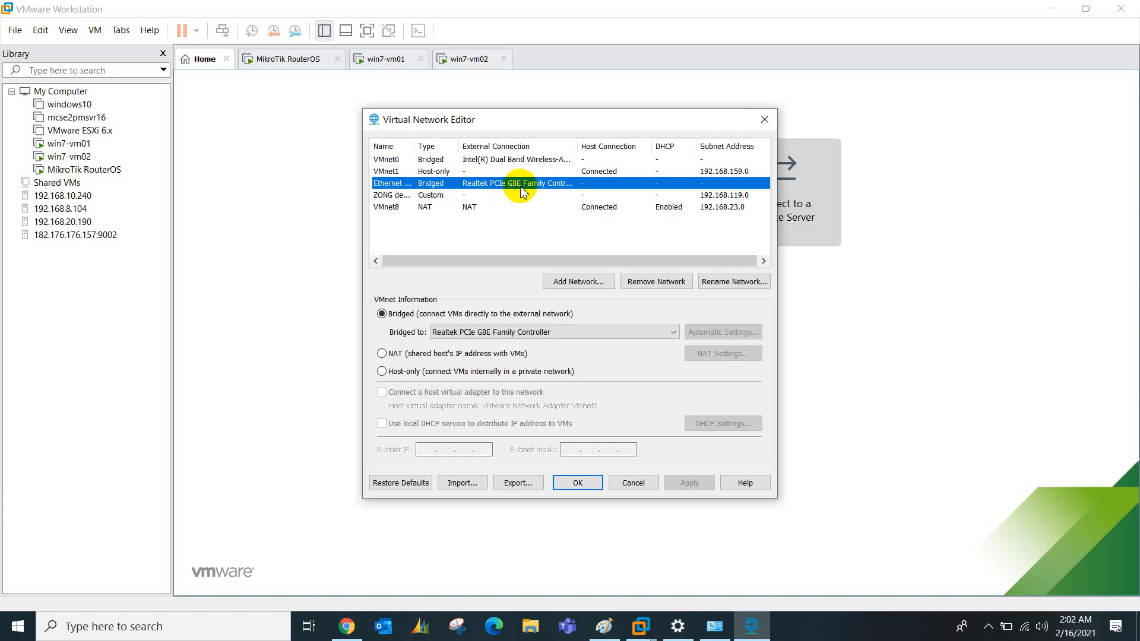
pyautogui.moveTo(578, 148); pyautogui.dragTo(652, 148)
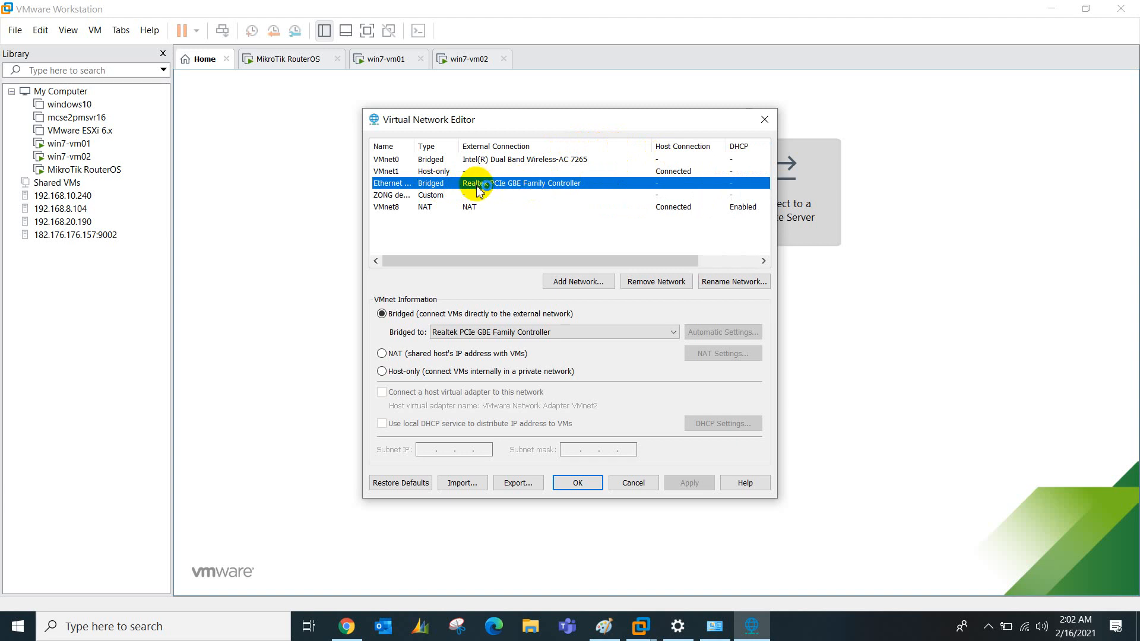
pyautogui.press('super+plus')
pyautogui.press('super+plus')
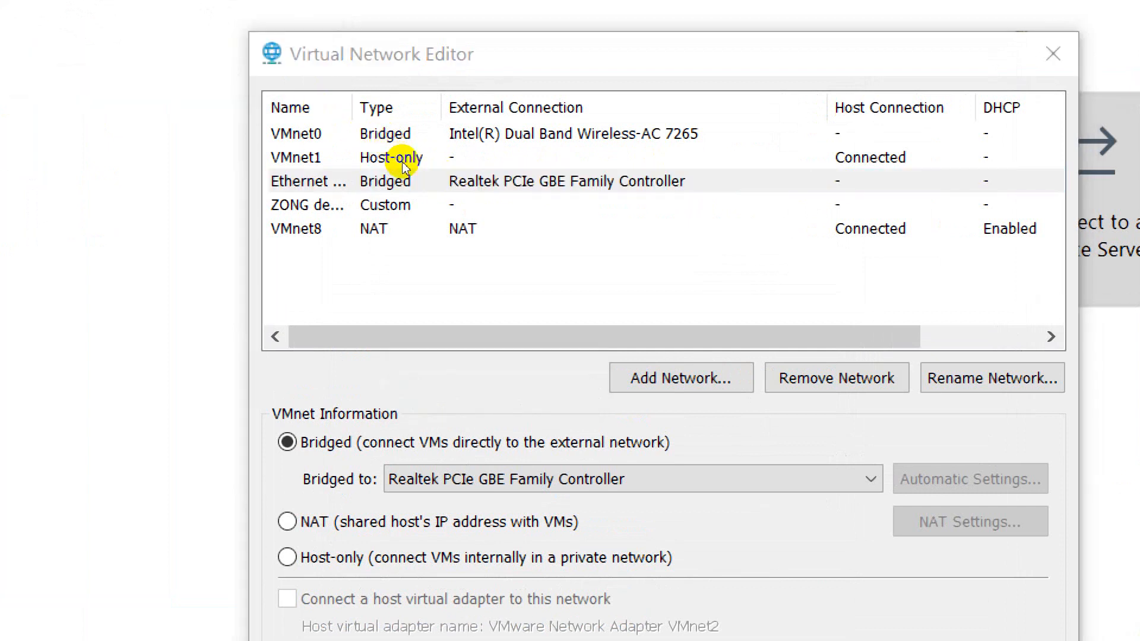
pyautogui.click(393, 139)
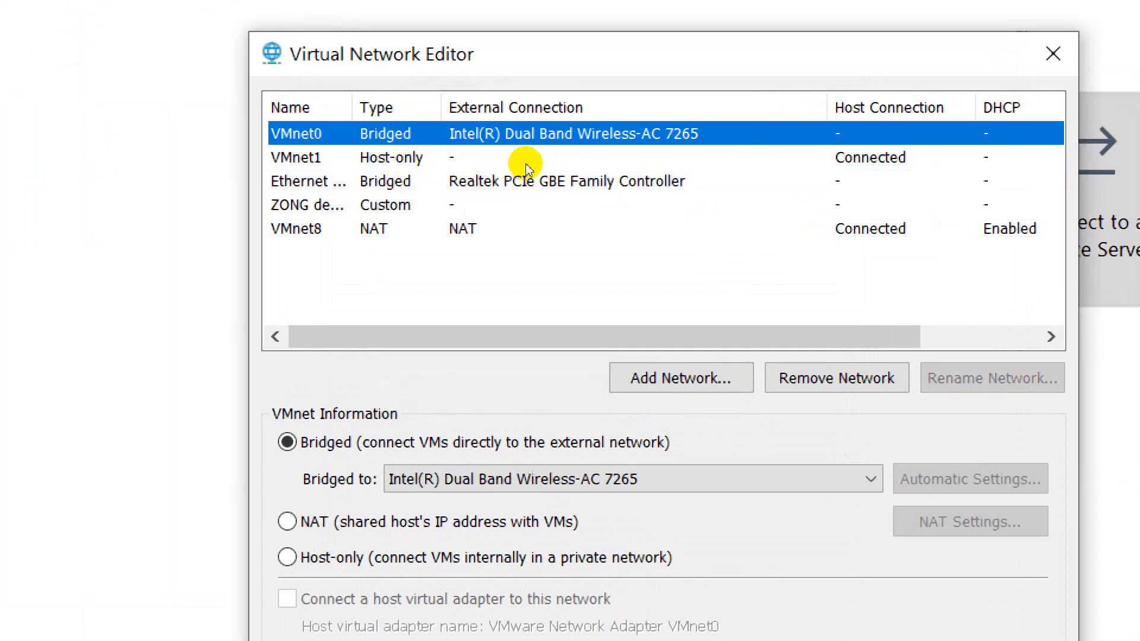
pyautogui.click(490, 187)
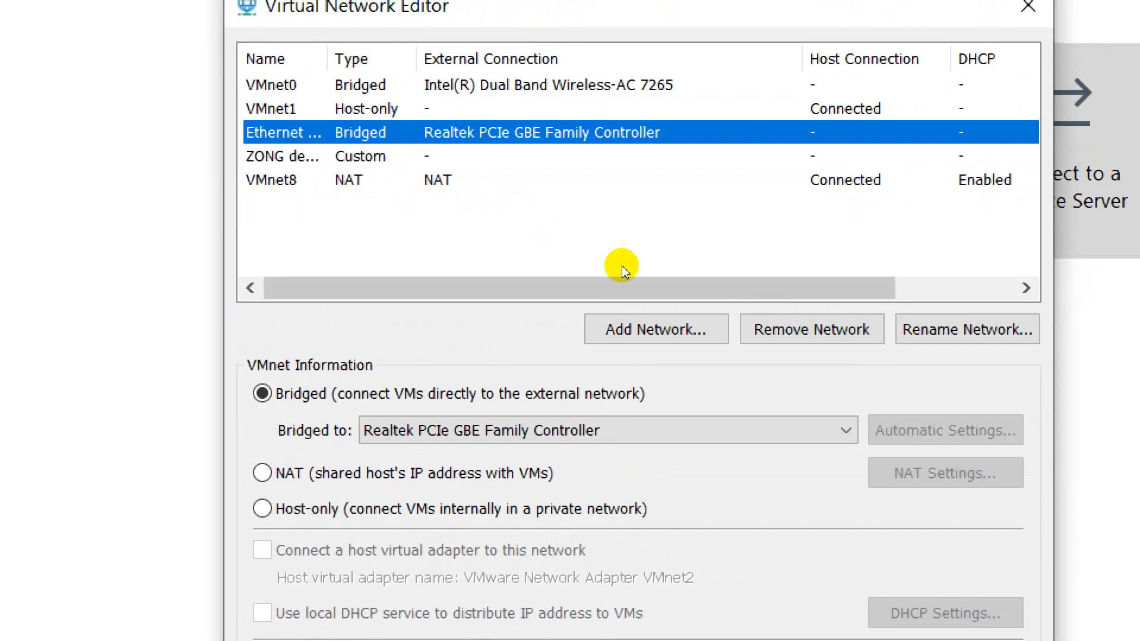
# Cancel renaming the Ethernet Bridged network and close the Virtual Network Editor
pyautogui.click(967, 329)
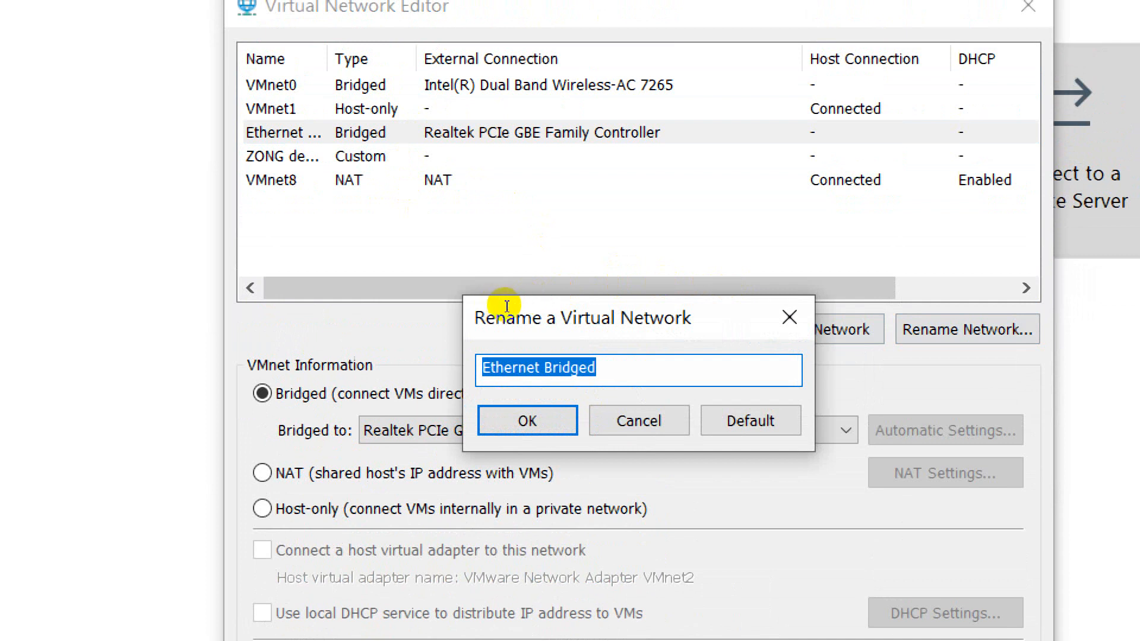
pyautogui.press('Escape')
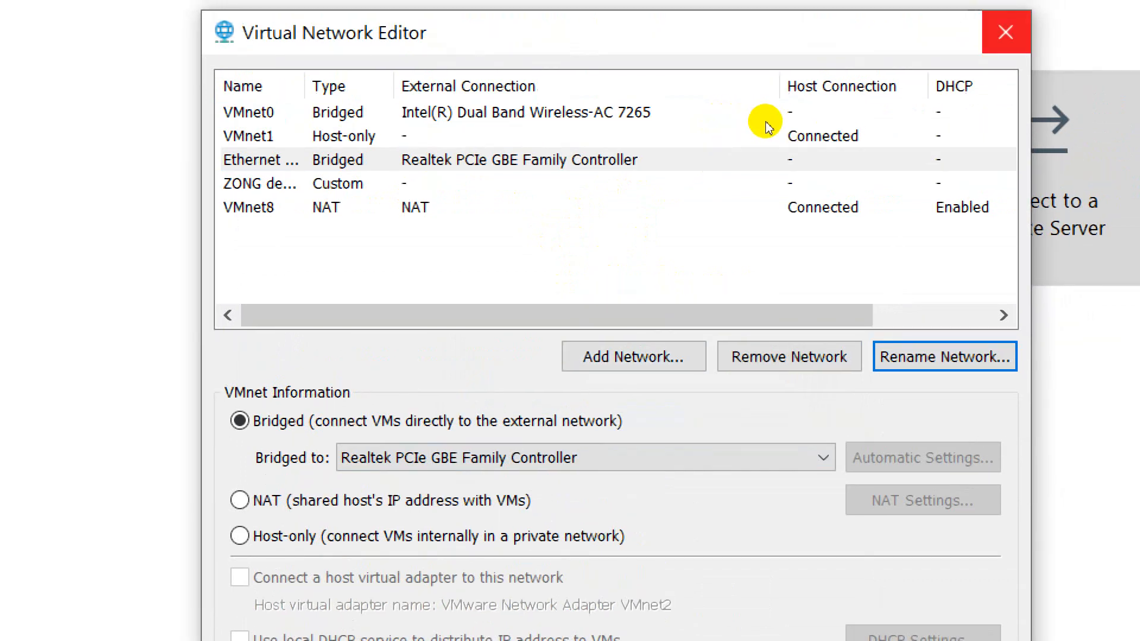
pyautogui.click(1028, 6)
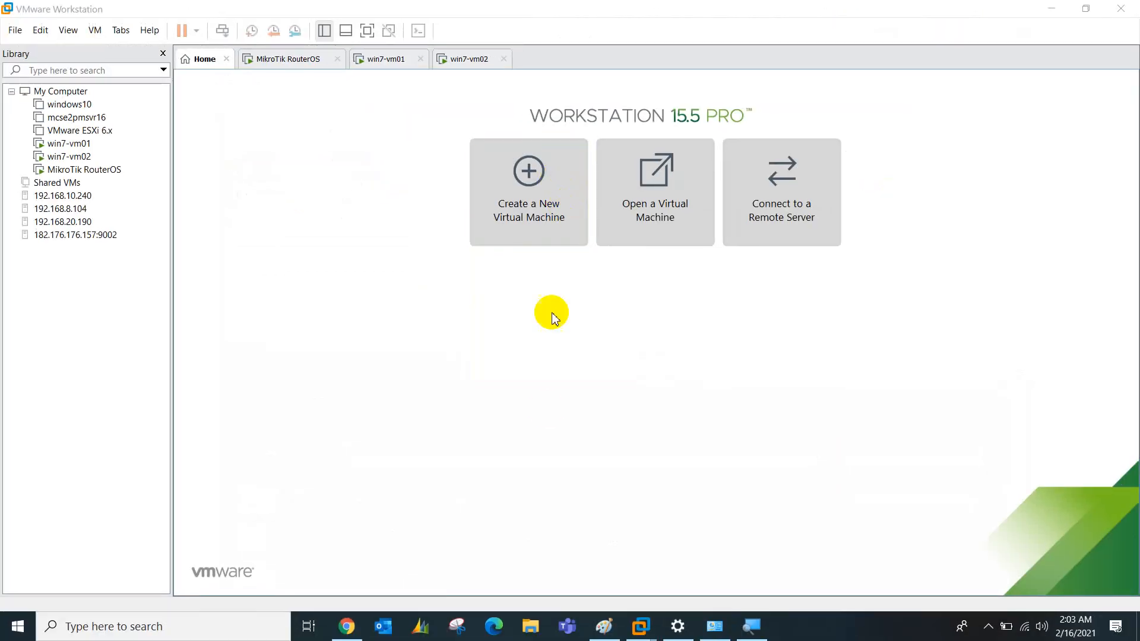
# Switch MikroTik RouterOS's Network Adapter 2 from VMnet1 to the custom Ethernet Bridged network
pyautogui.click(301, 65)
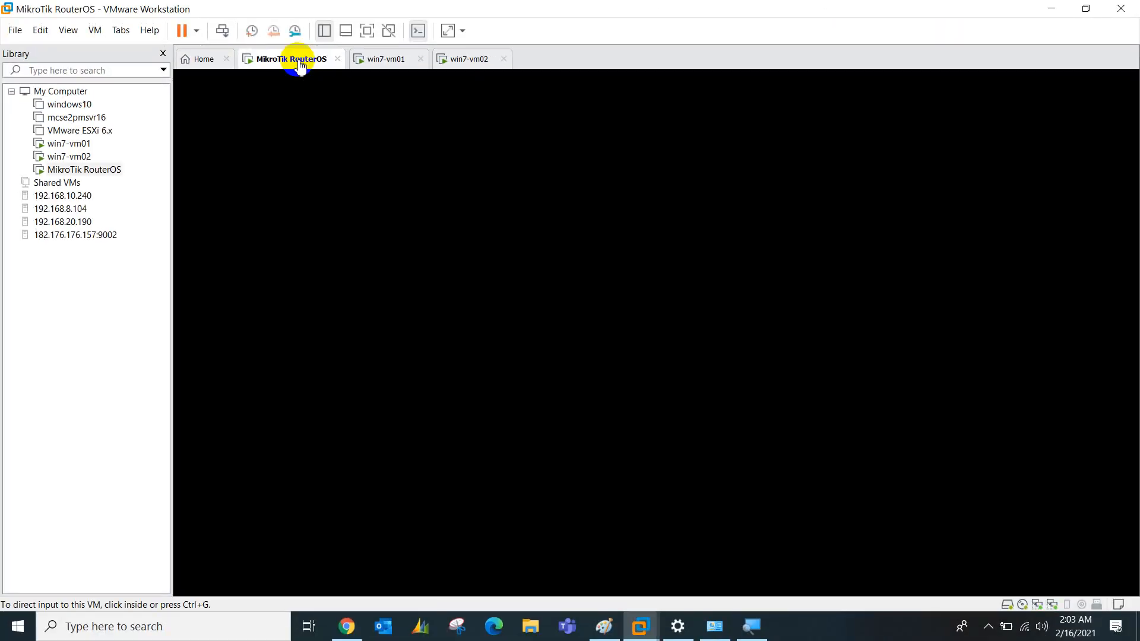
pyautogui.rightClick(301, 64)
pyautogui.click(340, 253)
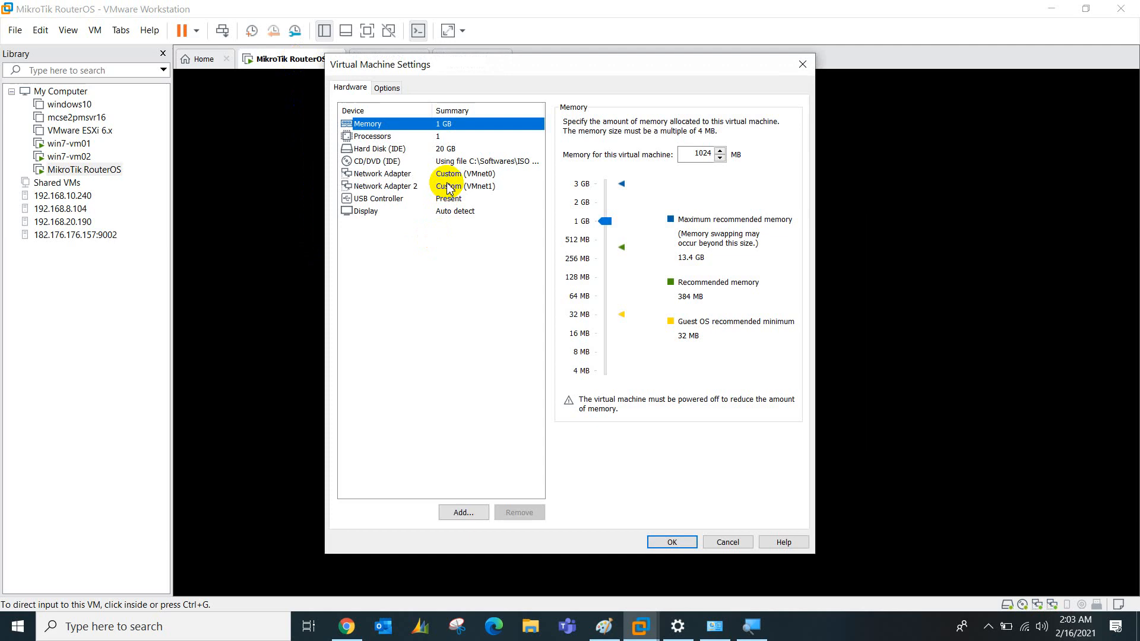
pyautogui.click(449, 187)
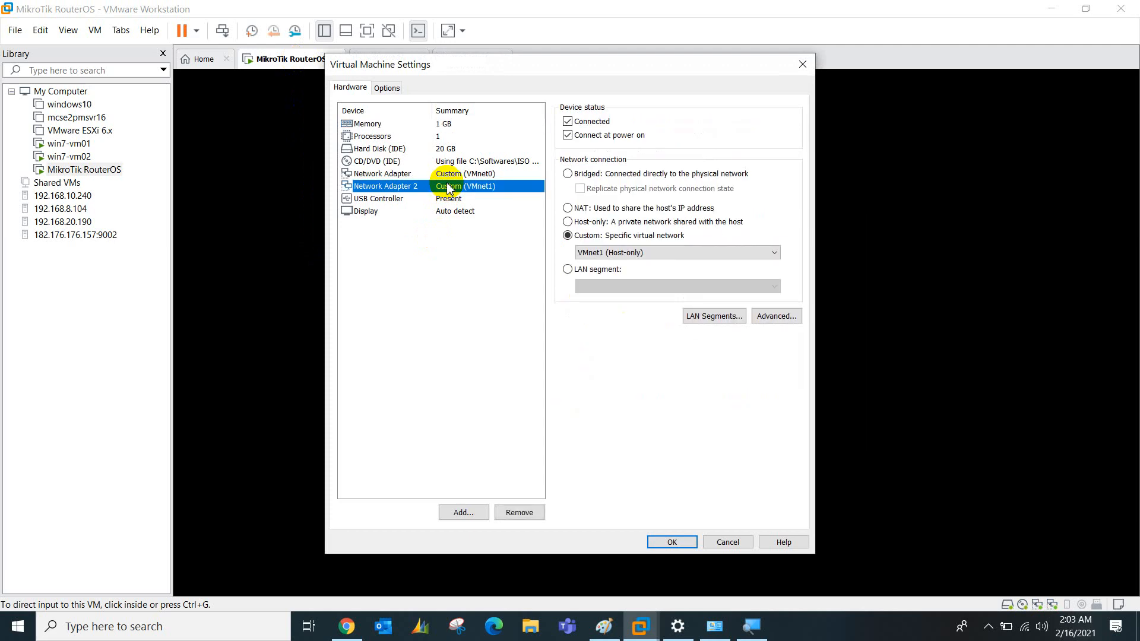
pyautogui.click(611, 252)
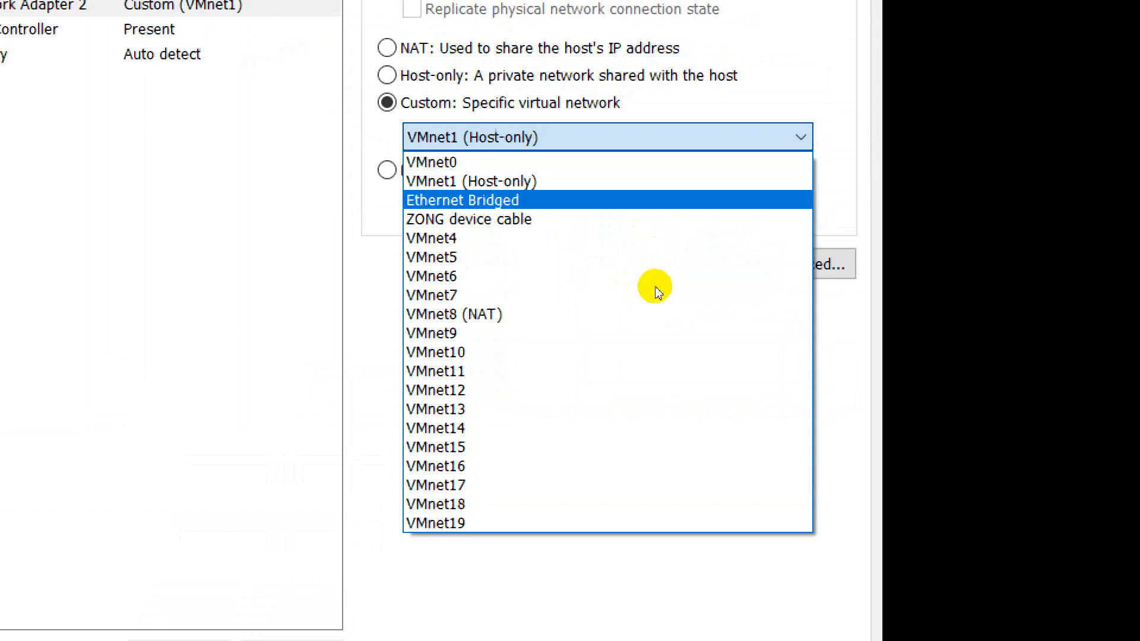
pyautogui.click(594, 200)
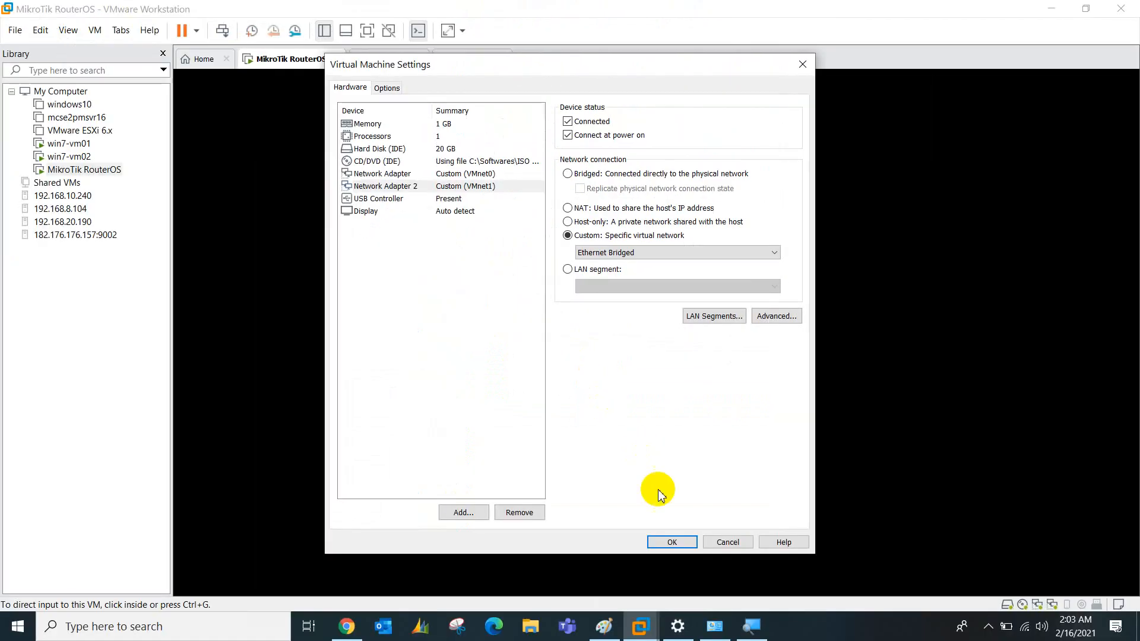
pyautogui.click(671, 542)
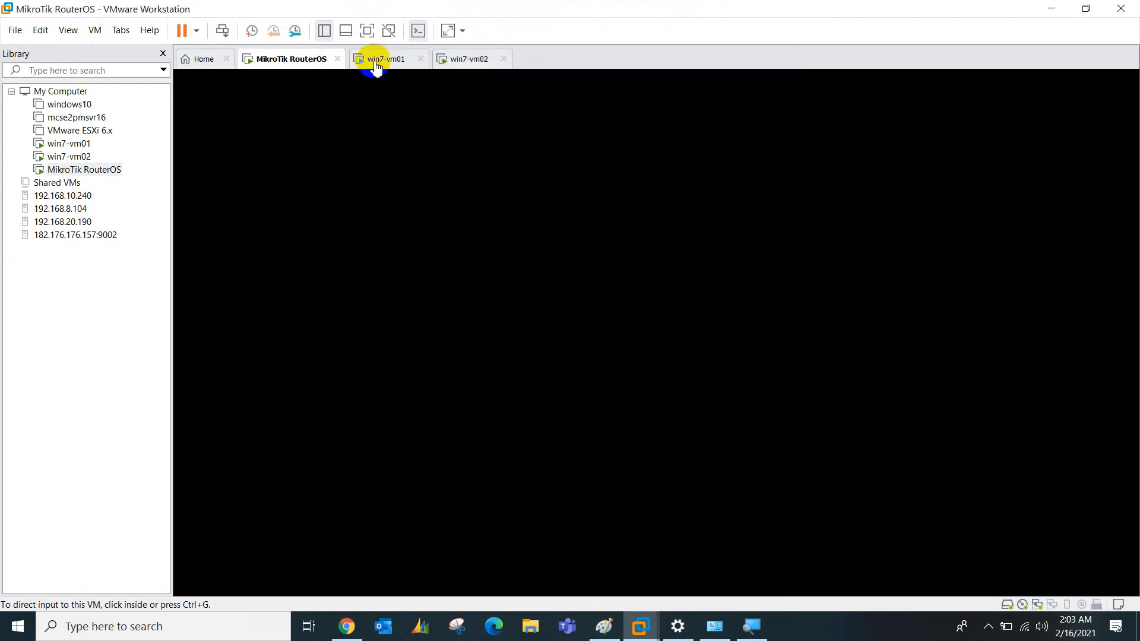
# Set win7-vm01's network adapter to the custom Ethernet Bridged network and save
pyautogui.click(377, 62)
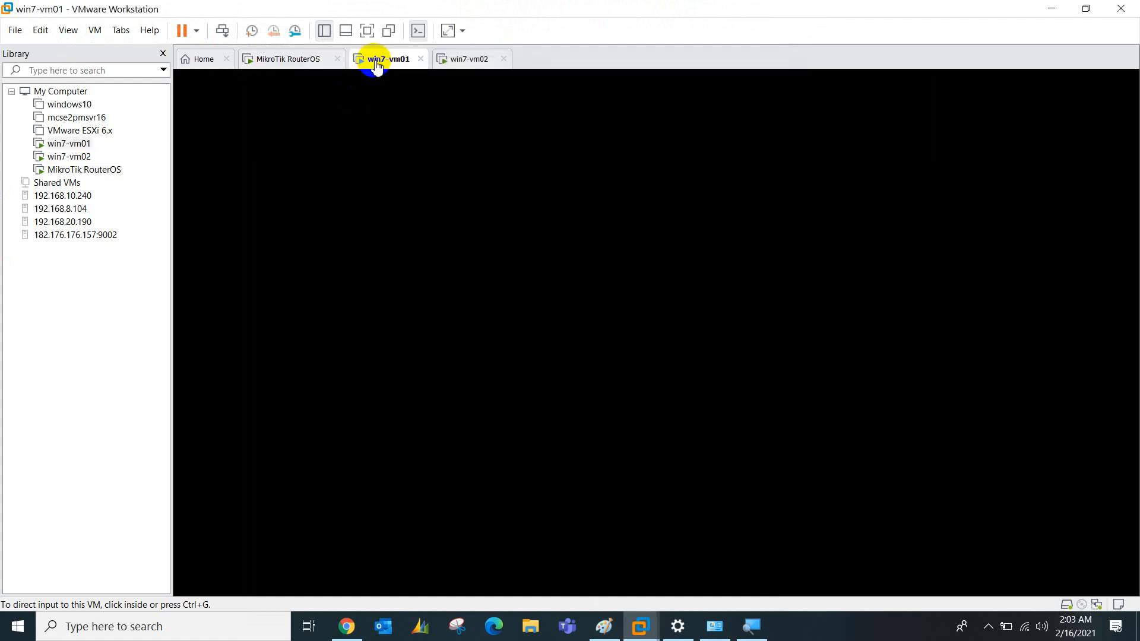
pyautogui.click(465, 166)
pyautogui.rightClick(390, 70)
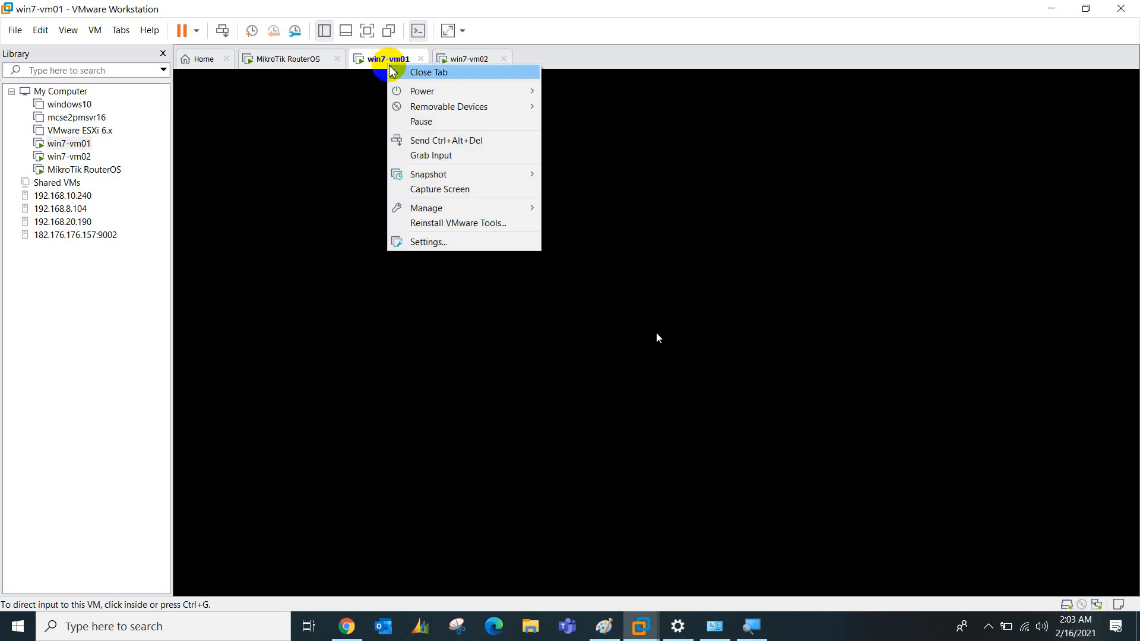
pyautogui.click(430, 251)
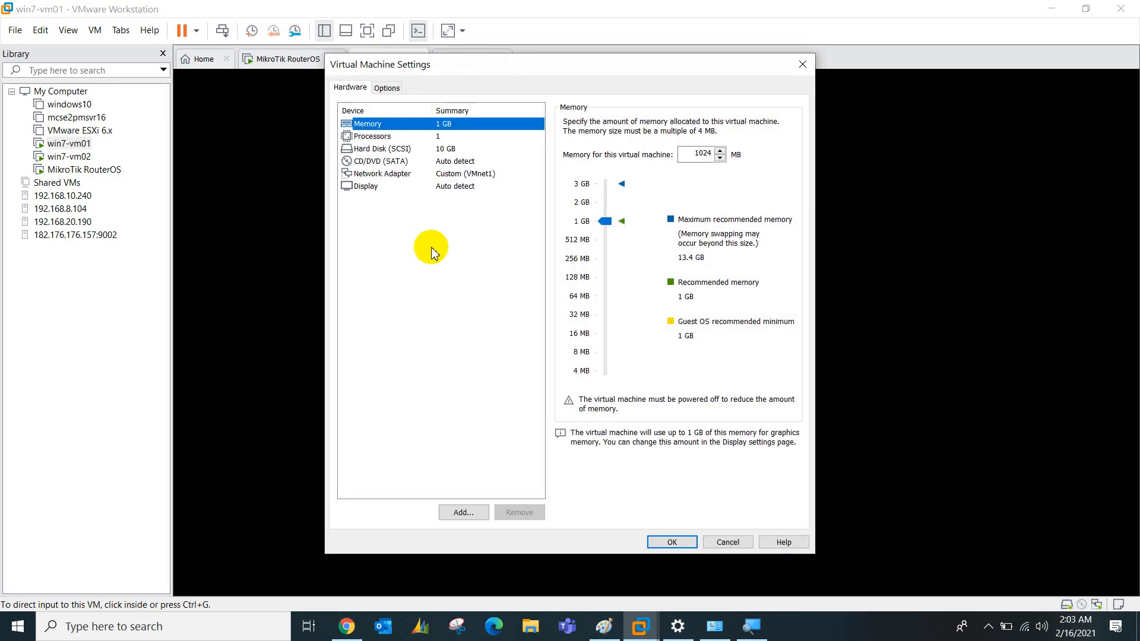
pyautogui.click(460, 174)
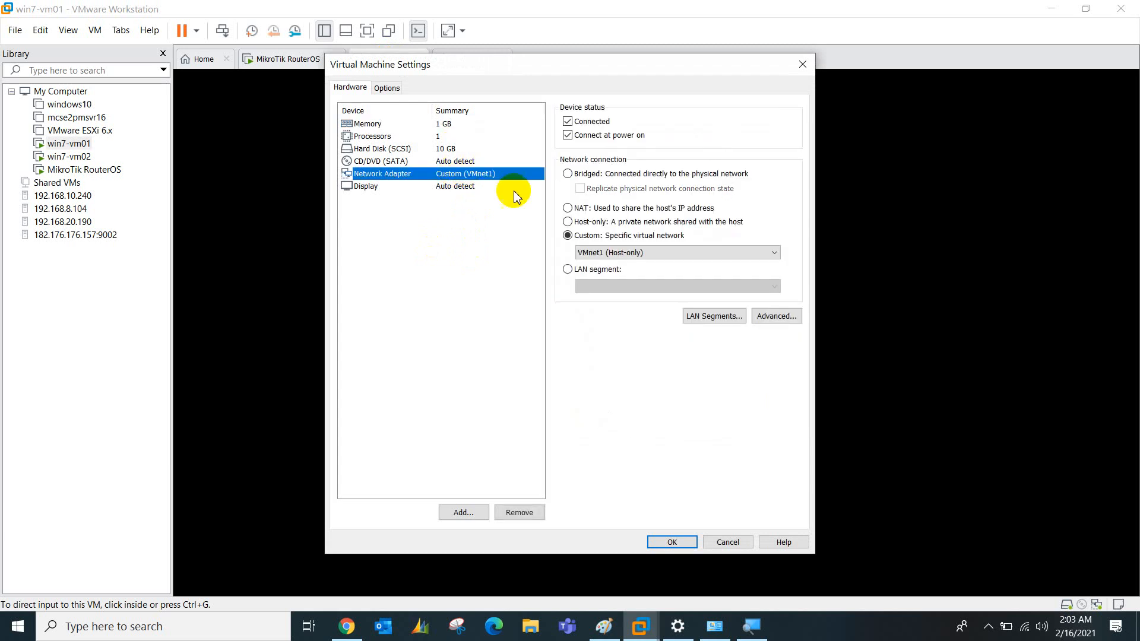
pyautogui.click(594, 253)
pyautogui.click(600, 289)
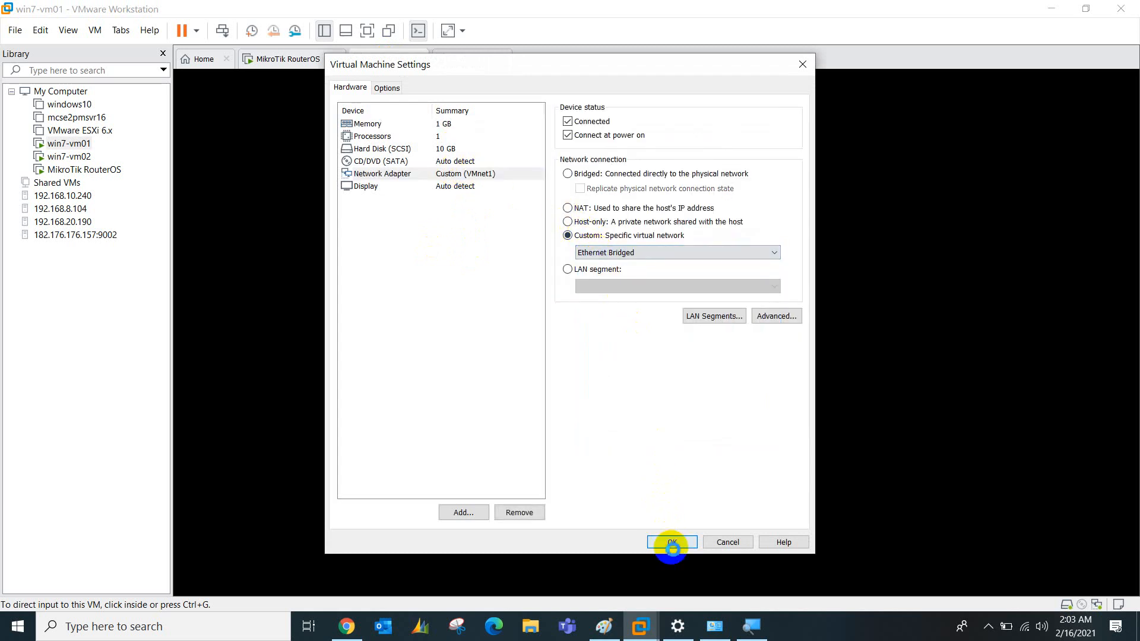
pyautogui.click(671, 542)
# Set win7-vm02's network adapter to Ethernet Bridged as well and save
pyautogui.click(453, 62)
pyautogui.rightClick(452, 61)
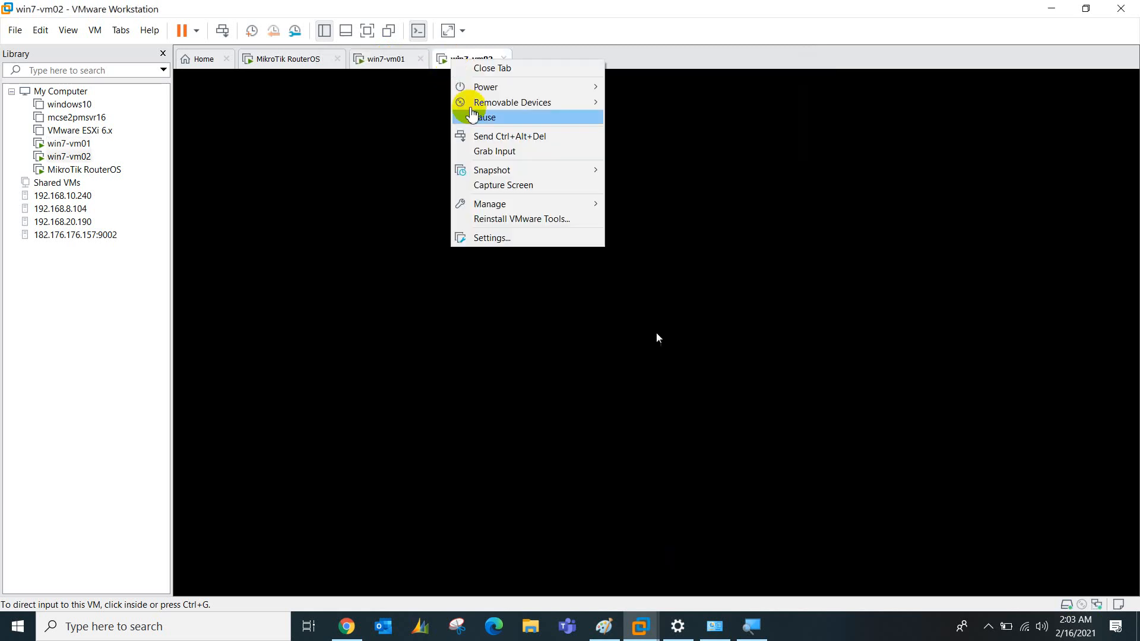
pyautogui.click(491, 241)
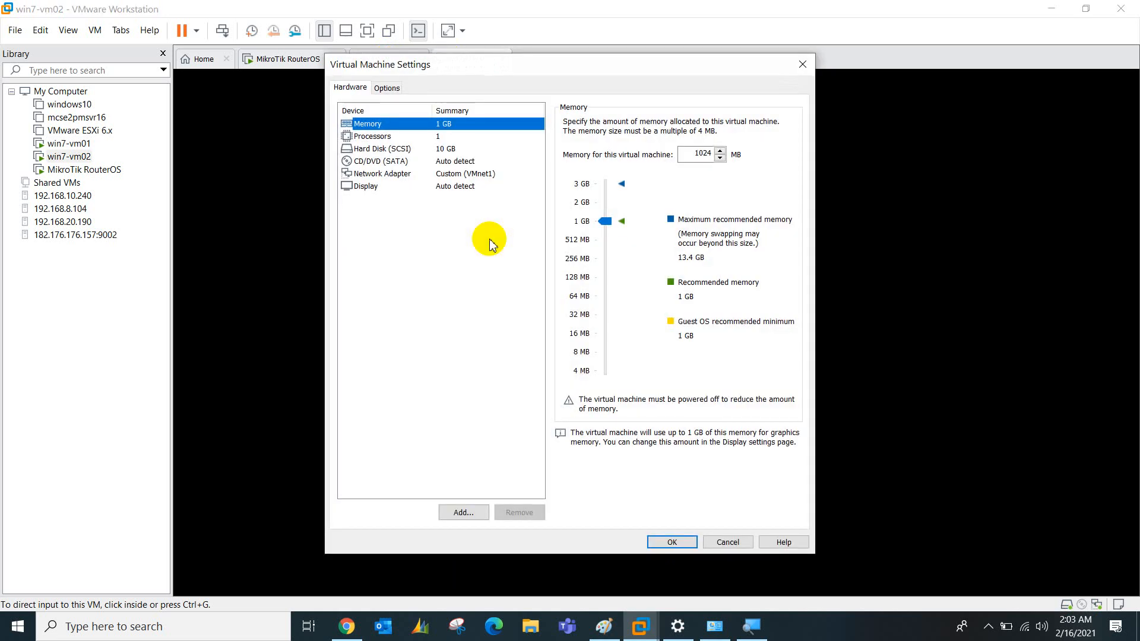
pyautogui.click(455, 173)
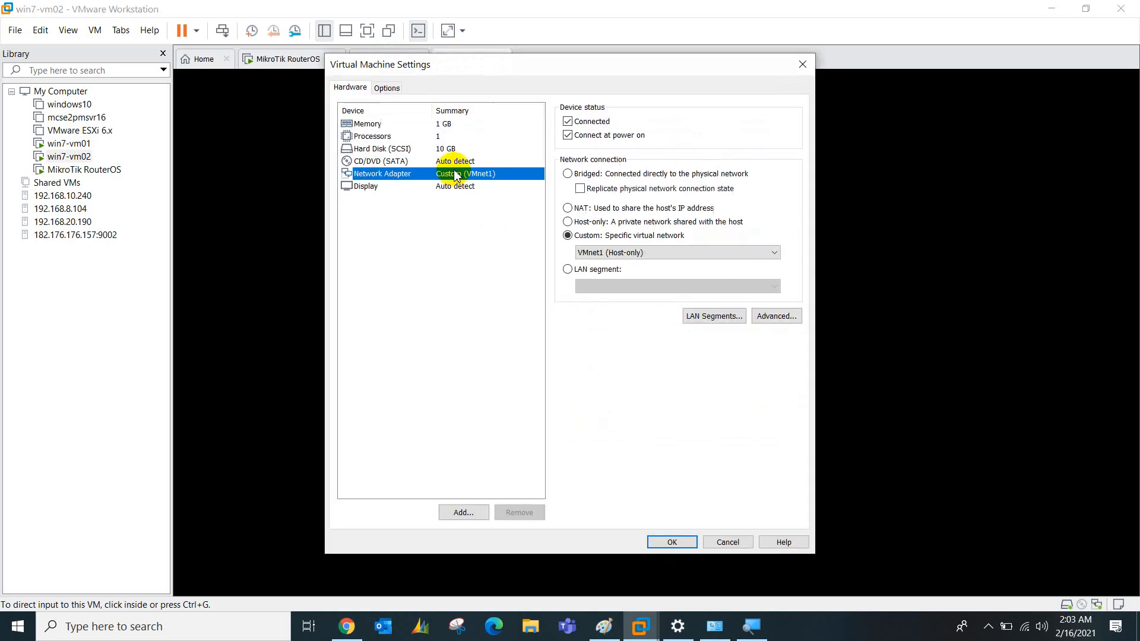
pyautogui.click(594, 252)
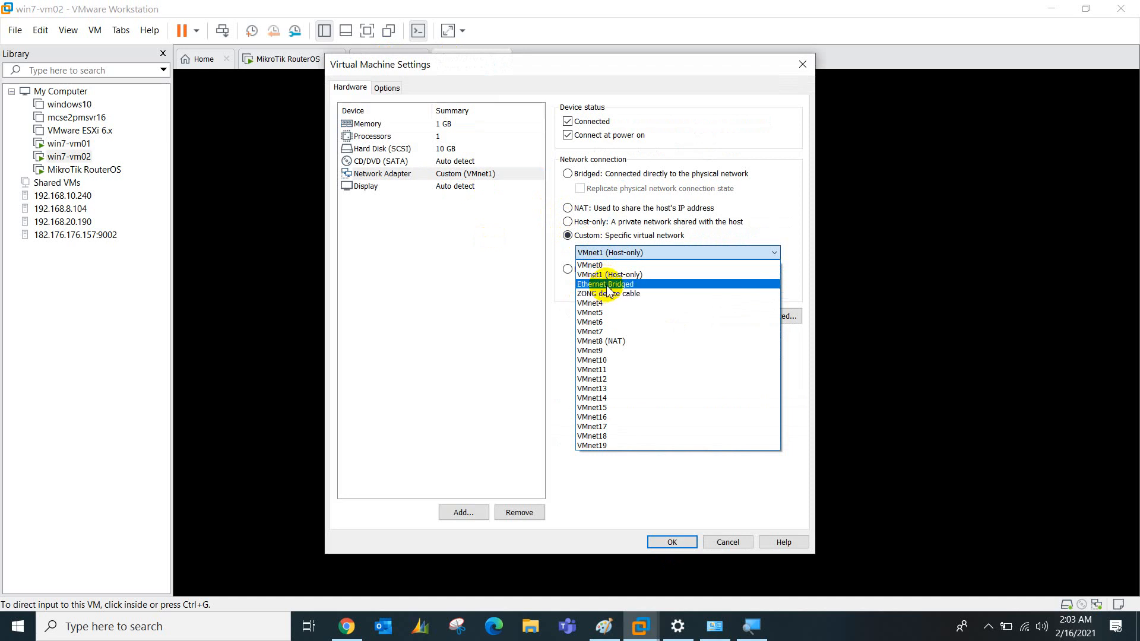
pyautogui.click(594, 286)
pyautogui.click(671, 542)
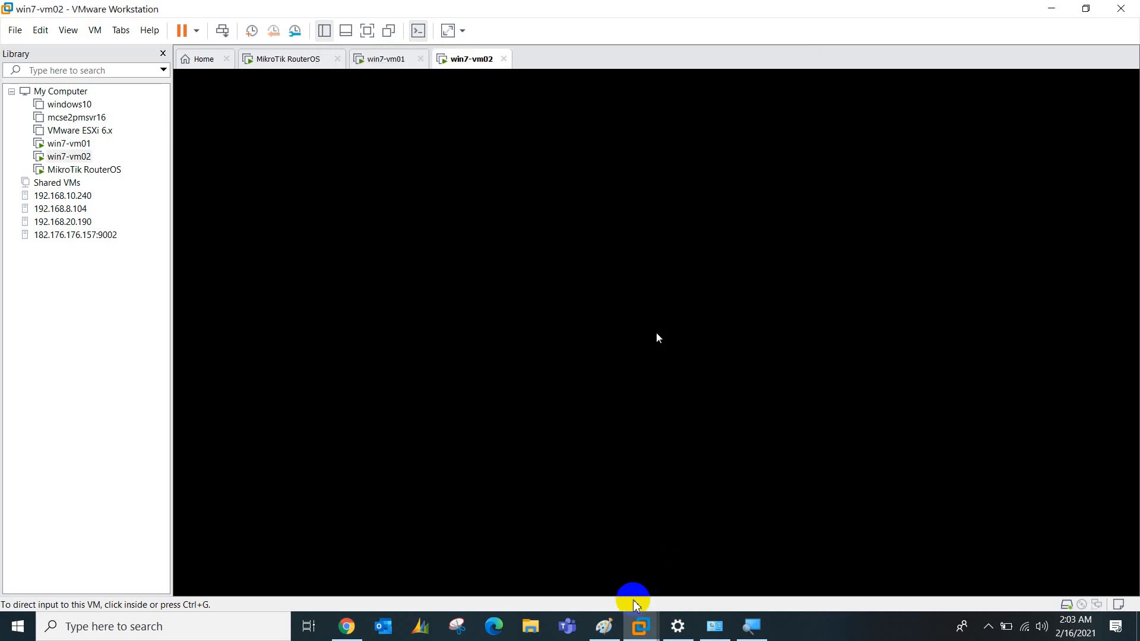
pyautogui.rightClick(601, 625)
# On a new Paint canvas, draw a rectangle labelled 'hardware'
pyautogui.click(578, 531)
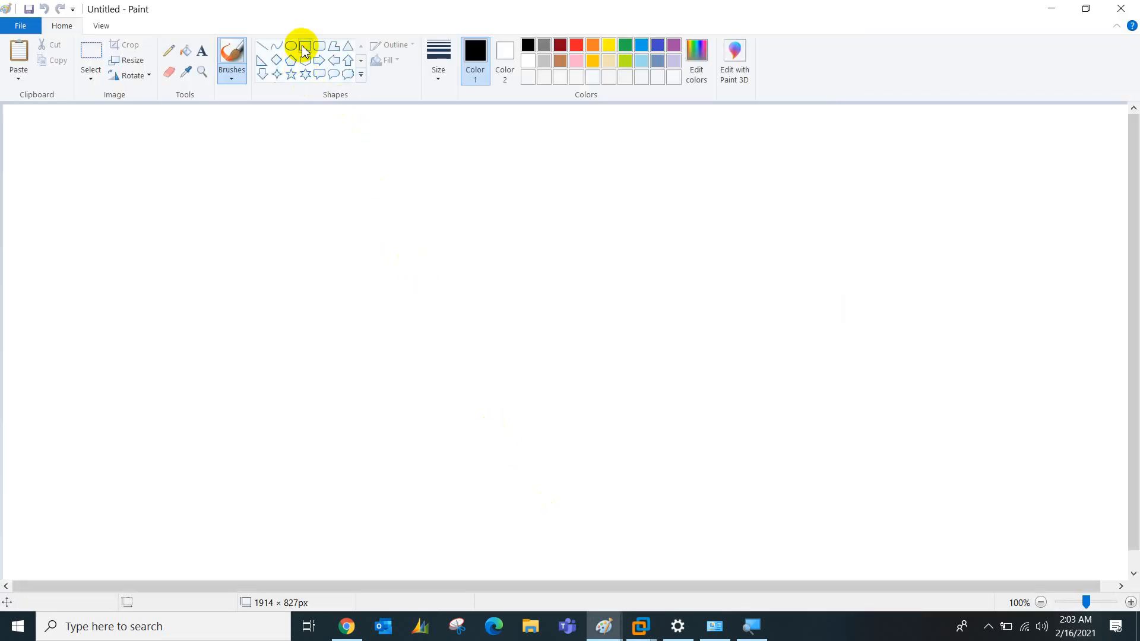
pyautogui.click(304, 49)
pyautogui.moveTo(449, 342)
pyautogui.mouseDown()
pyautogui.moveTo(493, 370)
pyautogui.moveTo(608, 385)
pyautogui.mouseUp()
pyautogui.click(202, 52)
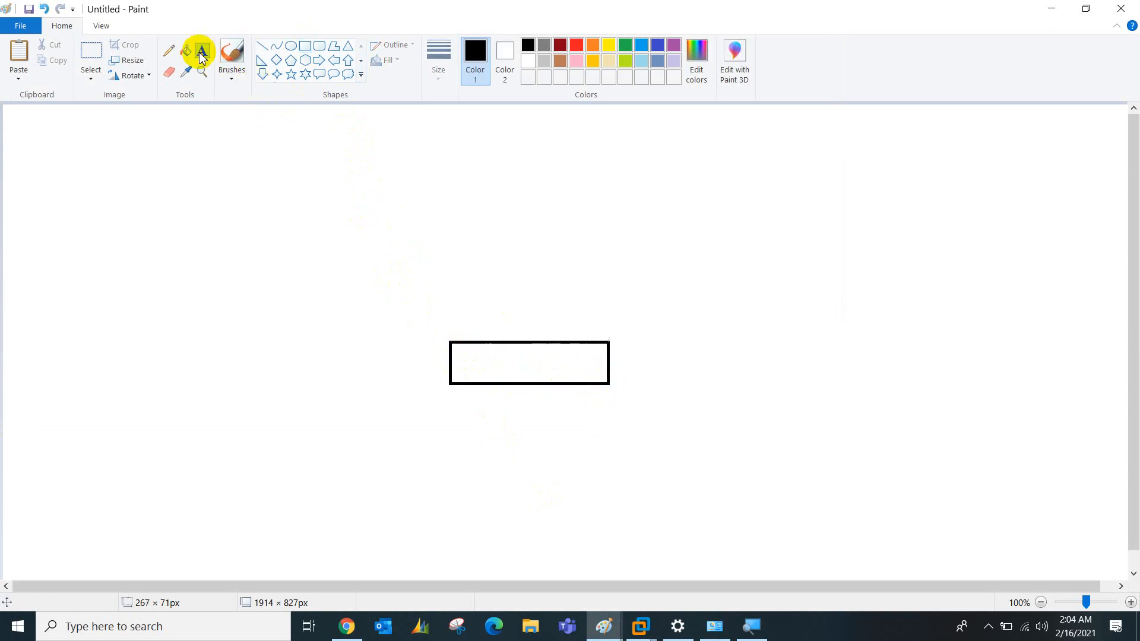
pyautogui.click(462, 362)
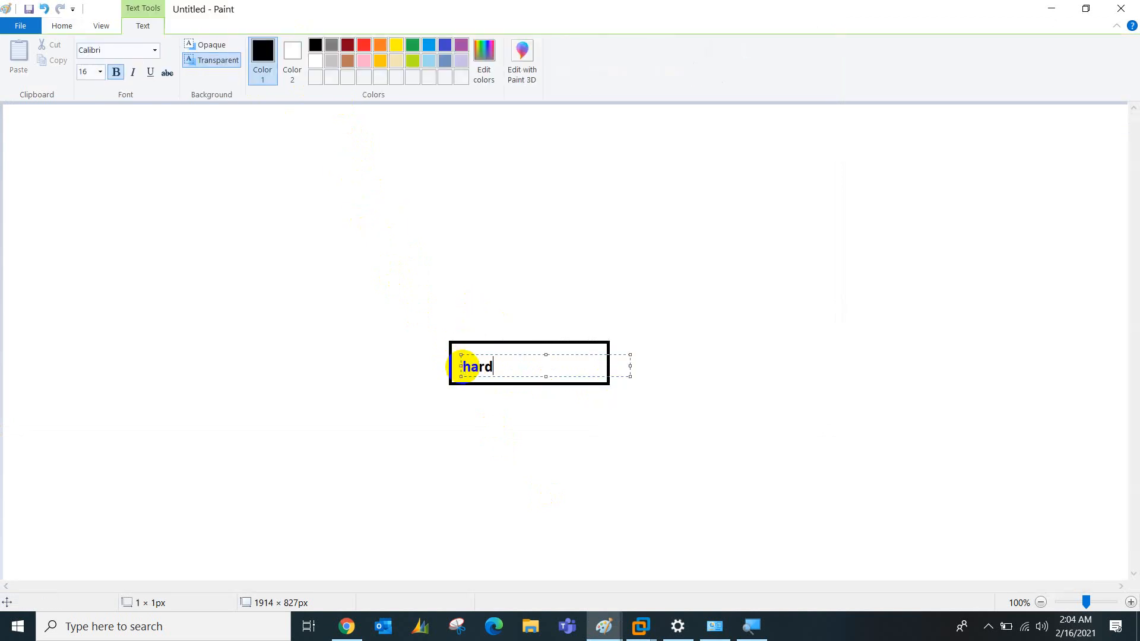
pyautogui.write('hardware')
pyautogui.click(489, 410)
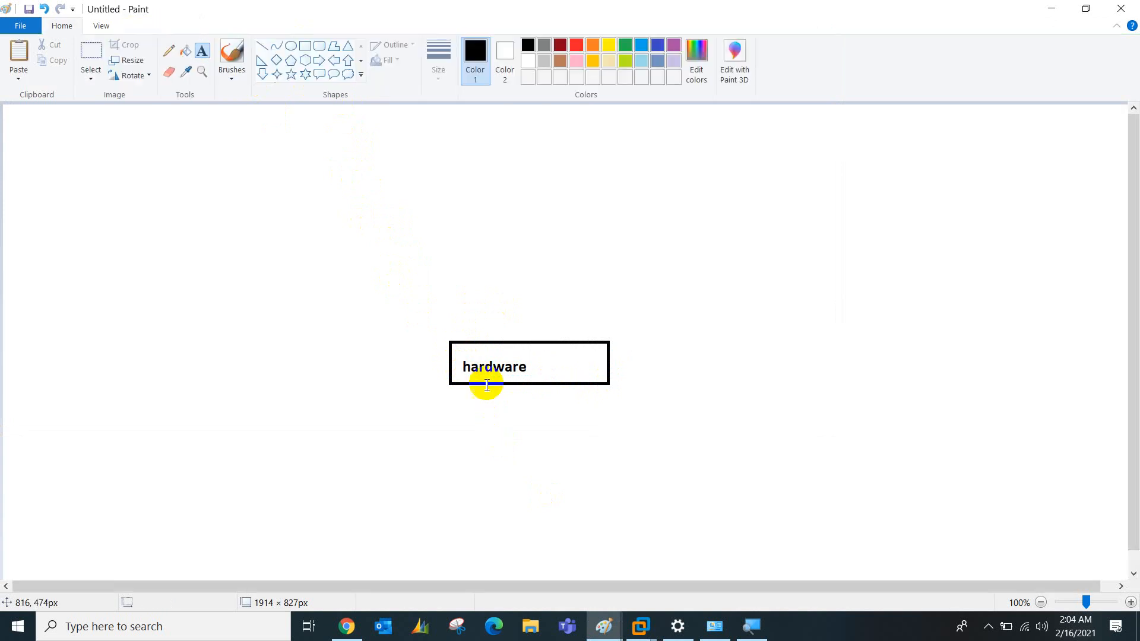
# Stack two boxes above it labelled 'Windows 10' and 'VMware workstation'
pyautogui.click(305, 46)
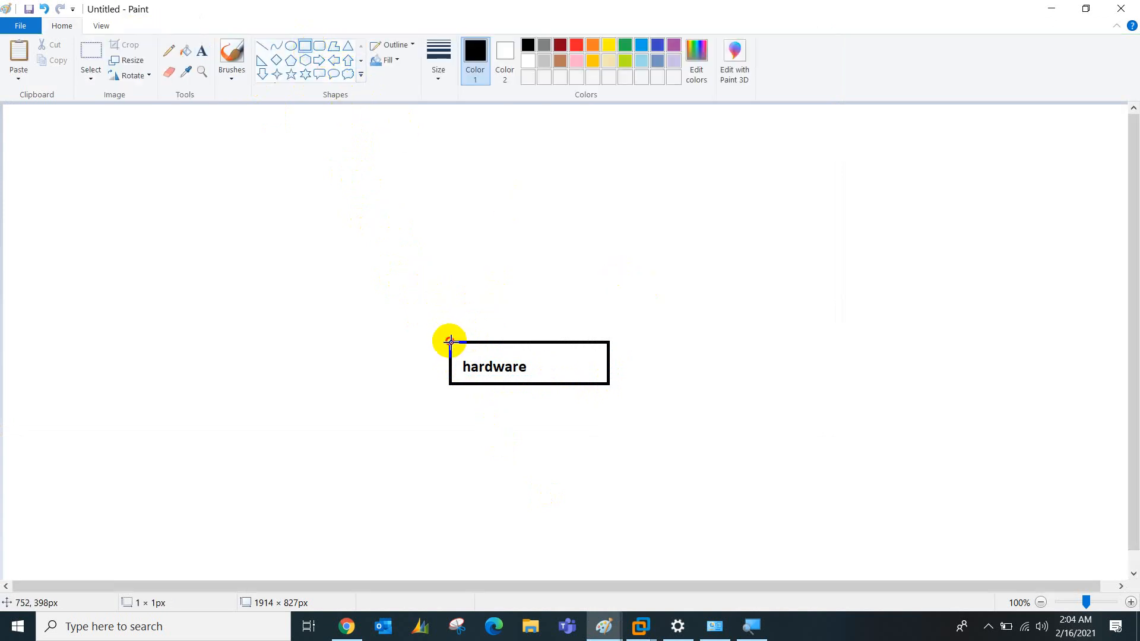
pyautogui.moveTo(450, 342)
pyautogui.mouseDown()
pyautogui.moveTo(501, 284)
pyautogui.moveTo(593, 277)
pyautogui.moveTo(606, 303)
pyautogui.mouseUp()
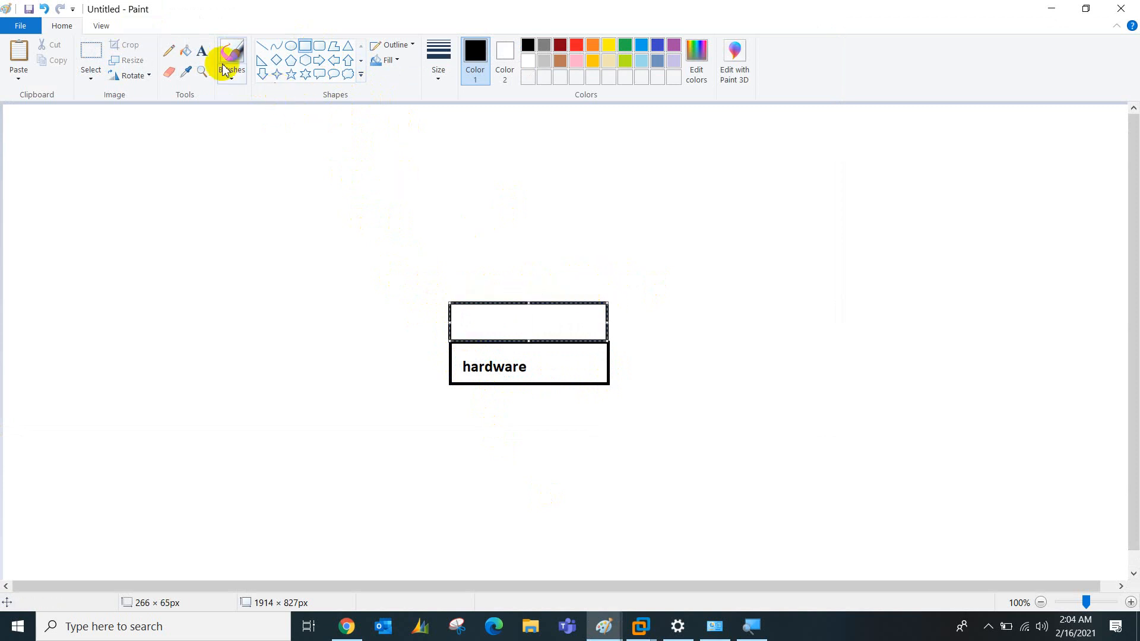
pyautogui.click(202, 51)
pyautogui.click(461, 321)
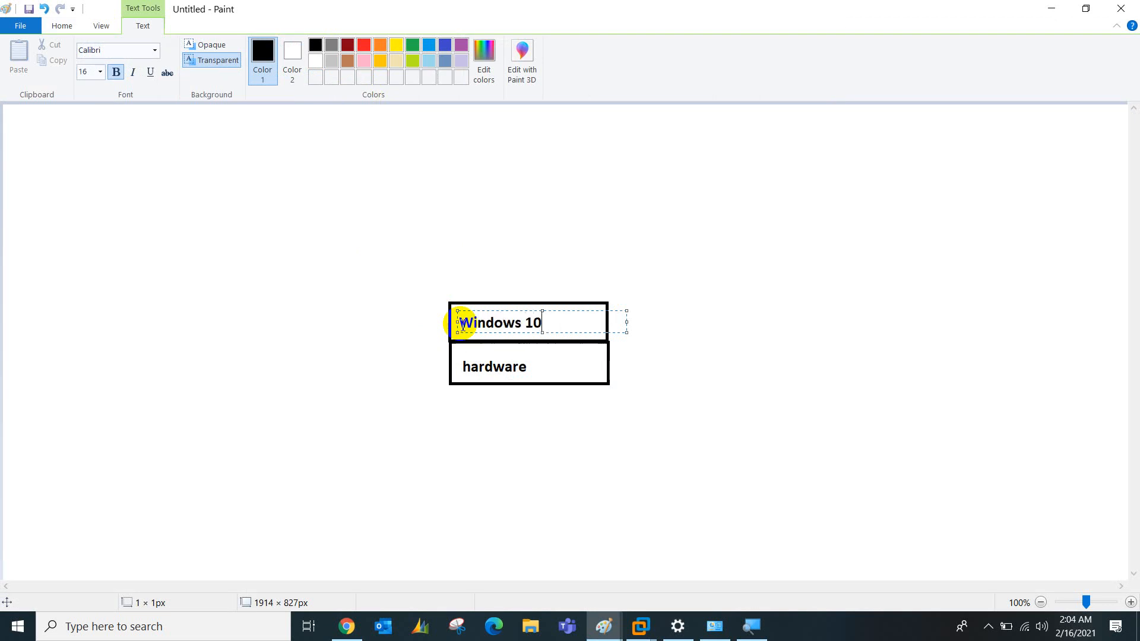
pyautogui.click(389, 308)
pyautogui.click(305, 46)
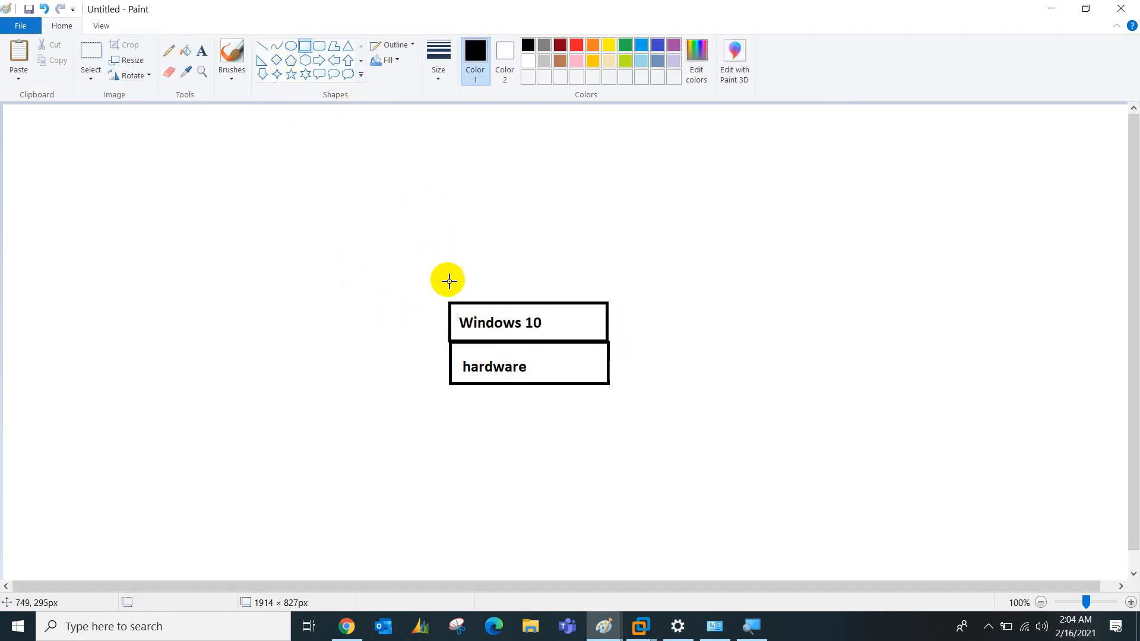
pyautogui.moveTo(451, 301); pyautogui.dragTo(606, 228)
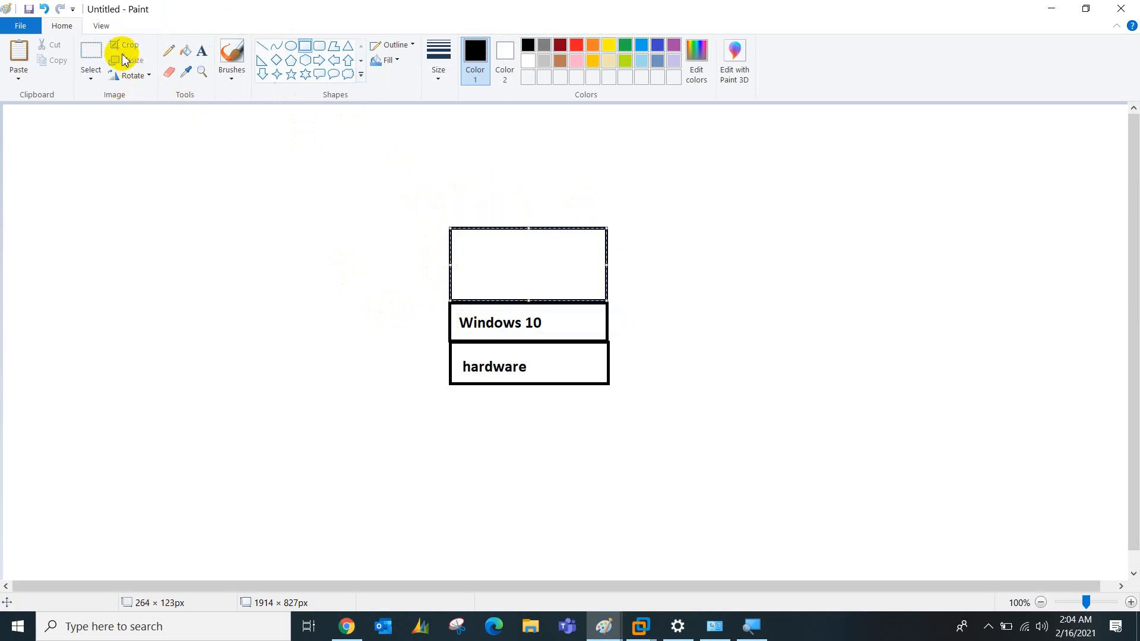
pyautogui.click(202, 51)
pyautogui.click(453, 266)
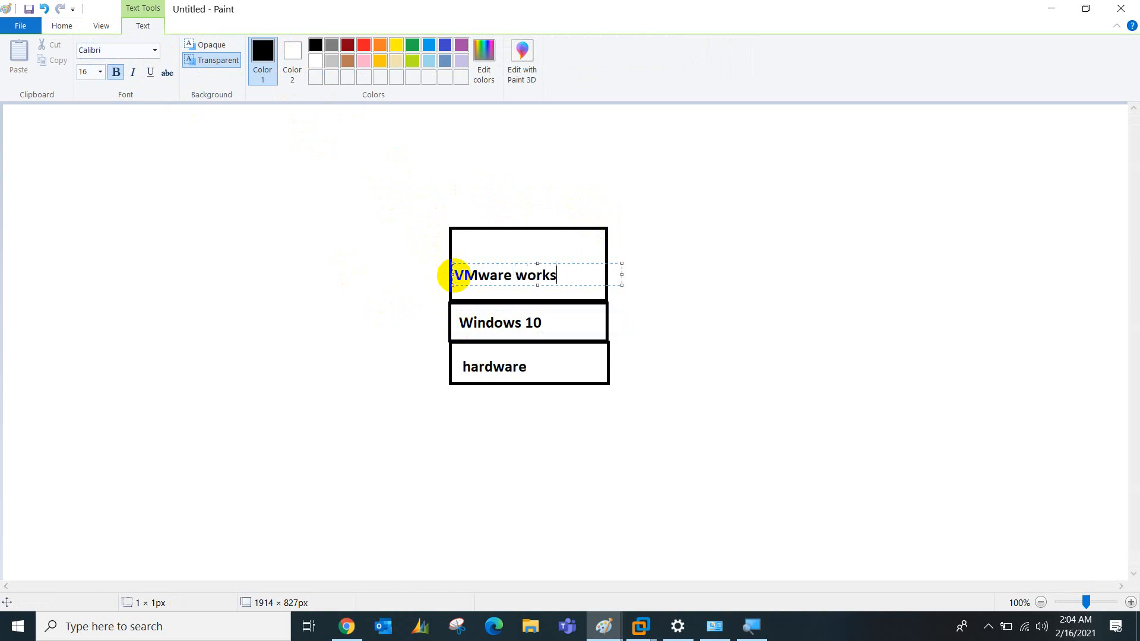
pyautogui.click(229, 157)
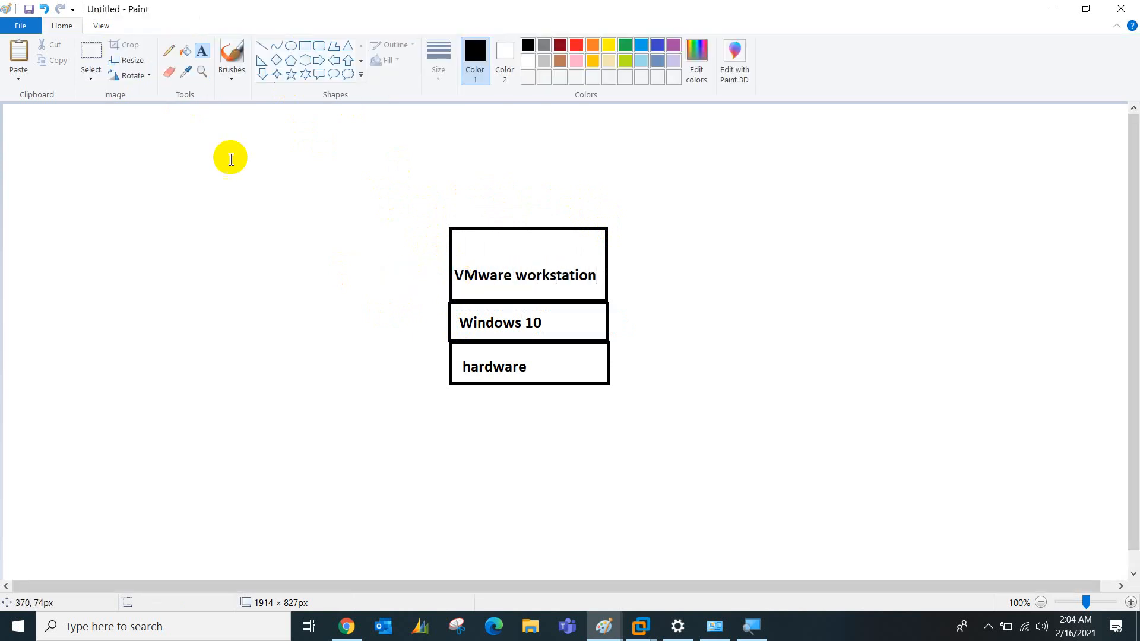
# Select the three-box stack and move it down and to the right
pyautogui.click(91, 54)
pyautogui.moveTo(447, 221); pyautogui.dragTo(617, 386)
pyautogui.moveTo(564, 316); pyautogui.dragTo(579, 409)
# Add a 'WiFi' box right of the stack, joined to hardware by a dashed line
pyautogui.click(682, 408)
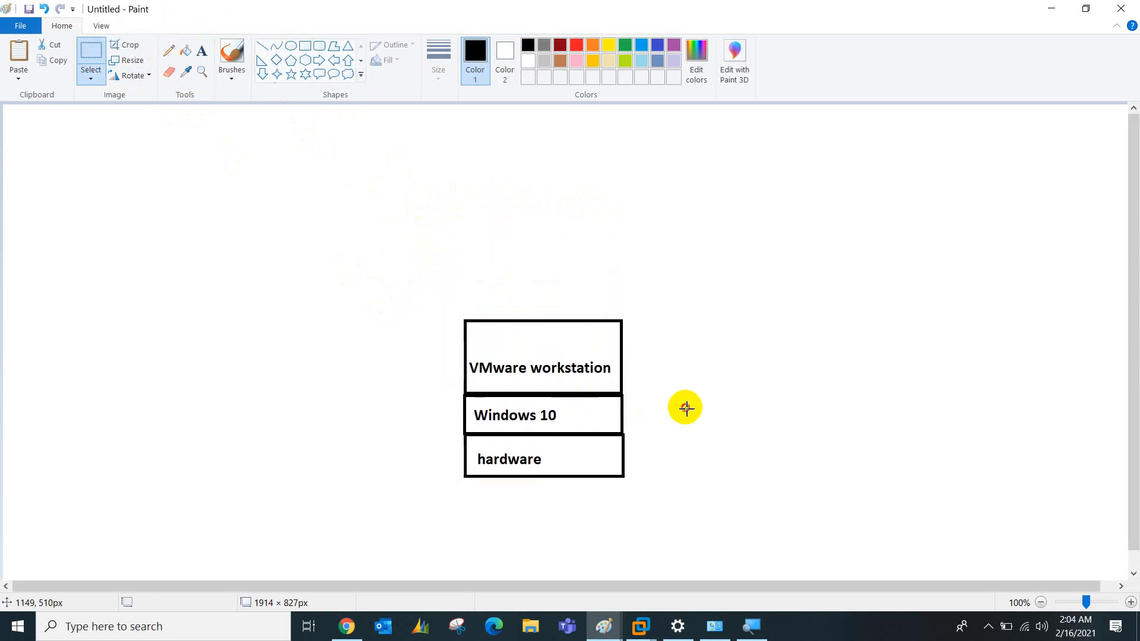
pyautogui.click(305, 46)
pyautogui.moveTo(865, 358); pyautogui.dragTo(879, 374)
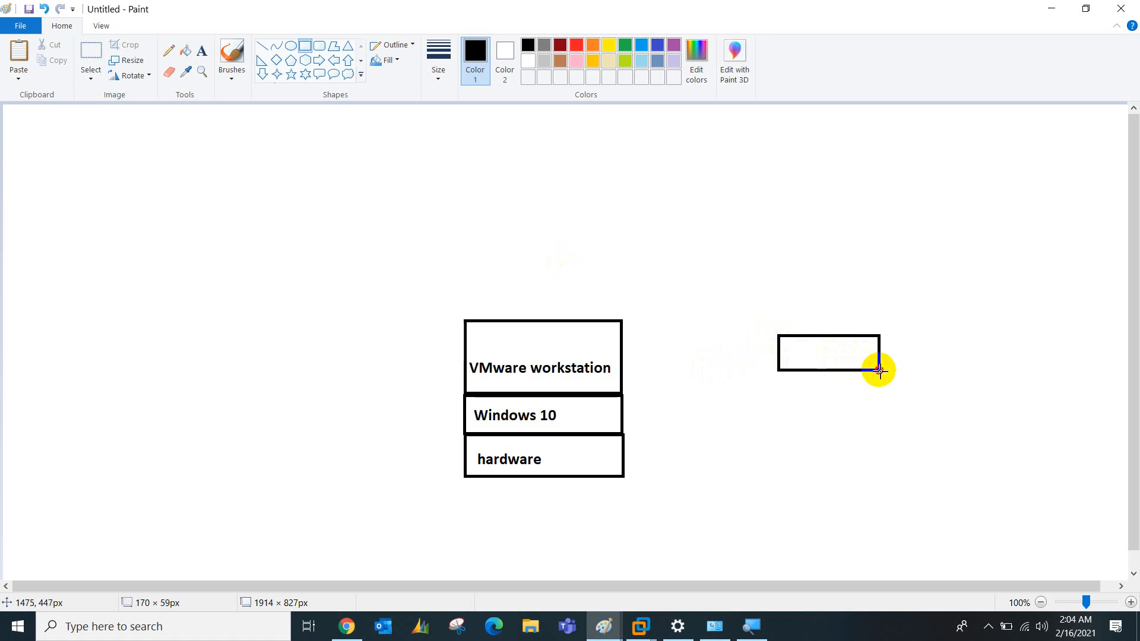
pyautogui.click(202, 51)
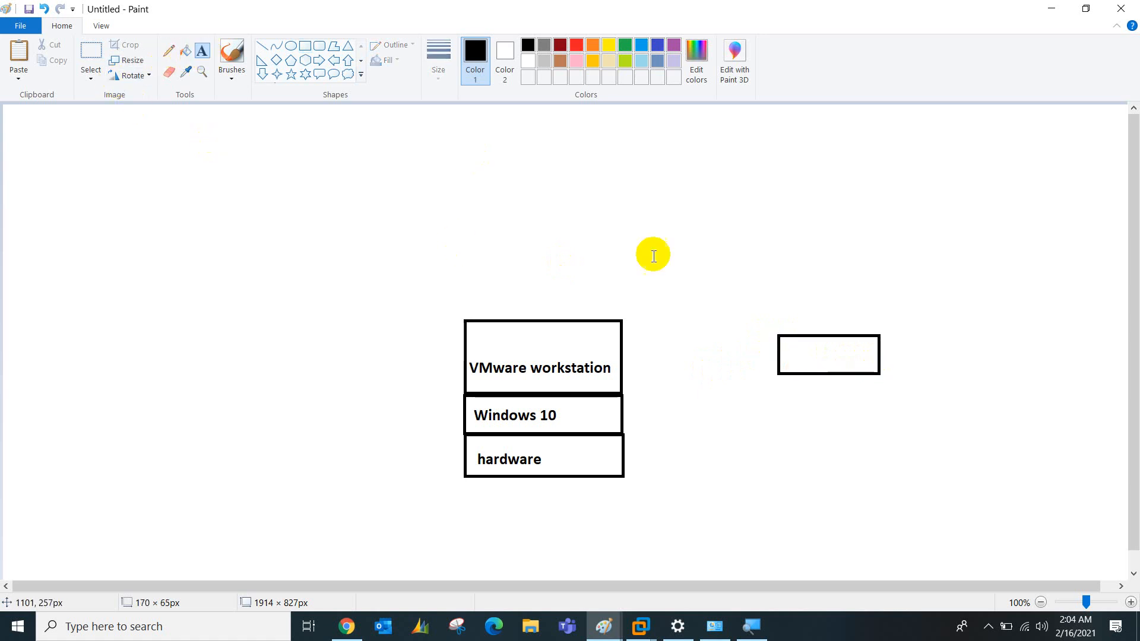
pyautogui.click(785, 352)
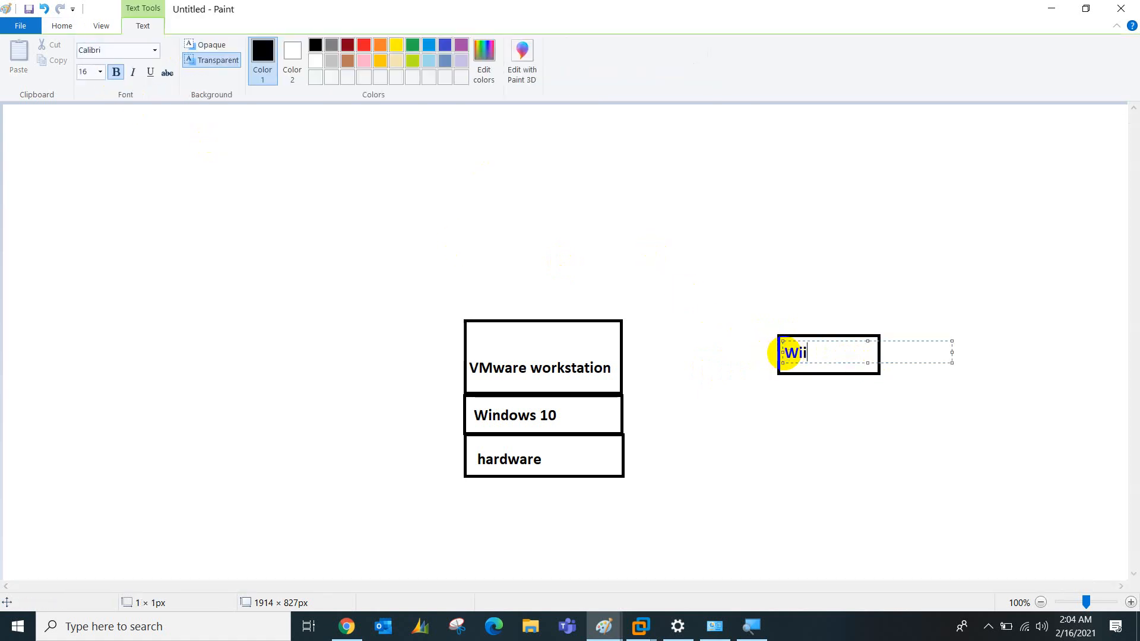
pyautogui.click(742, 351)
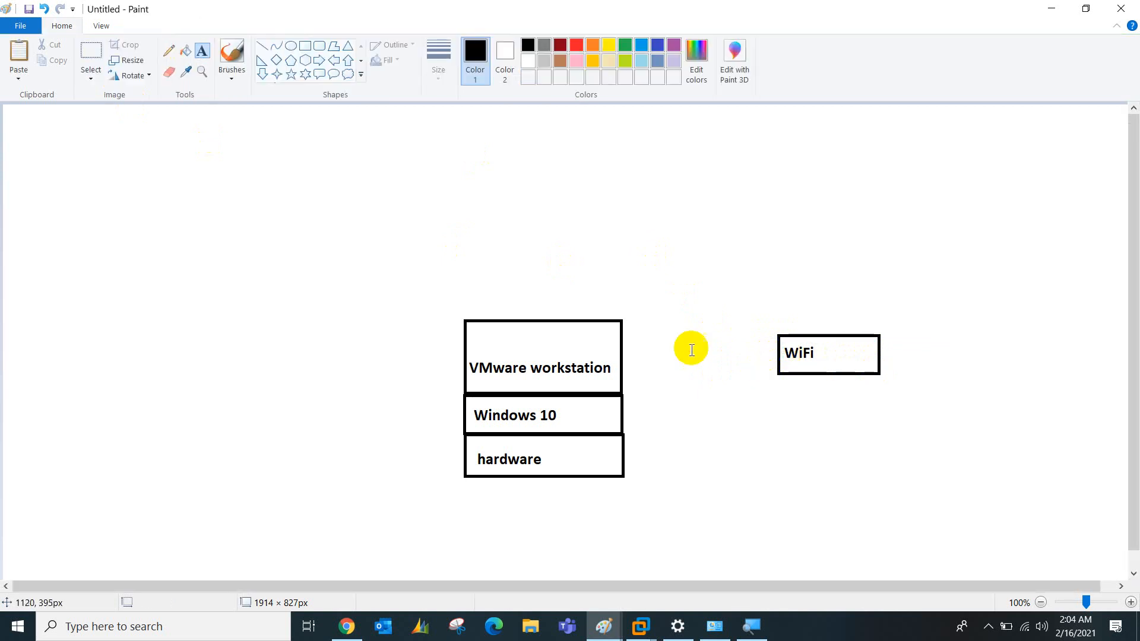
pyautogui.click(235, 57)
pyautogui.moveTo(770, 354)
pyautogui.mouseDown()
pyautogui.moveTo(707, 382)
pyautogui.moveTo(674, 437)
pyautogui.moveTo(636, 463)
pyautogui.mouseUp()
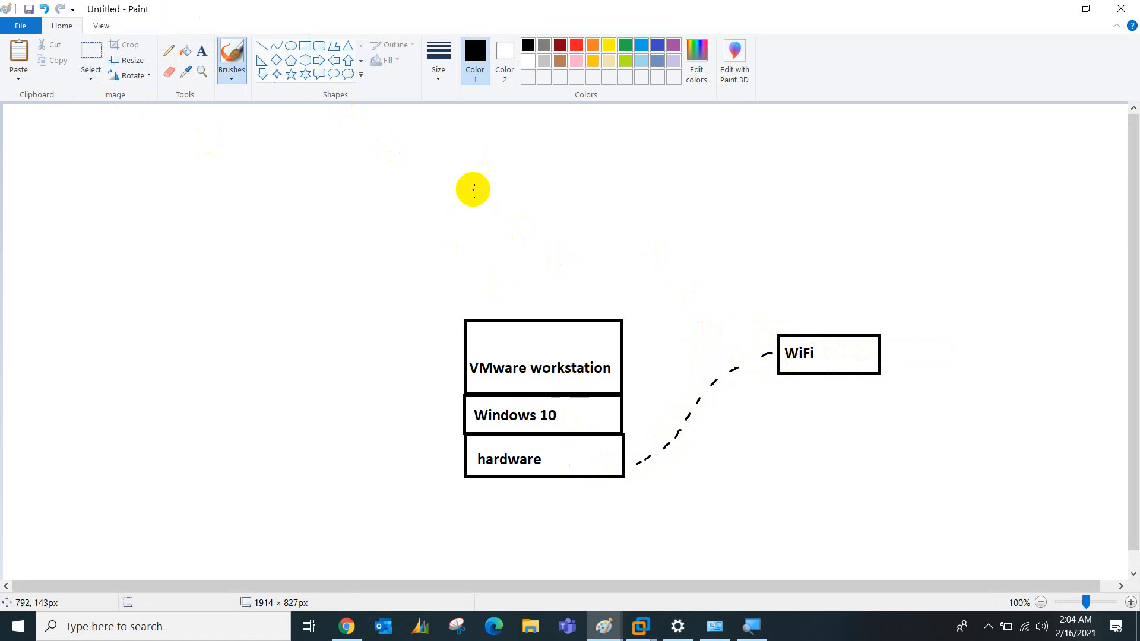
# Draw a 'vm' box above VMware workstation with a tall empty box above it
pyautogui.click(306, 48)
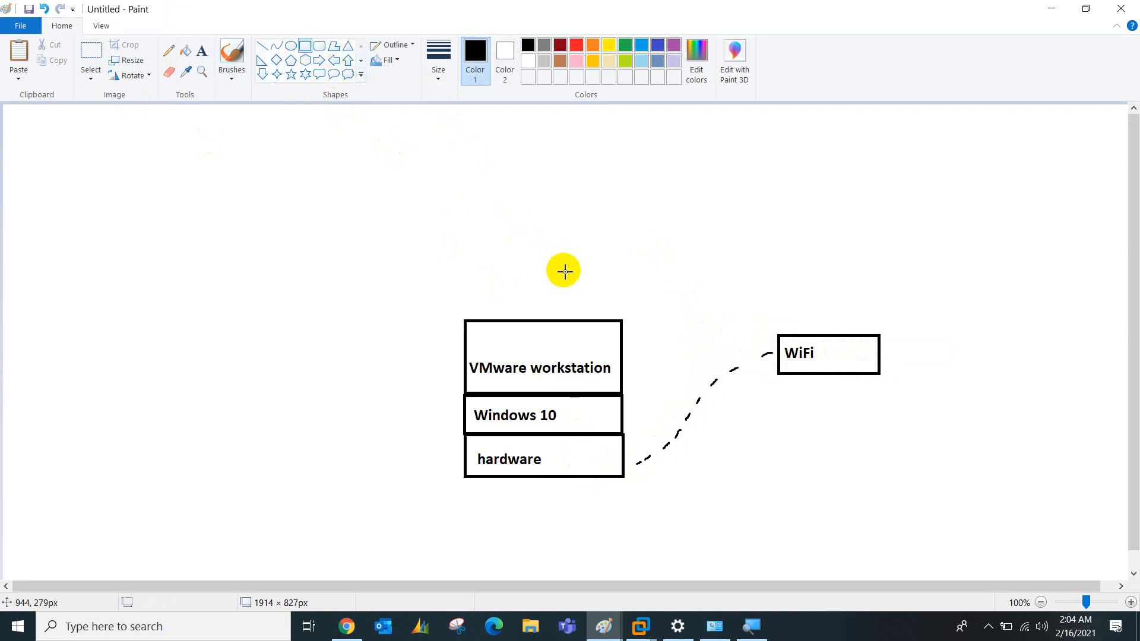
pyautogui.moveTo(555, 262); pyautogui.dragTo(630, 301)
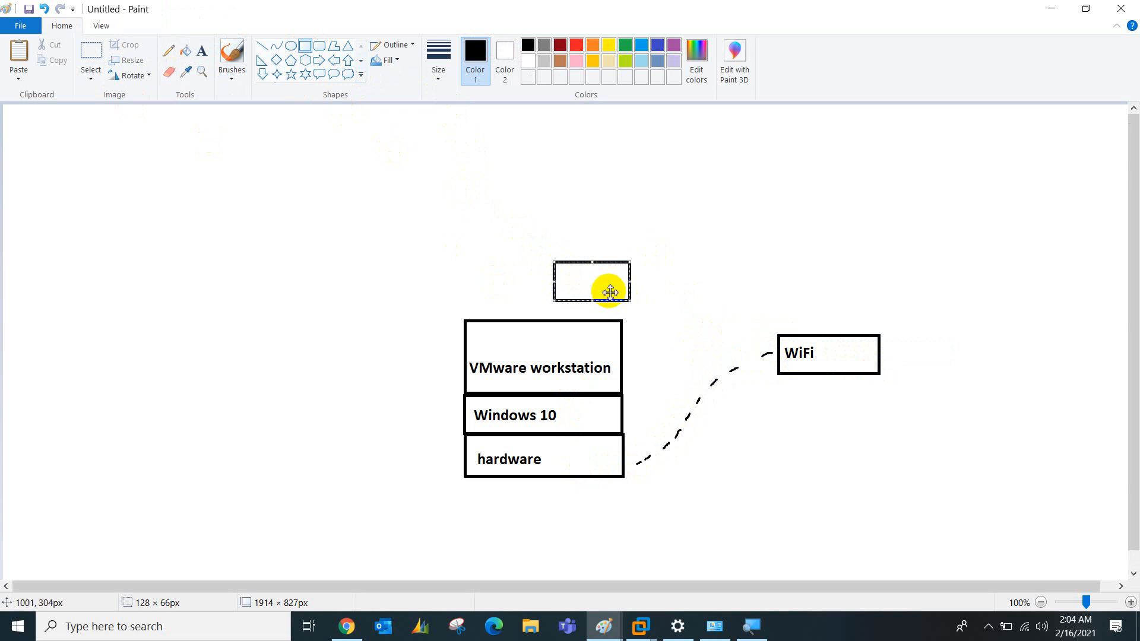
pyautogui.click(201, 50)
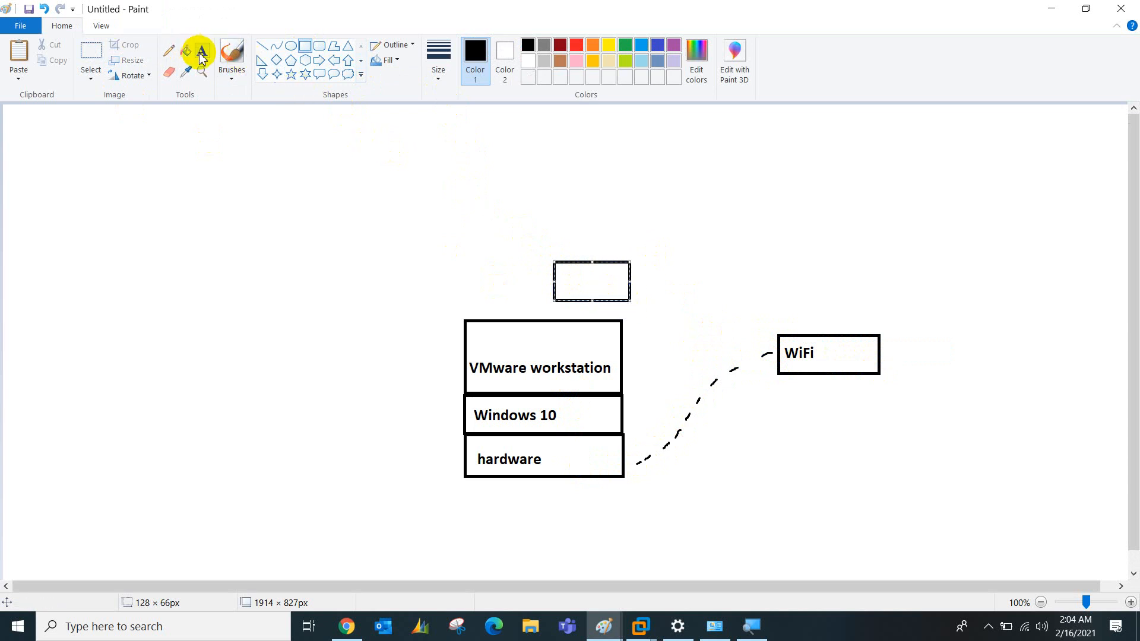
pyautogui.click(560, 278)
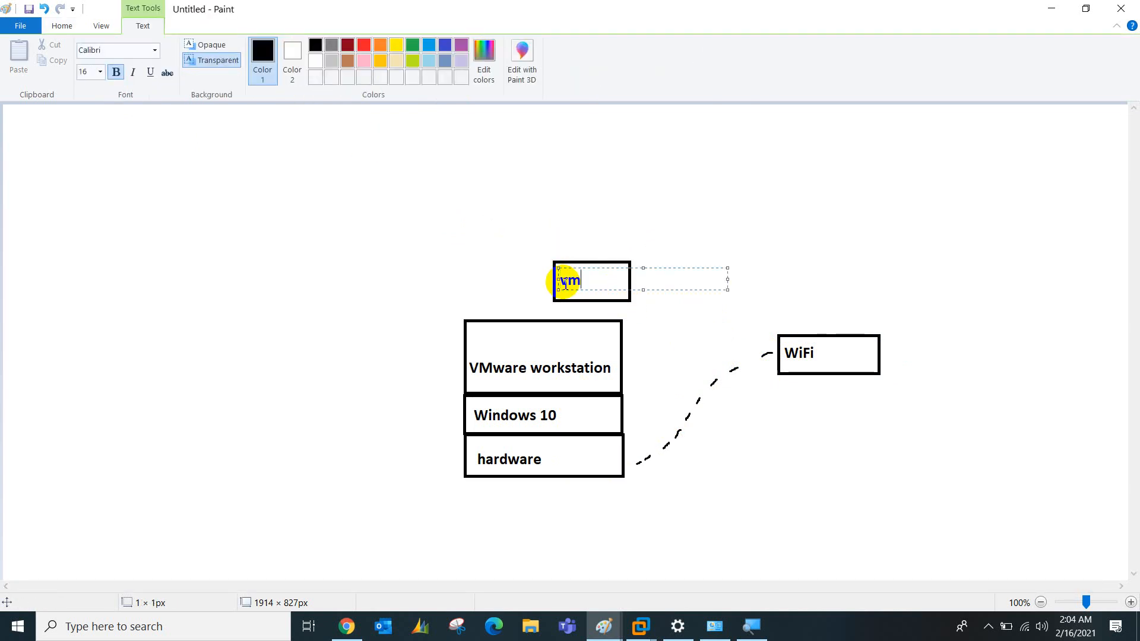
pyautogui.click(529, 272)
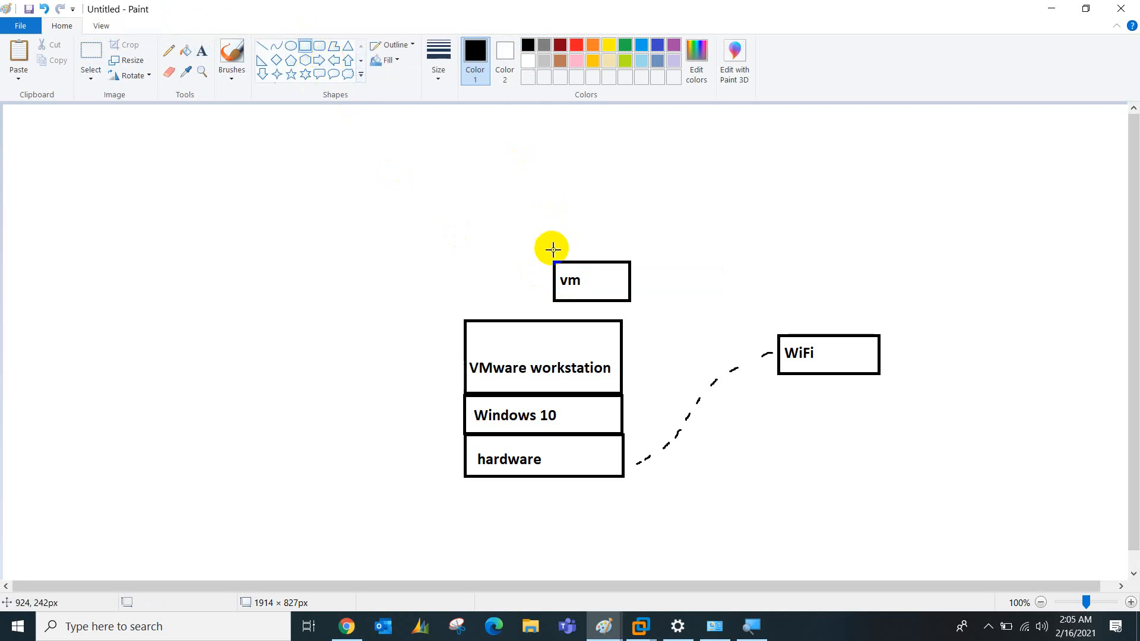
pyautogui.moveTo(554, 262); pyautogui.dragTo(630, 201)
# Label the tall top box 'MikroTik RouterOS'
pyautogui.click(201, 51)
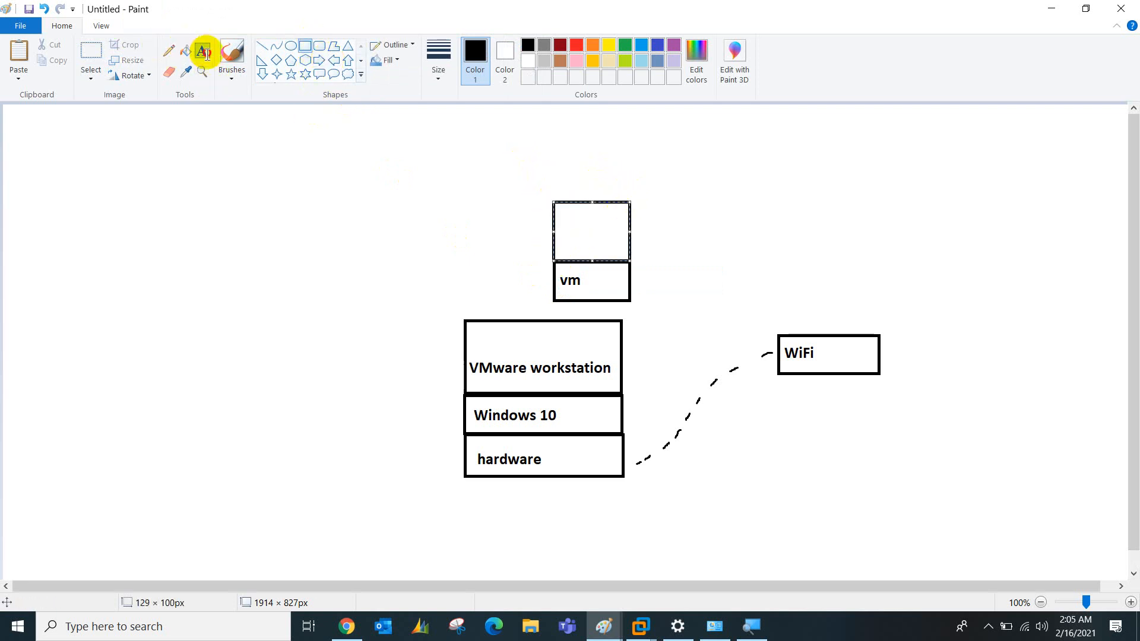
pyautogui.click(556, 205)
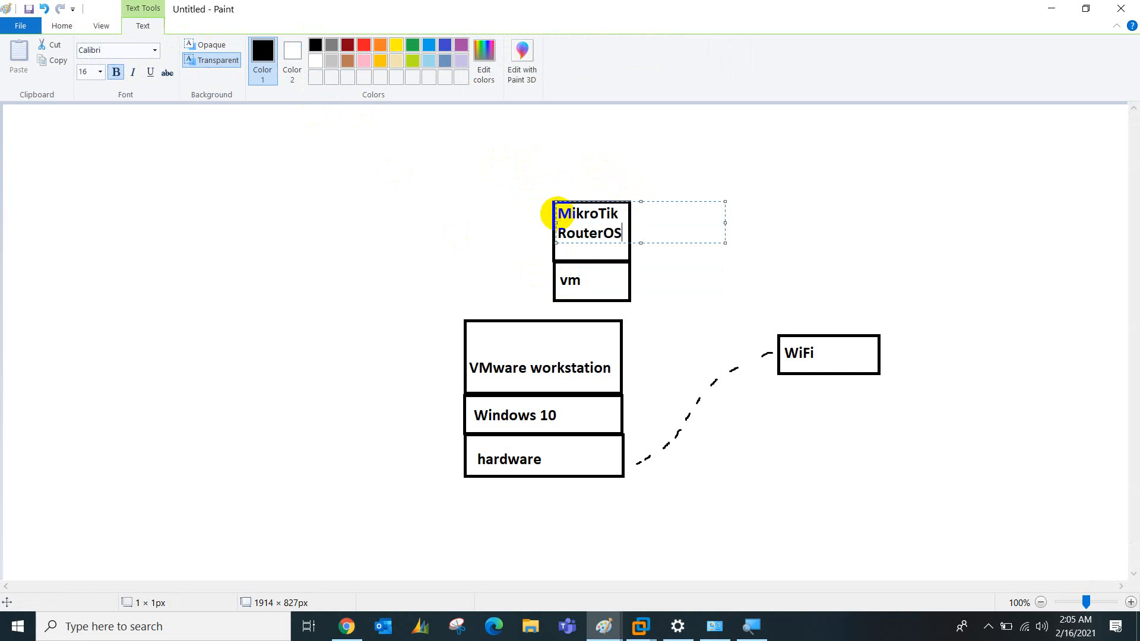
pyautogui.click(631, 330)
# Draw a line from vm down to the WiFi link and caption it 'WAN (vmnet0) WiFi'
pyautogui.click(230, 55)
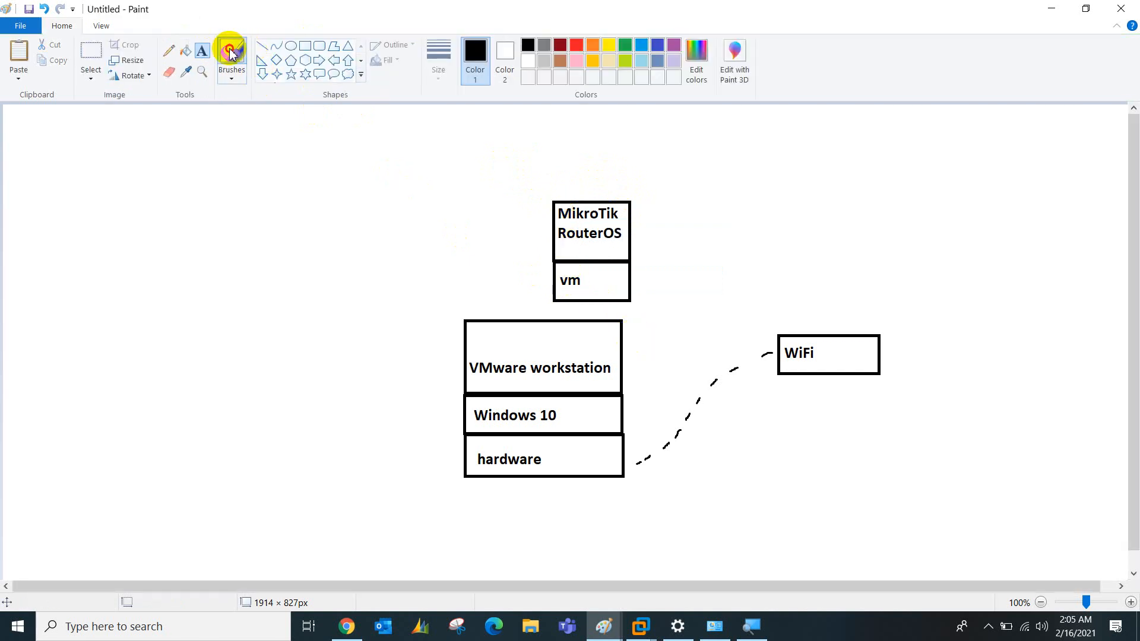
pyautogui.moveTo(625, 301); pyautogui.dragTo(636, 462)
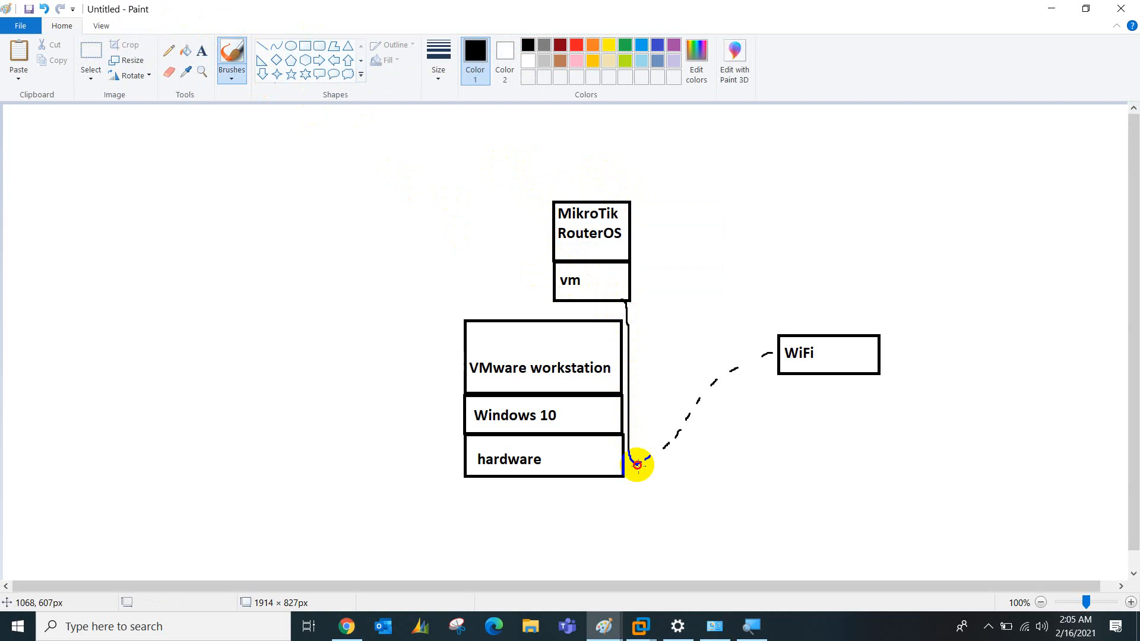
pyautogui.click(189, 53)
pyautogui.click(200, 53)
pyautogui.click(629, 297)
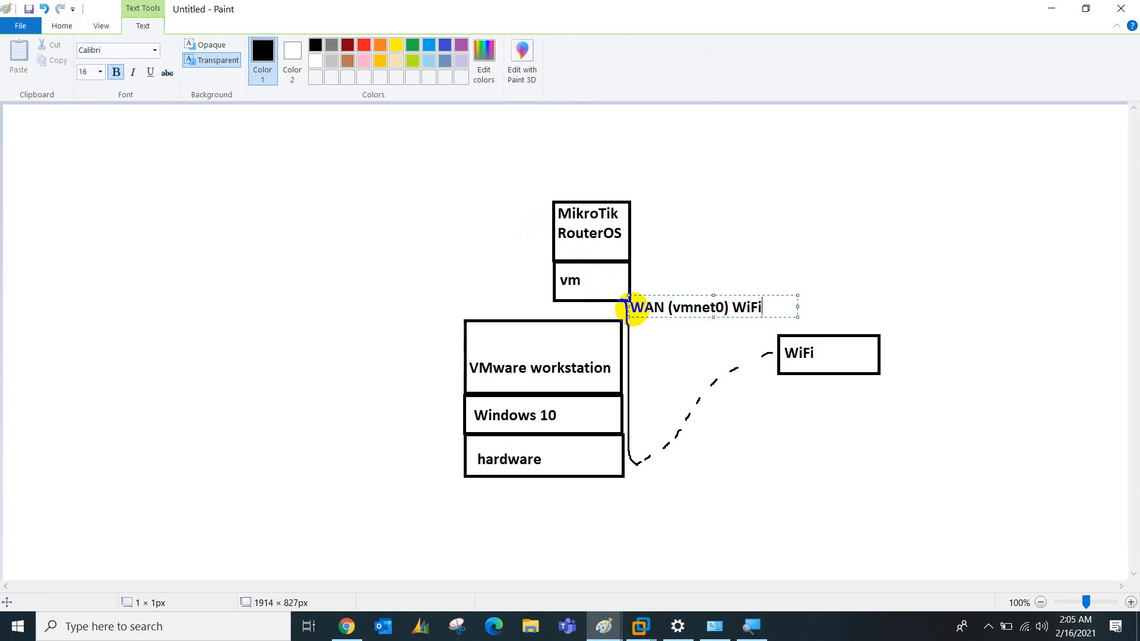
pyautogui.click(601, 344)
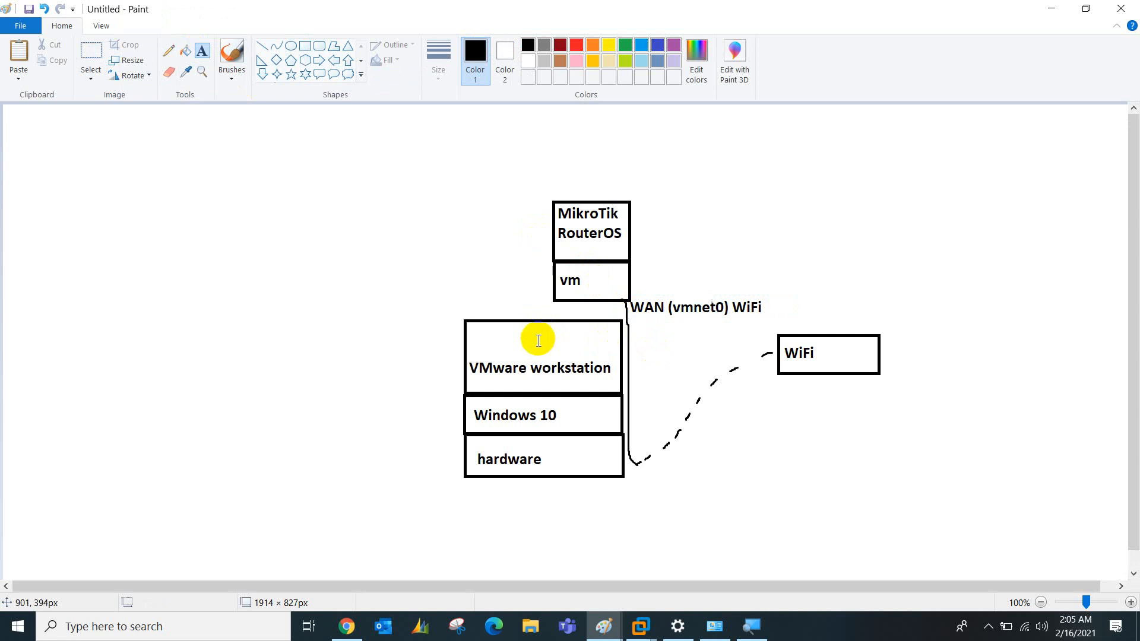
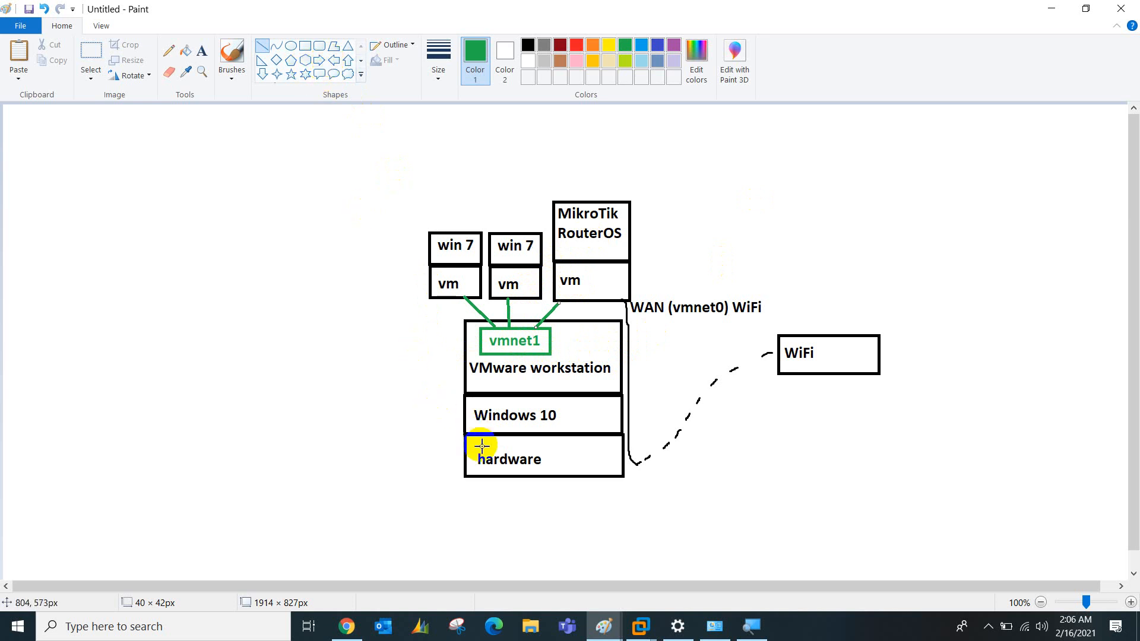
# Switch Paint to the Rectangle tool
pyautogui.click(305, 46)
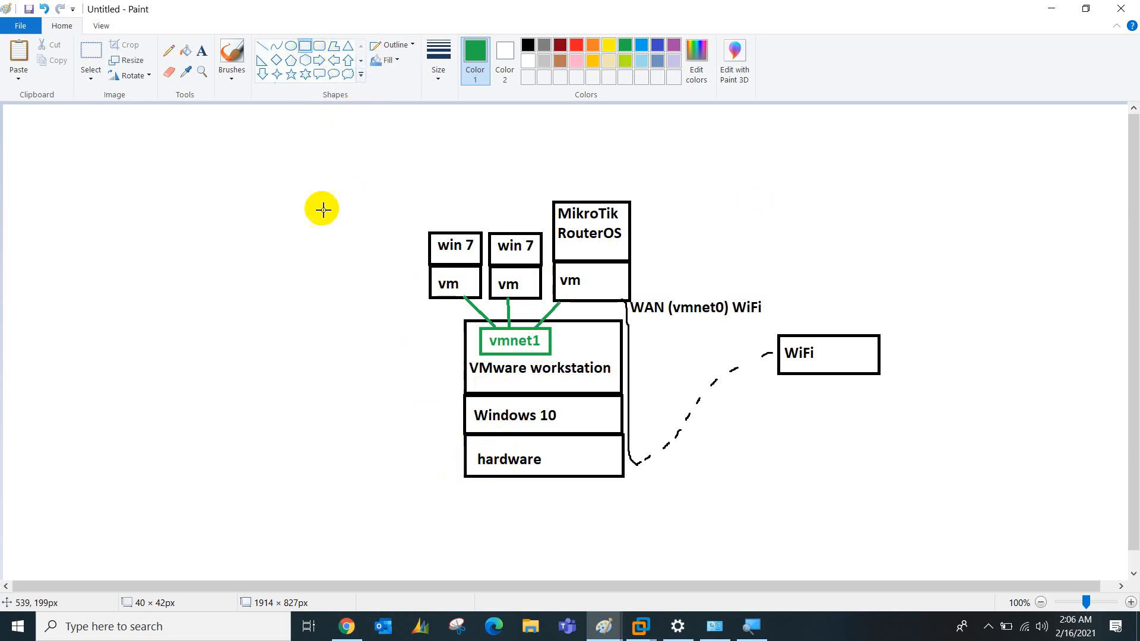
# Draw a blue 'Access Point' box left of the hardware box and join them with a line
pyautogui.moveTo(285, 440); pyautogui.dragTo(401, 475)
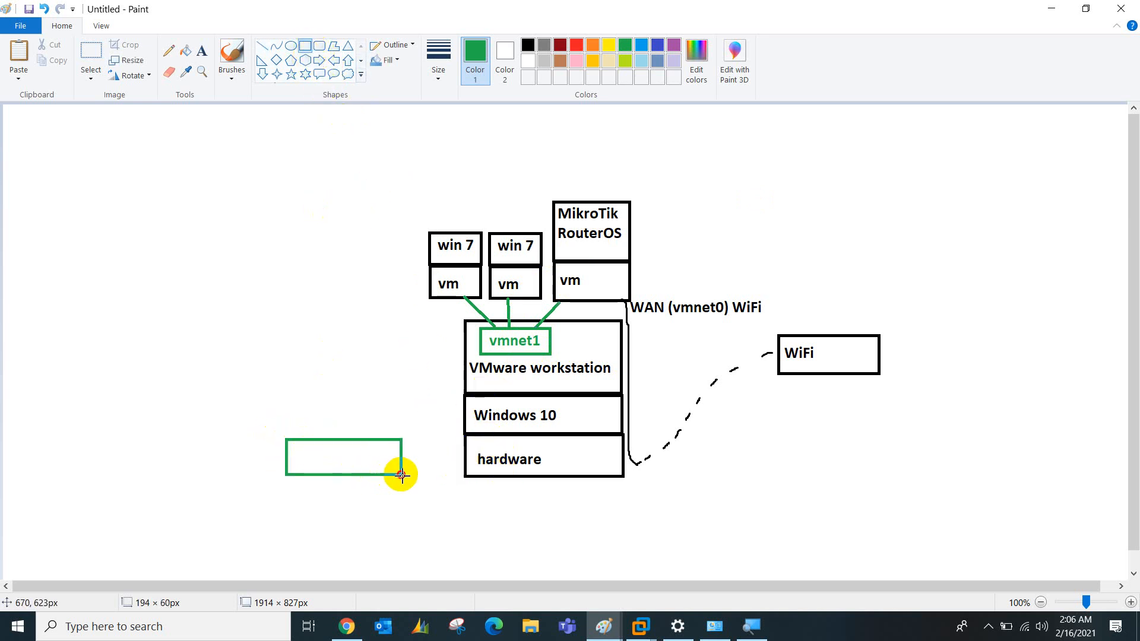
pyautogui.click(658, 44)
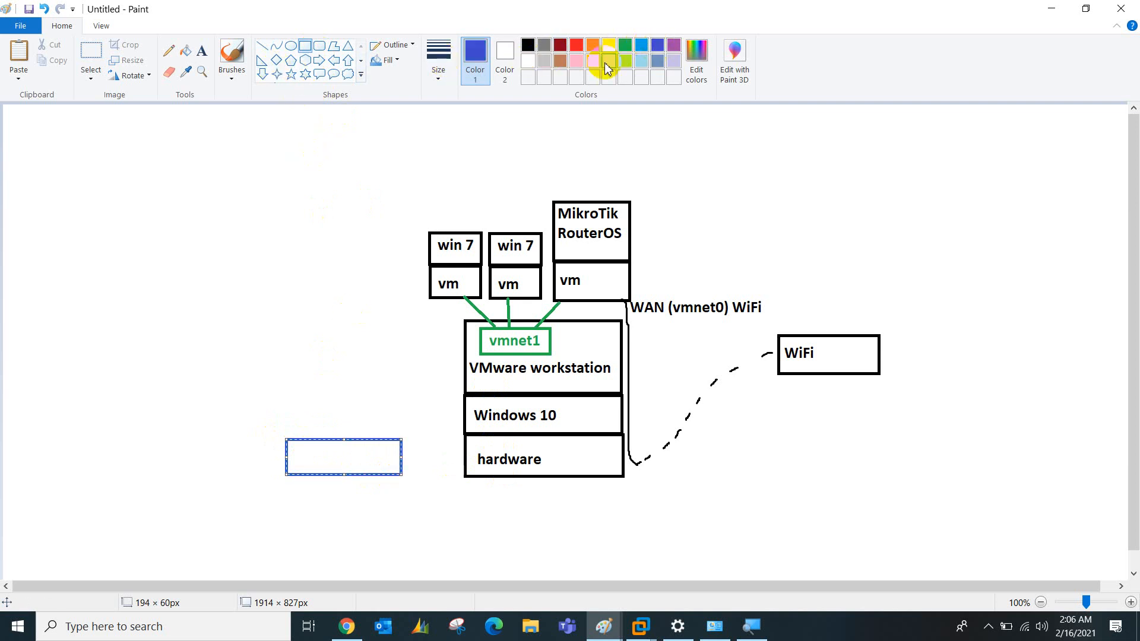
pyautogui.click(91, 53)
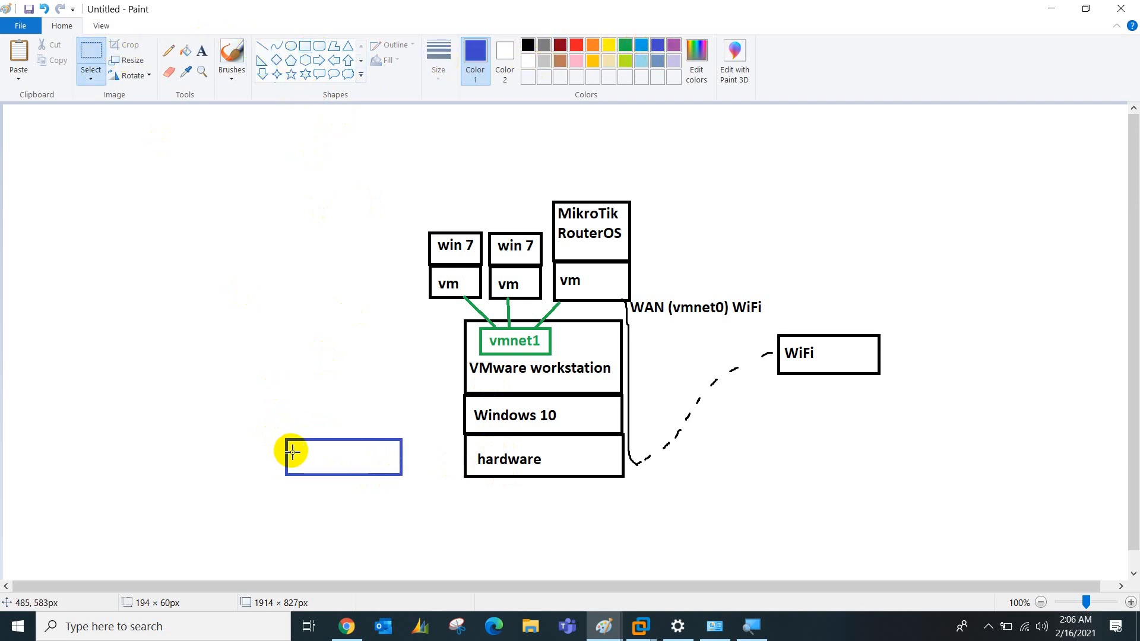
pyautogui.click(202, 51)
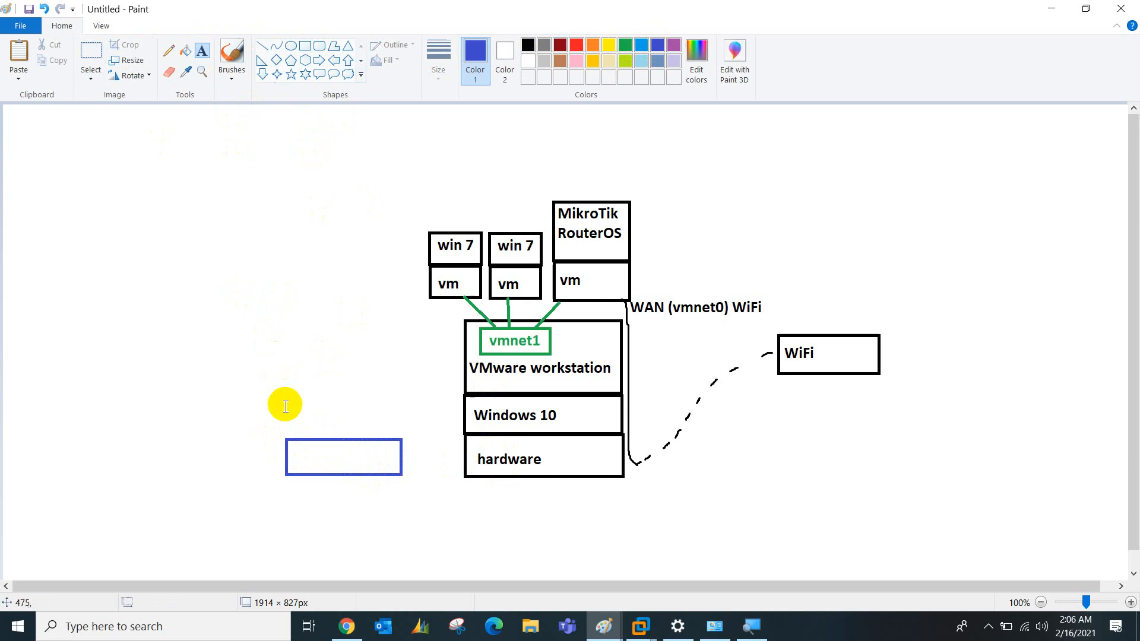
pyautogui.click(292, 454)
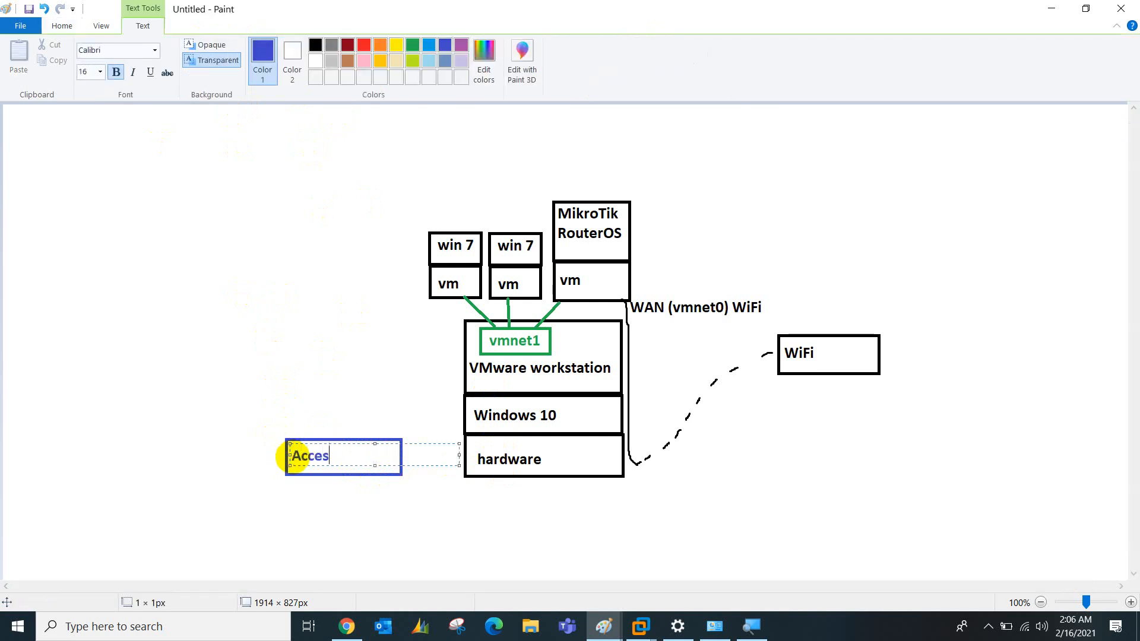
pyautogui.write('Access Point')
pyautogui.click(219, 378)
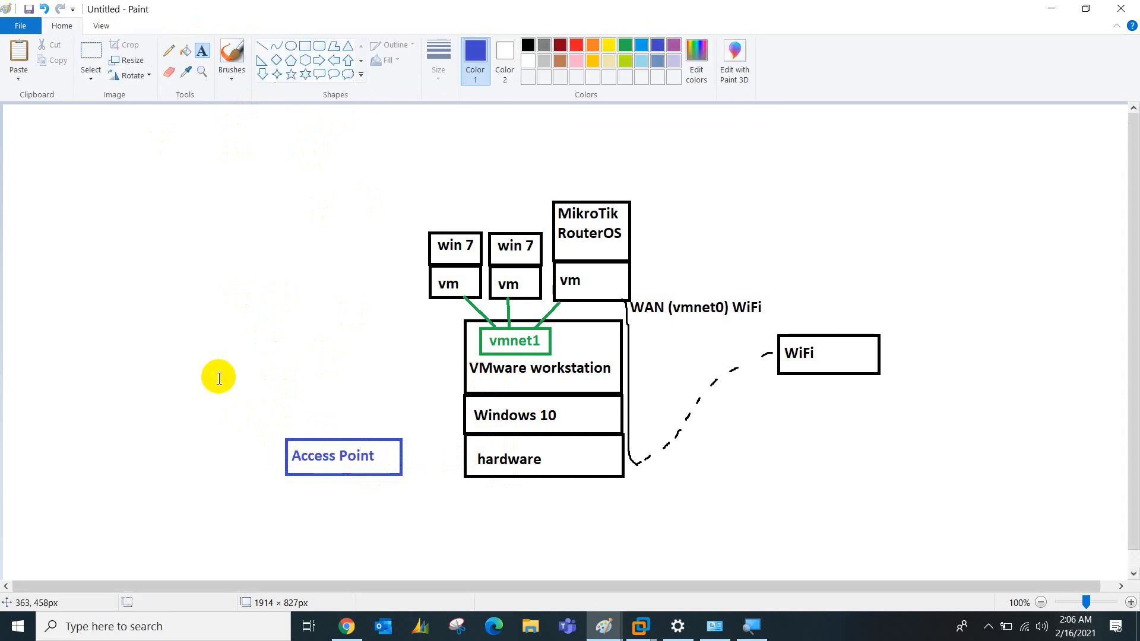
pyautogui.click(262, 45)
pyautogui.moveTo(402, 456); pyautogui.dragTo(464, 456)
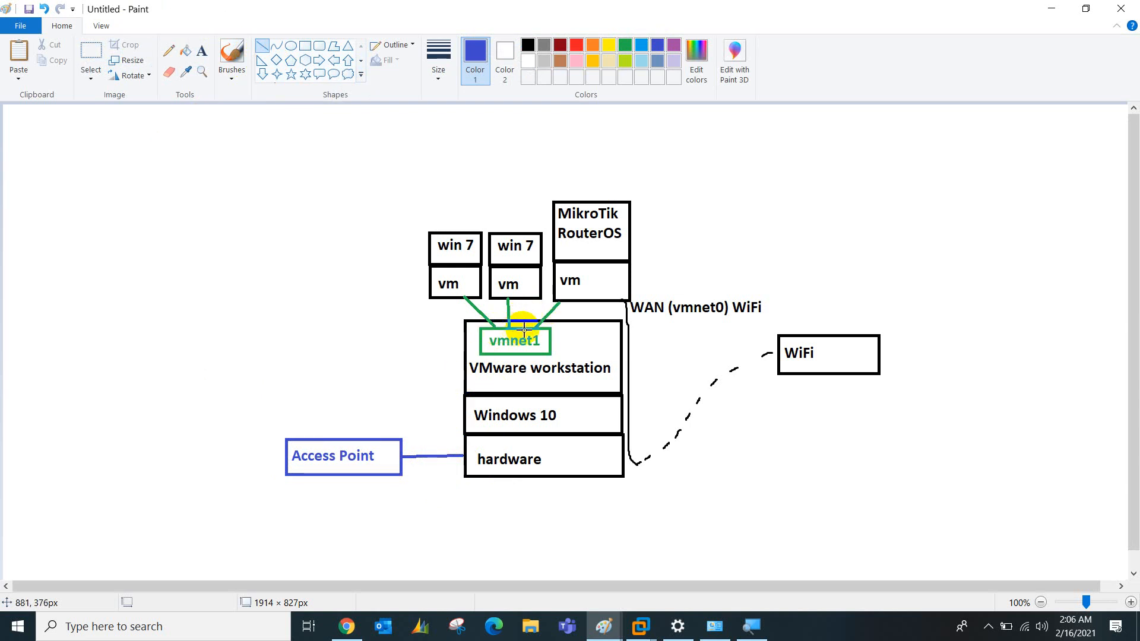
# Erase the vmnet1 box and draw blue links from the VM boxes to the access point line
pyautogui.click(168, 72)
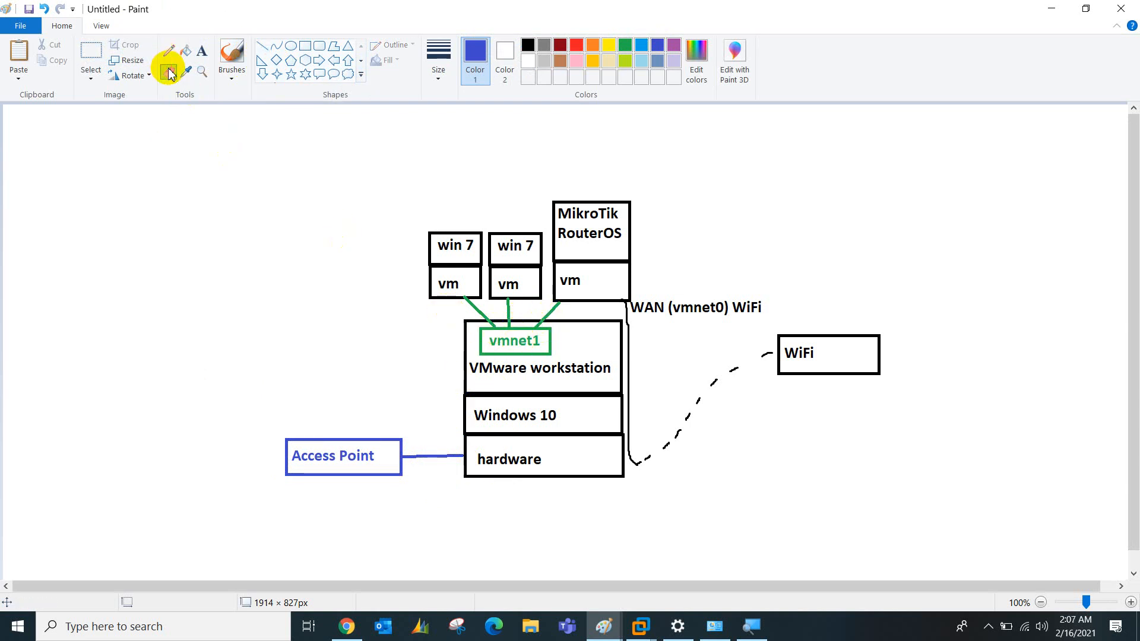
pyautogui.moveTo(496, 328)
pyautogui.mouseDown()
pyautogui.moveTo(556, 340)
pyautogui.moveTo(509, 347)
pyautogui.moveTo(479, 334)
pyautogui.moveTo(475, 350)
pyautogui.moveTo(537, 356)
pyautogui.moveTo(547, 338)
pyautogui.moveTo(539, 352)
pyautogui.moveTo(491, 338)
pyautogui.moveTo(527, 347)
pyautogui.moveTo(542, 333)
pyautogui.mouseUp()
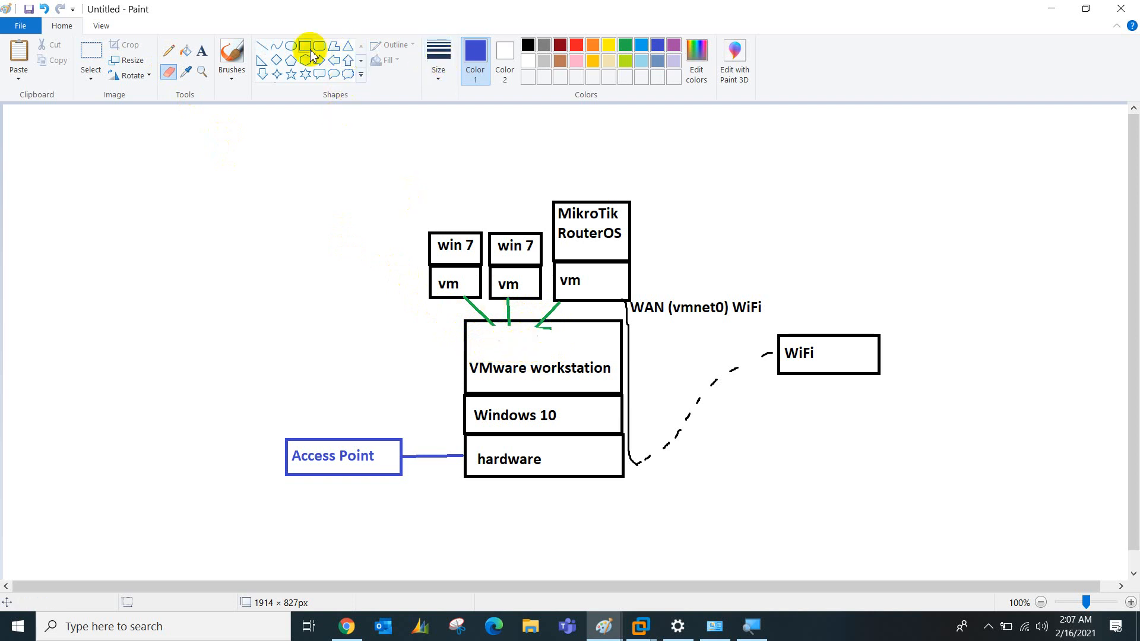
pyautogui.click(232, 54)
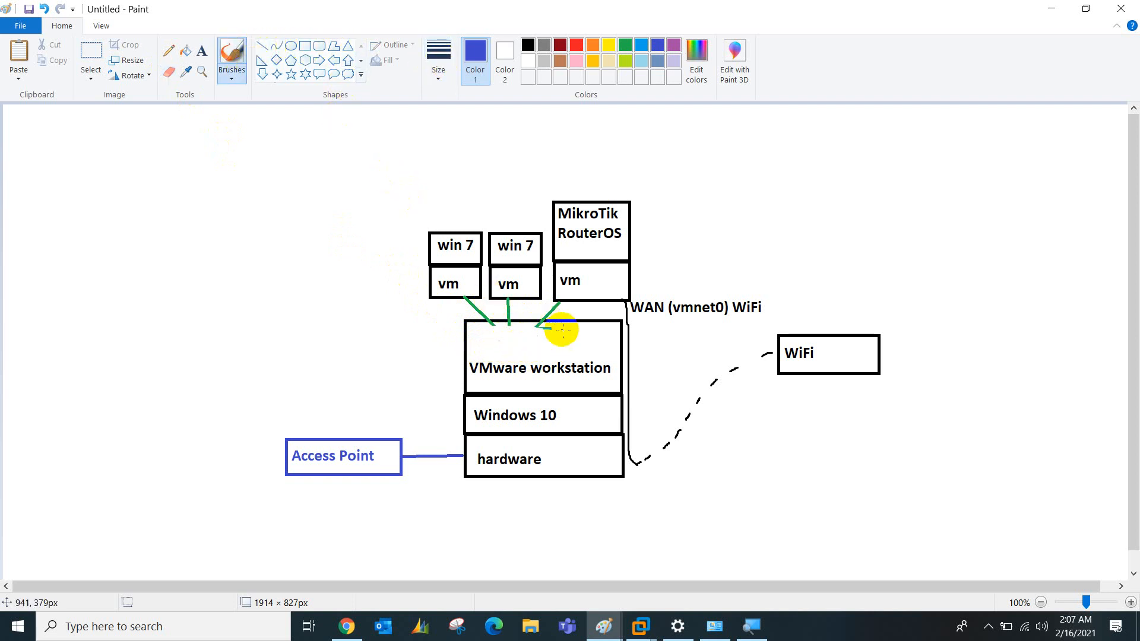
pyautogui.moveTo(558, 304)
pyautogui.mouseDown()
pyautogui.moveTo(449, 428)
pyautogui.moveTo(464, 456)
pyautogui.mouseUp()
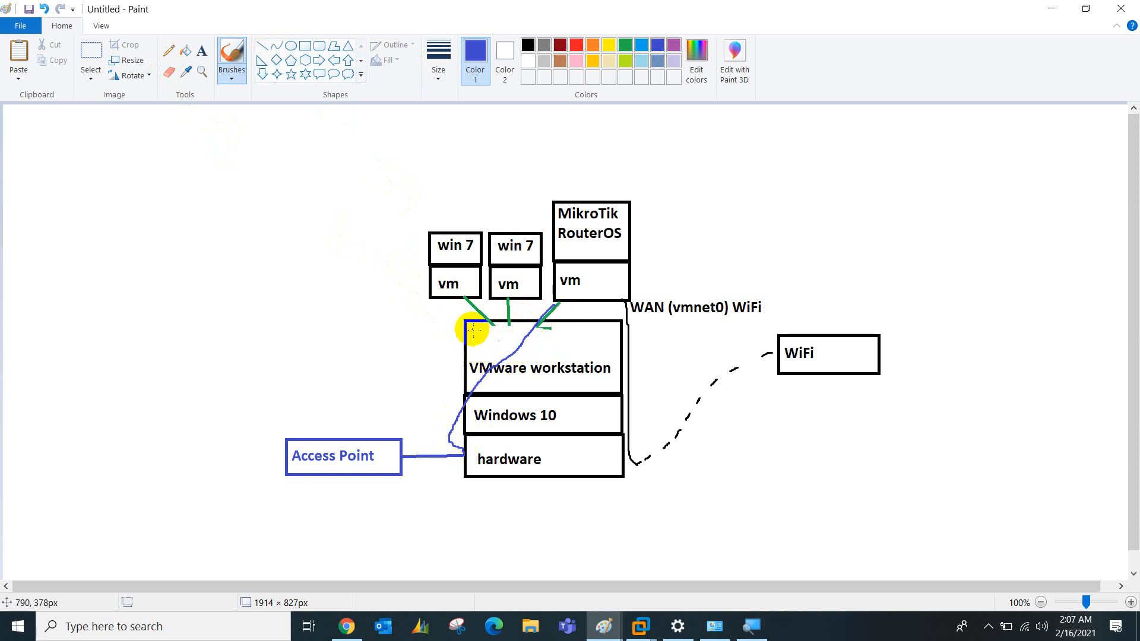
pyautogui.moveTo(464, 298)
pyautogui.mouseDown()
pyautogui.moveTo(495, 325)
pyautogui.moveTo(456, 443)
pyautogui.moveTo(507, 304)
pyautogui.moveTo(503, 368)
pyautogui.moveTo(457, 454)
pyautogui.mouseUp()
# Label the new links 'vmnet2 ethernet' left of the VMware workstation box
pyautogui.click(199, 55)
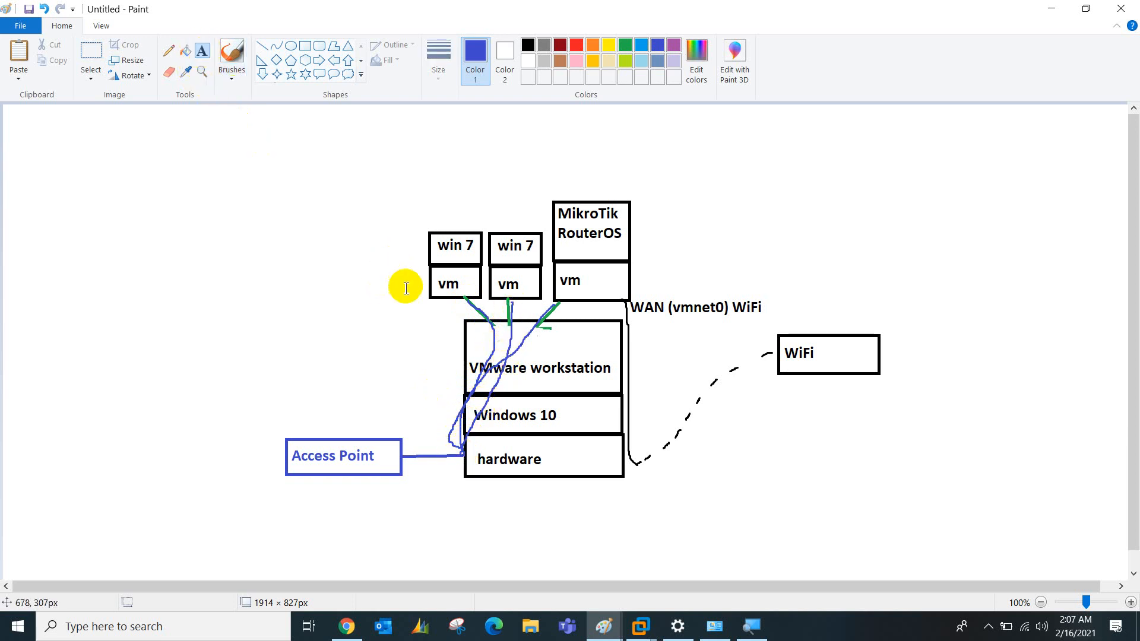
pyautogui.click(392, 316)
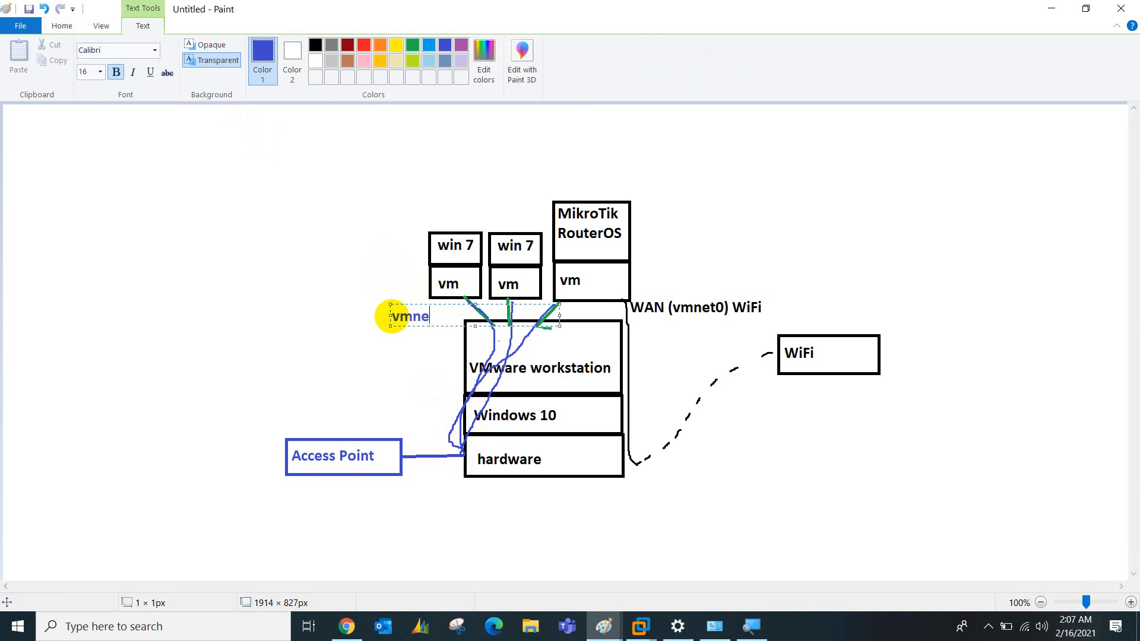
pyautogui.write('vmnet2')
pyautogui.press('Return')
pyautogui.write('ent')
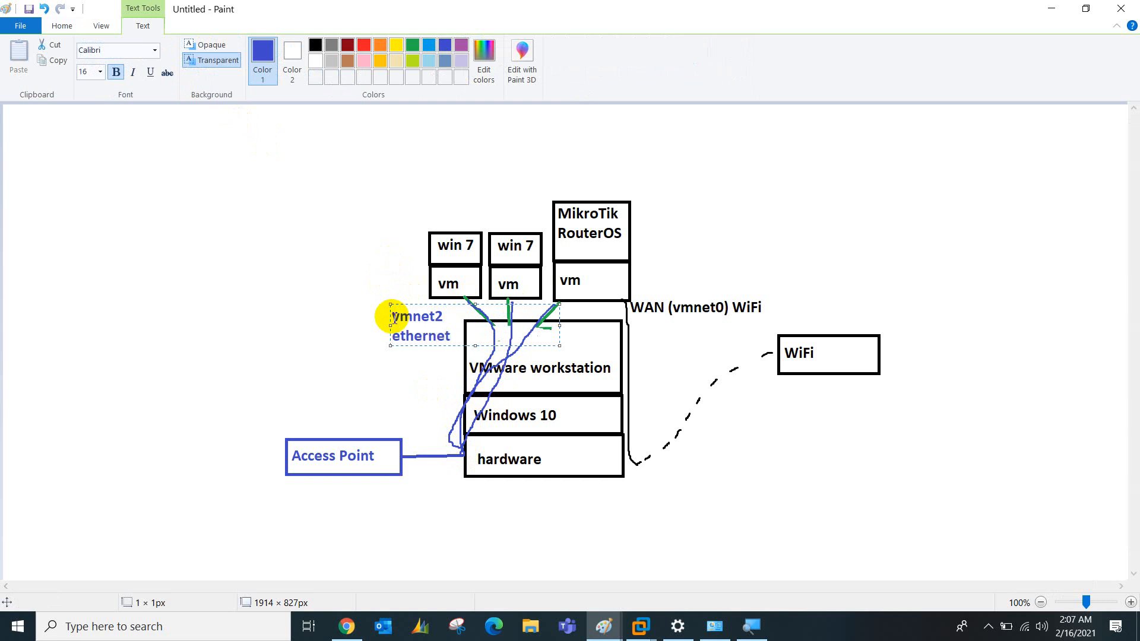
pyautogui.click(364, 349)
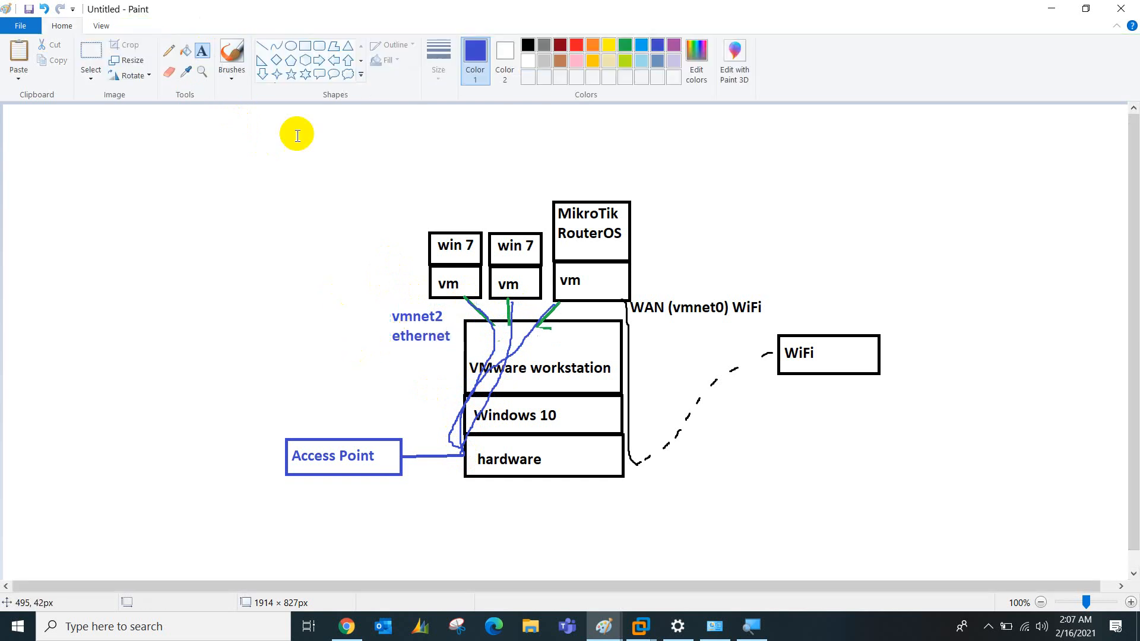
# Write 'SSID: MikroTik Session' and a Key line with the Wi-Fi password below Access Point
pyautogui.click(305, 46)
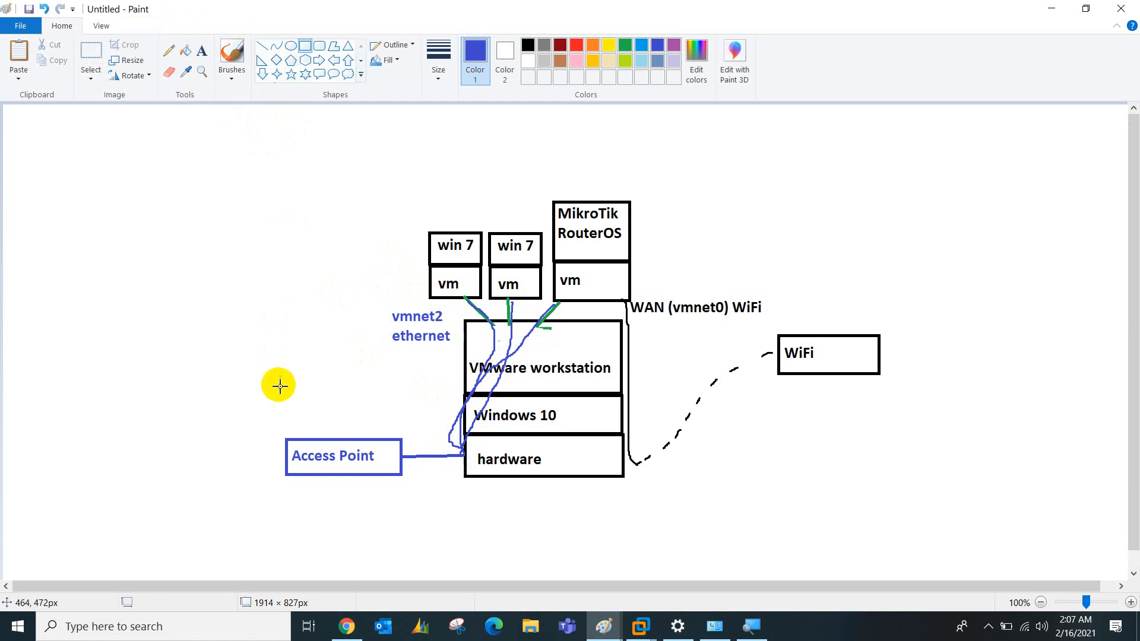
pyautogui.click(202, 51)
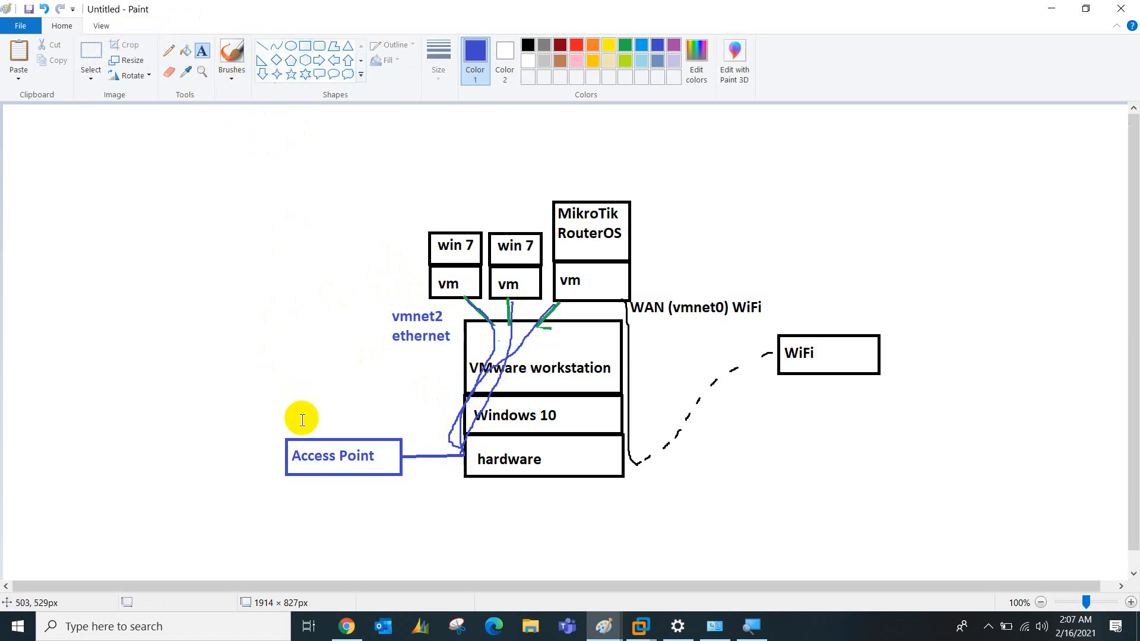
pyautogui.click(284, 505)
pyautogui.write('SSID:')
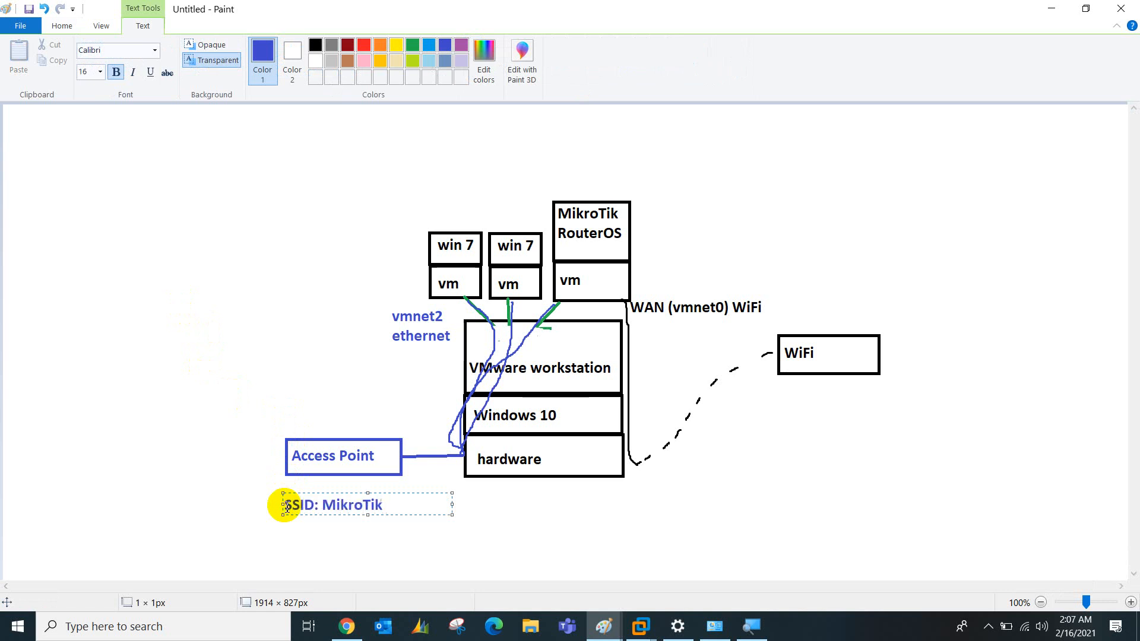
pyautogui.write(' MikroTik Session')
pyautogui.press('Return')
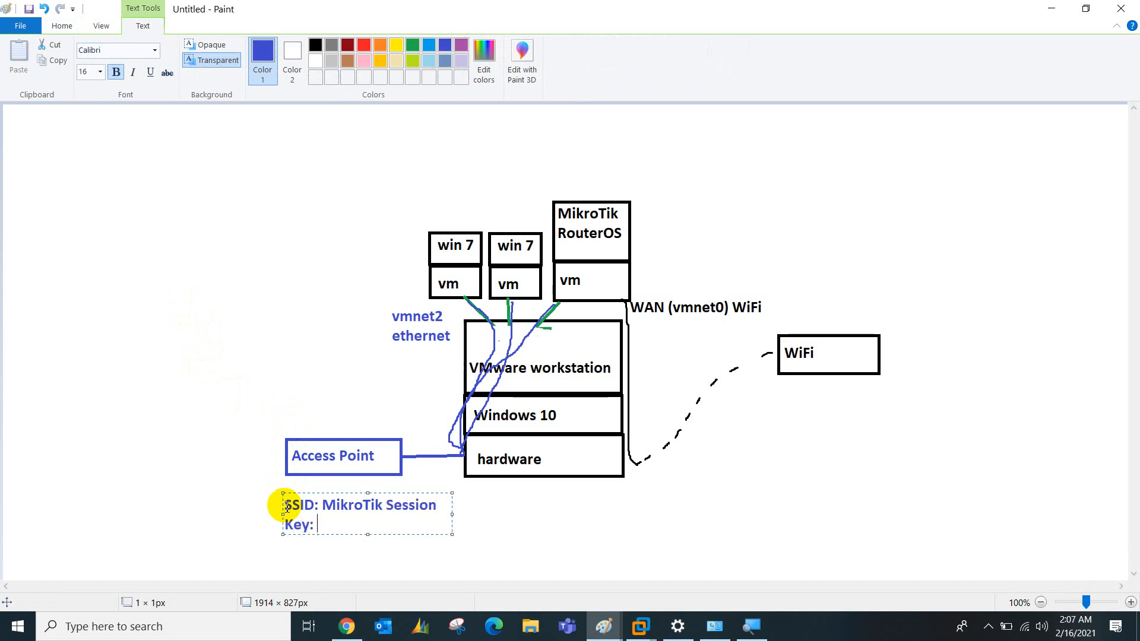
pyautogui.write('Key: abcde12345')
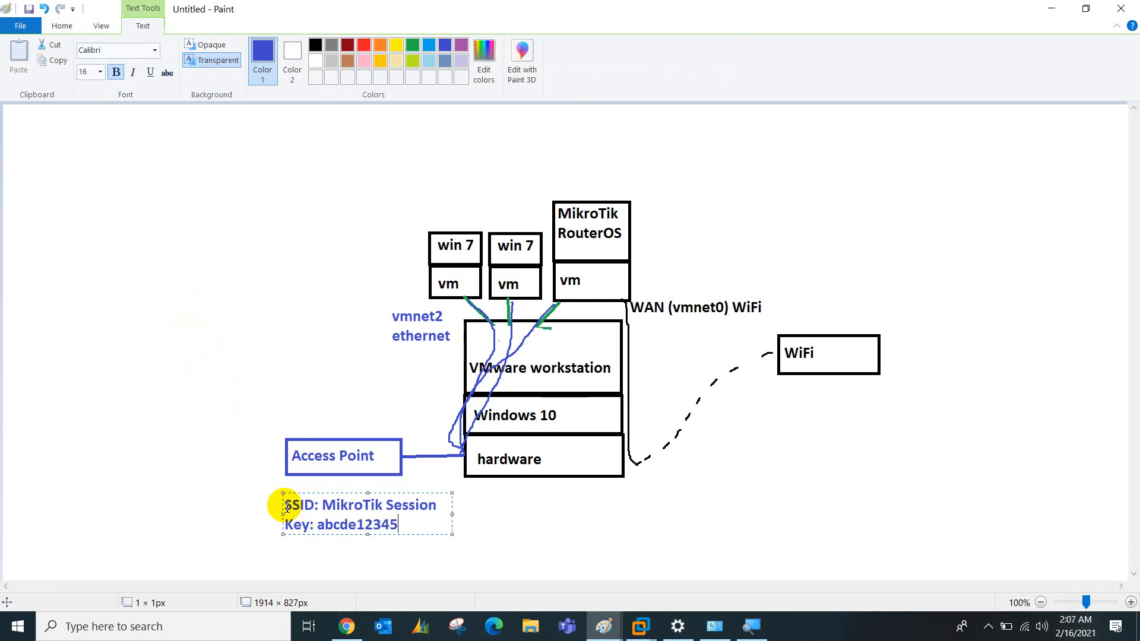
pyautogui.click(636, 630)
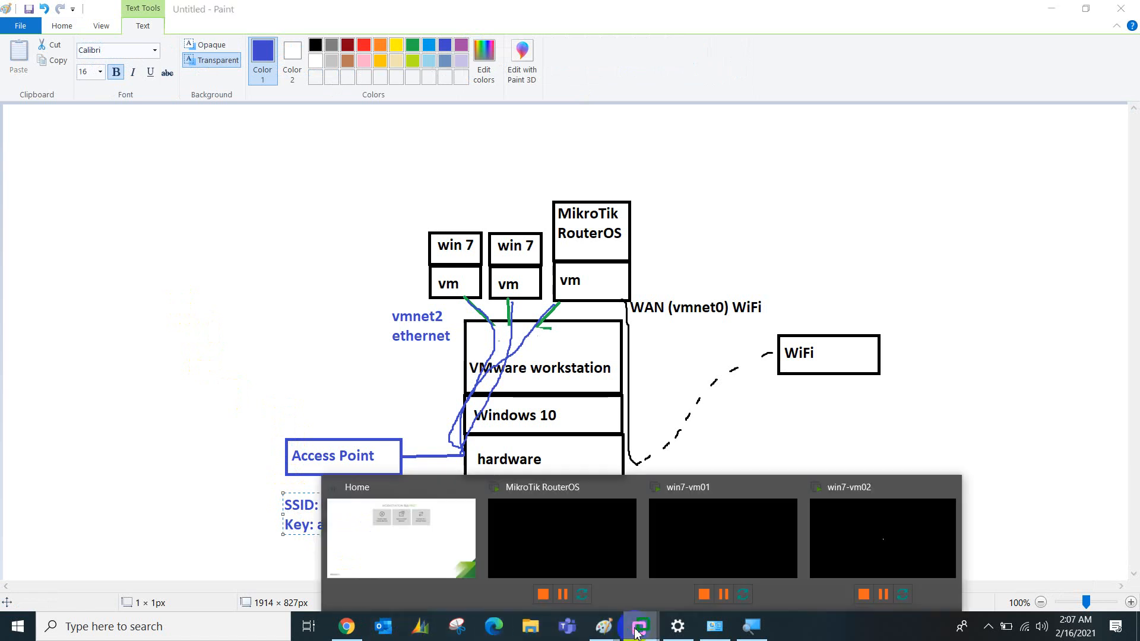
# Check win7-vm01's network status, then bring up the 'Day 01 - notes B' Paint drawing
pyautogui.click(686, 534)
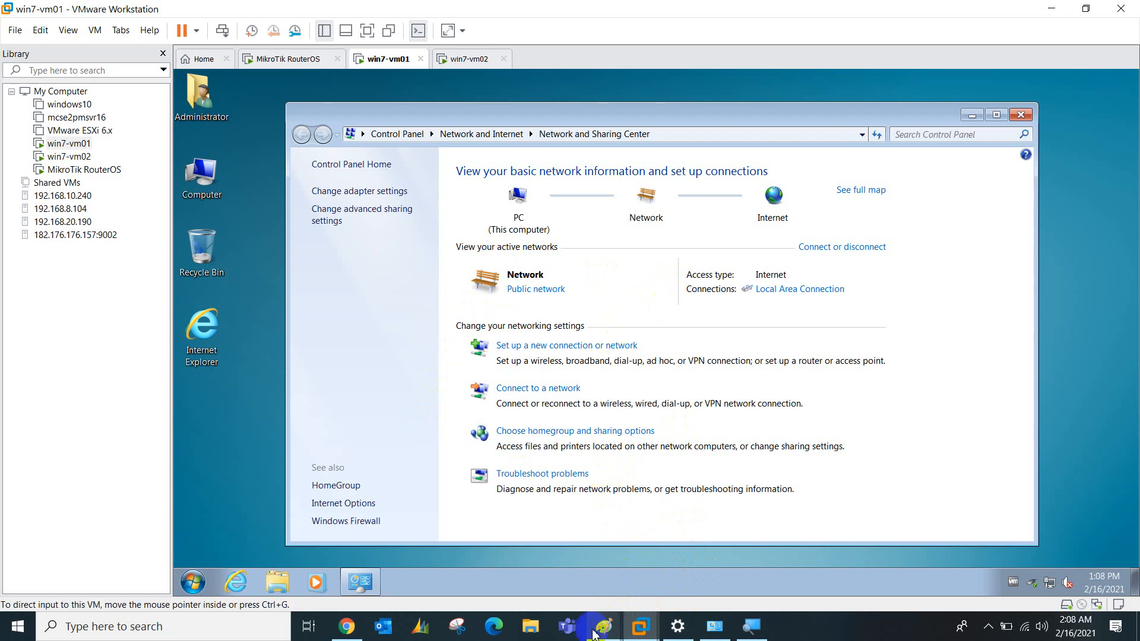
pyautogui.moveTo(603, 627)
pyautogui.click(560, 540)
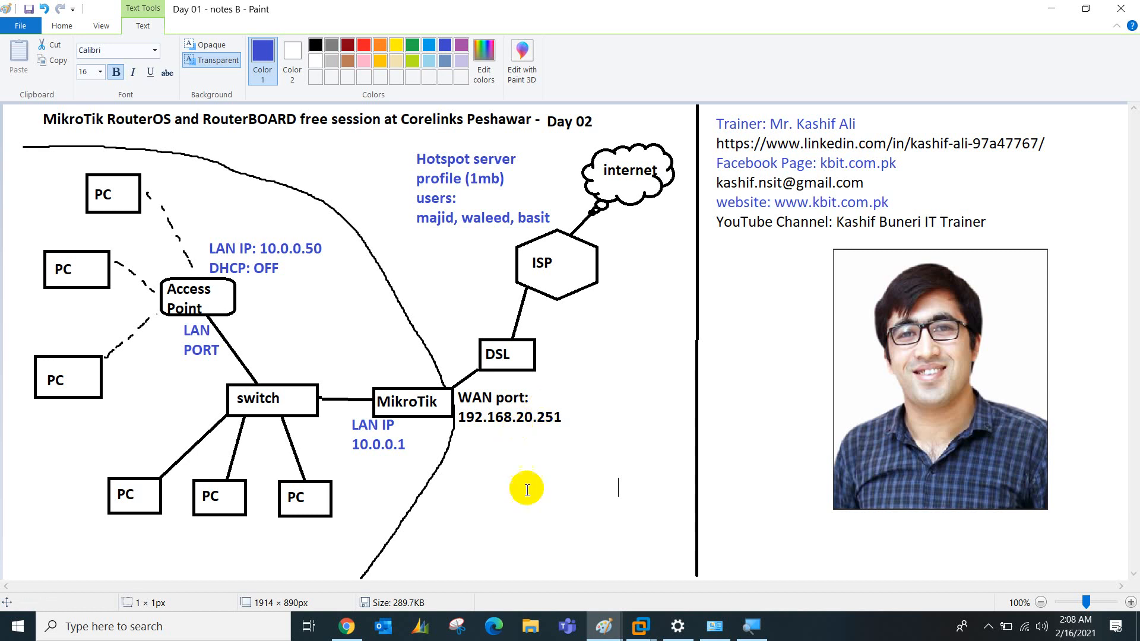
# Change the failed 10.0.0.50 address to 10.0.0.1 and load it
pyautogui.click(348, 626)
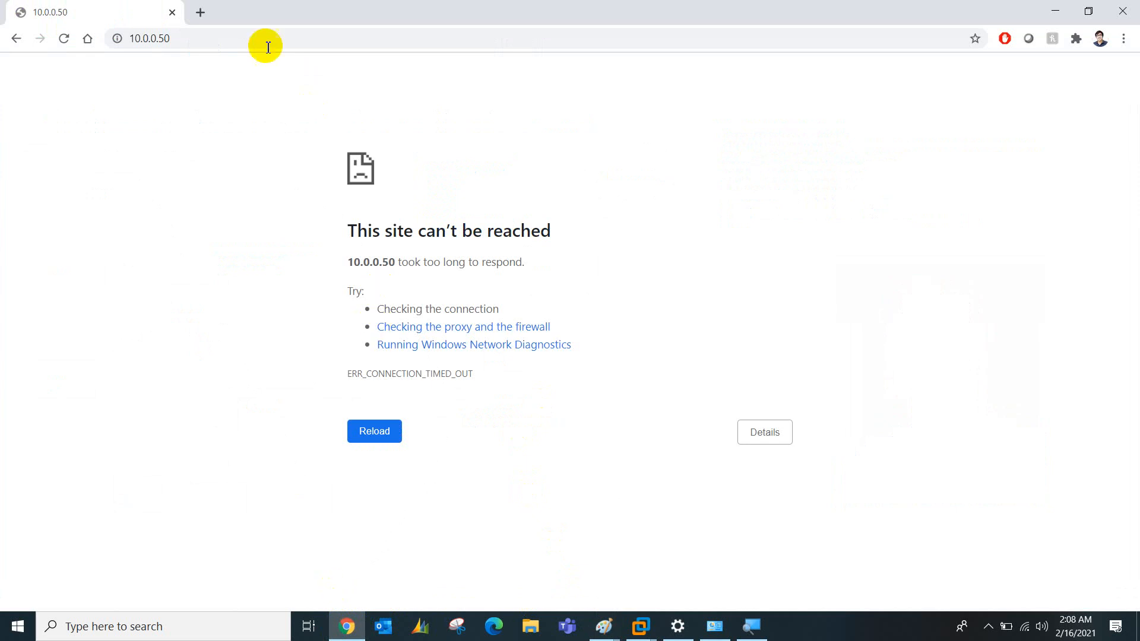
pyautogui.click(201, 40)
pyautogui.click(201, 40)
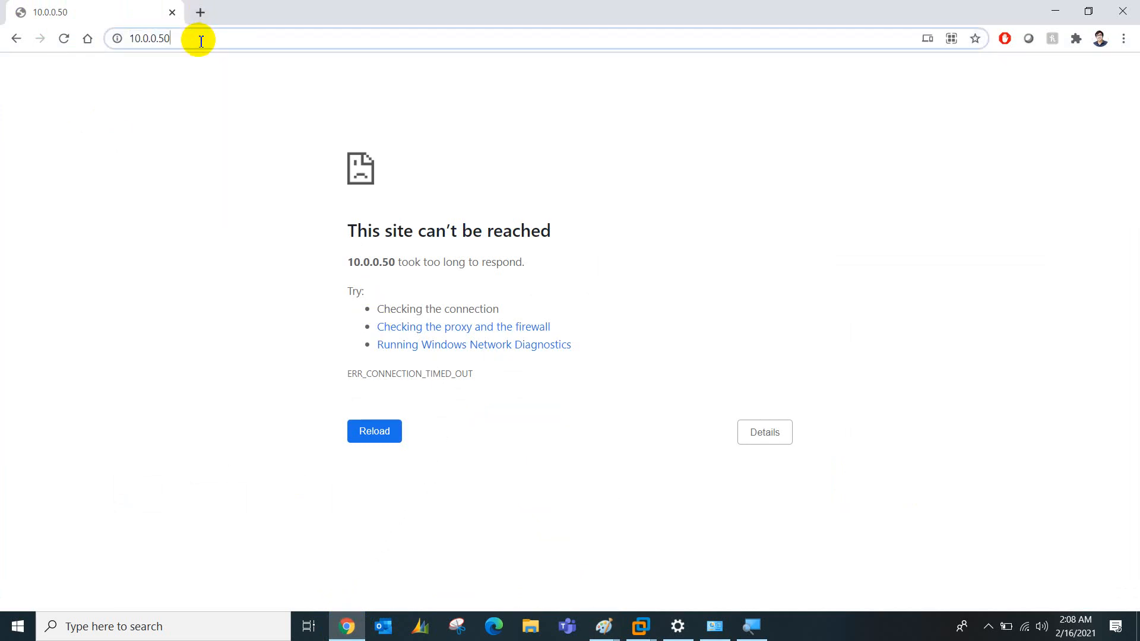
pyautogui.press('BackSpace')
pyautogui.press('BackSpace')
pyautogui.press('BackSpace')
pyautogui.write('.1')
pyautogui.press('Return')
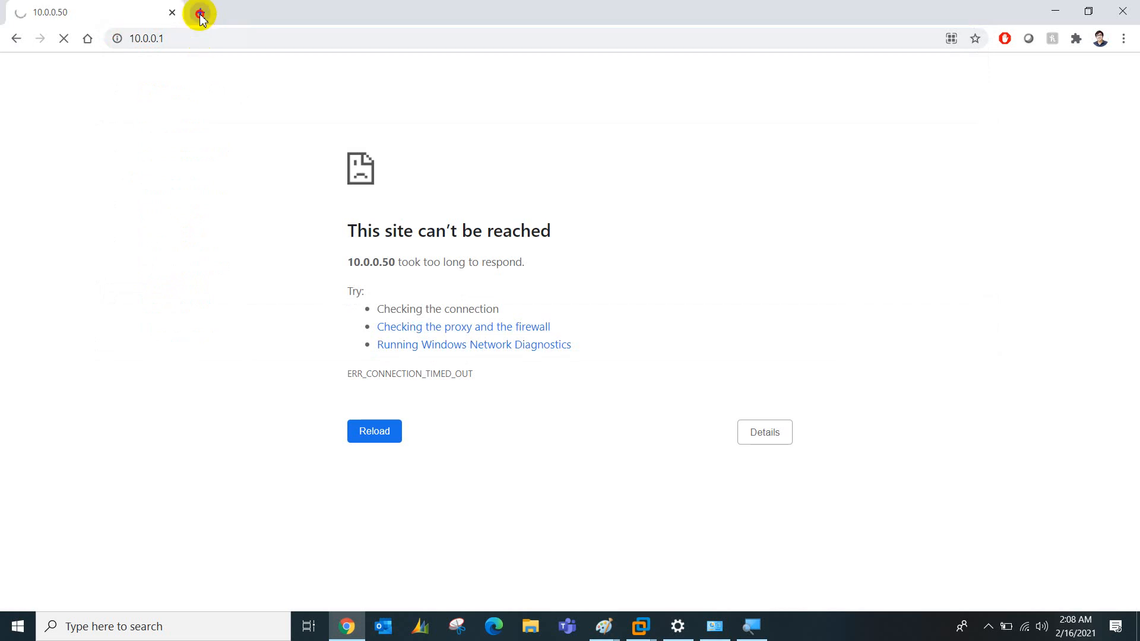
# Close the router tab, leaving only a blank New Tab
pyautogui.click(200, 13)
pyautogui.click(149, 12)
pyautogui.click(171, 13)
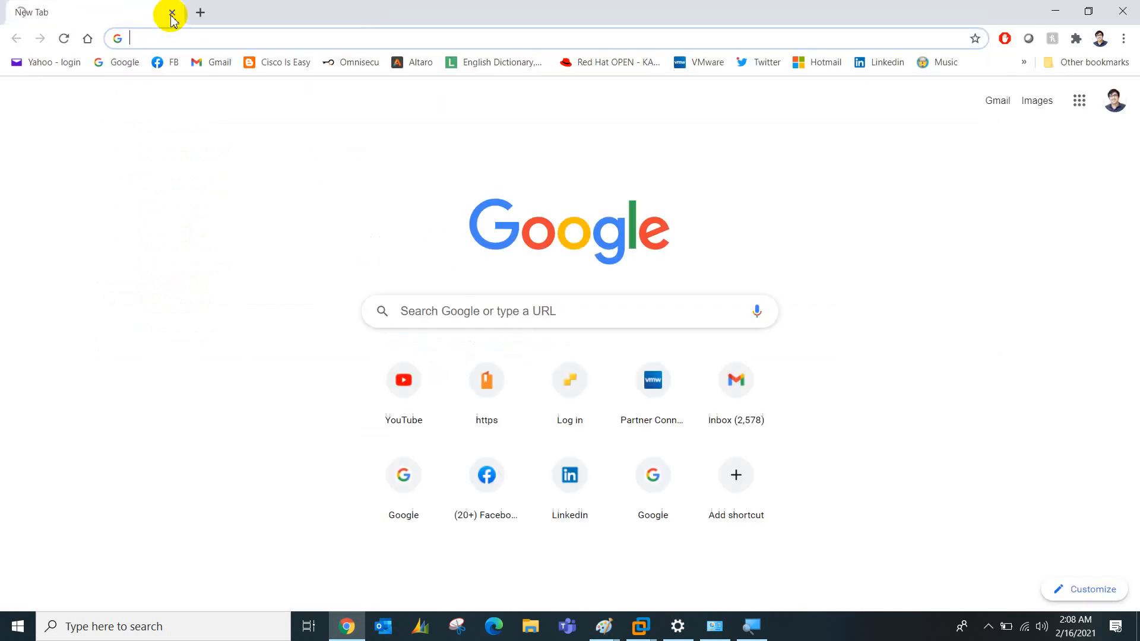
# Switch to the win7-vm02 machine in VMware and launch Chrome inside it
pyautogui.moveTo(642, 622)
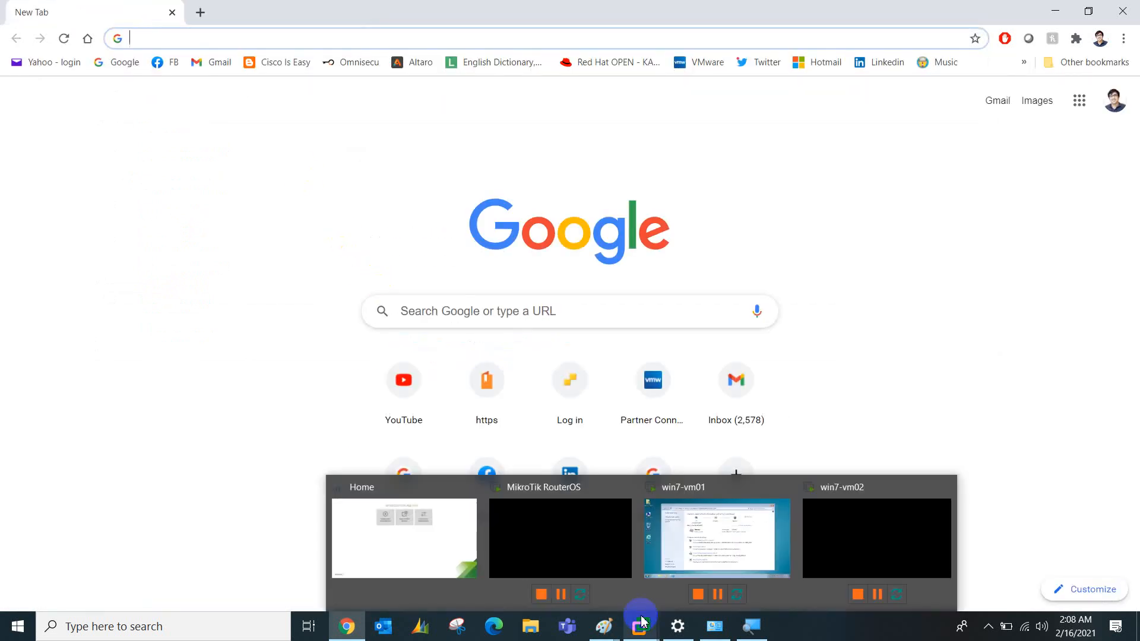
pyautogui.click(678, 534)
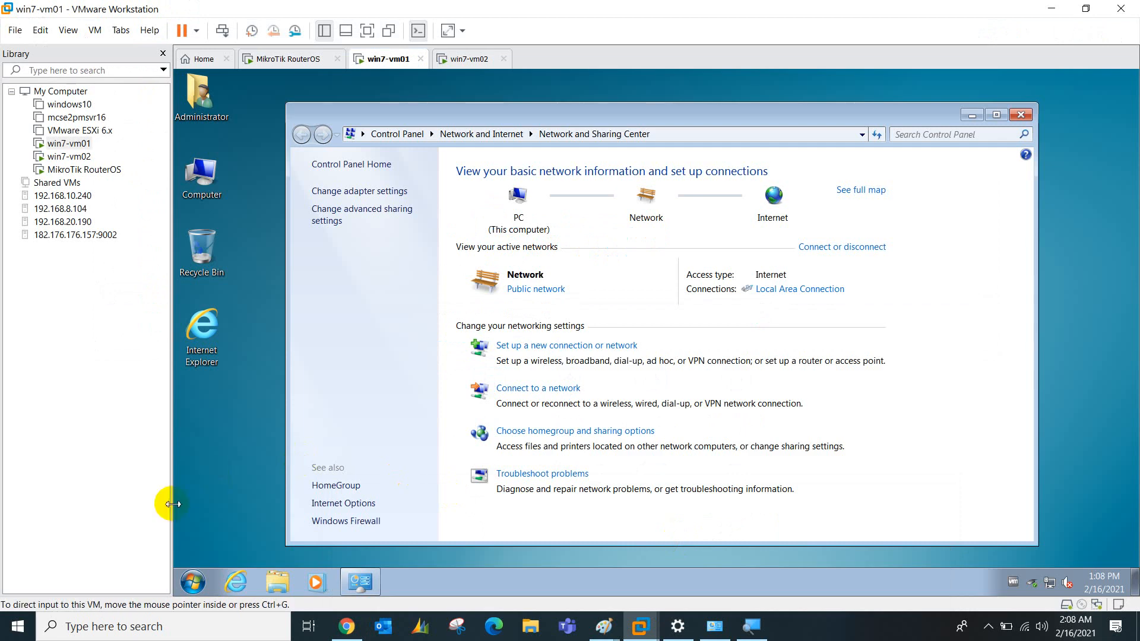
pyautogui.click(478, 59)
pyautogui.click(487, 265)
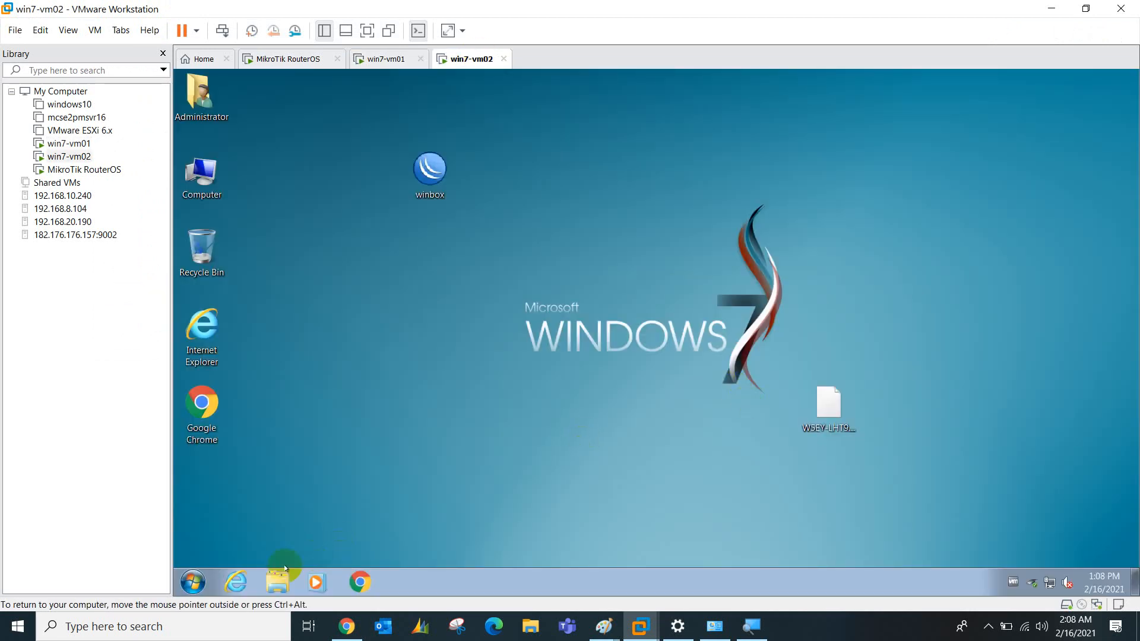
pyautogui.click(360, 582)
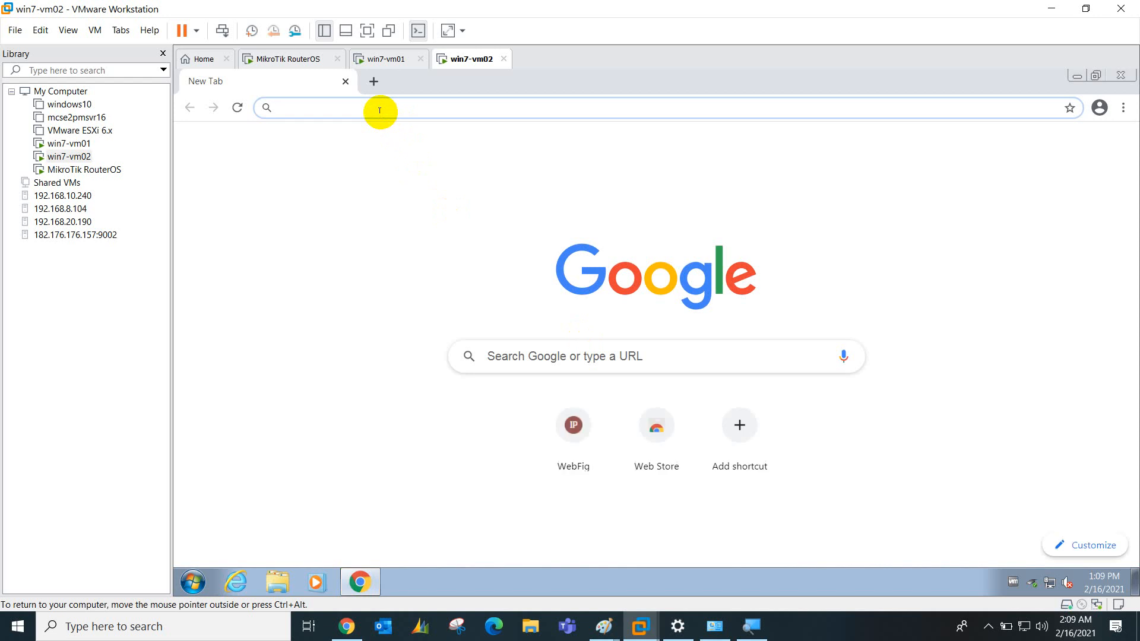
# Load 10.0.0.1, log in to WebFig as admin and view the empty DHCP Client list
pyautogui.write('10.0.0.1')
pyautogui.press('Return')
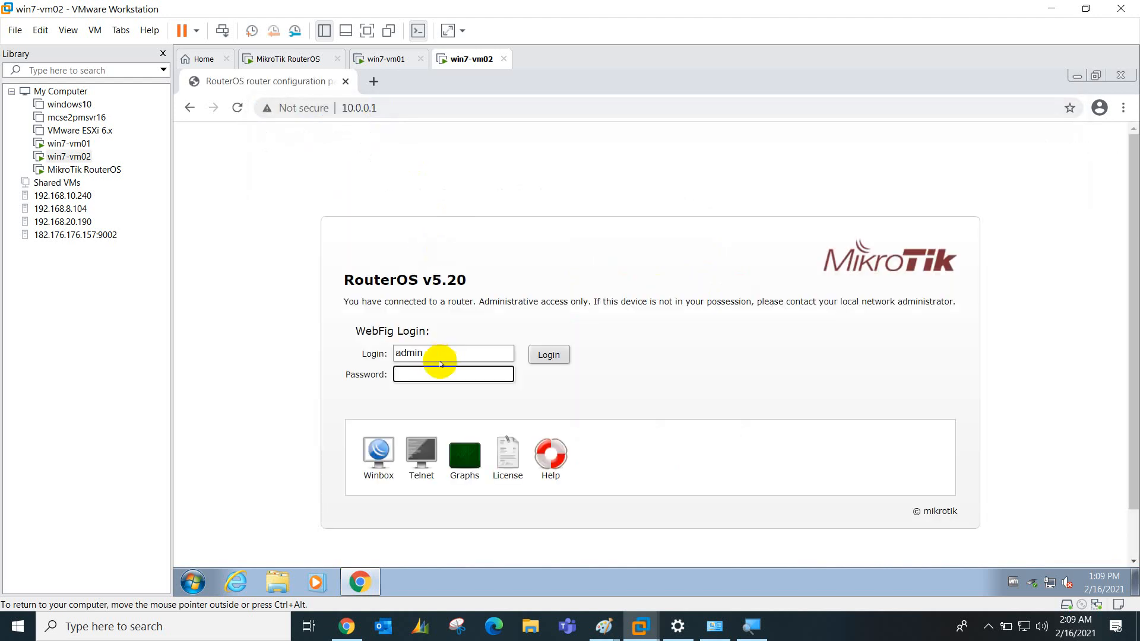
pyautogui.press('Return')
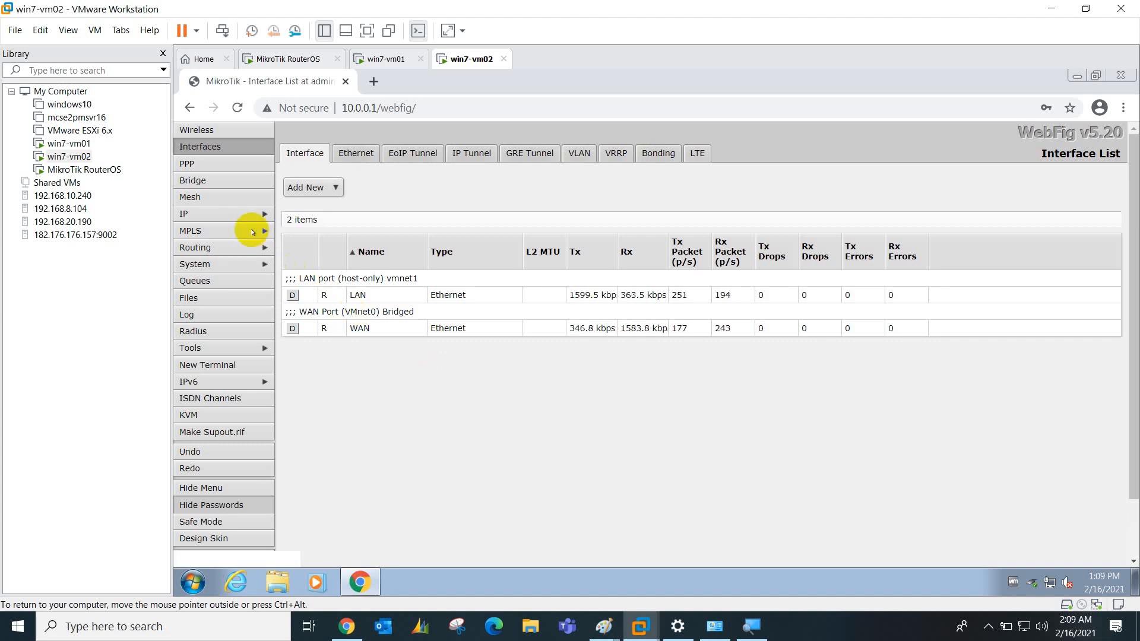
pyautogui.click(235, 218)
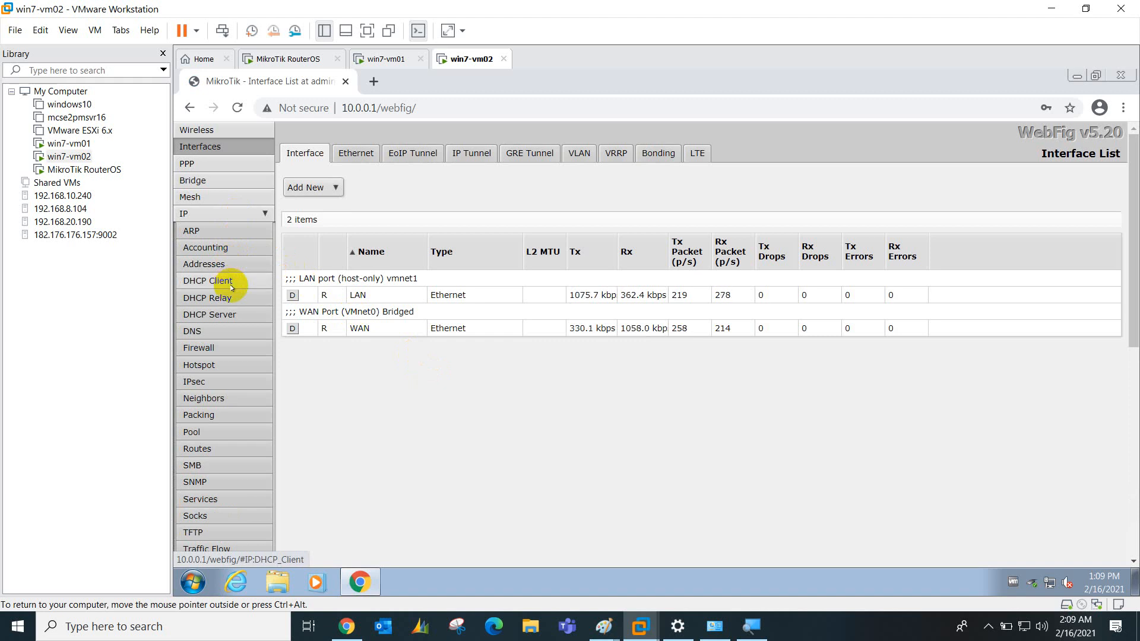
pyautogui.click(231, 284)
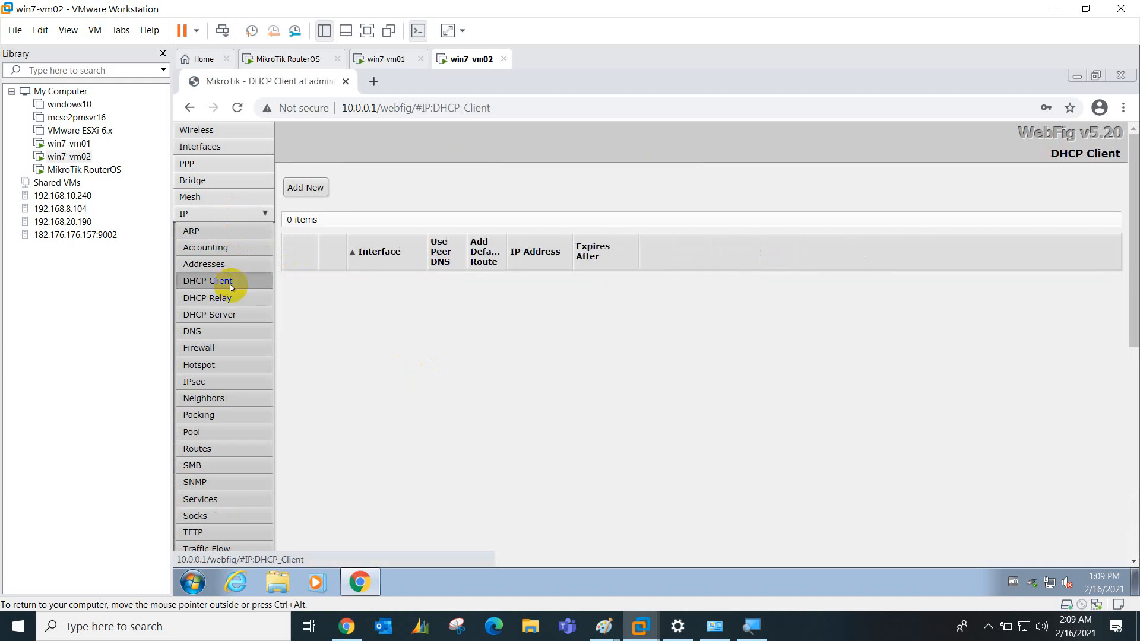
# Browse the Tools group and peek at the router's traffic Graphs before closing them
pyautogui.click(216, 212)
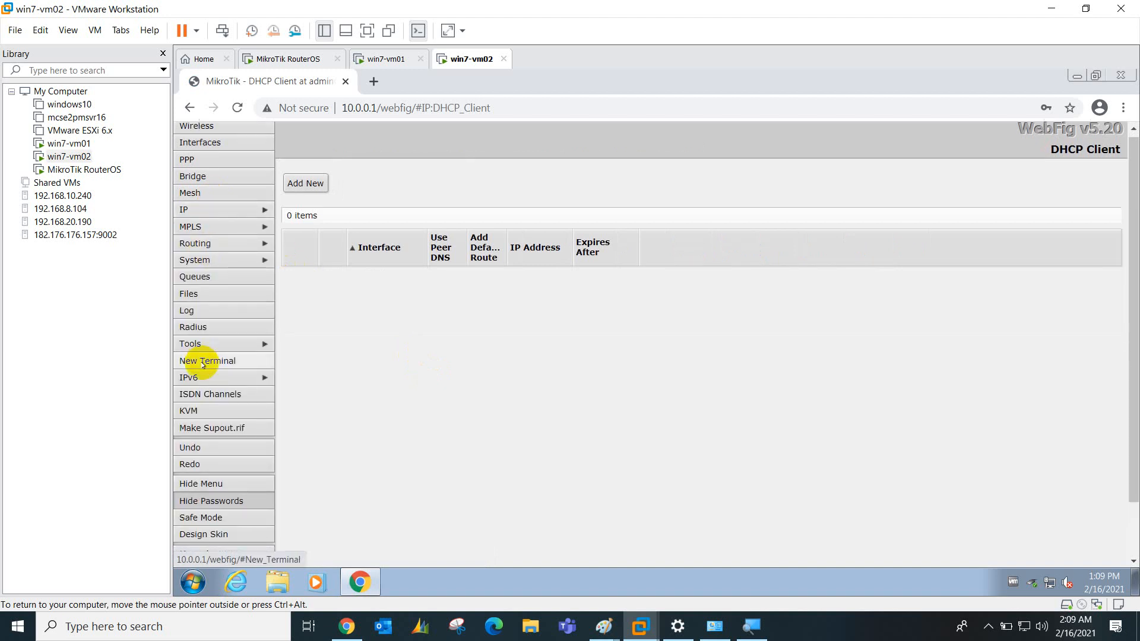
pyautogui.scroll(-2, 203, 363)
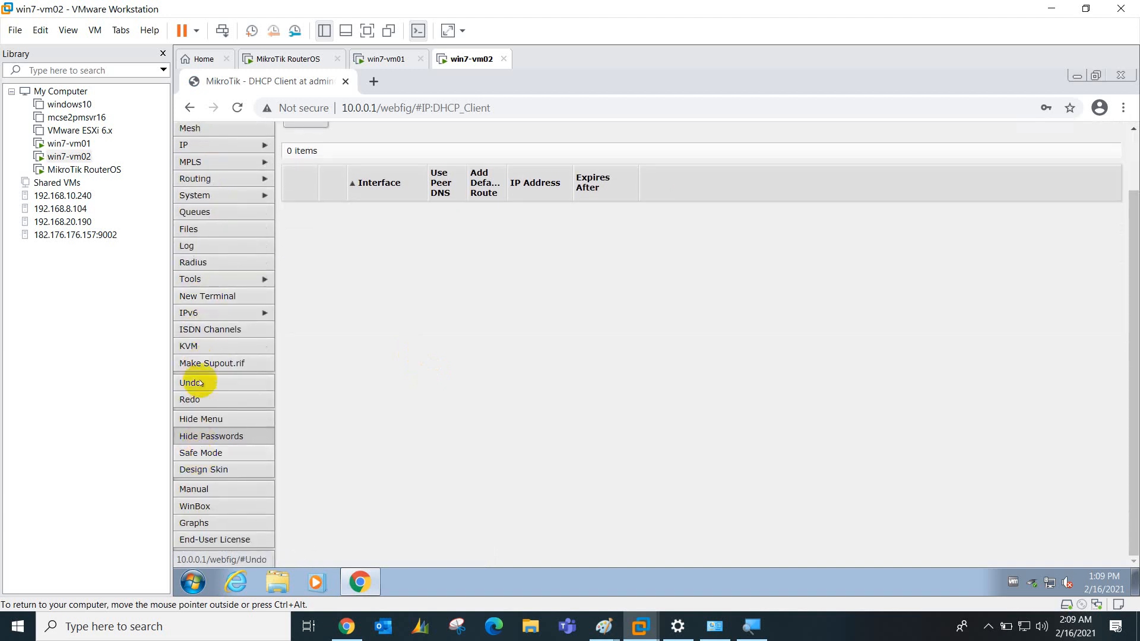
pyautogui.click(263, 276)
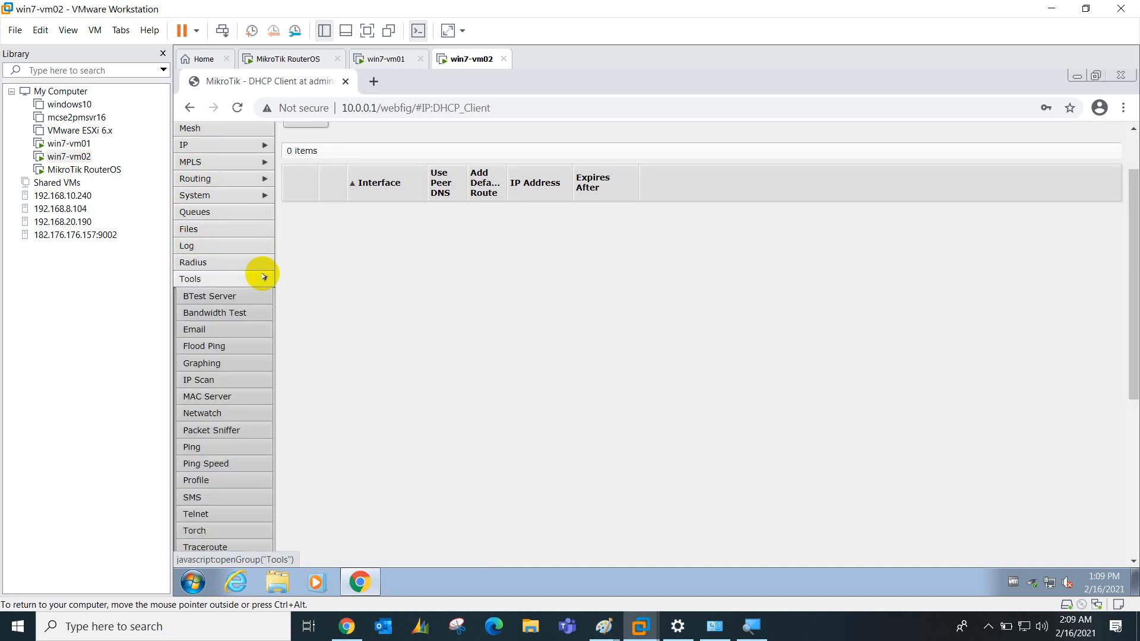
pyautogui.scroll(-3, 237, 350)
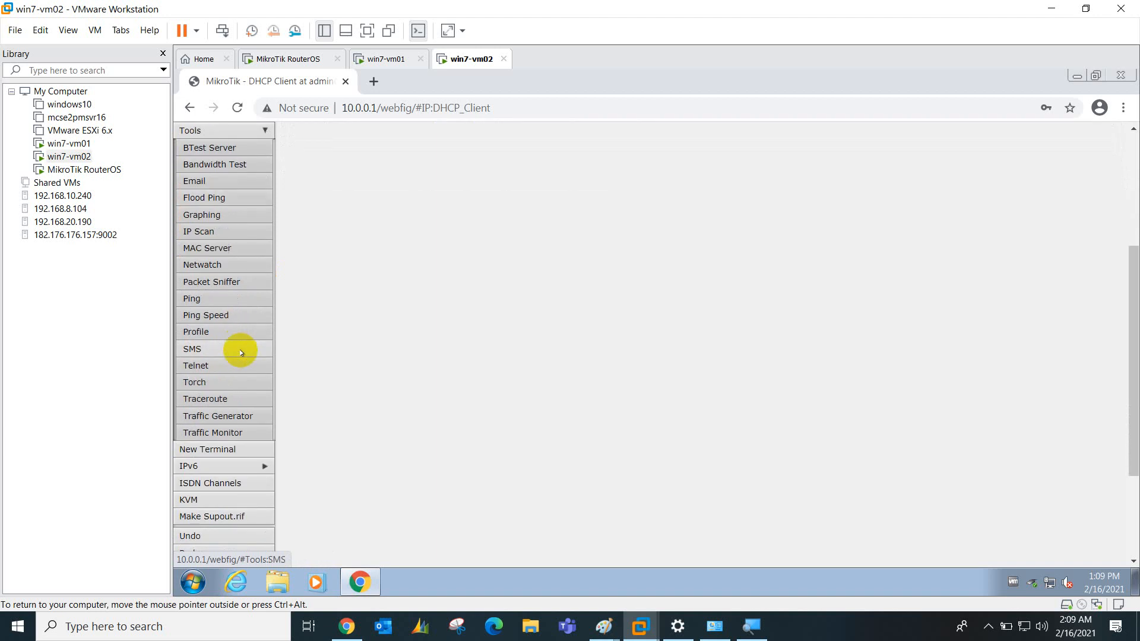
pyautogui.scroll(4, 240, 353)
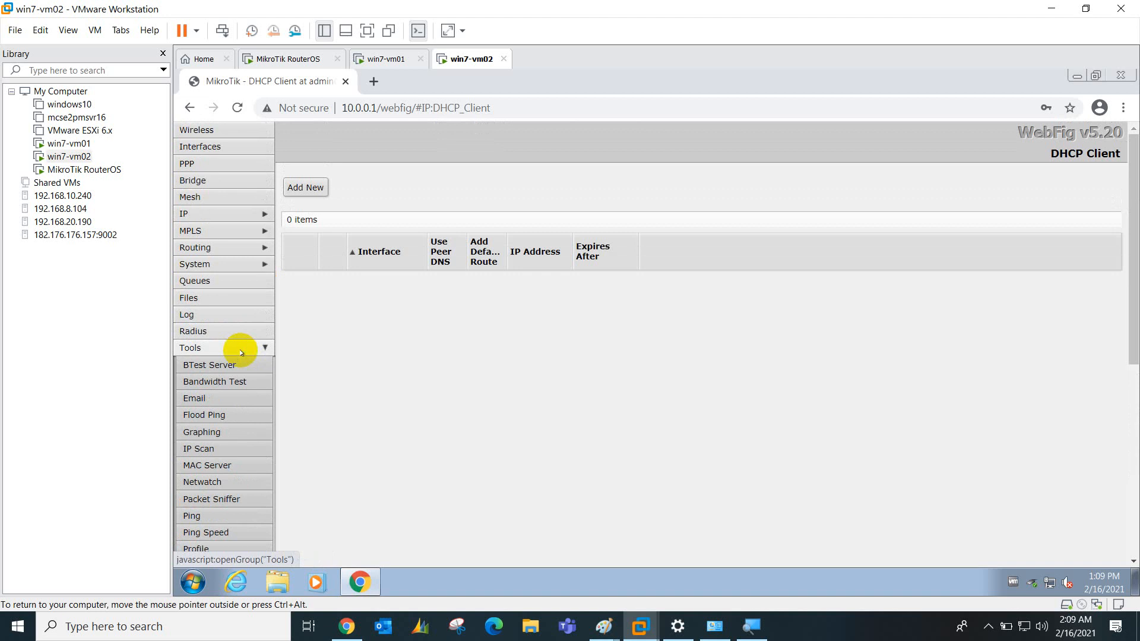
pyautogui.scroll(-5, 230, 399)
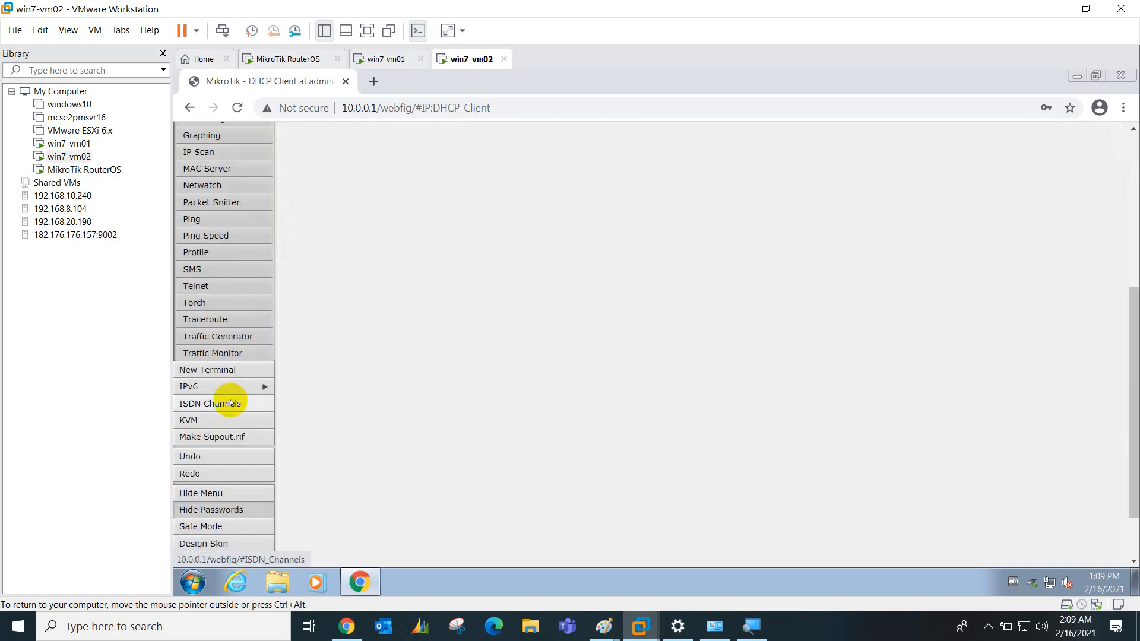
pyautogui.scroll(-1, 229, 454)
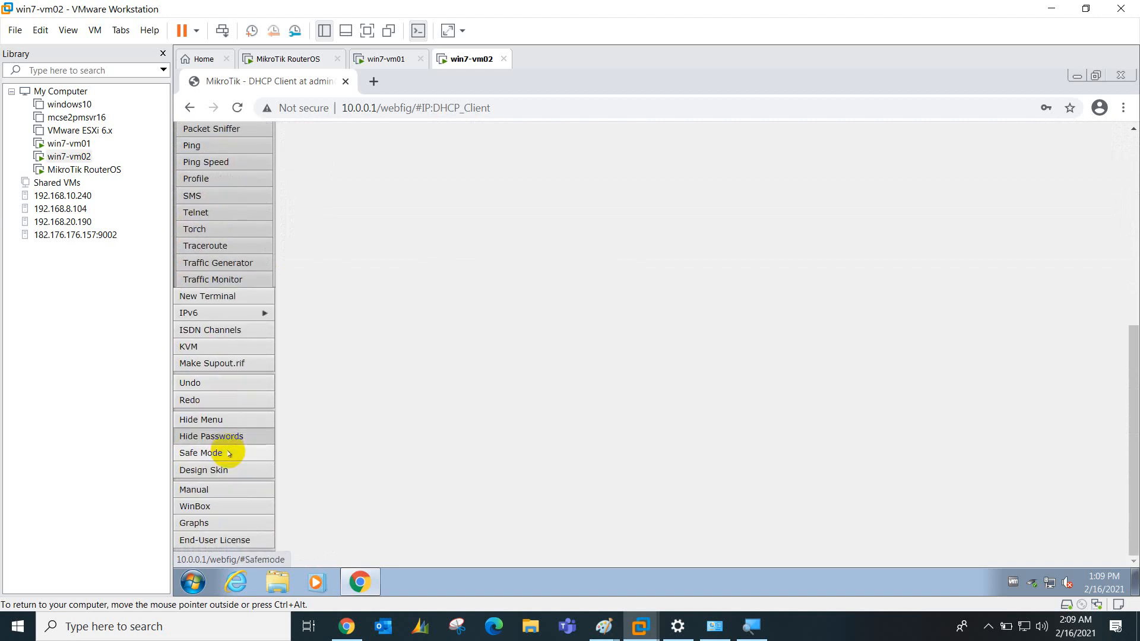
pyautogui.click(232, 522)
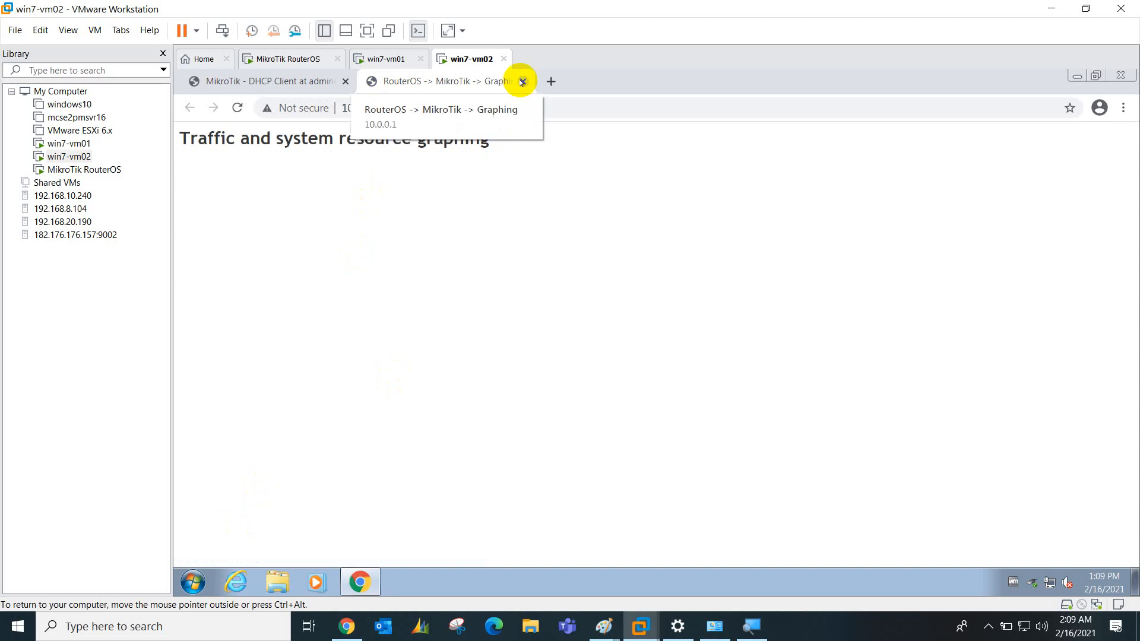
pyautogui.click(523, 81)
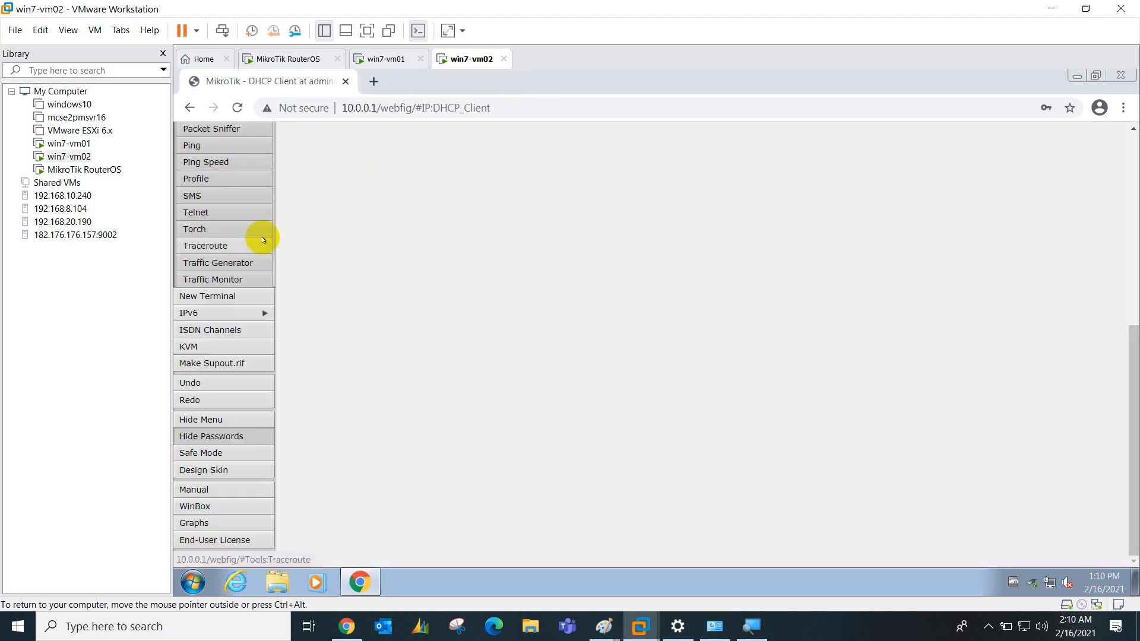
pyautogui.scroll(6, 263, 241)
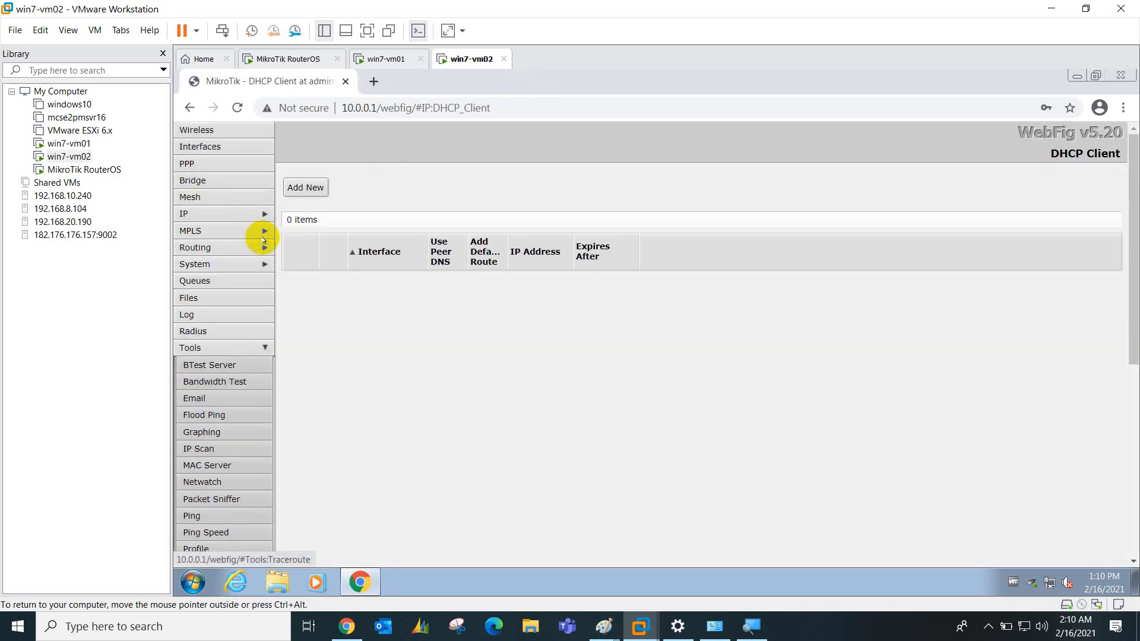
# Bring the 'Day 01 - notes B' Paint drawing back to the front
pyautogui.click(987, 626)
pyautogui.click(999, 537)
pyautogui.click(602, 638)
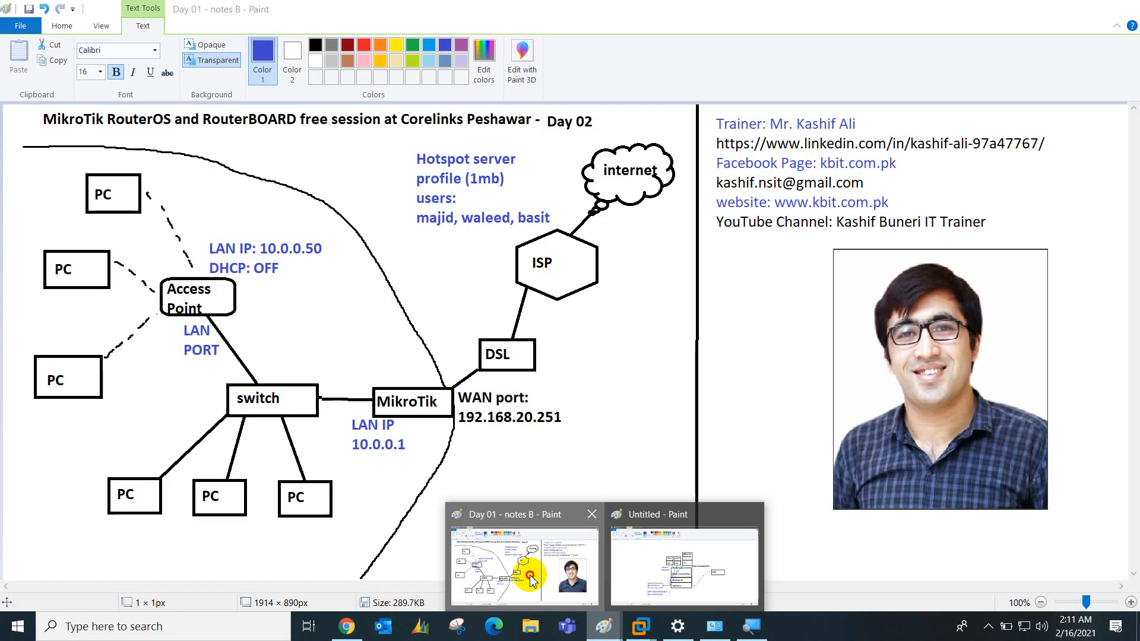
pyautogui.click(529, 575)
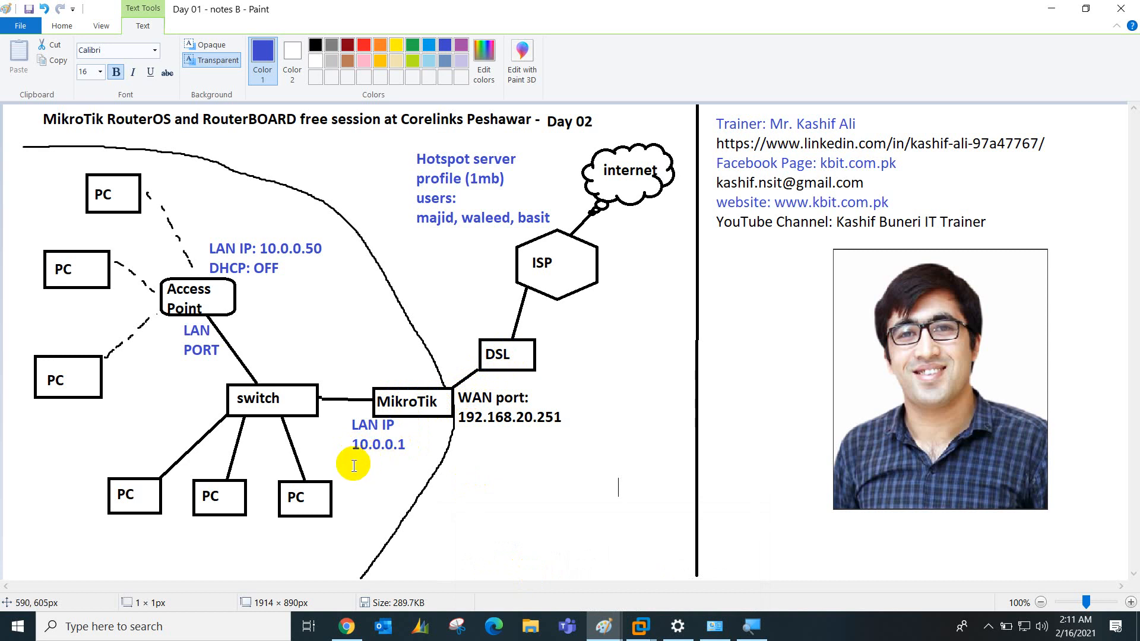
# Add 'DHCP : ON' under the MikroTik LAN IP 10.0.0.1 label
pyautogui.click(352, 466)
pyautogui.click(353, 466)
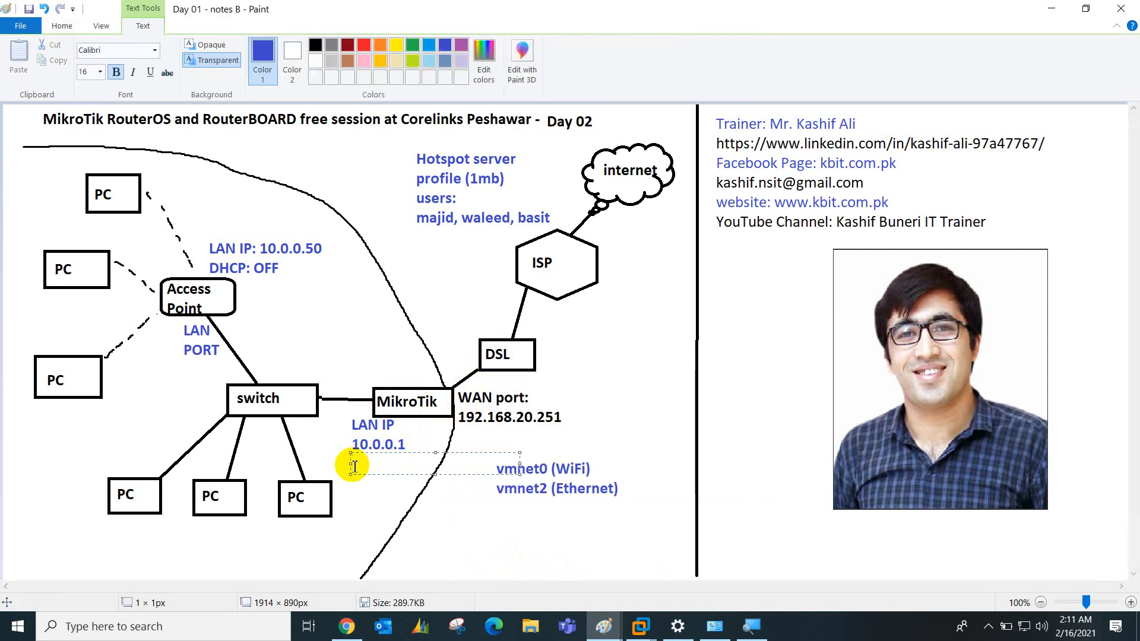
pyautogui.write('DHCP : ON')
pyautogui.click(389, 351)
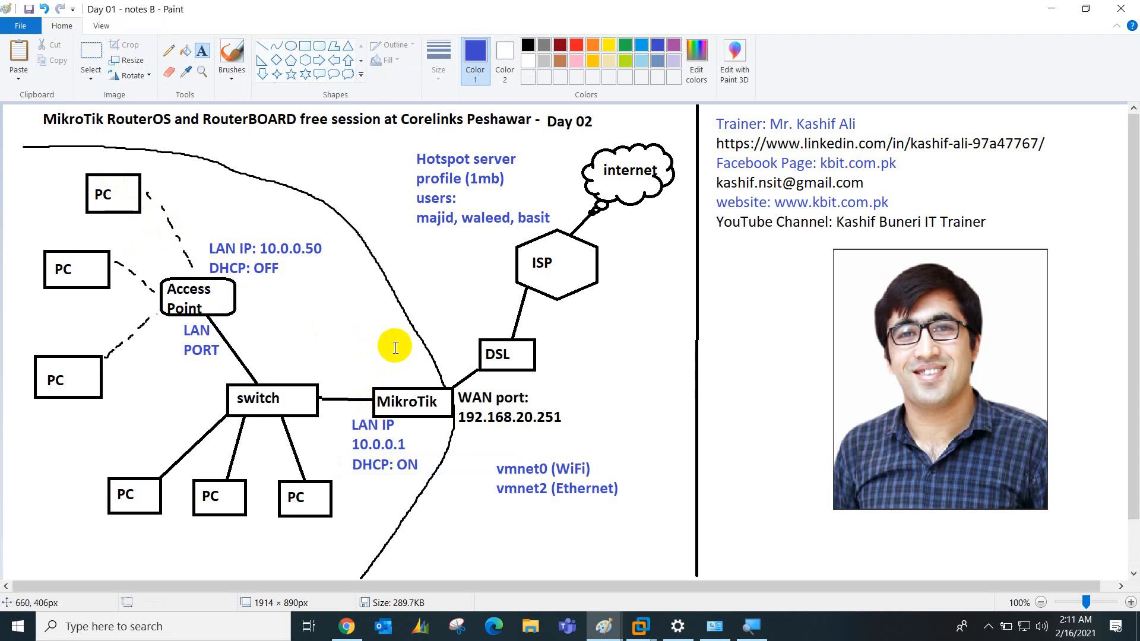
pyautogui.click(988, 627)
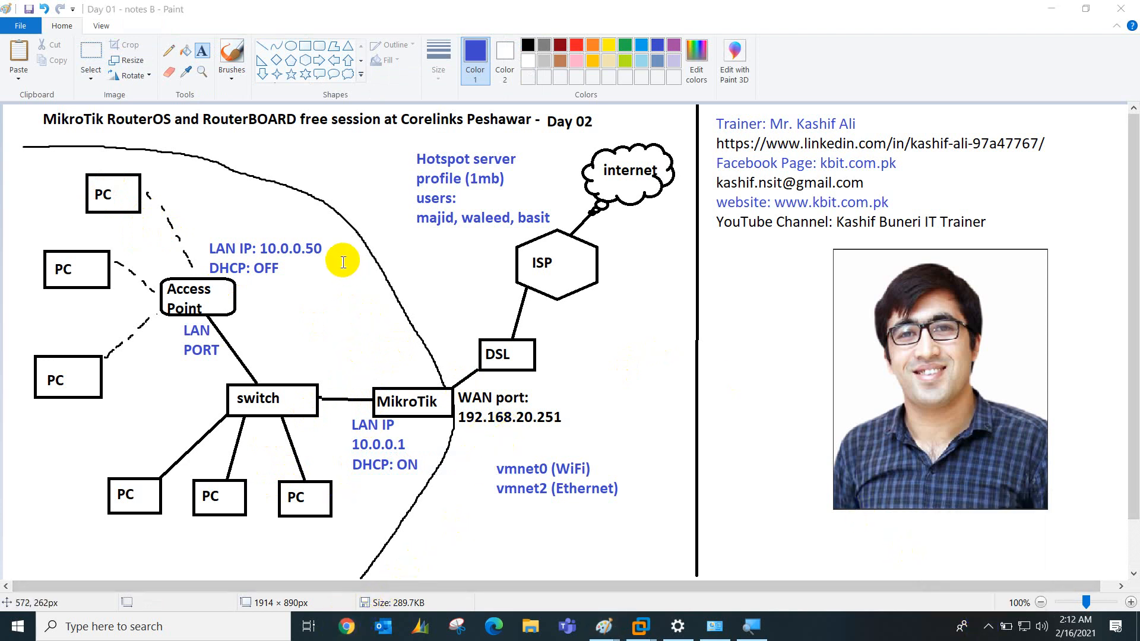
# Browse the host's Chrome to the router's WAN address 192.168.20.251
pyautogui.click(285, 43)
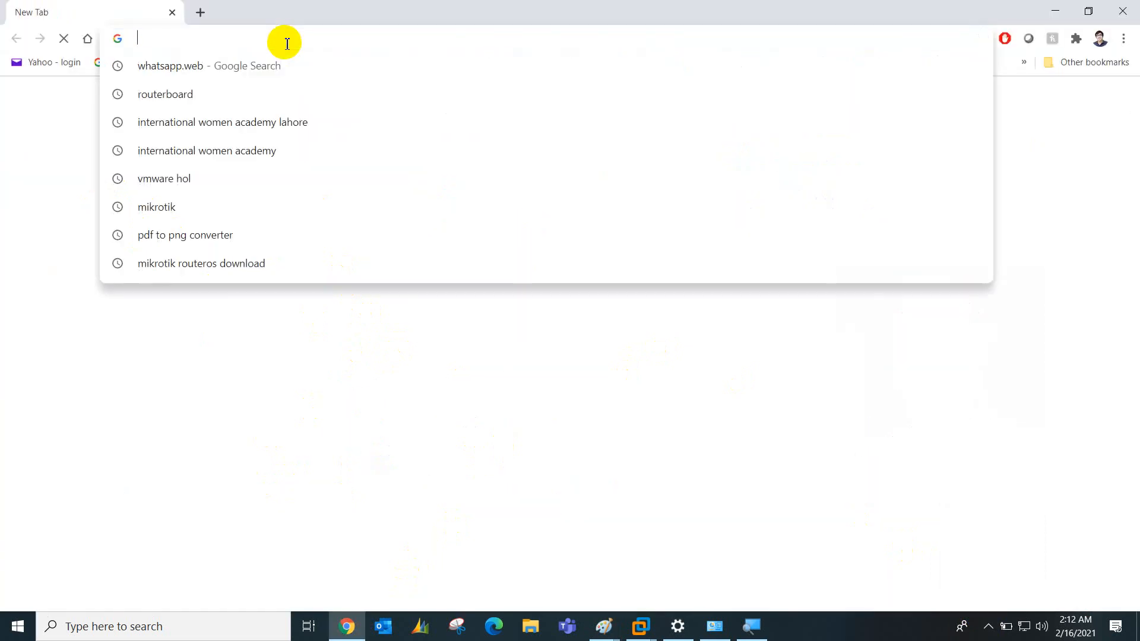
pyautogui.write('192.168.')
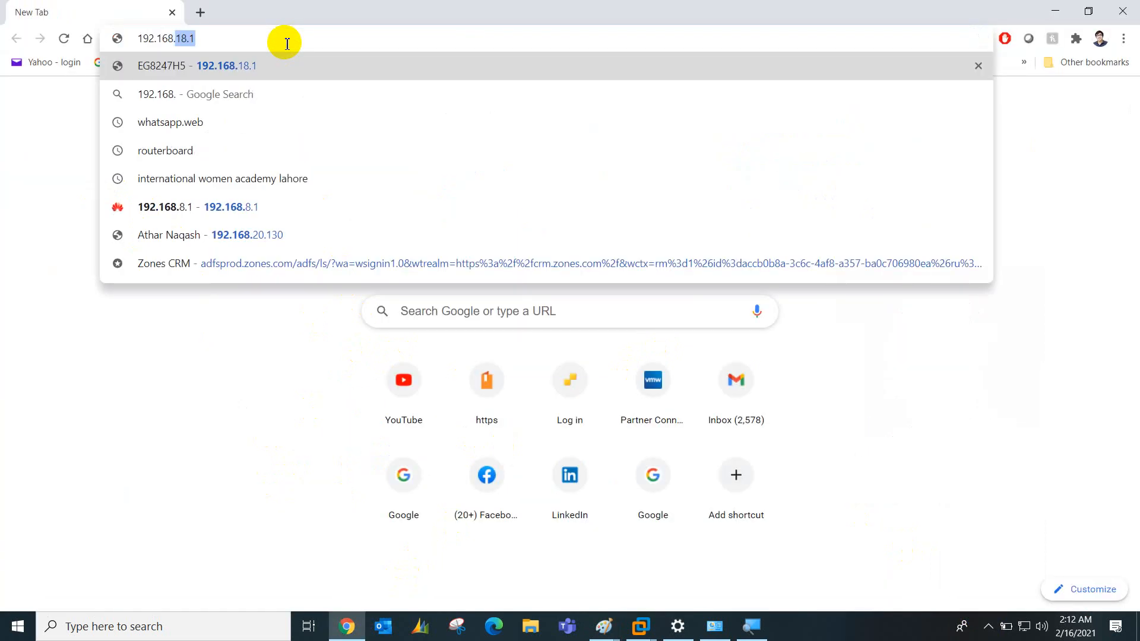
pyautogui.write('20.')
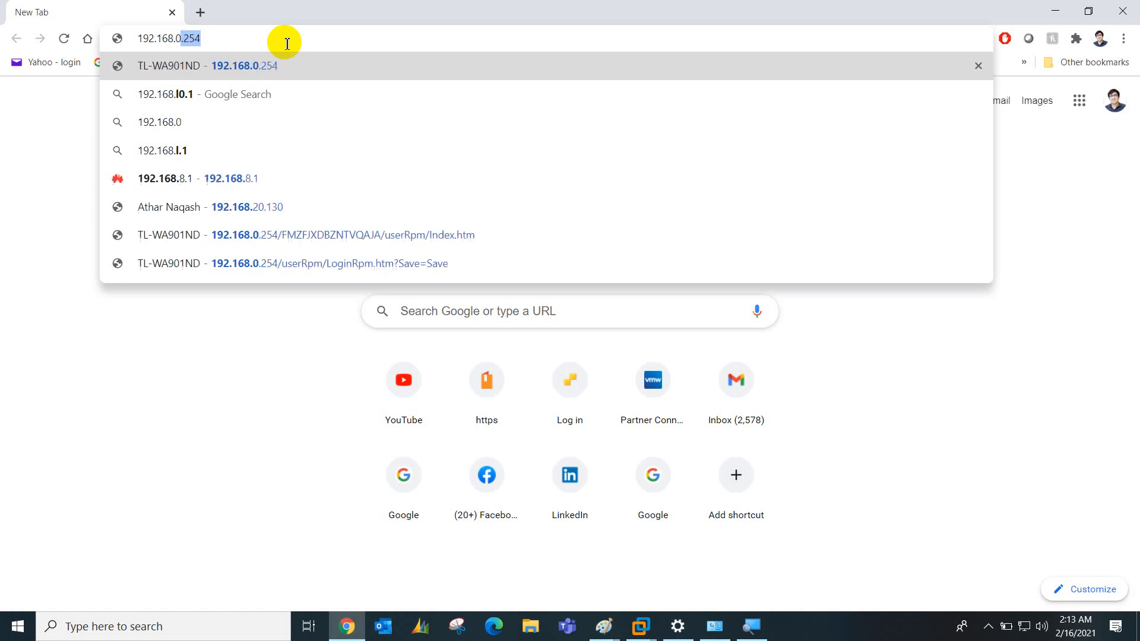
pyautogui.press('BackSpace')
pyautogui.press('BackSpace')
pyautogui.press('BackSpace')
pyautogui.write('20.251')
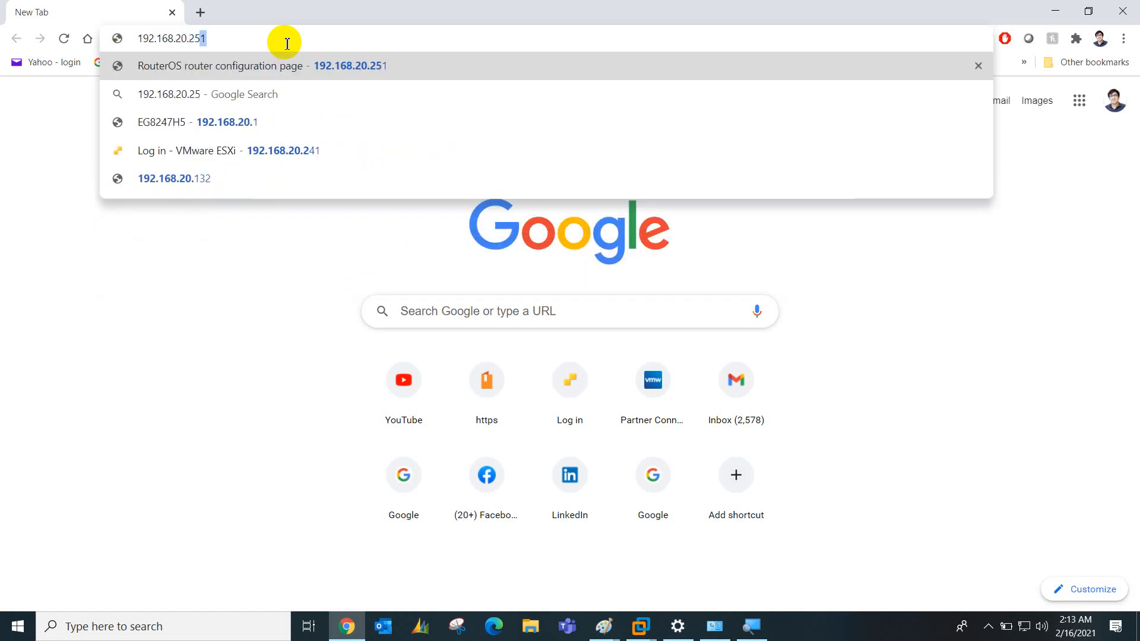
pyautogui.press('Return')
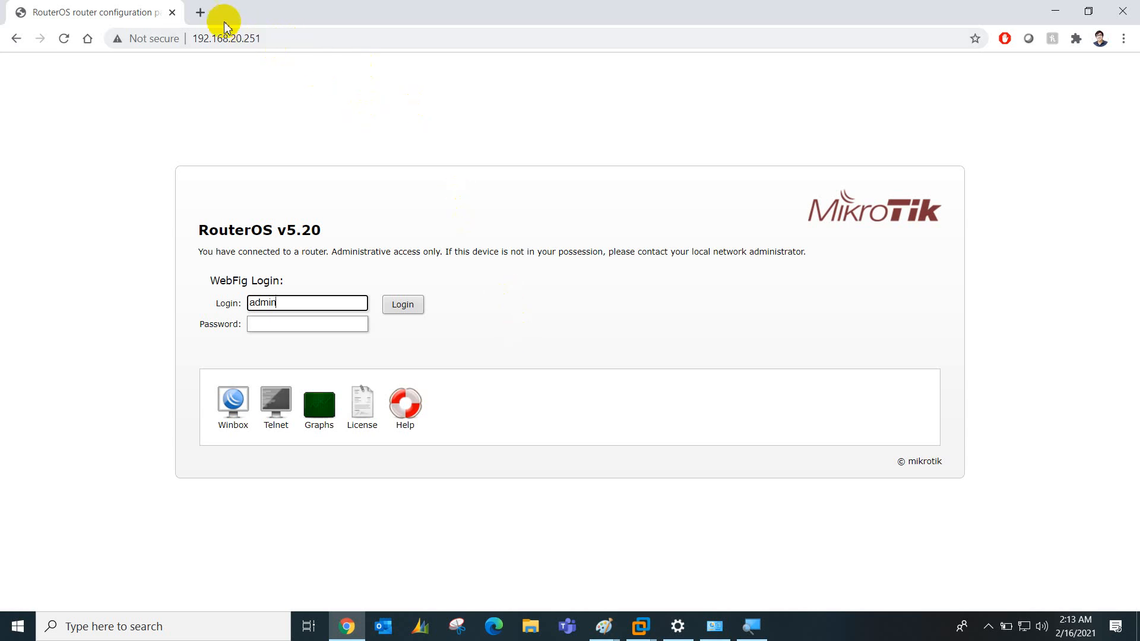
# In a new tab, search Google Images for 'mikrotik routerboard'
pyautogui.click(202, 13)
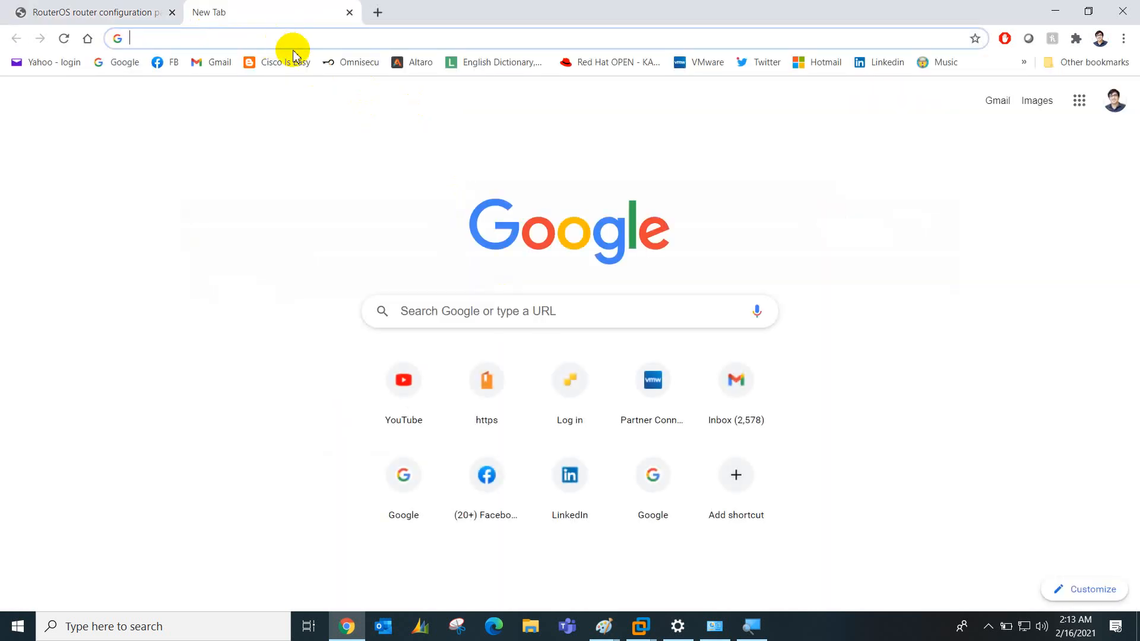
pyautogui.write('mik')
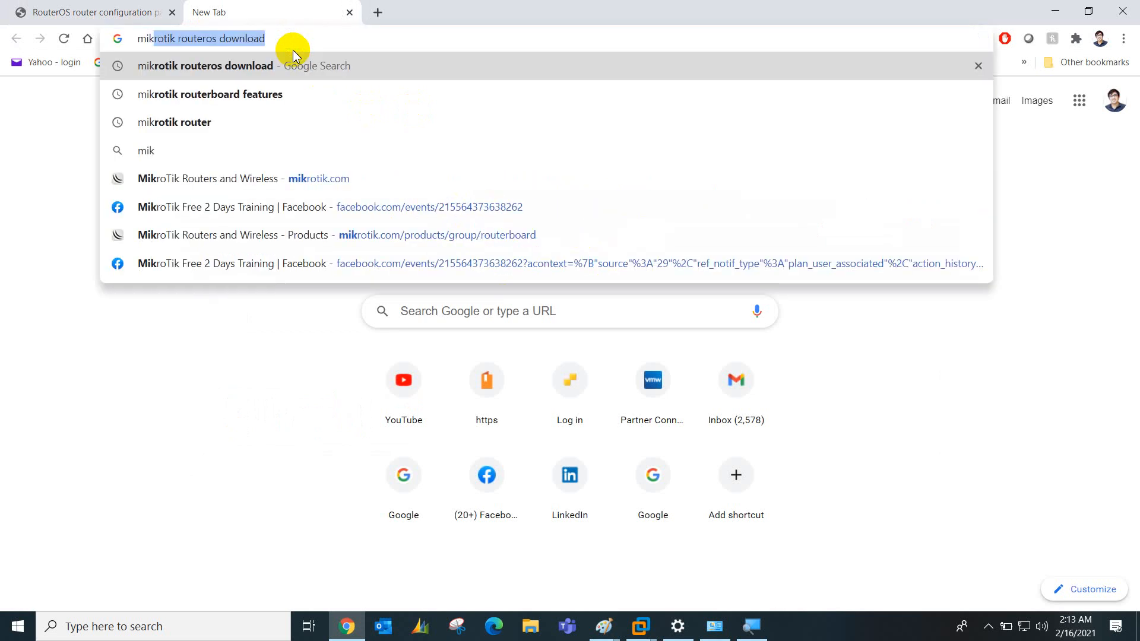
pyautogui.press('Down')
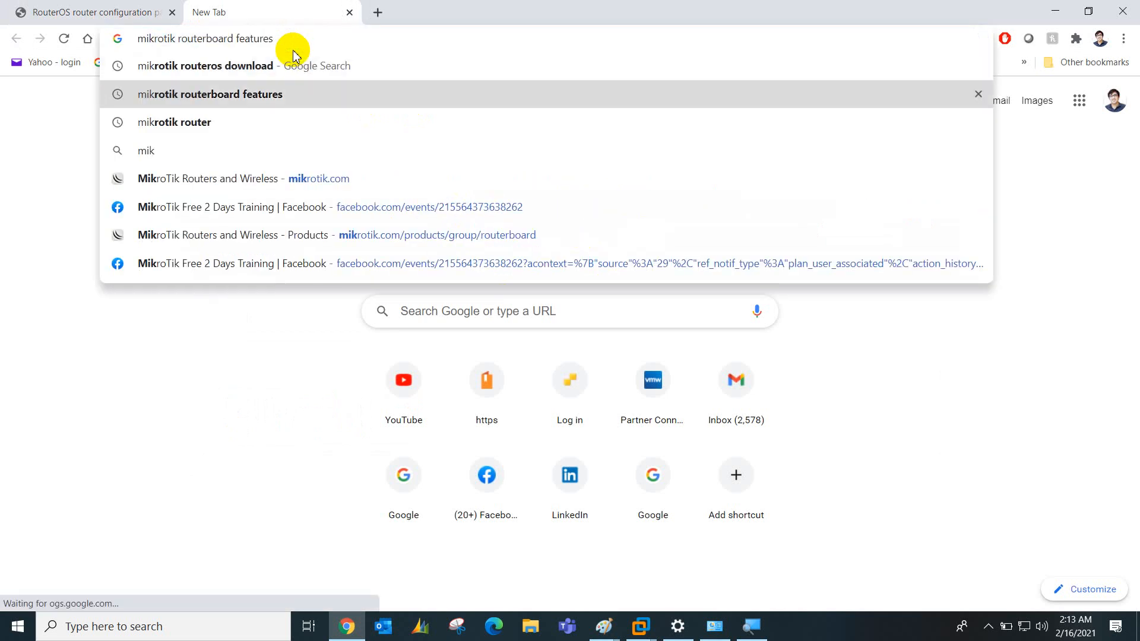
pyautogui.press('BackSpace')
pyautogui.press('BackSpace')
pyautogui.press('BackSpace')
pyautogui.press('BackSpace')
pyautogui.press('BackSpace')
pyautogui.press('BackSpace')
pyautogui.press('BackSpace')
pyautogui.press('BackSpace')
pyautogui.press('BackSpace')
pyautogui.press('Return')
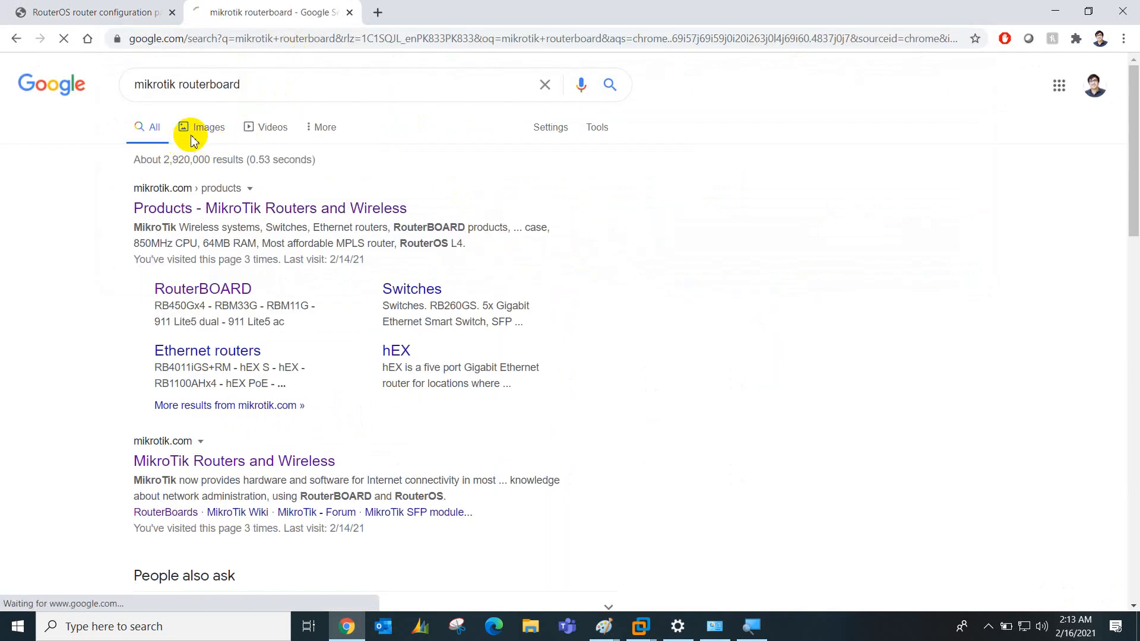
pyautogui.click(193, 127)
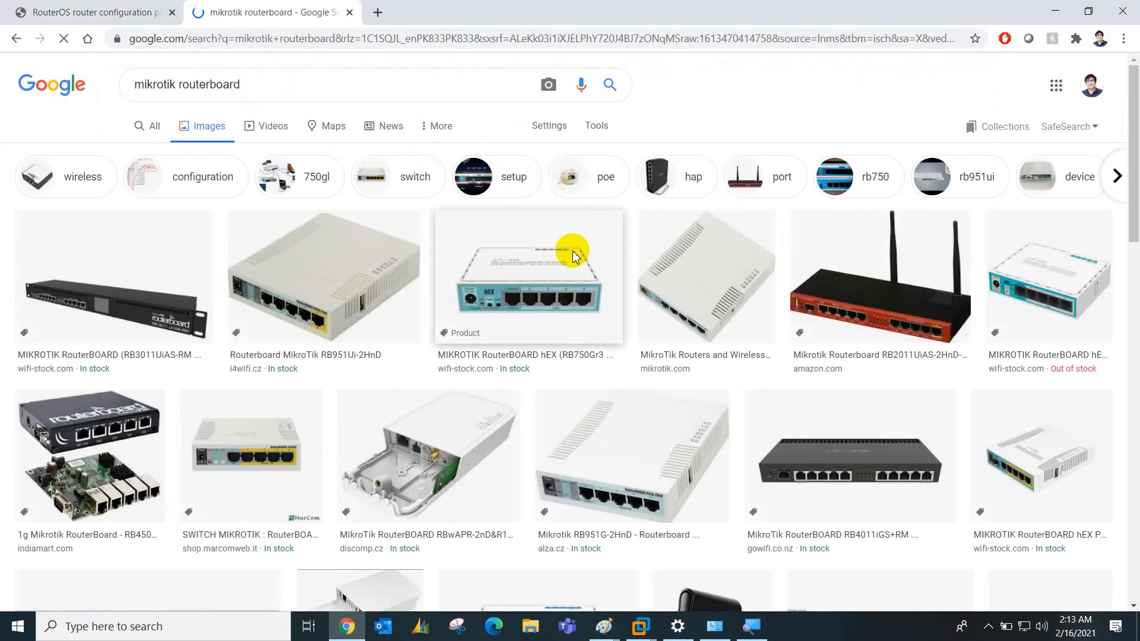
# Enlarge a RouterBOARD photo, point out its Ethernet ports, then return to the RouterOS login tab
pyautogui.click(654, 455)
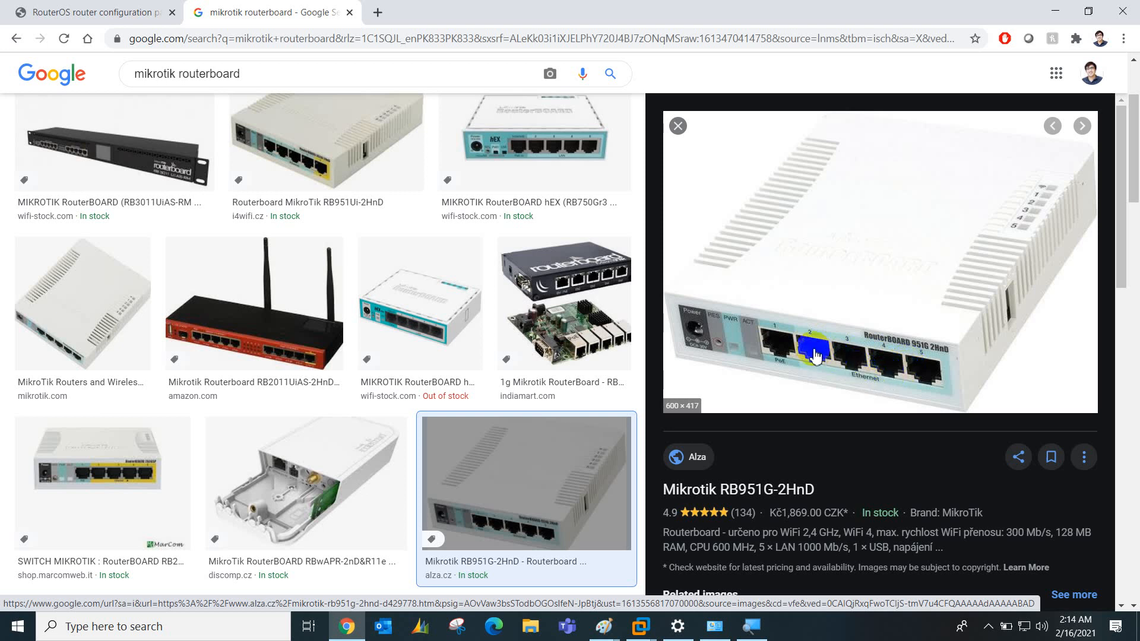
pyautogui.click(794, 348)
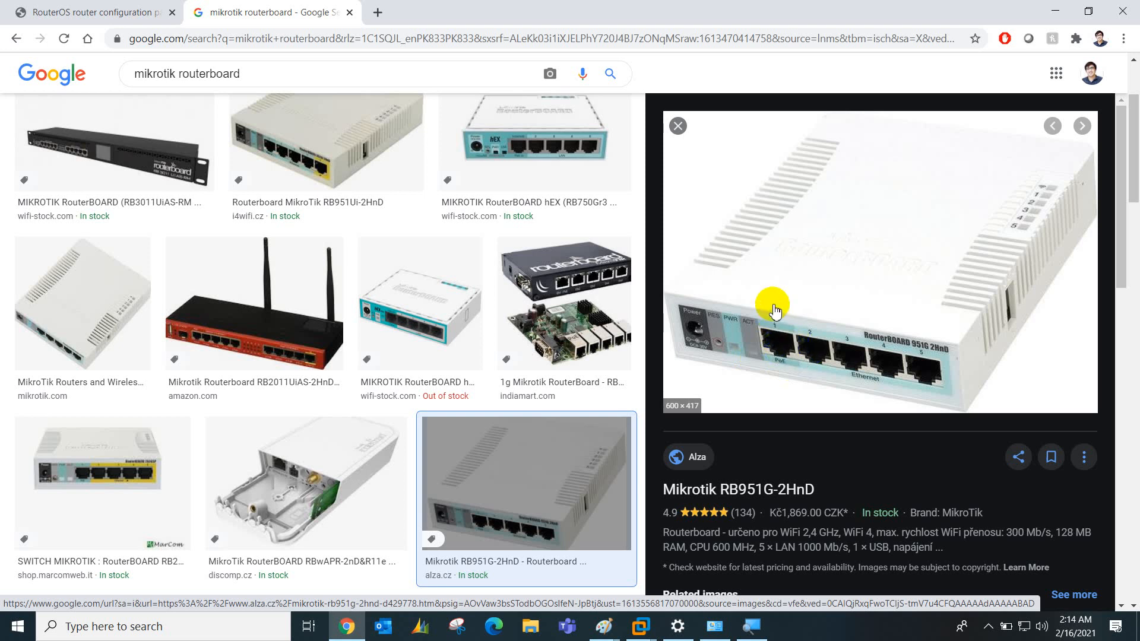
pyautogui.click(822, 355)
pyautogui.click(909, 373)
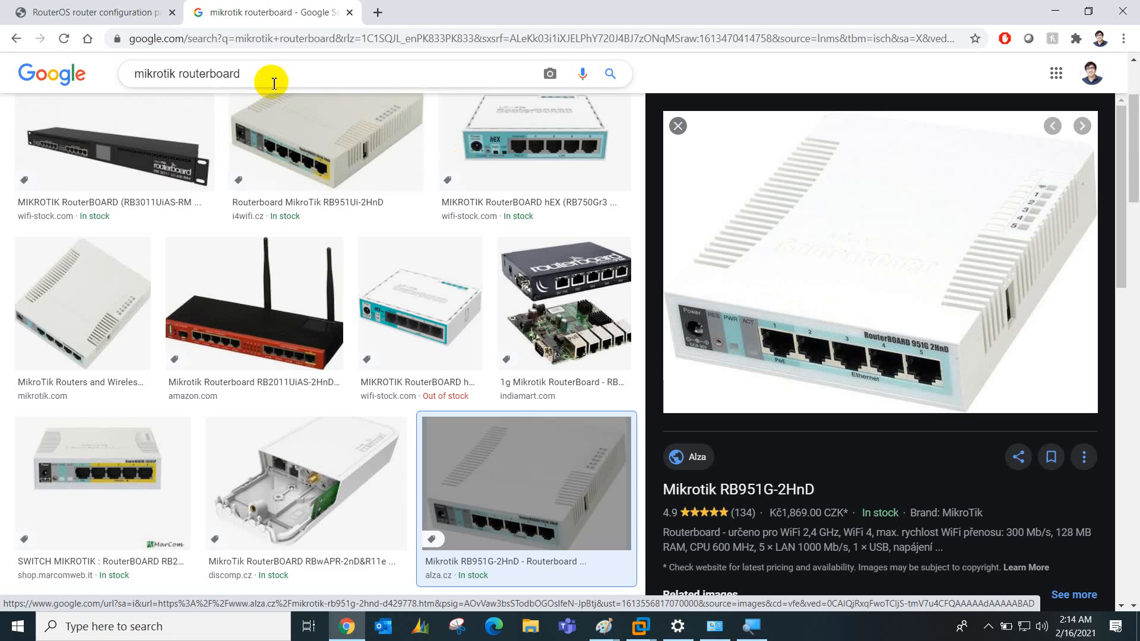
pyautogui.click(143, 12)
# Point out the router address 192.168.20.251 and log in to WebFig with the router password
pyautogui.click(234, 40)
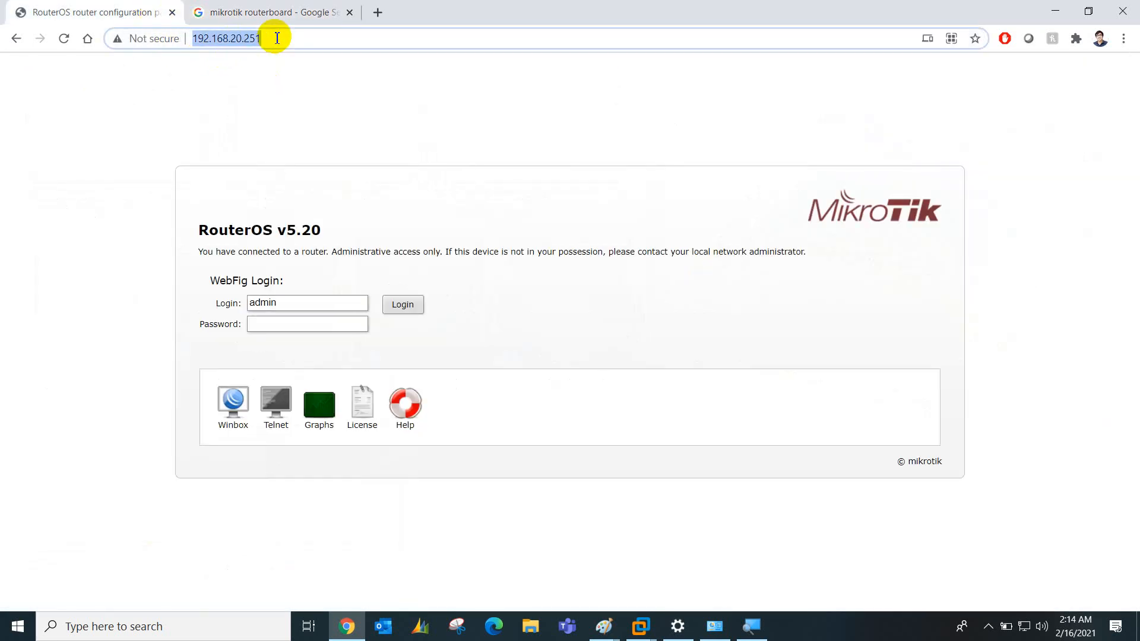
pyautogui.click(250, 40)
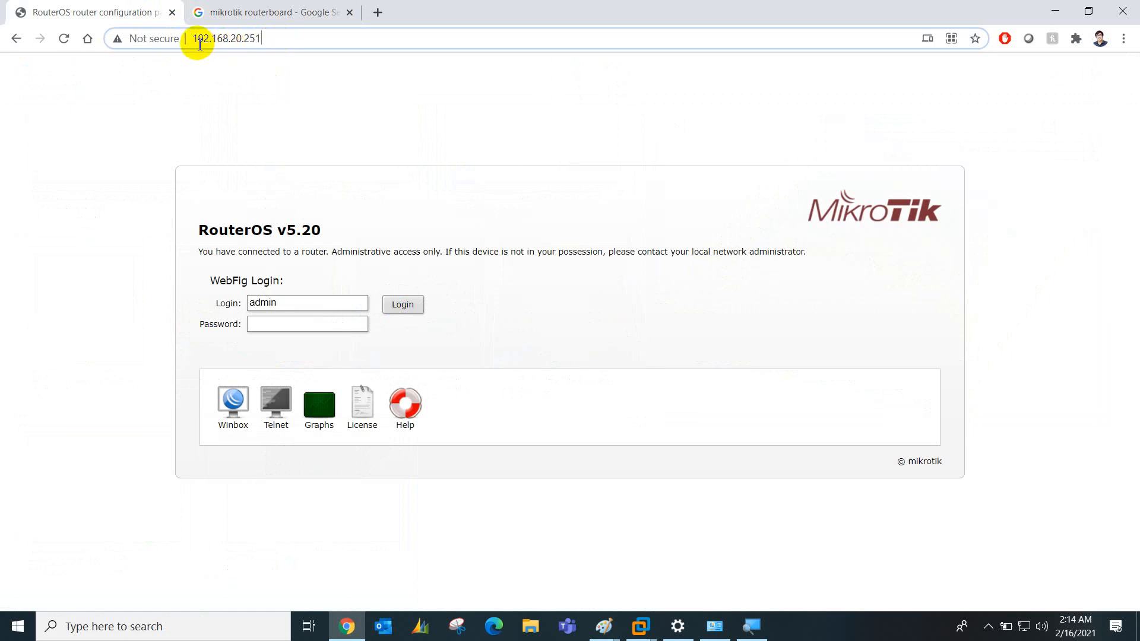
pyautogui.click(278, 44)
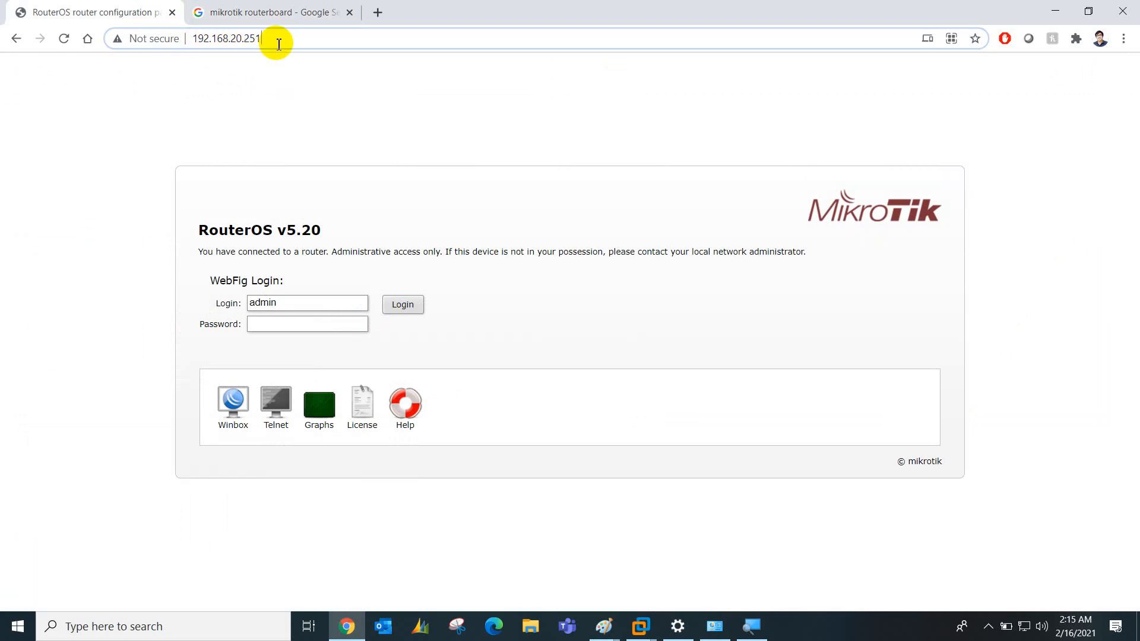
pyautogui.click(307, 328)
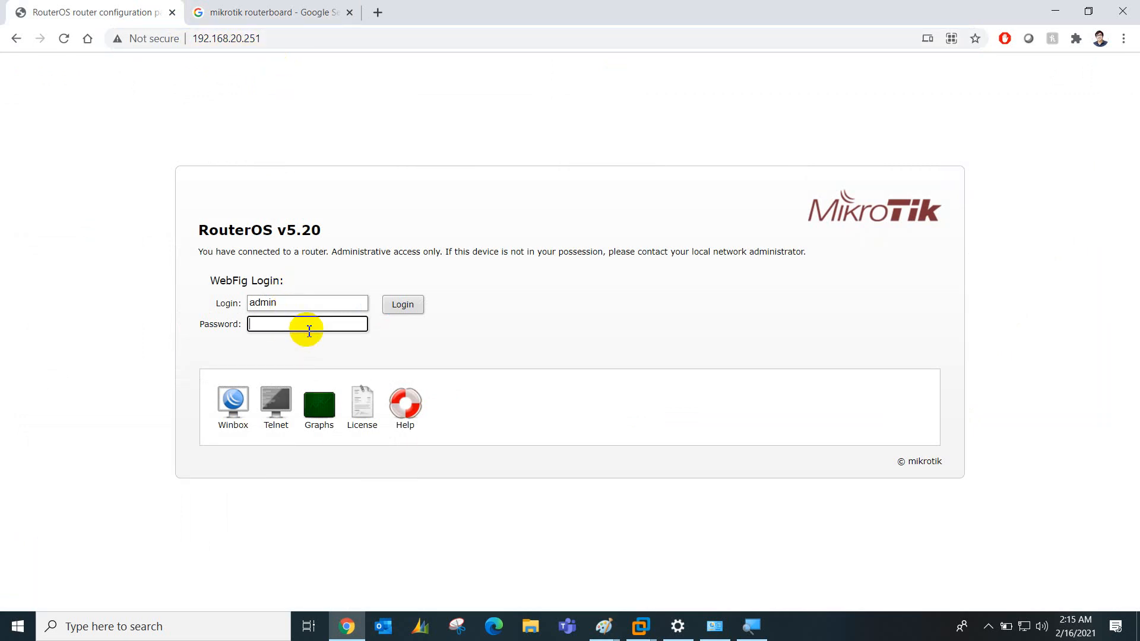
pyautogui.write('admin')
pyautogui.press('Return')
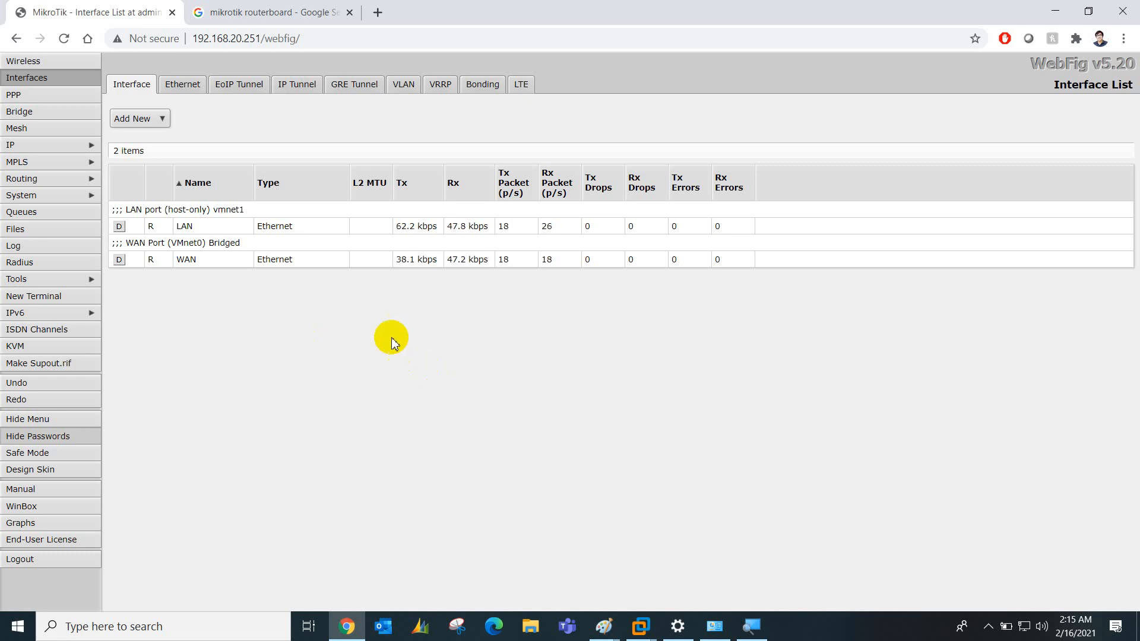
pyautogui.click(989, 627)
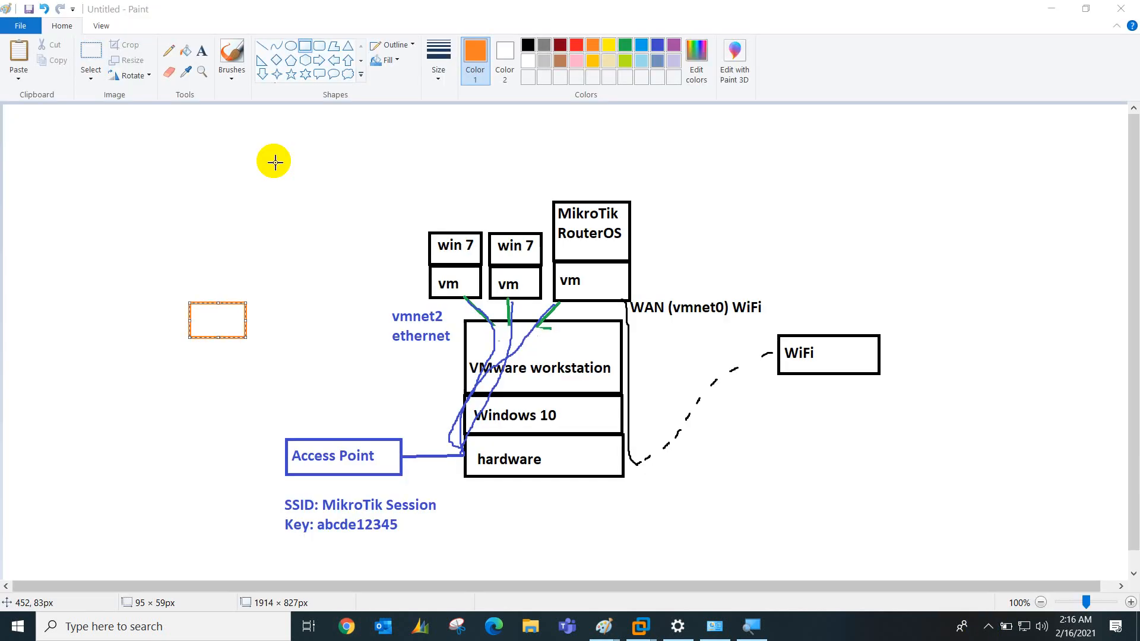
# Add the text label 'pc' inside the orange box on the network diagram
pyautogui.click(207, 52)
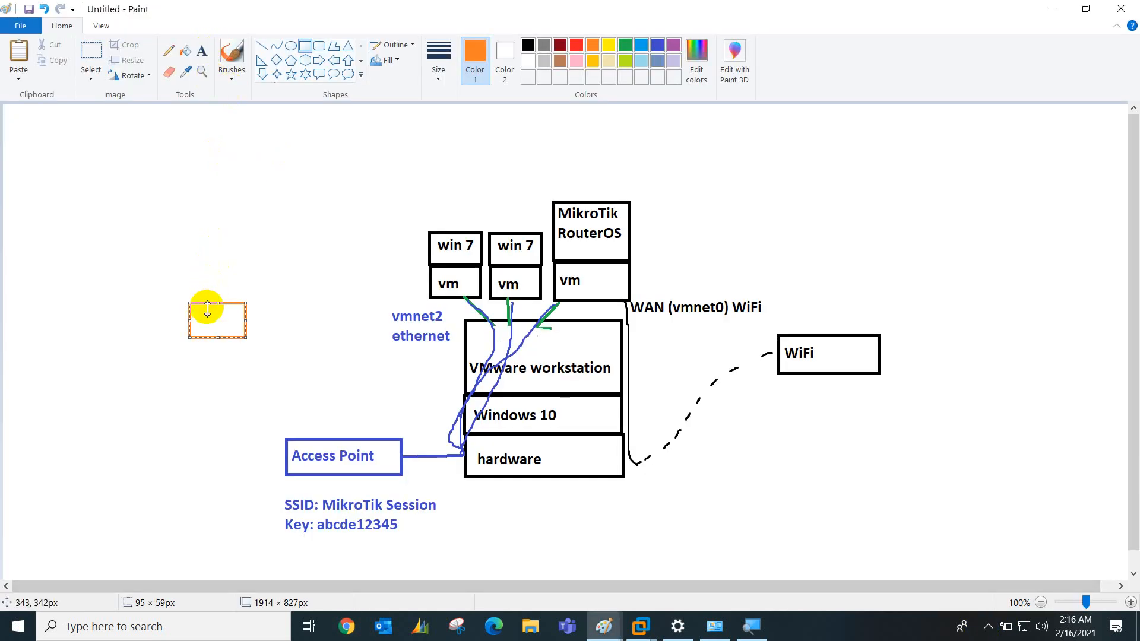
pyautogui.click(201, 50)
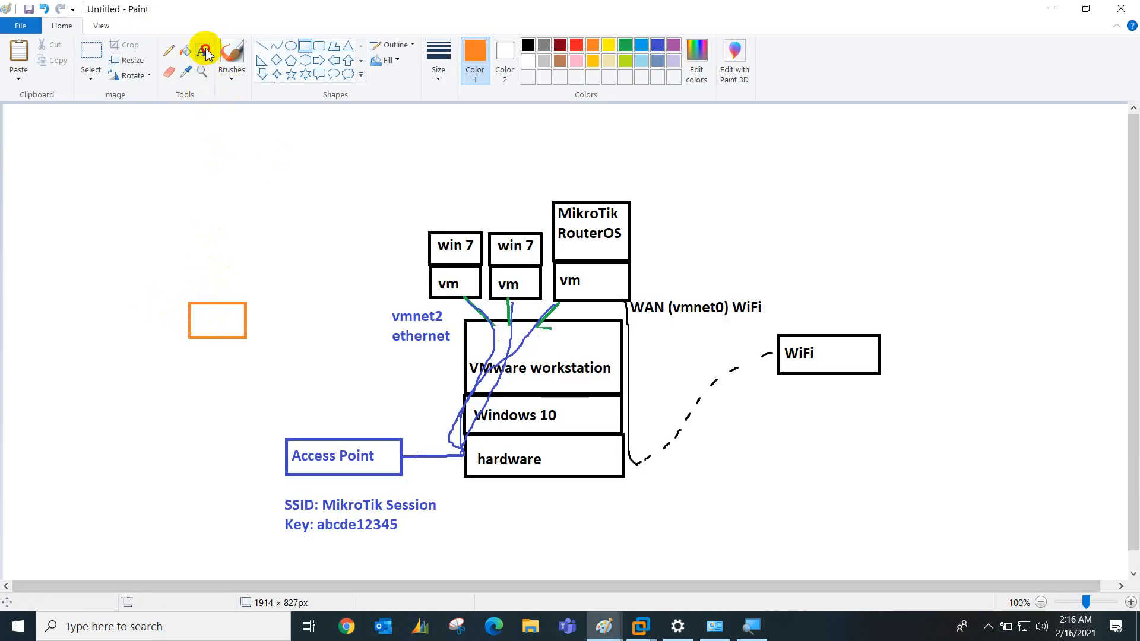
pyautogui.click(200, 315)
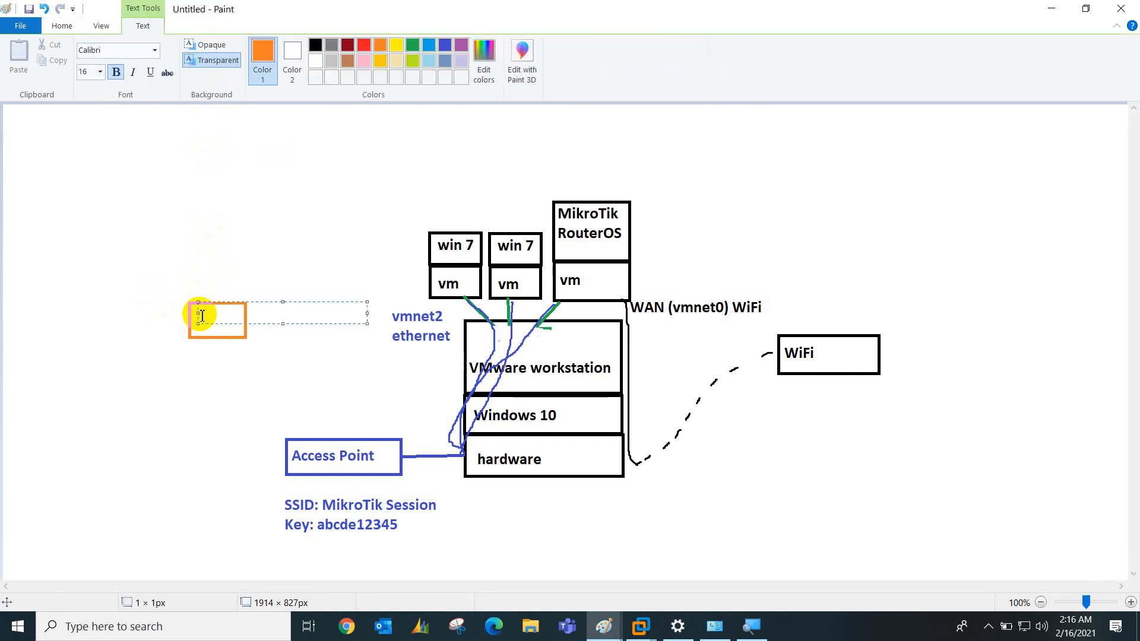
pyautogui.write('pc')
pyautogui.click(200, 406)
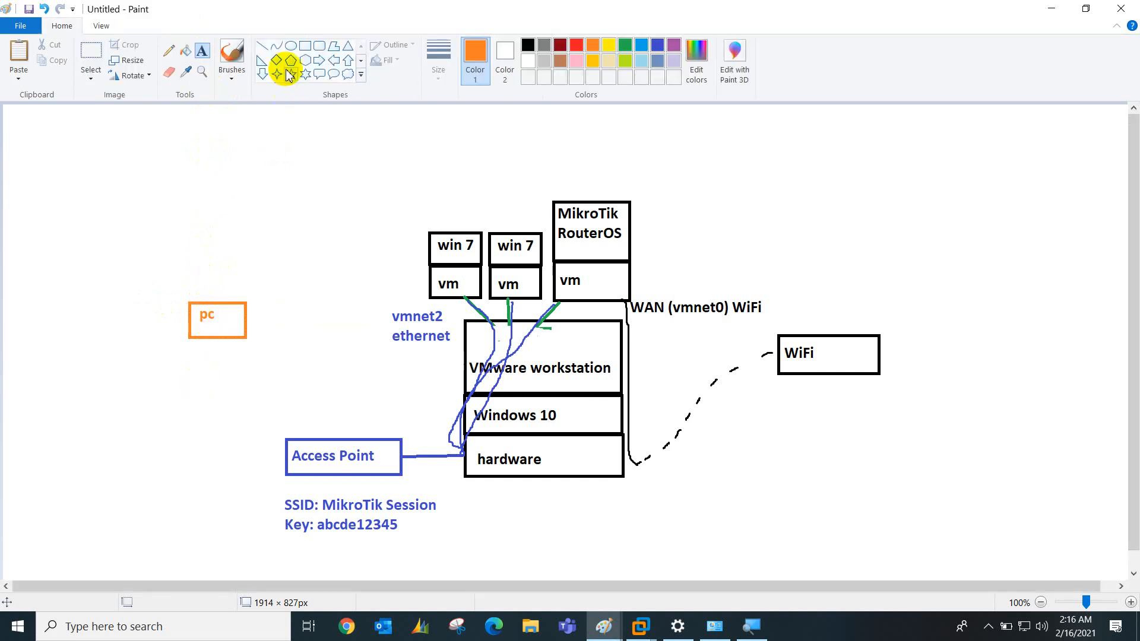
# Brush orange paths linking the pc box to the Access Point, and MikroTik vm to WiFi
pyautogui.click(228, 57)
pyautogui.moveTo(231, 337); pyautogui.dragTo(284, 437)
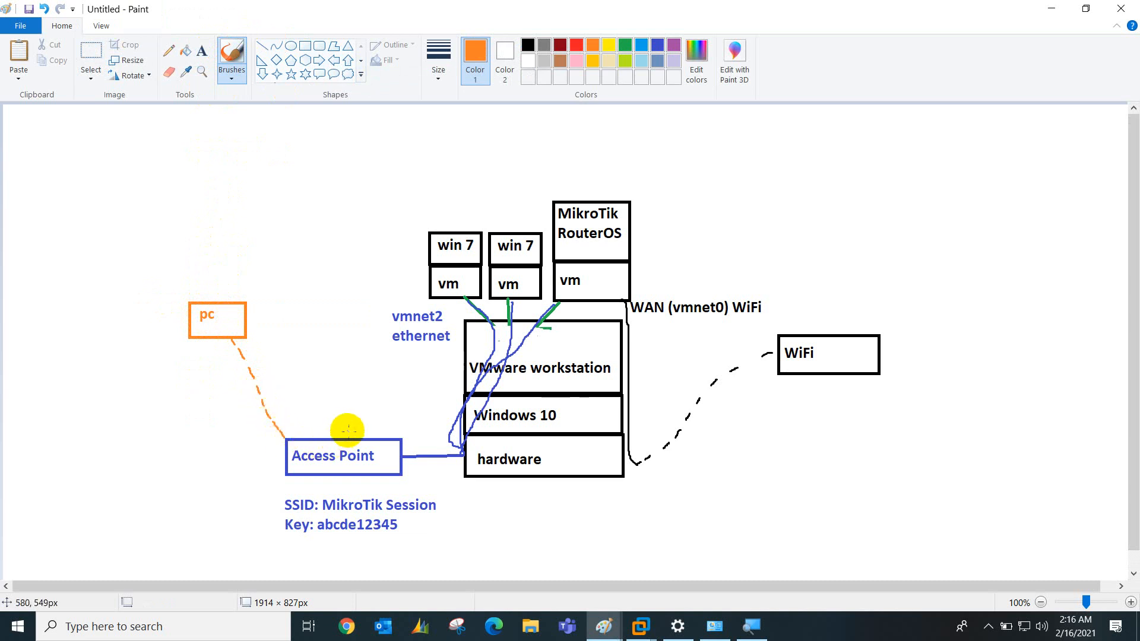
pyautogui.moveTo(340, 413)
pyautogui.mouseDown()
pyautogui.moveTo(290, 422)
pyautogui.moveTo(264, 519)
pyautogui.moveTo(412, 557)
pyautogui.moveTo(420, 466)
pyautogui.moveTo(335, 418)
pyautogui.moveTo(420, 458)
pyautogui.moveTo(469, 444)
pyautogui.moveTo(530, 320)
pyautogui.moveTo(561, 304)
pyautogui.moveTo(472, 407)
pyautogui.moveTo(395, 458)
pyautogui.moveTo(279, 394)
pyautogui.moveTo(245, 326)
pyautogui.mouseUp()
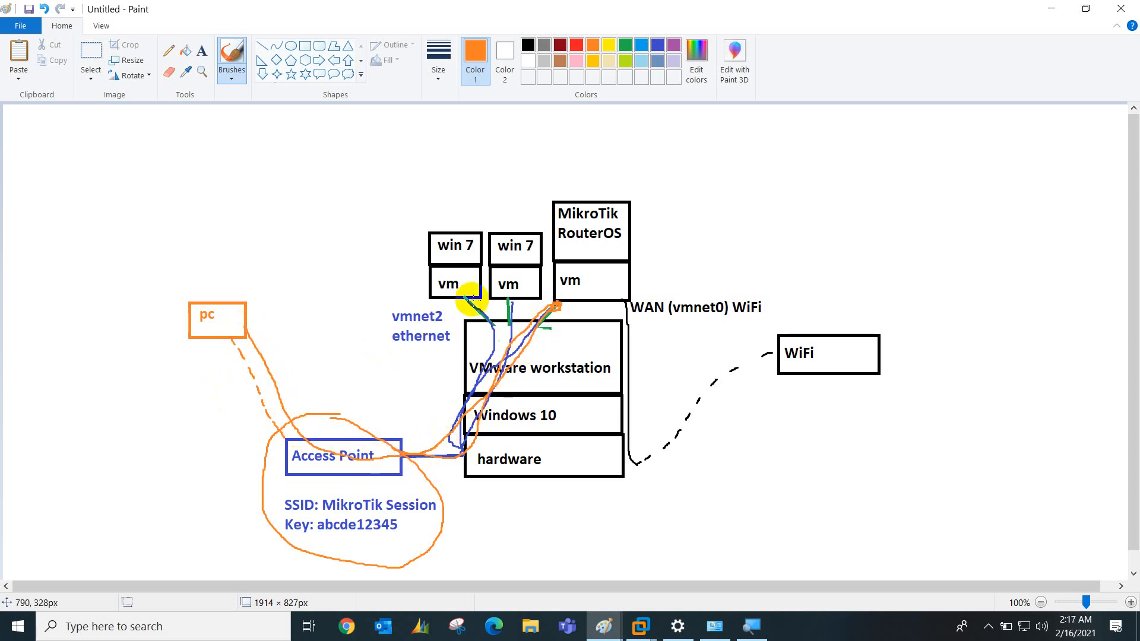
pyautogui.moveTo(624, 301)
pyautogui.mouseDown()
pyautogui.moveTo(620, 412)
pyautogui.moveTo(655, 452)
pyautogui.moveTo(771, 355)
pyautogui.mouseUp()
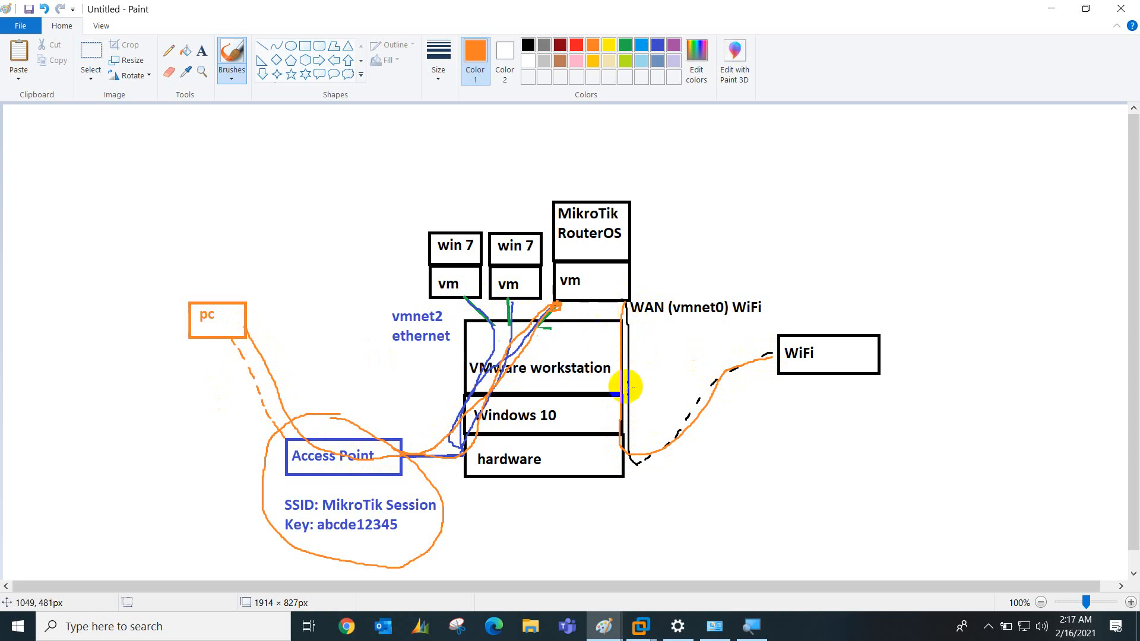
pyautogui.click(988, 627)
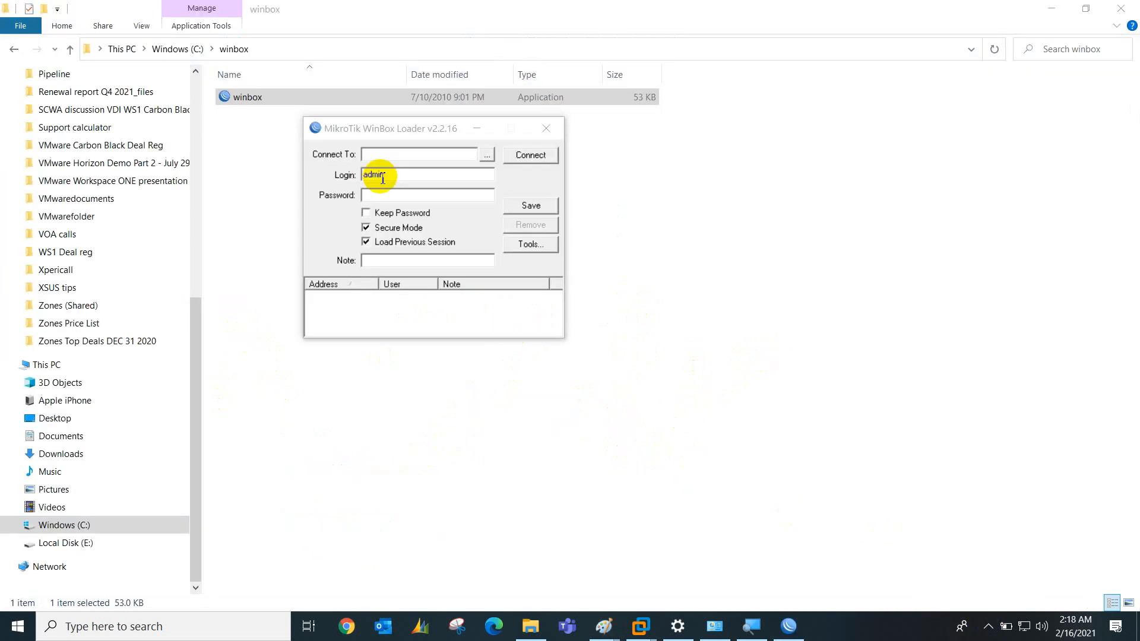
pyautogui.click(369, 154)
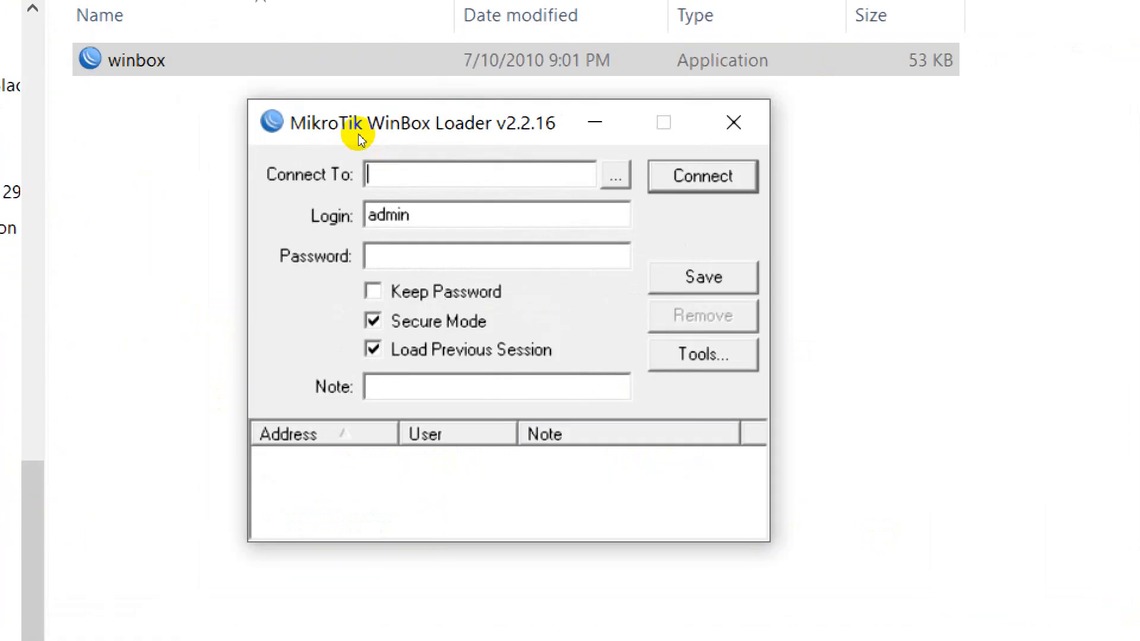
# Connect WinBox Loader to 192.168.20.251 using the router password
pyautogui.write('192.168')
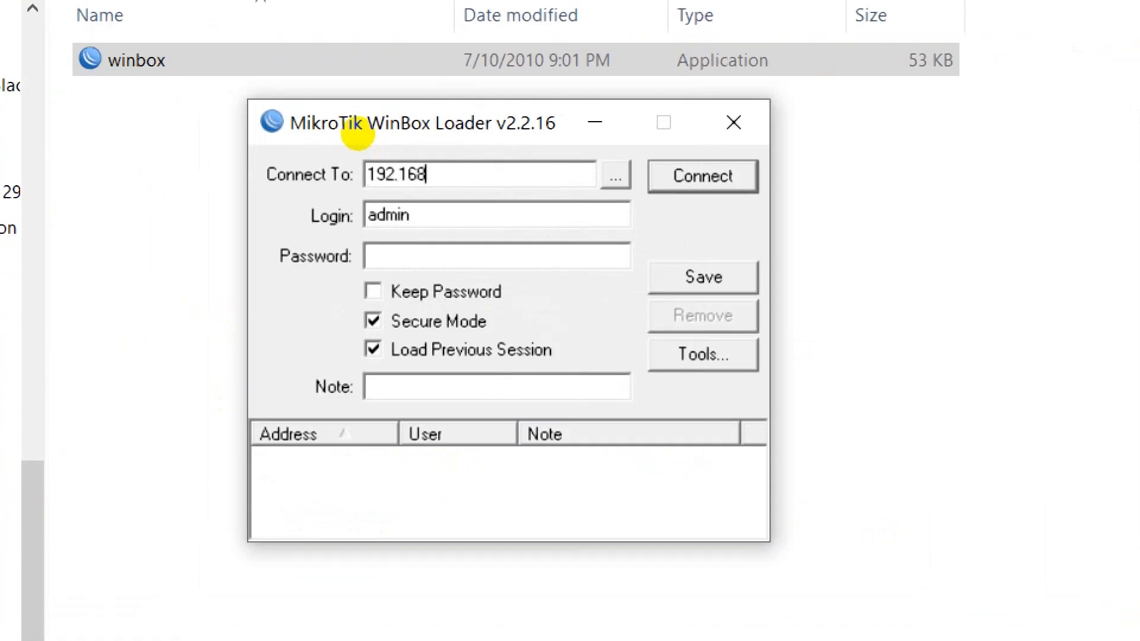
pyautogui.write('.20.251')
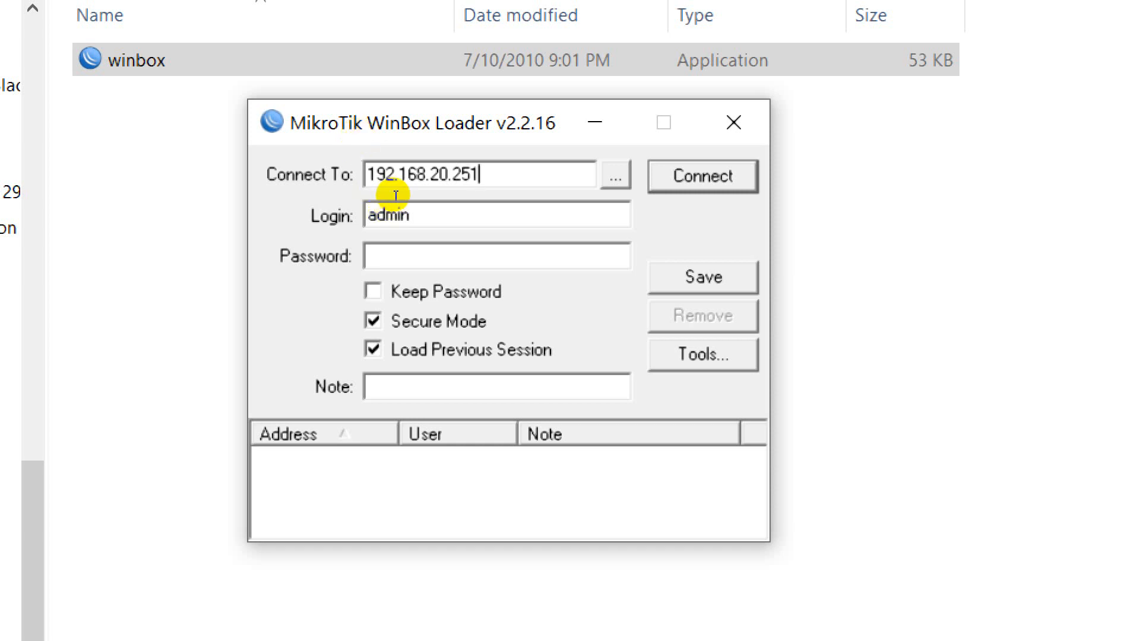
pyautogui.press('Tab')
pyautogui.press('Tab')
pyautogui.write('*****')
pyautogui.press('Return')
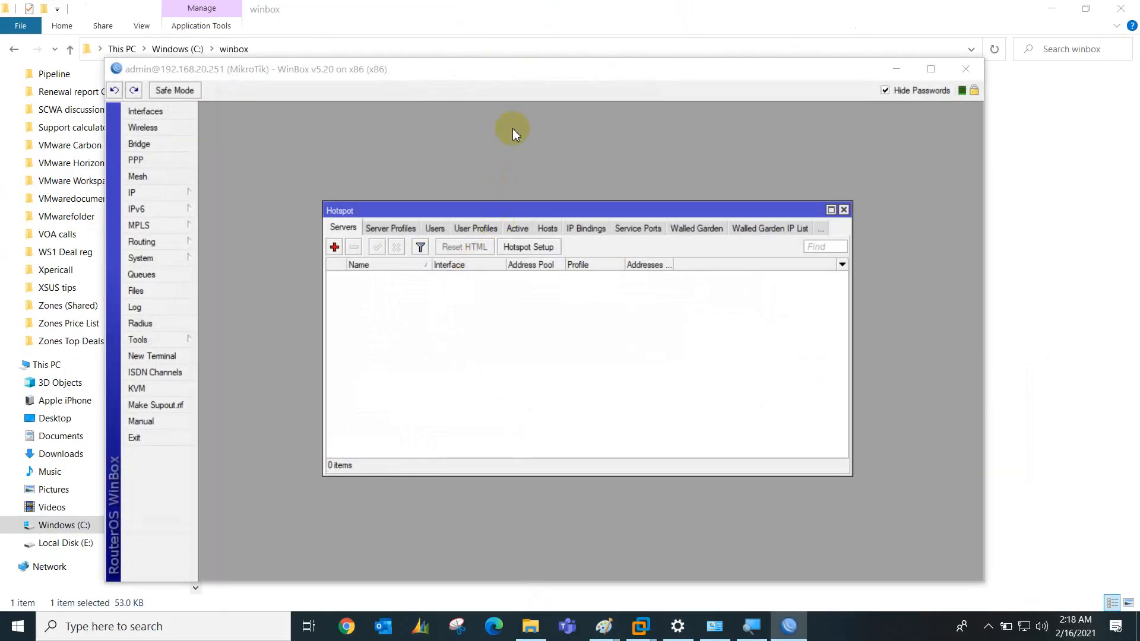
# Reposition the WinBox and Hotspot windows, then close the Hotspot window
pyautogui.moveTo(542, 71); pyautogui.dragTo(551, 21)
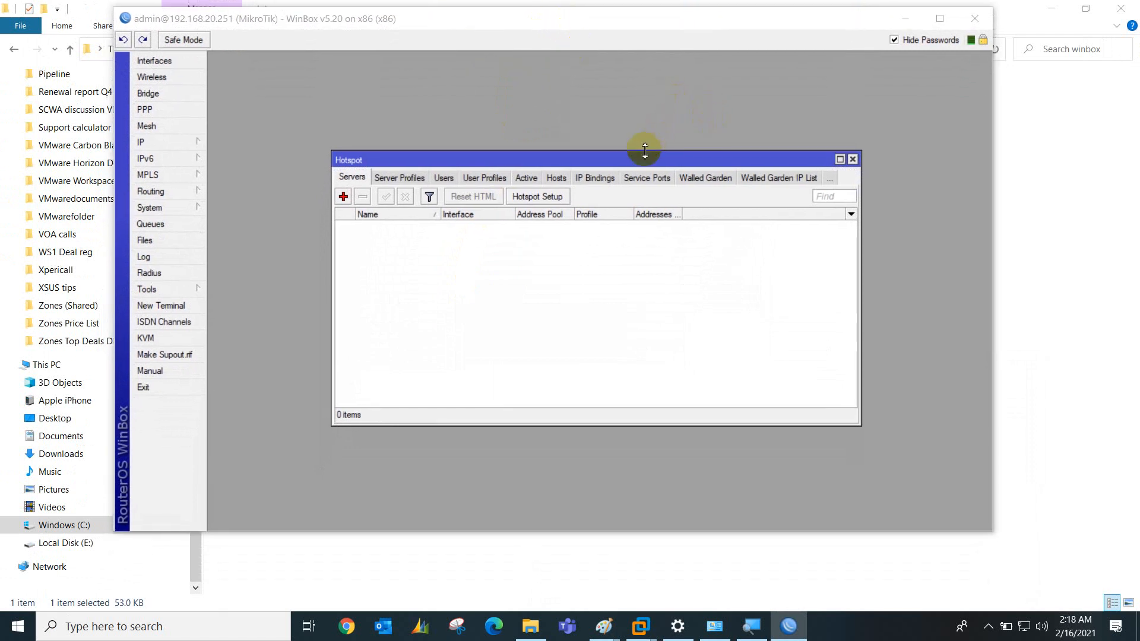
pyautogui.moveTo(645, 150); pyautogui.dragTo(634, 136)
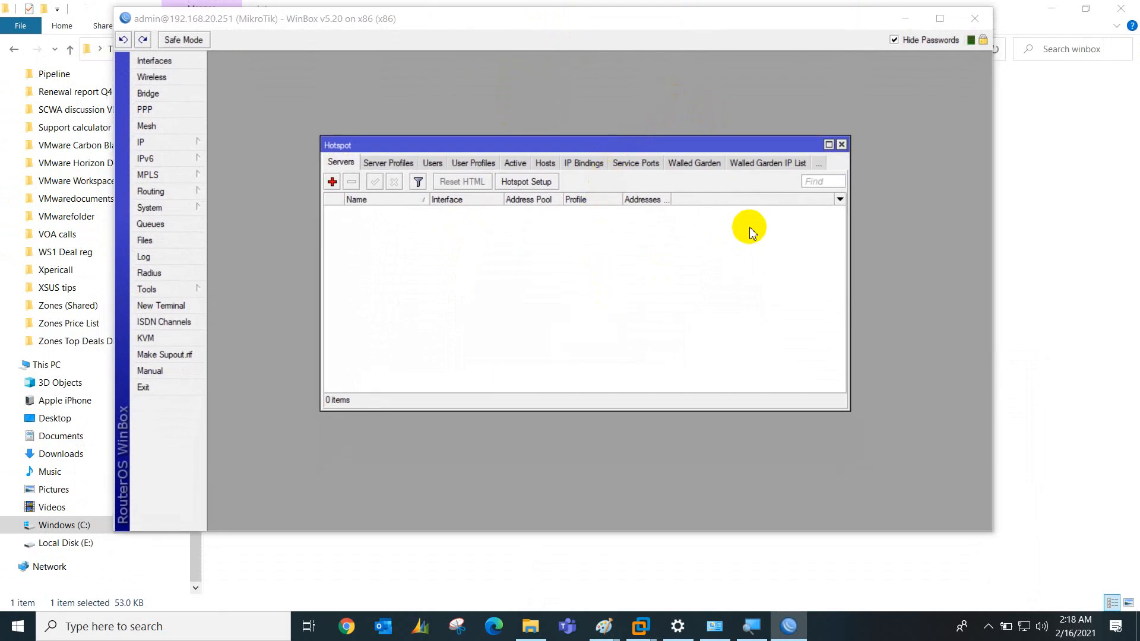
pyautogui.click(841, 144)
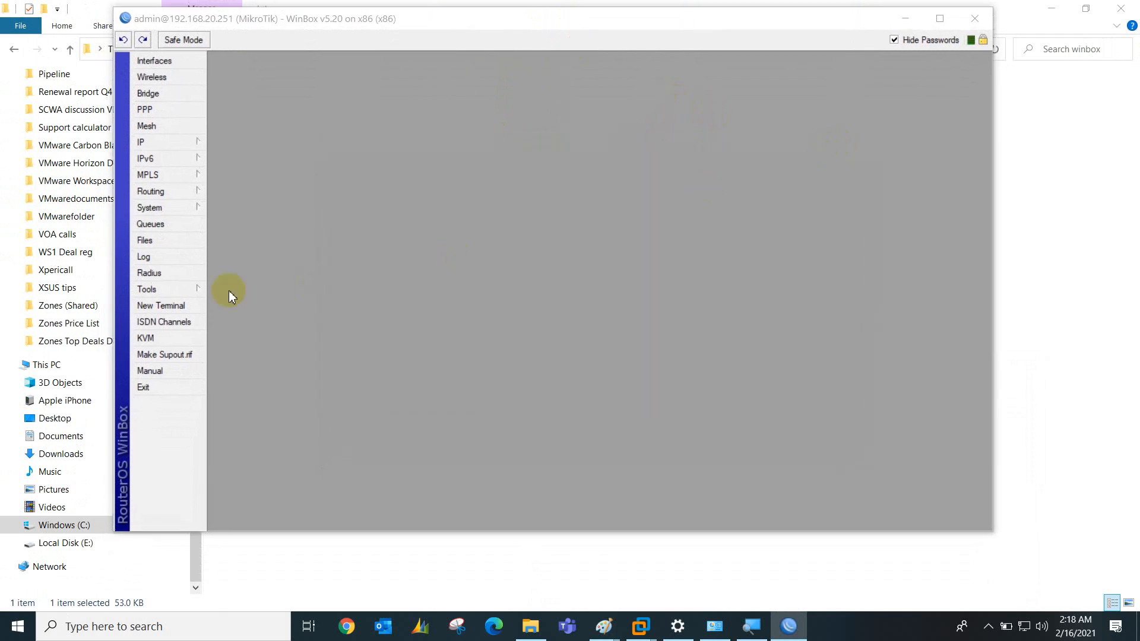
# Browse the Tools and IP menus, then close the winbox folder window
pyautogui.click(141, 289)
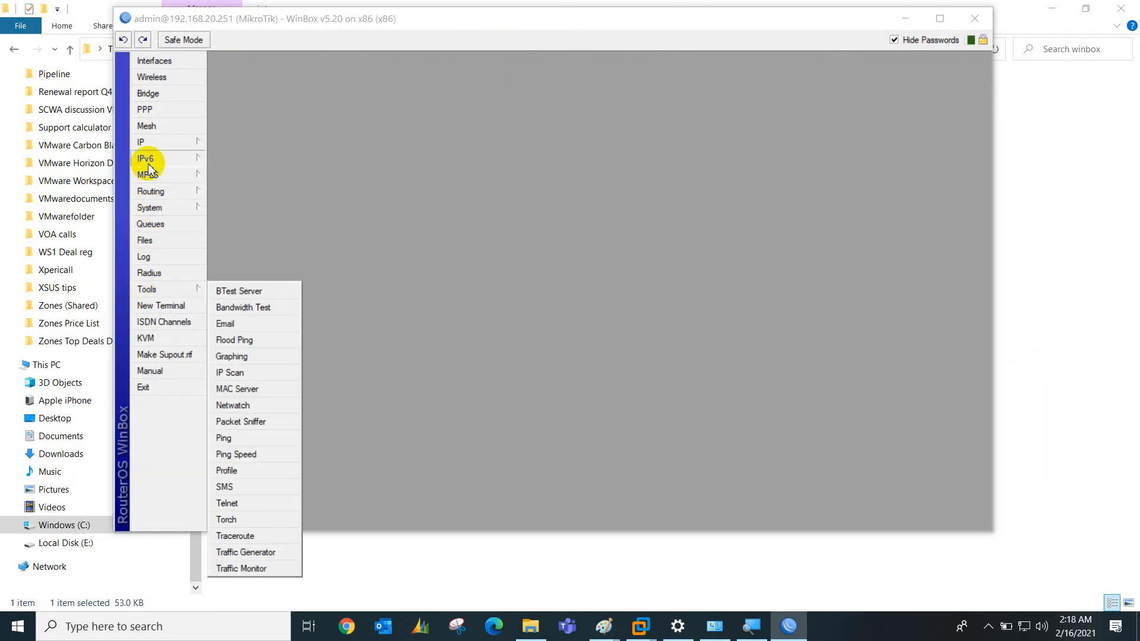
pyautogui.click(155, 147)
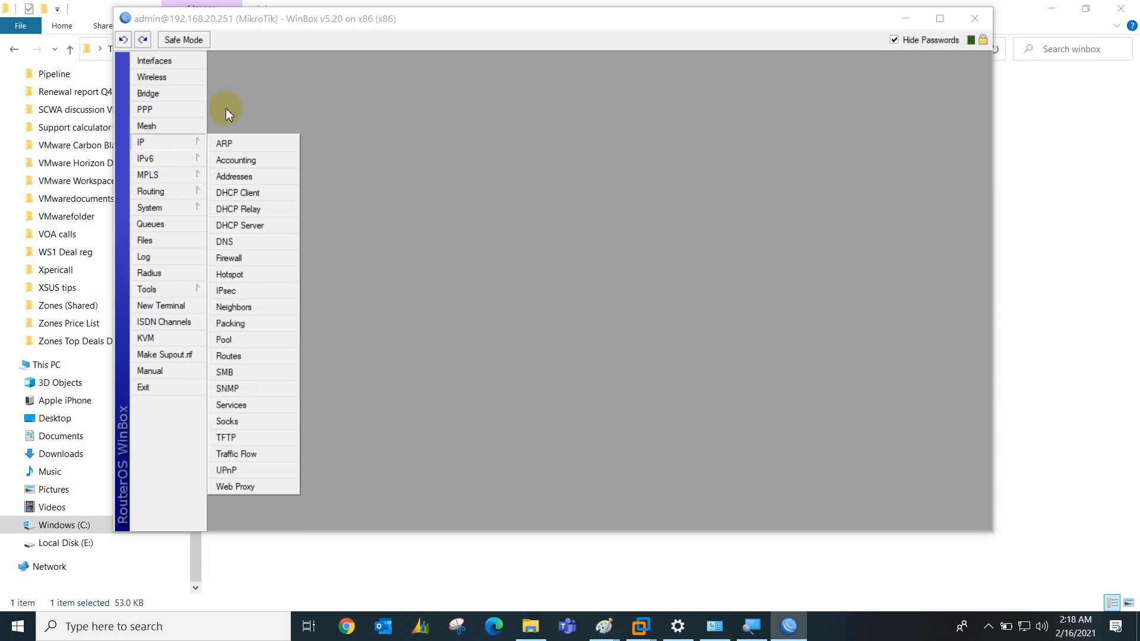
pyautogui.moveTo(305, 20); pyautogui.dragTo(315, 38)
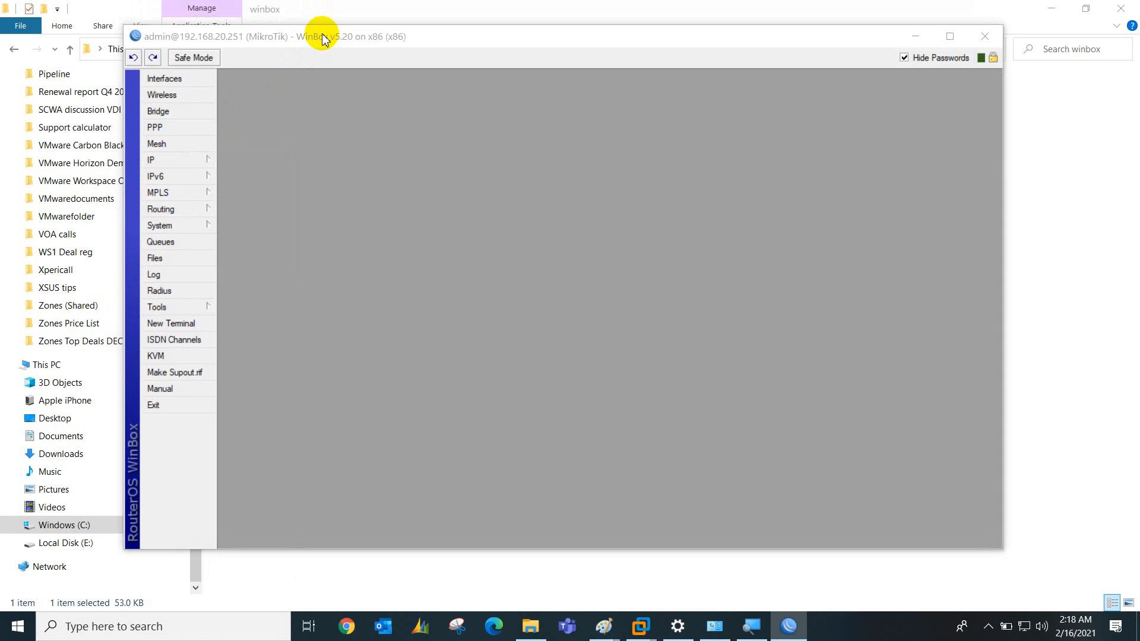
pyautogui.click(178, 168)
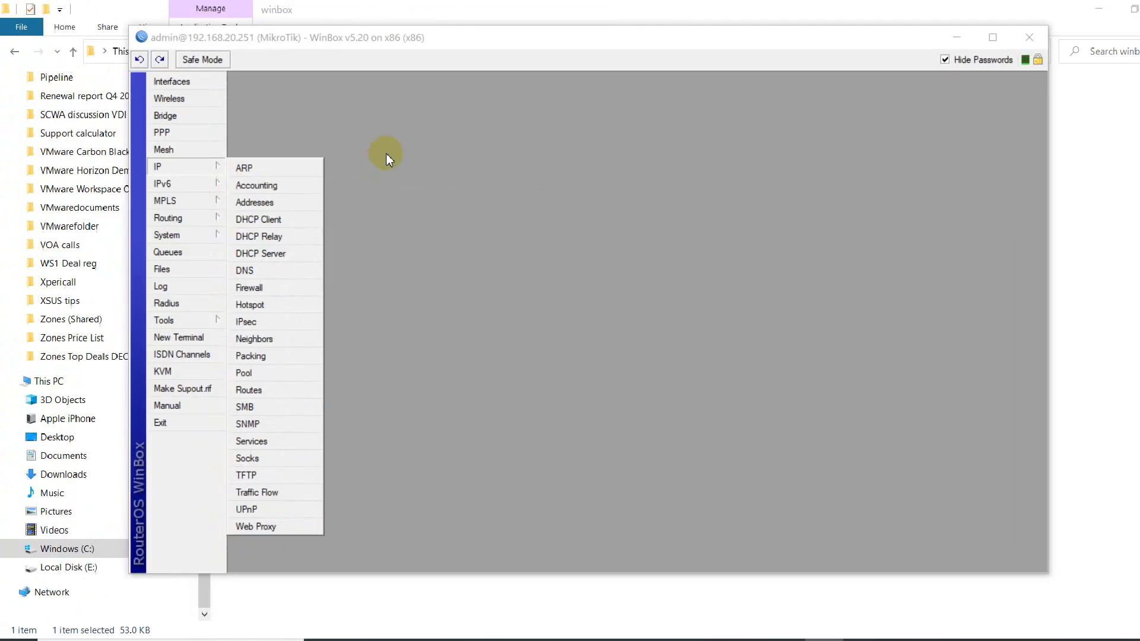
pyautogui.click(1122, 7)
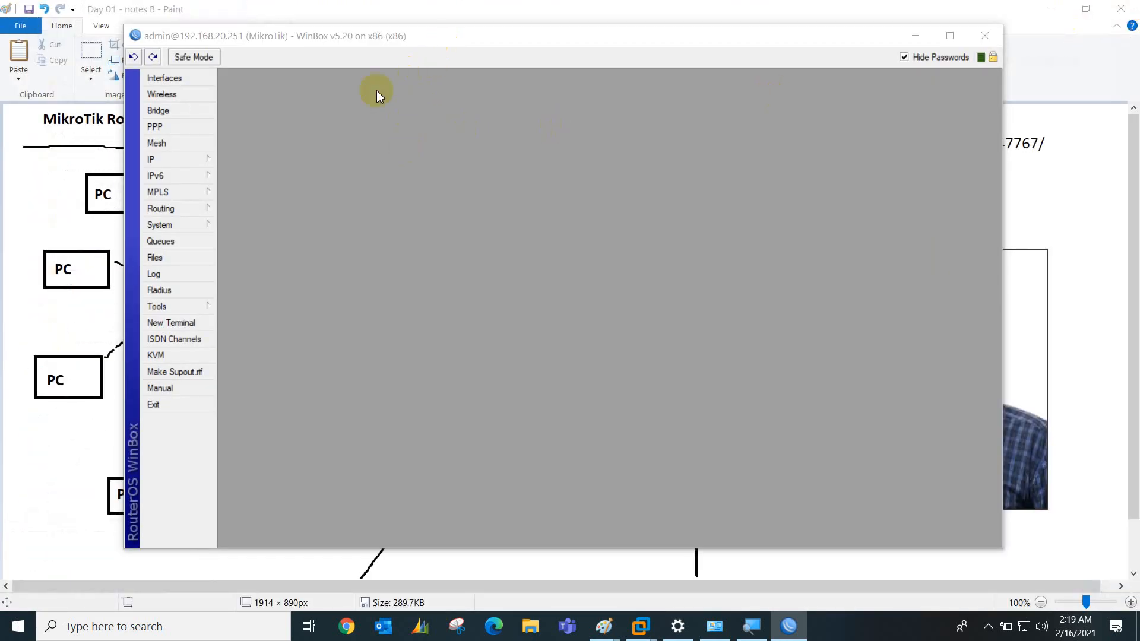
# Move WinBox over the Paint notes and open IP > Hotspot
pyautogui.moveTo(387, 37); pyautogui.dragTo(457, 53)
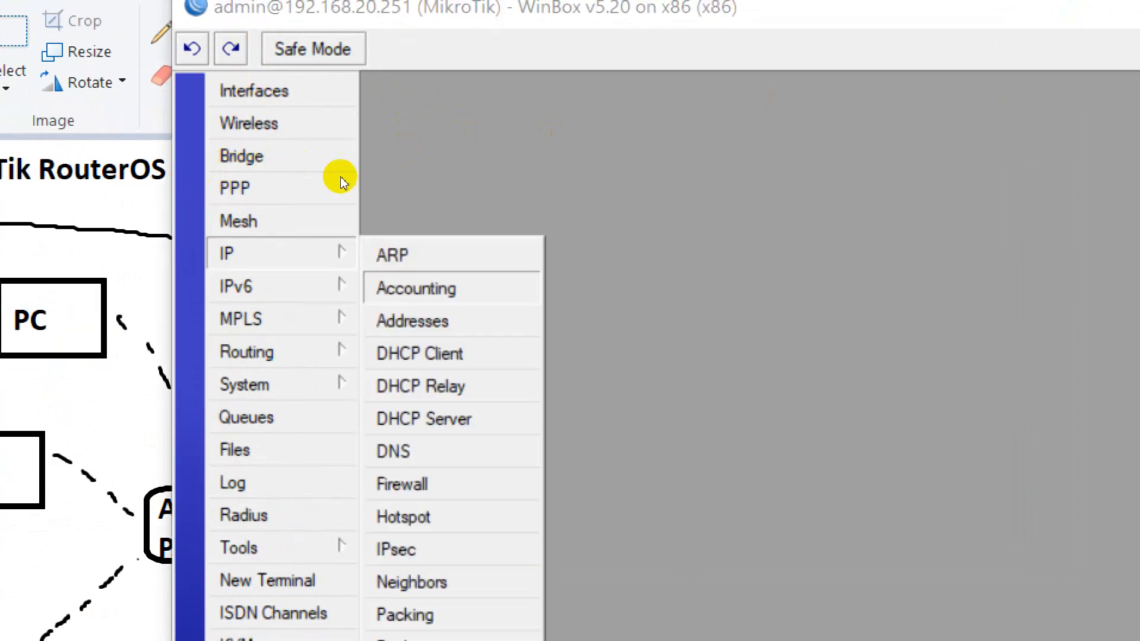
pyautogui.press('Down')
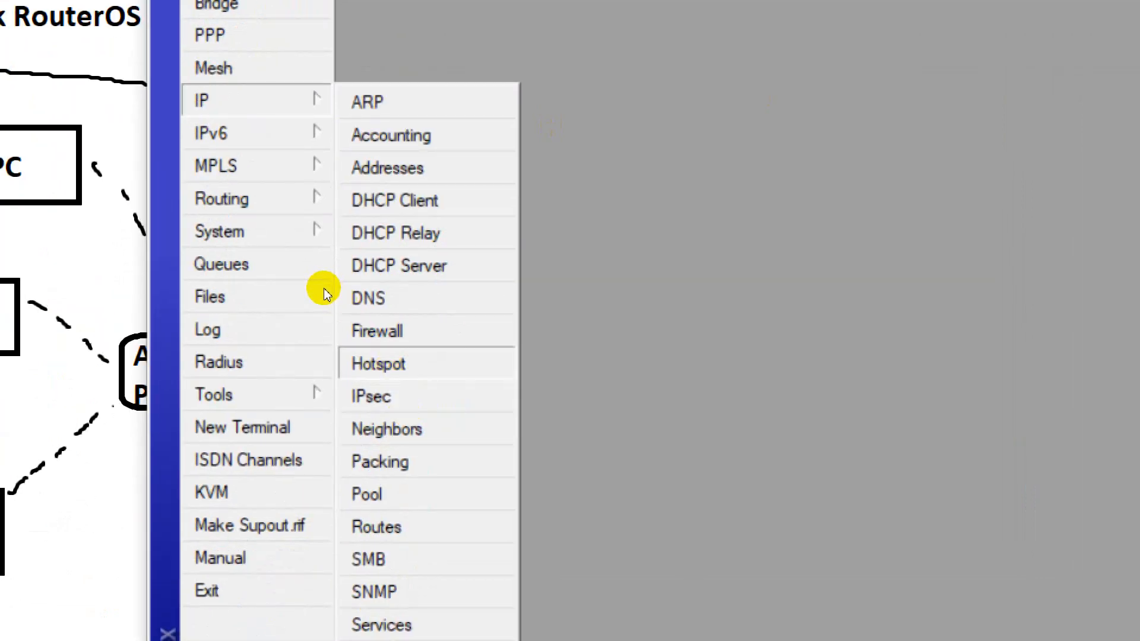
pyautogui.press('Return')
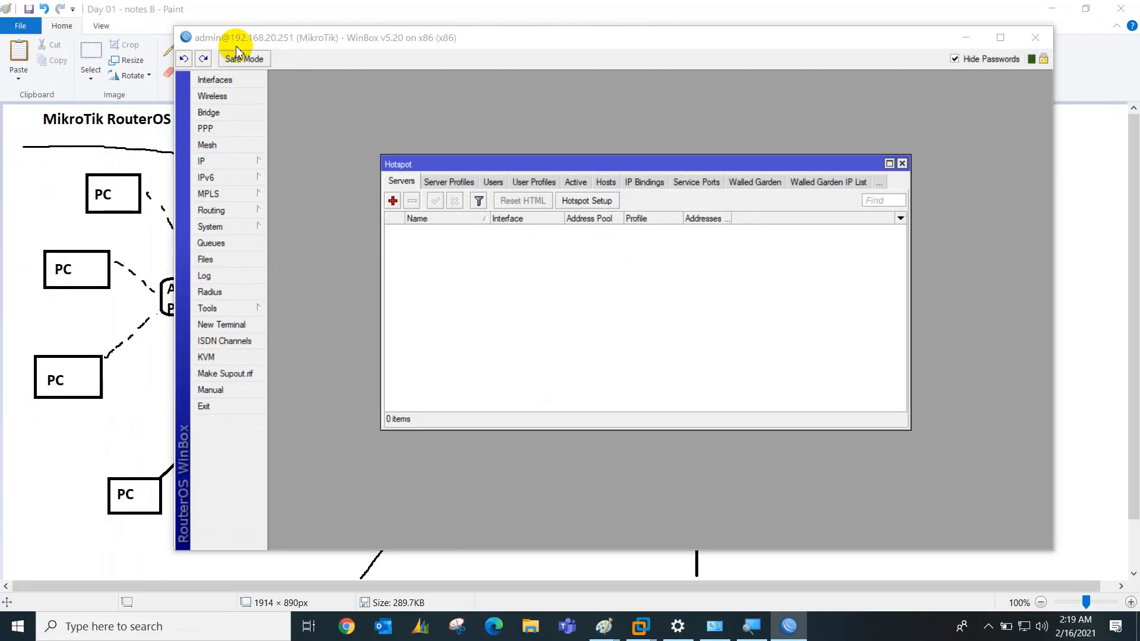
# Reposition the Hotspot window and inspect the default profile on the Server Profiles tab
pyautogui.click(450, 188)
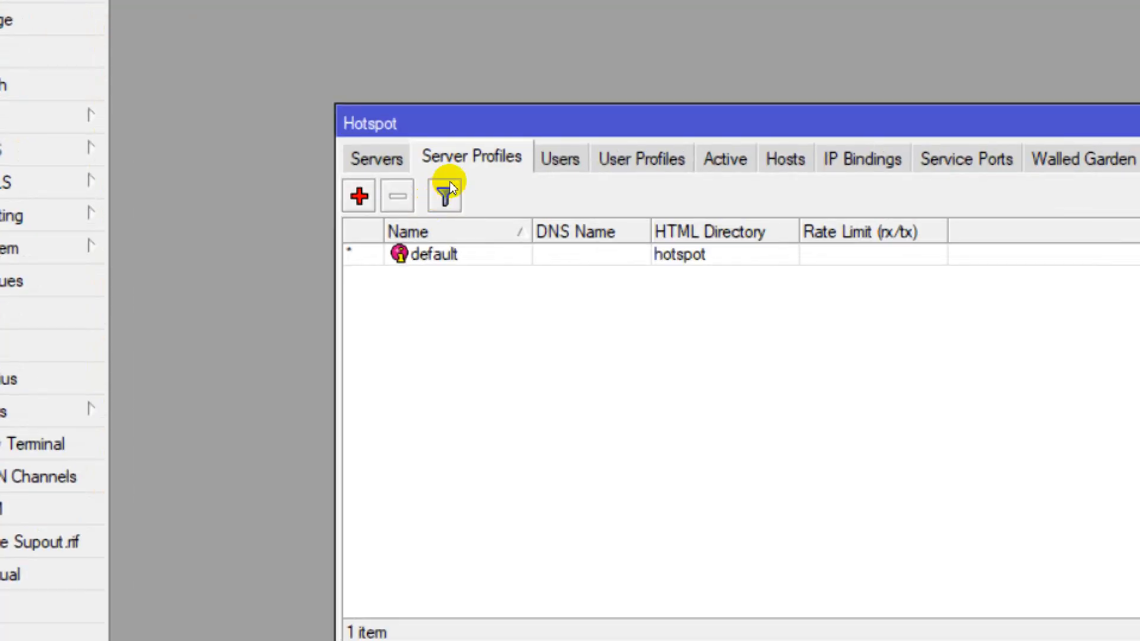
pyautogui.moveTo(484, 171); pyautogui.dragTo(353, 131)
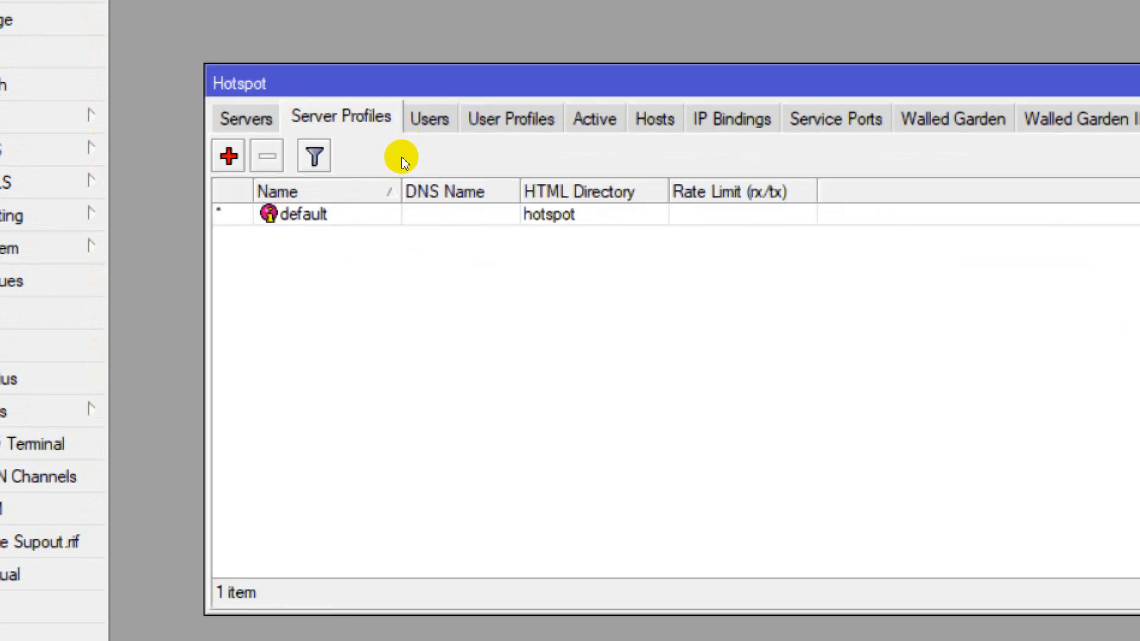
pyautogui.click(372, 213)
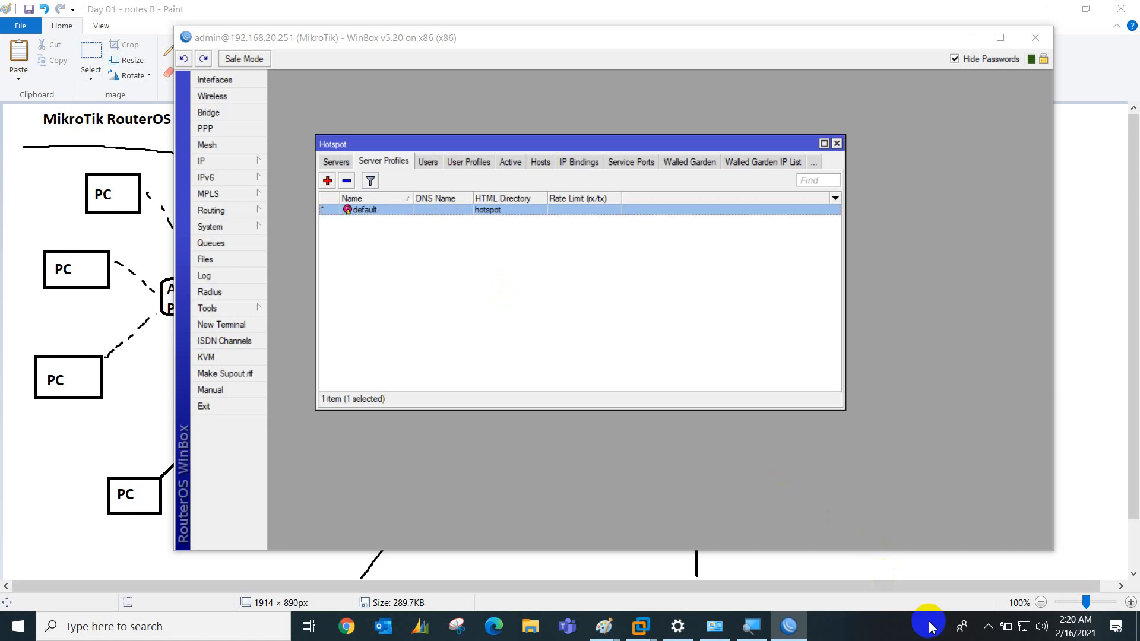
pyautogui.click(988, 627)
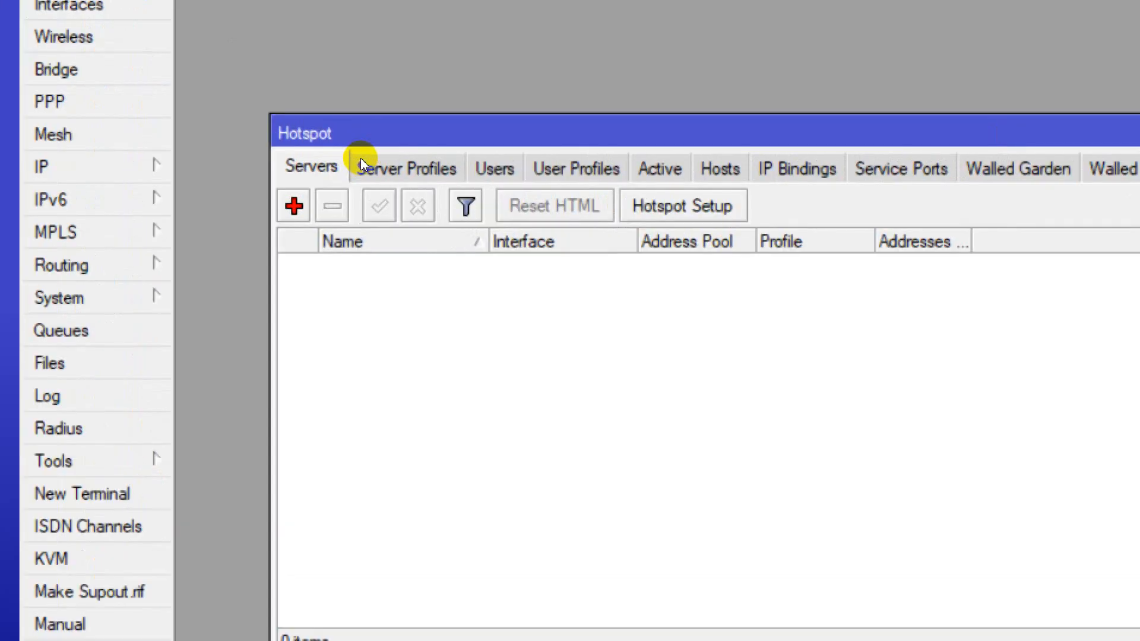
# Launch Hotspot Setup and choose LAN as the hotspot interface
pyautogui.click(683, 206)
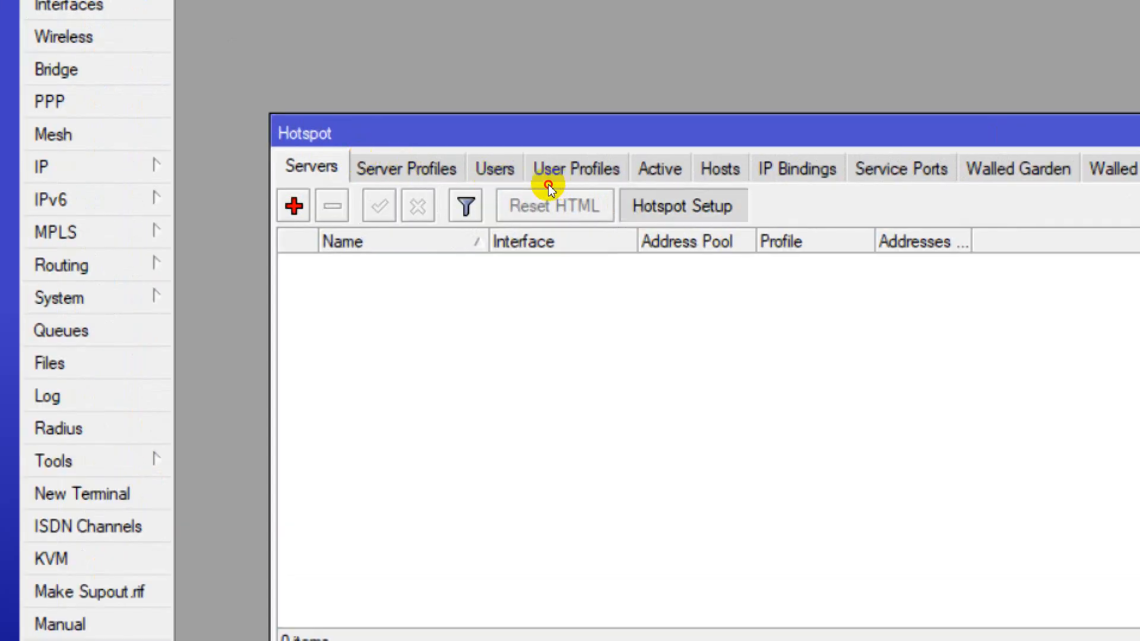
pyautogui.moveTo(834, 362); pyautogui.dragTo(559, 325)
pyautogui.moveTo(487, 240); pyautogui.dragTo(482, 241)
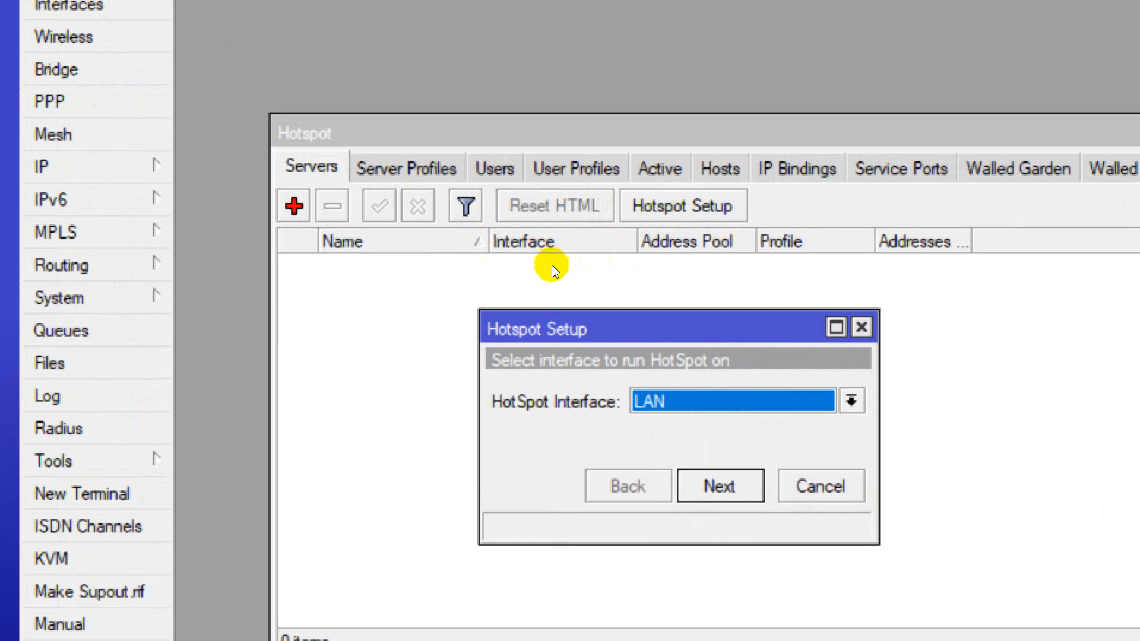
pyautogui.click(851, 400)
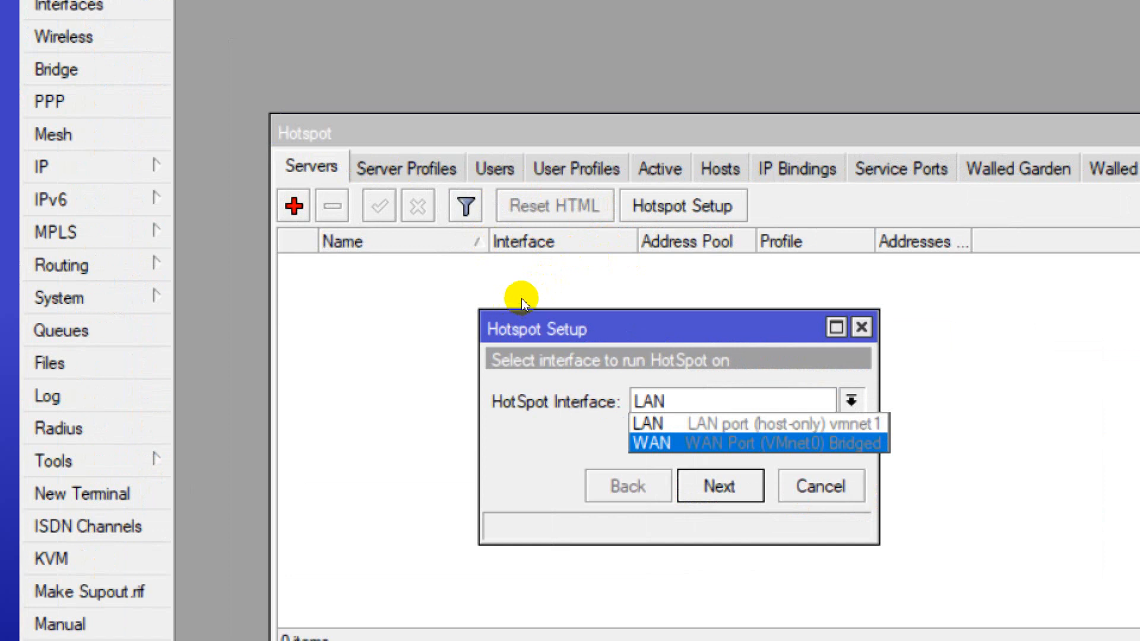
pyautogui.click(787, 443)
pyautogui.click(851, 401)
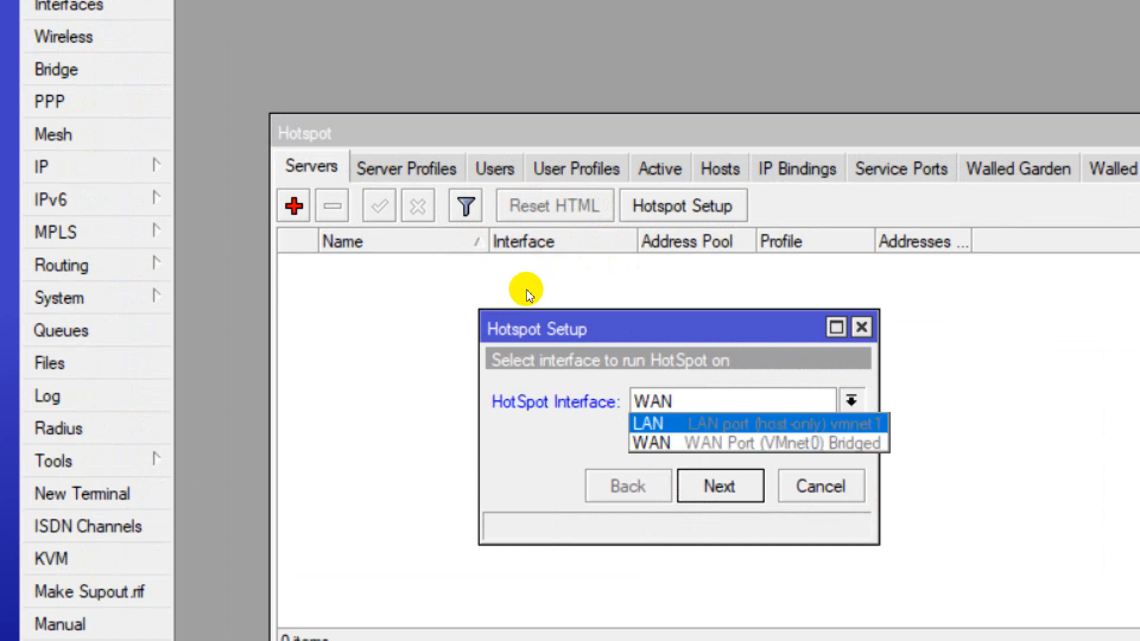
pyautogui.click(760, 424)
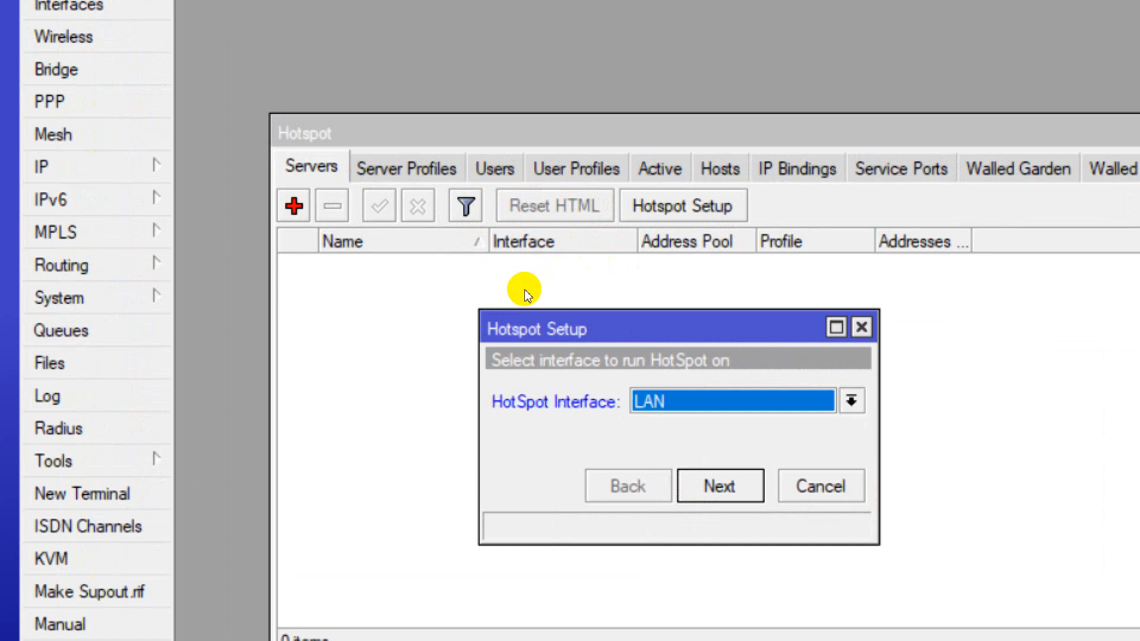
pyautogui.press('Return')
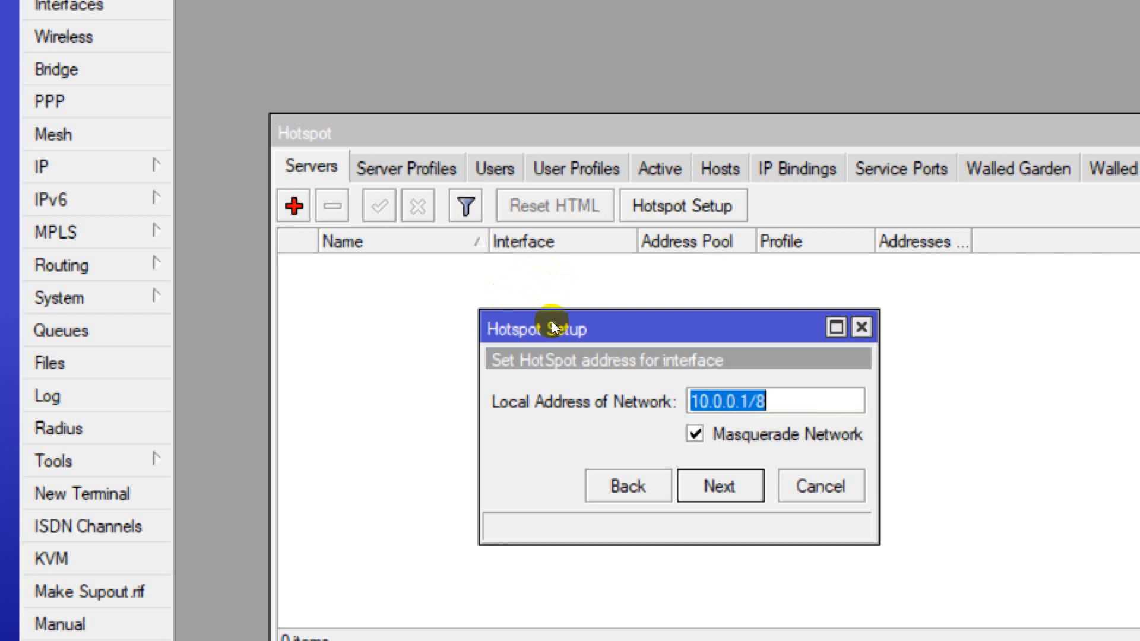
# Accept the 10.0.0.1/8 address, the suggested address pool, and no SSL certificate
pyautogui.press('Return')
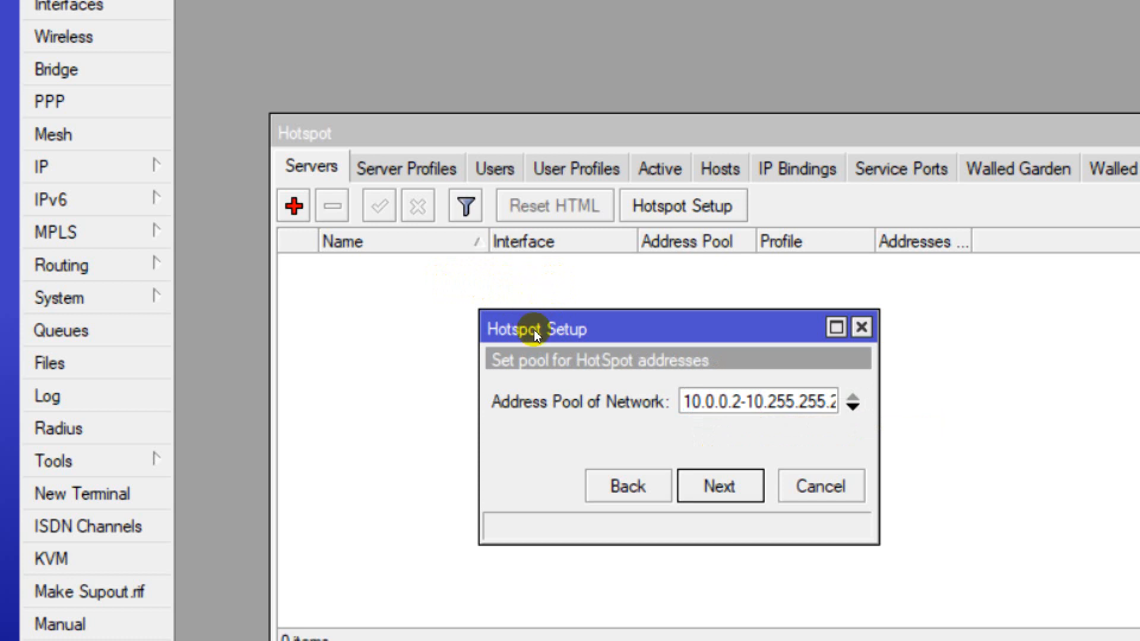
pyautogui.press('Return')
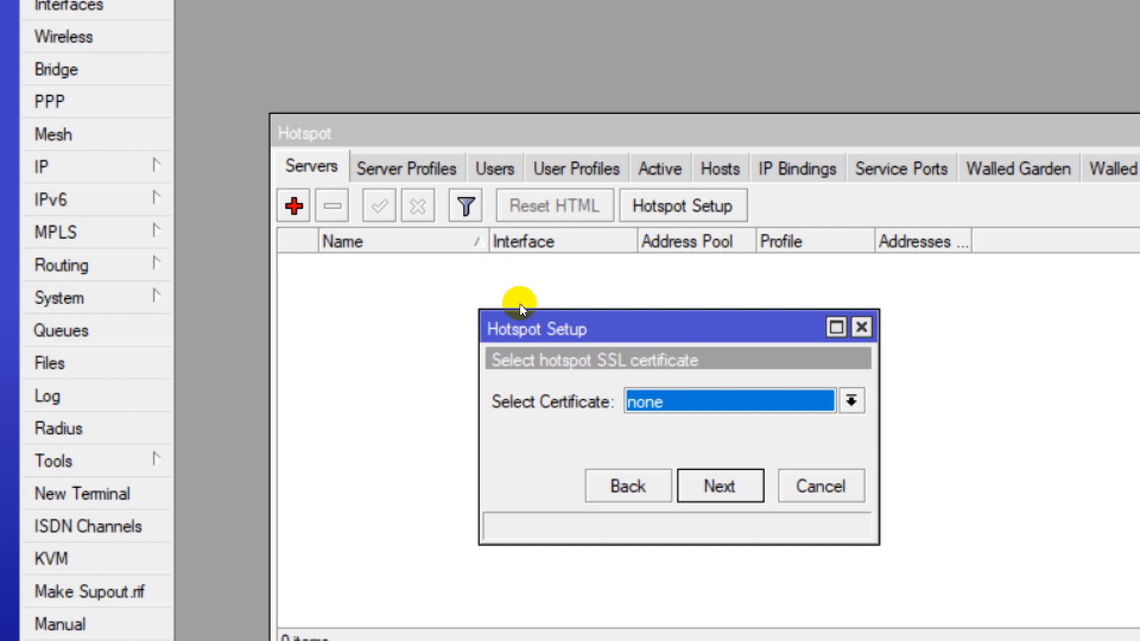
pyautogui.press('Return')
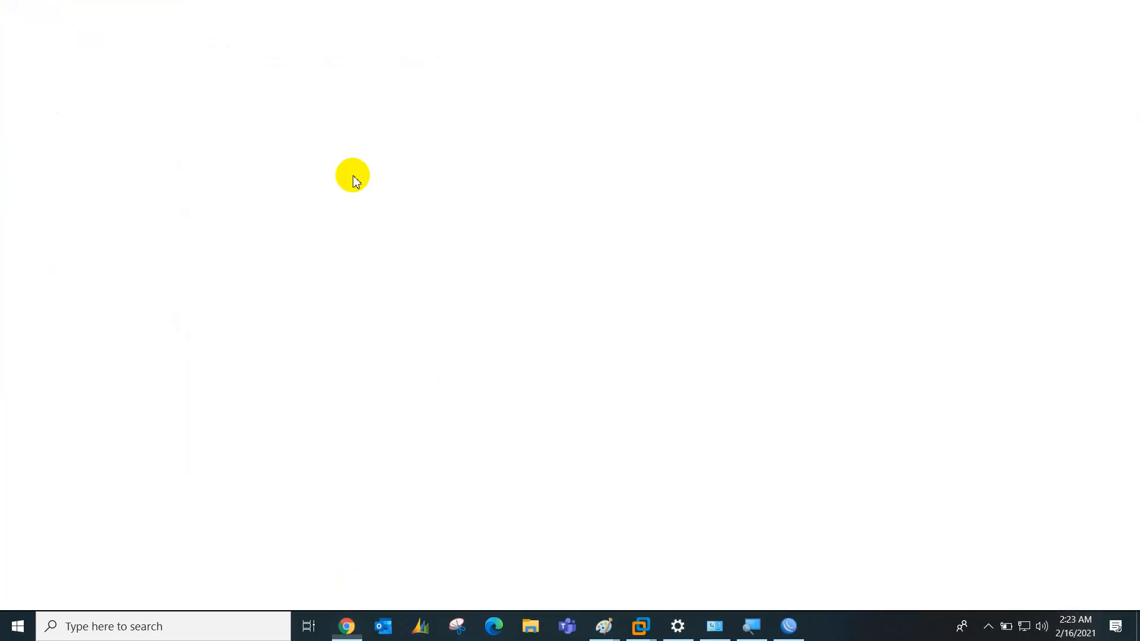
# Google 'smtp stands for' to find Simple Mail Transfer Protocol, then return to WinBox
pyautogui.write('smtp')
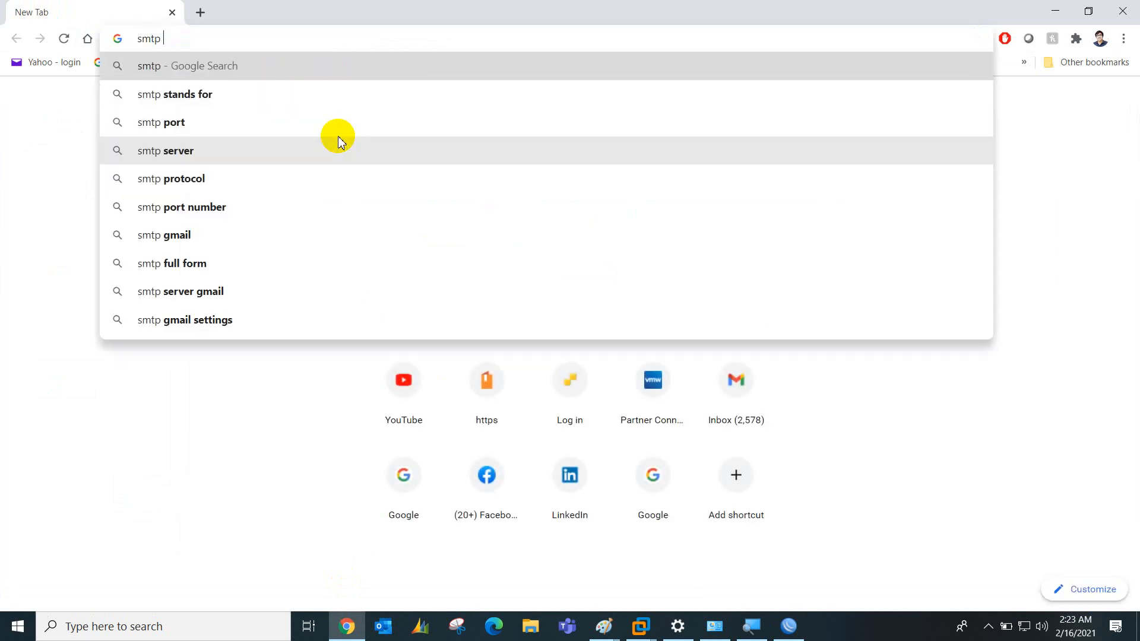
pyautogui.click(211, 94)
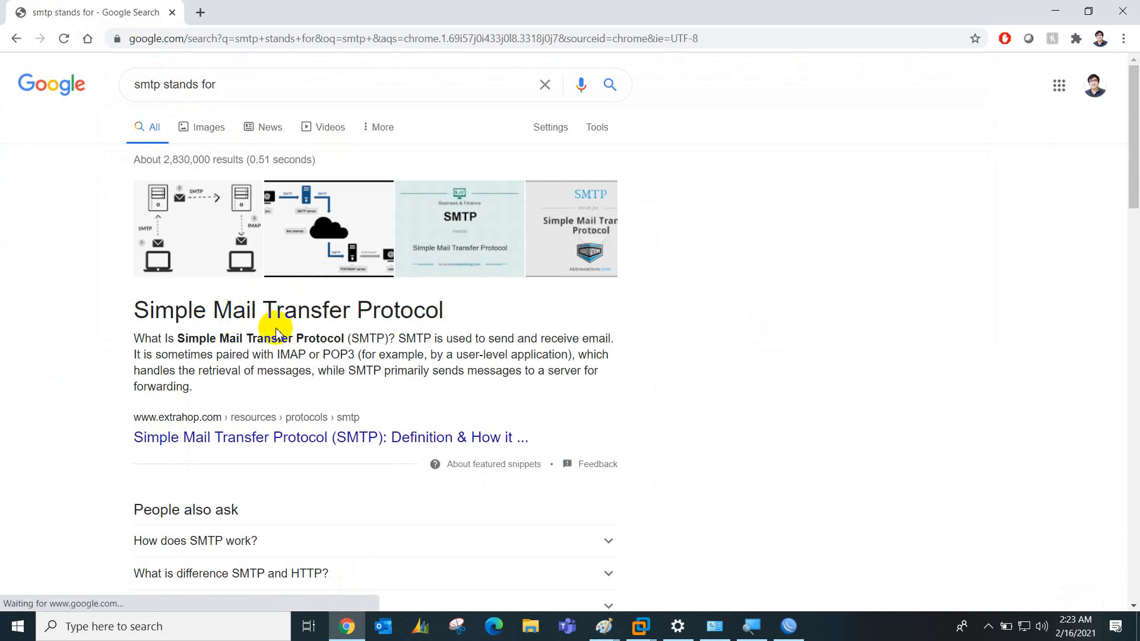
pyautogui.click(646, 624)
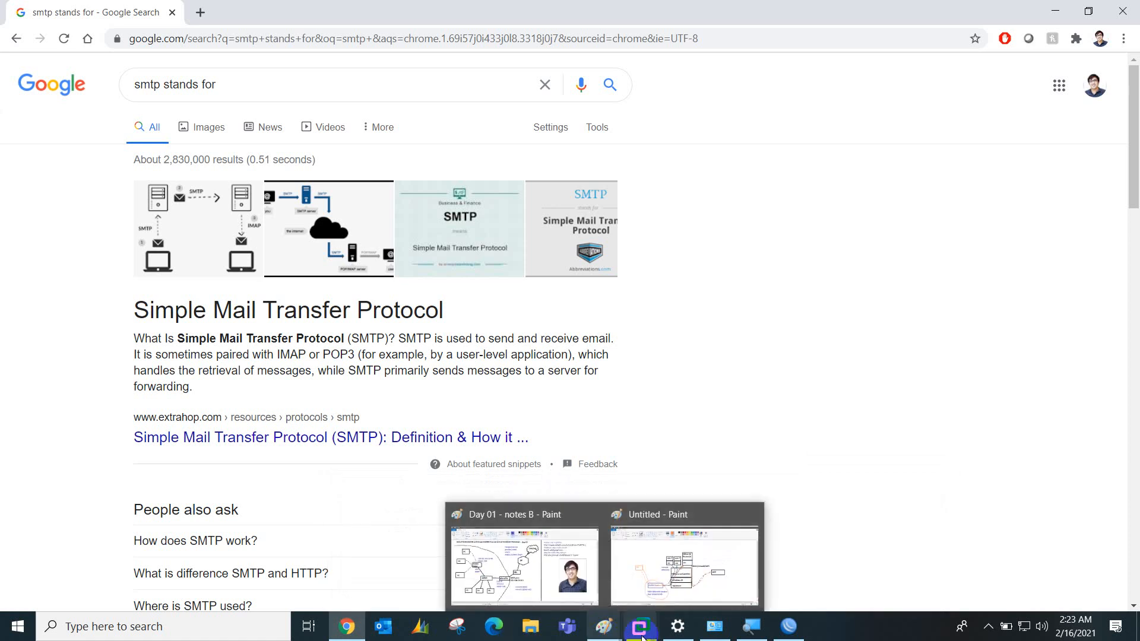
pyautogui.click(788, 626)
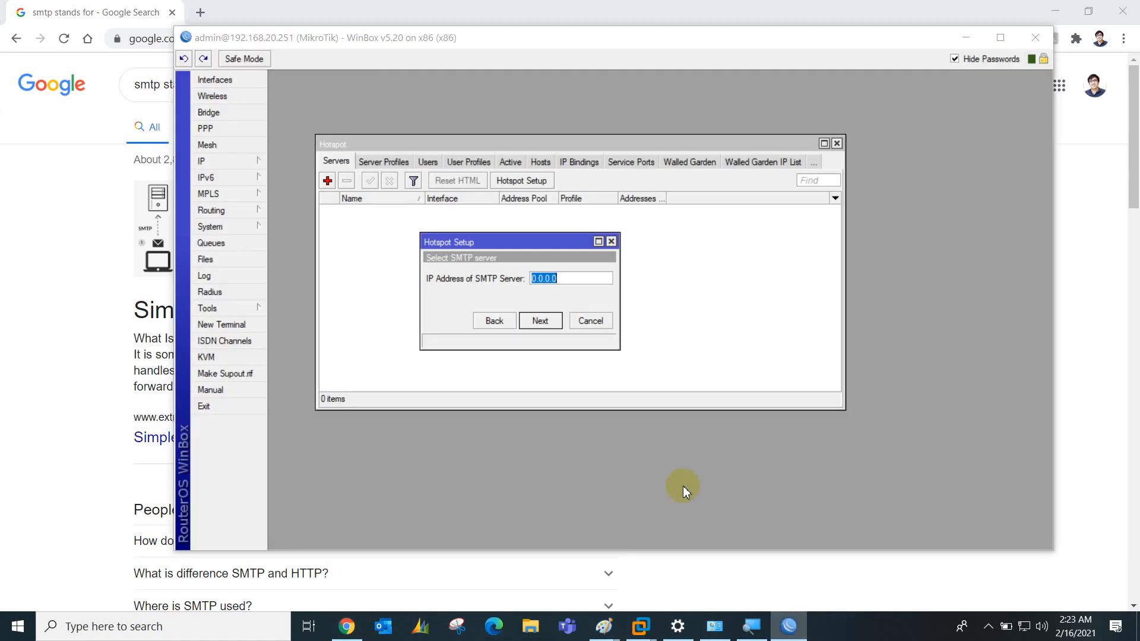
pyautogui.click(543, 322)
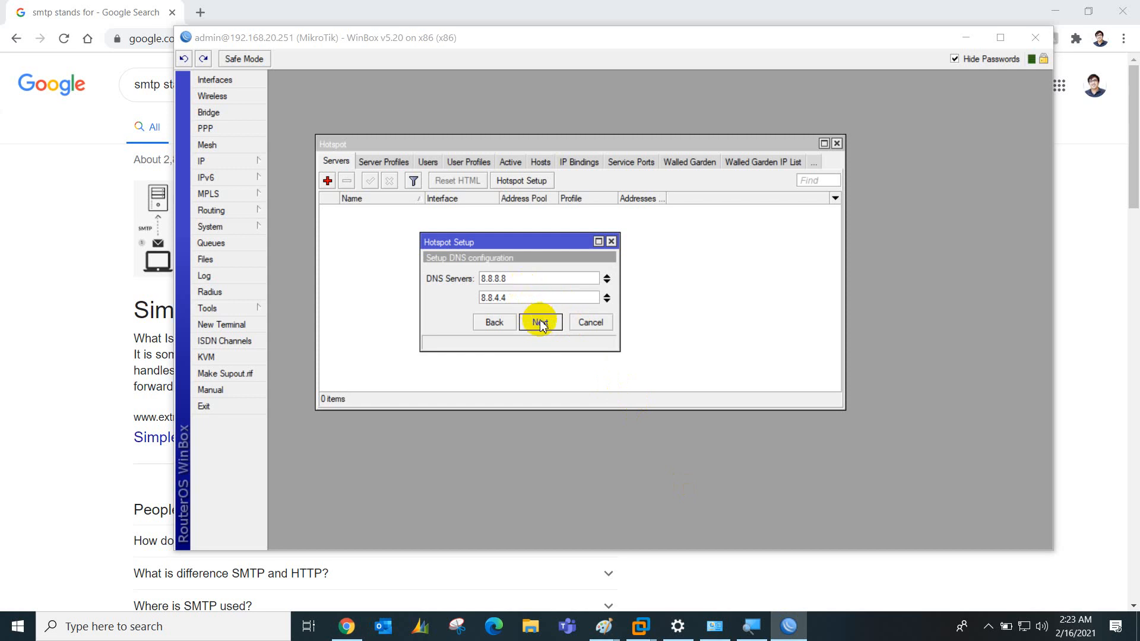
pyautogui.click(540, 322)
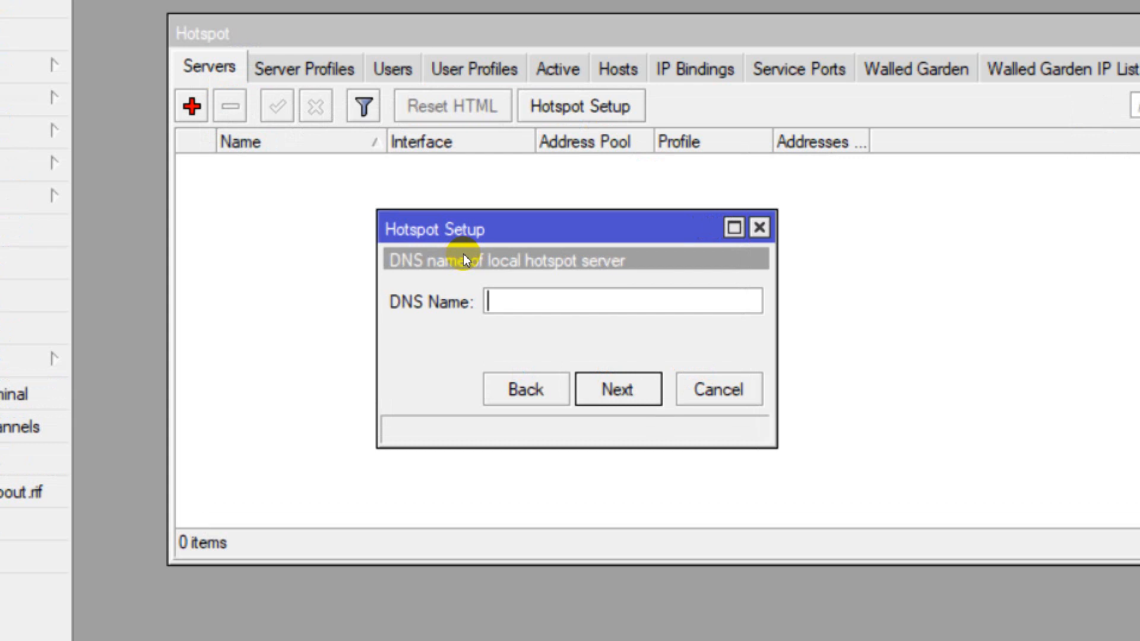
pyautogui.write('www.')
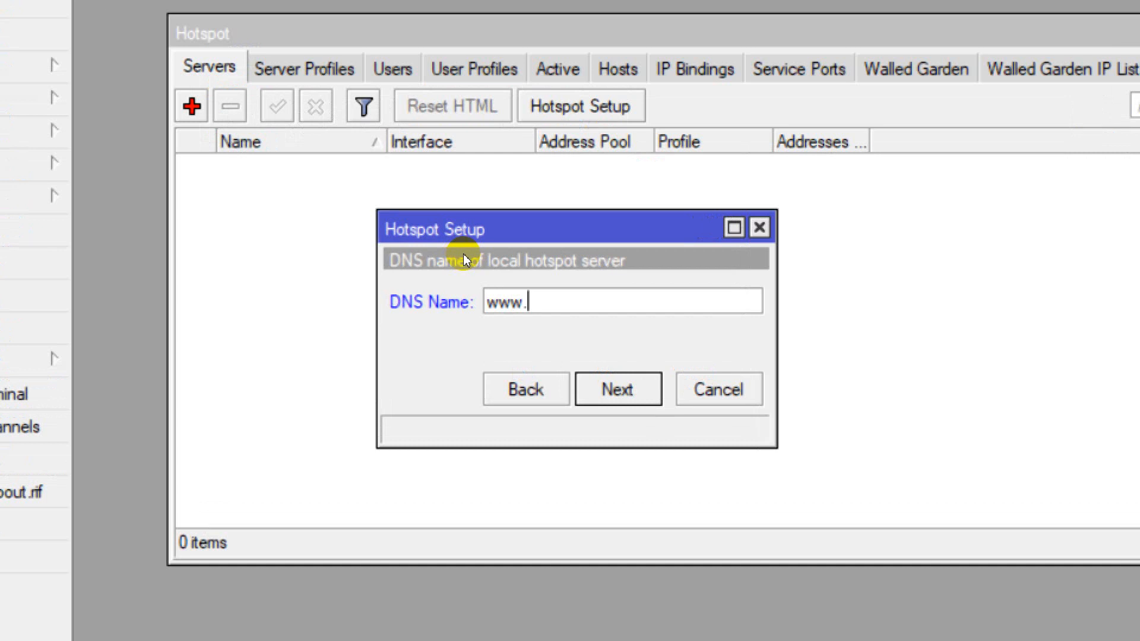
pyautogui.write('corelink')
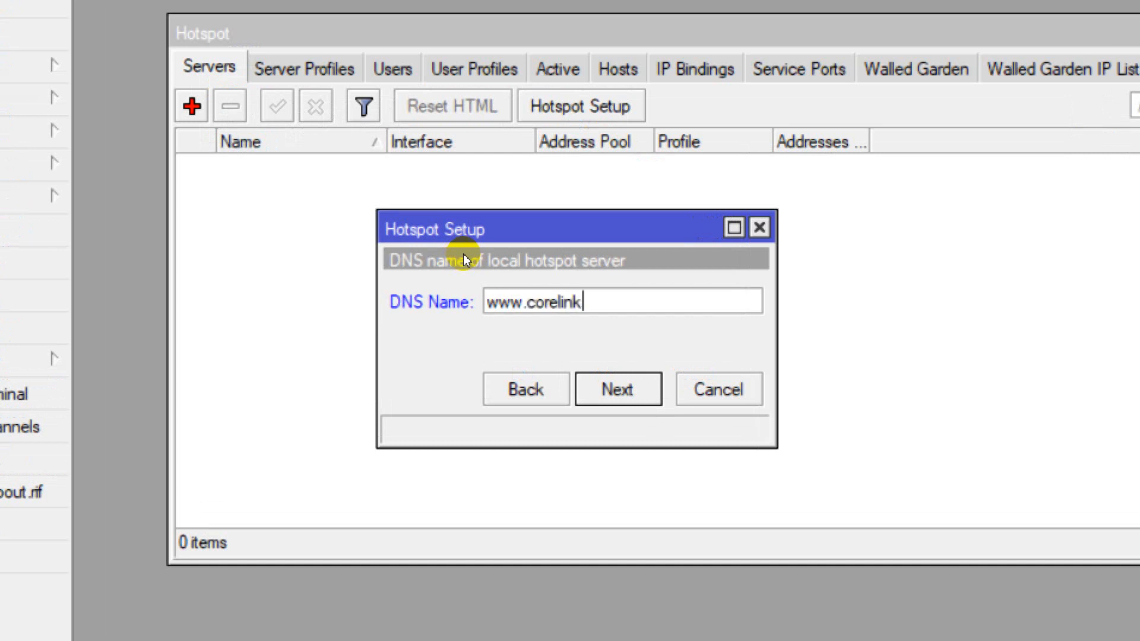
pyautogui.write('s.com.pk')
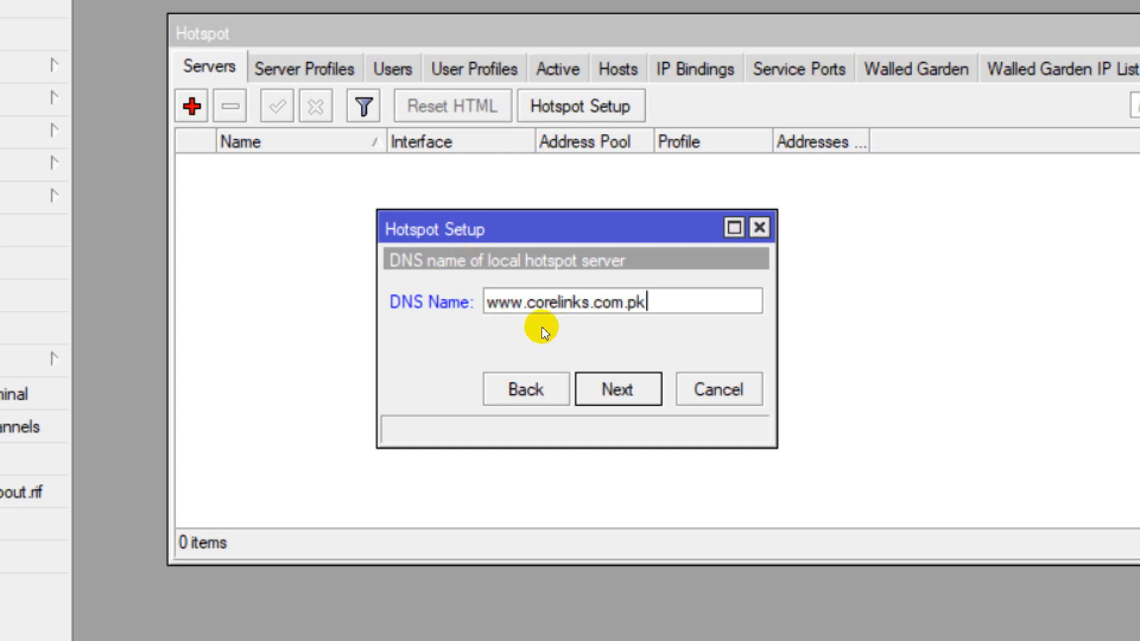
pyautogui.press('Return')
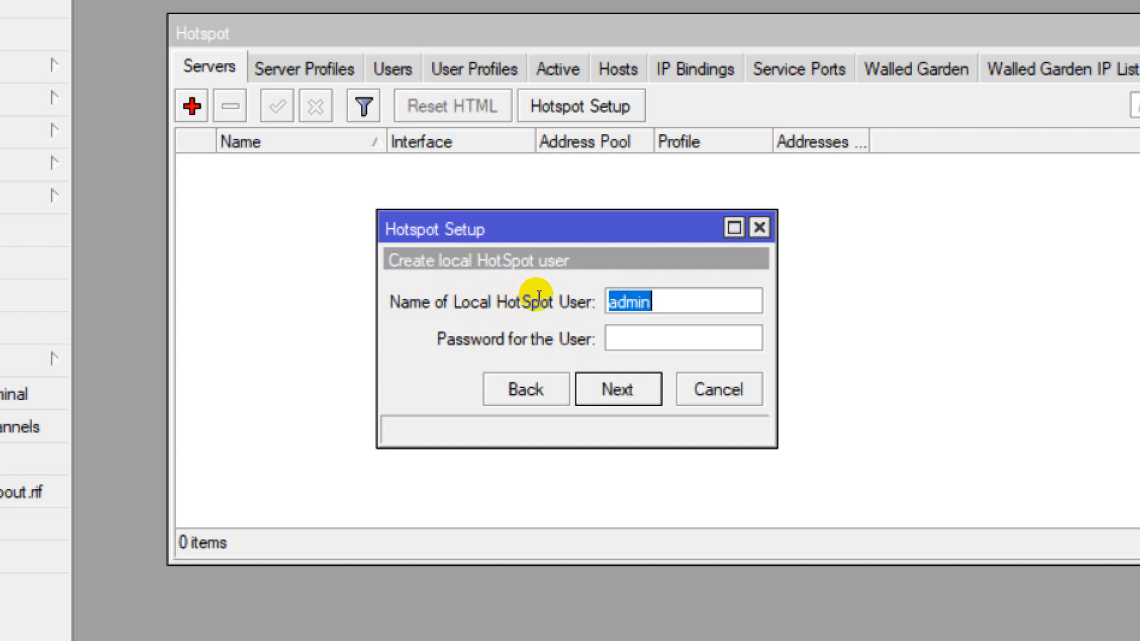
# Enter the hotspot user's password and finish the wizard, creating hotspot1 on LAN with dhcp_pool1 and hsprof1
pyautogui.press('Tab')
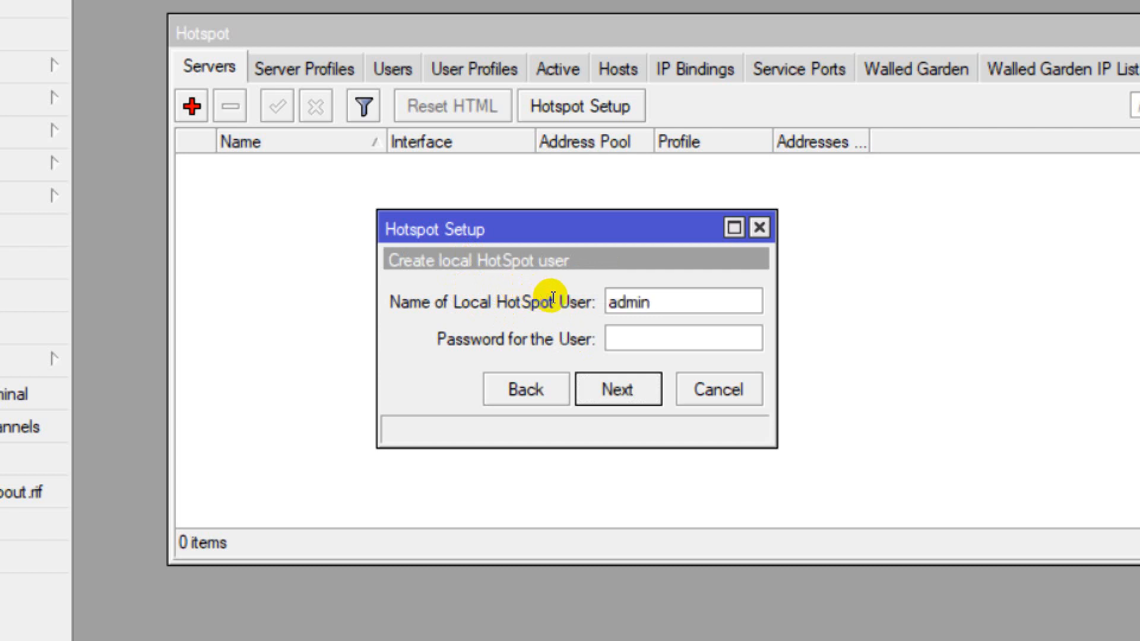
pyautogui.write('admin')
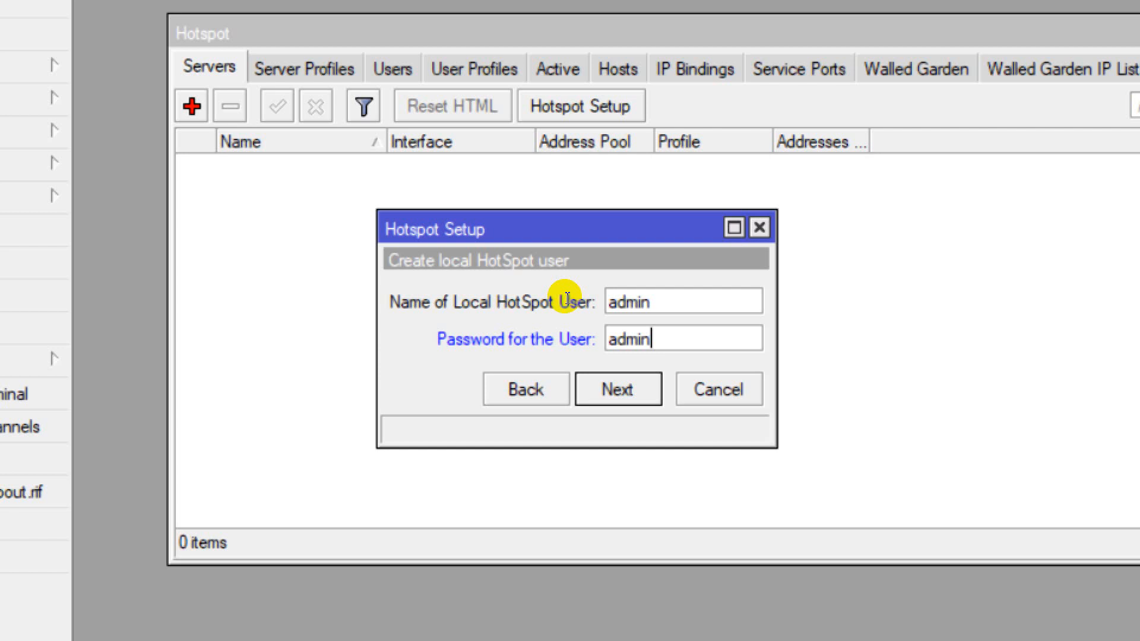
pyautogui.press('Return')
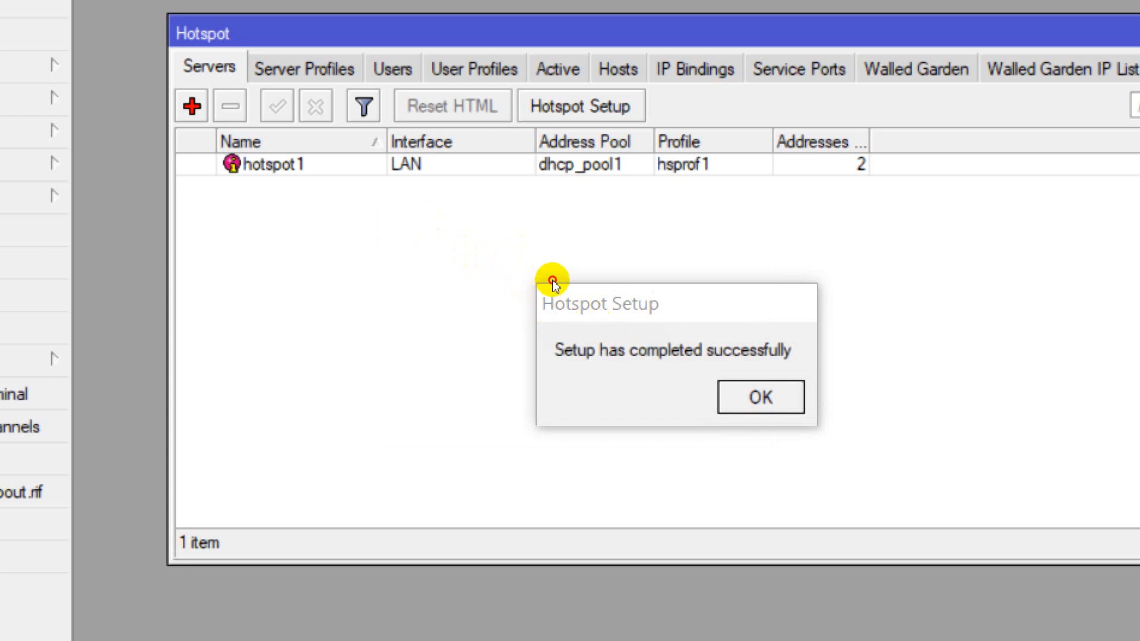
pyautogui.moveTo(594, 288); pyautogui.dragTo(513, 274)
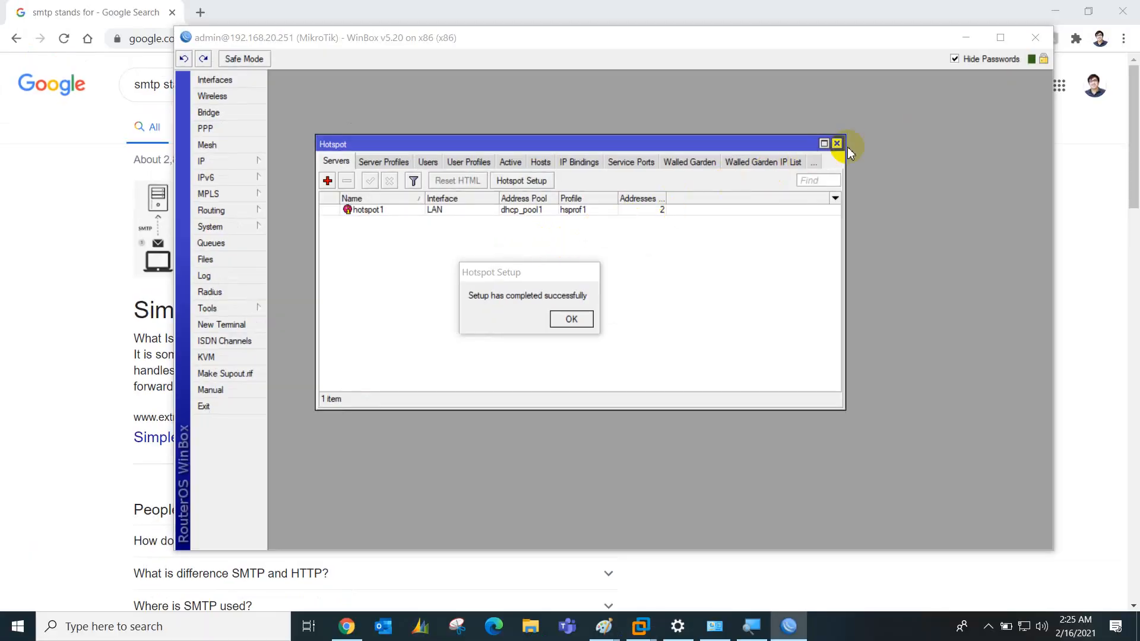
# Close the Hotspot window, which drops the router session with a 'Router has been disconnected!' error
pyautogui.click(836, 144)
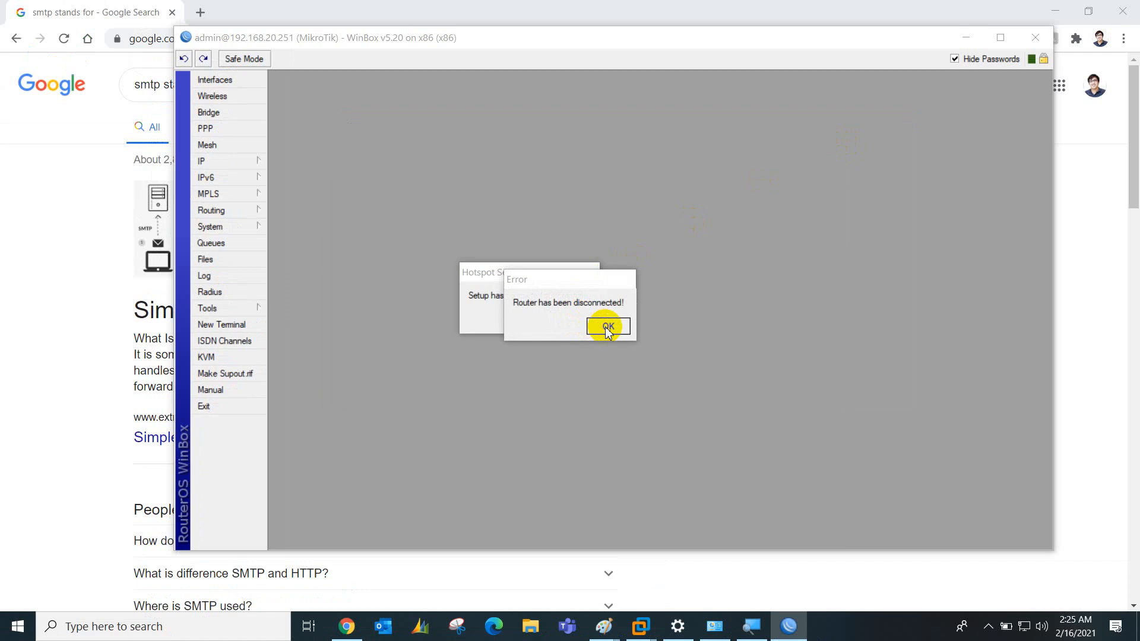
pyautogui.click(989, 626)
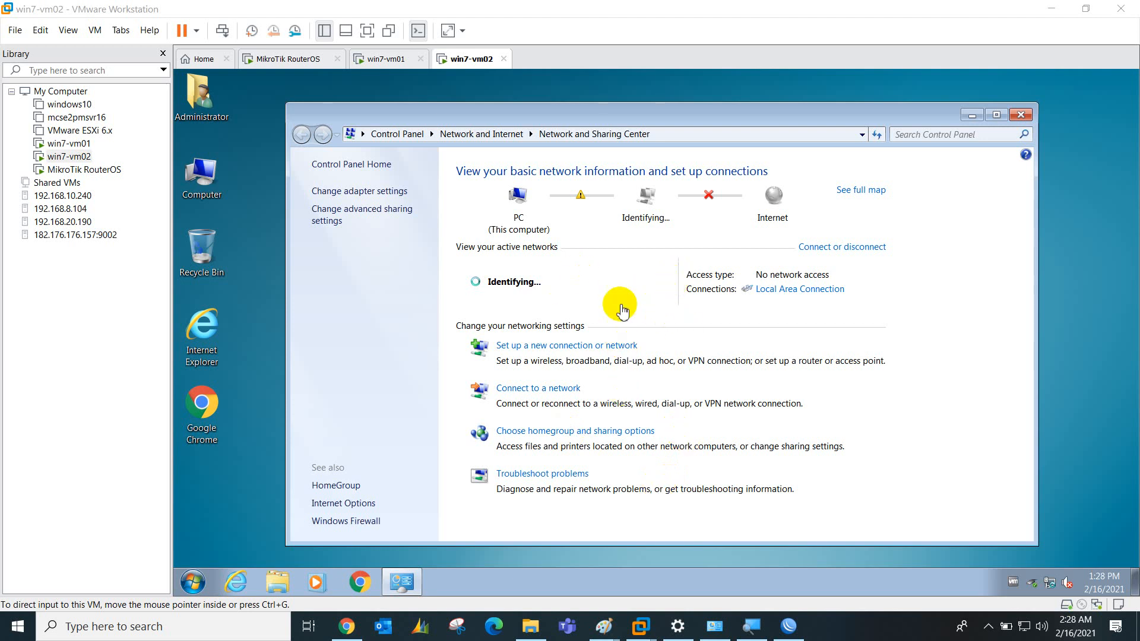
# Connect win7-vm02's network adapter to the custom VMnet0 network in its VM settings
pyautogui.click(594, 300)
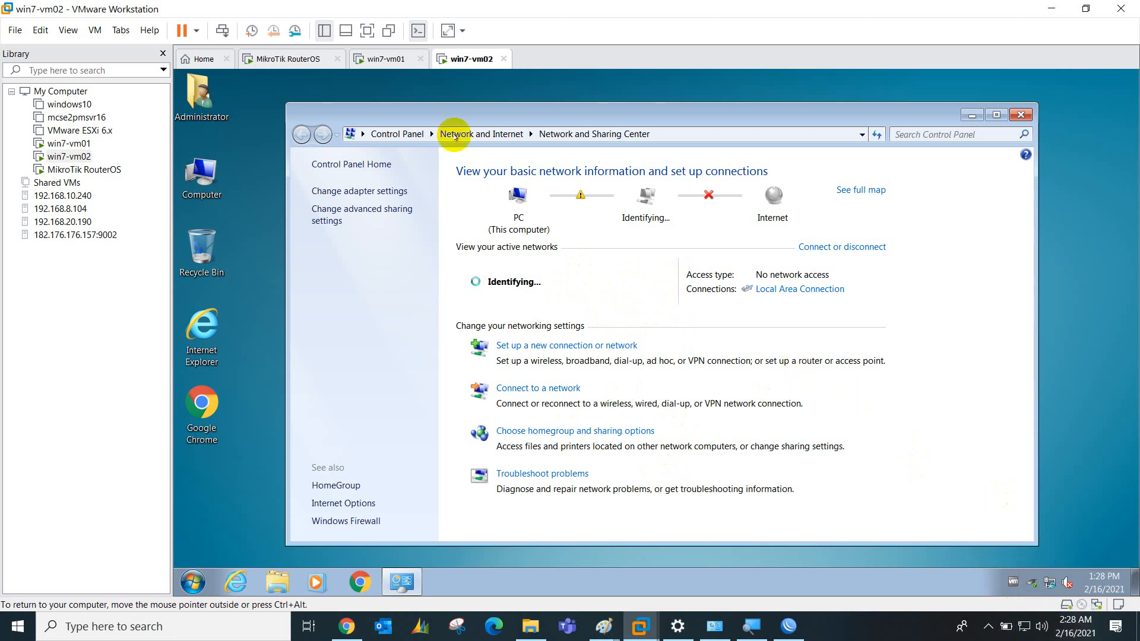
pyautogui.rightClick(470, 65)
pyautogui.click(497, 236)
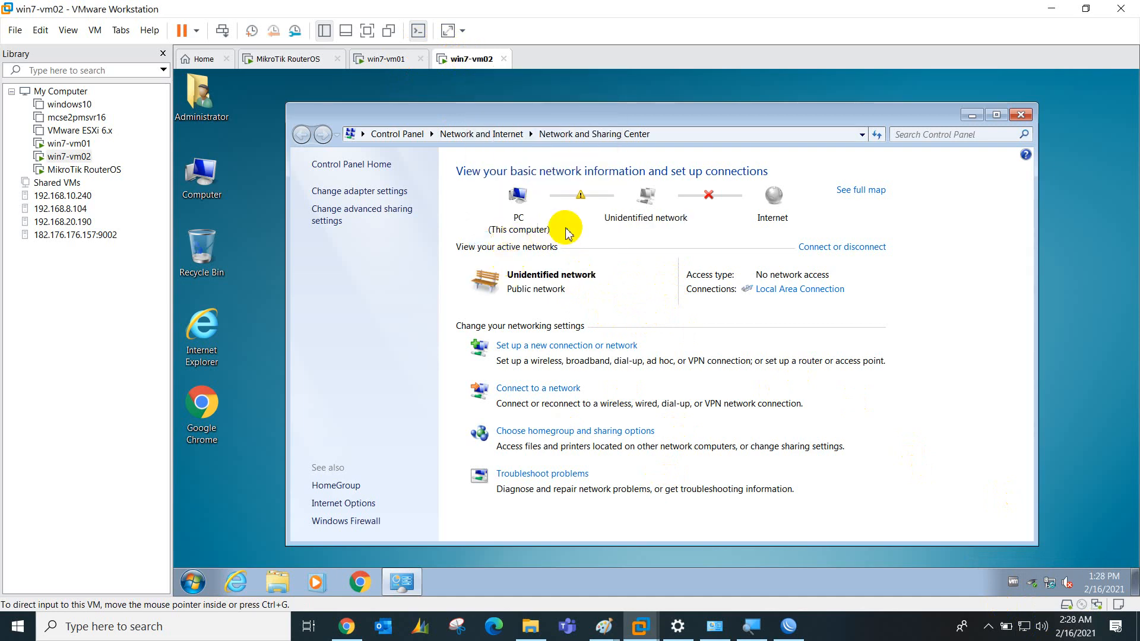
pyautogui.click(475, 174)
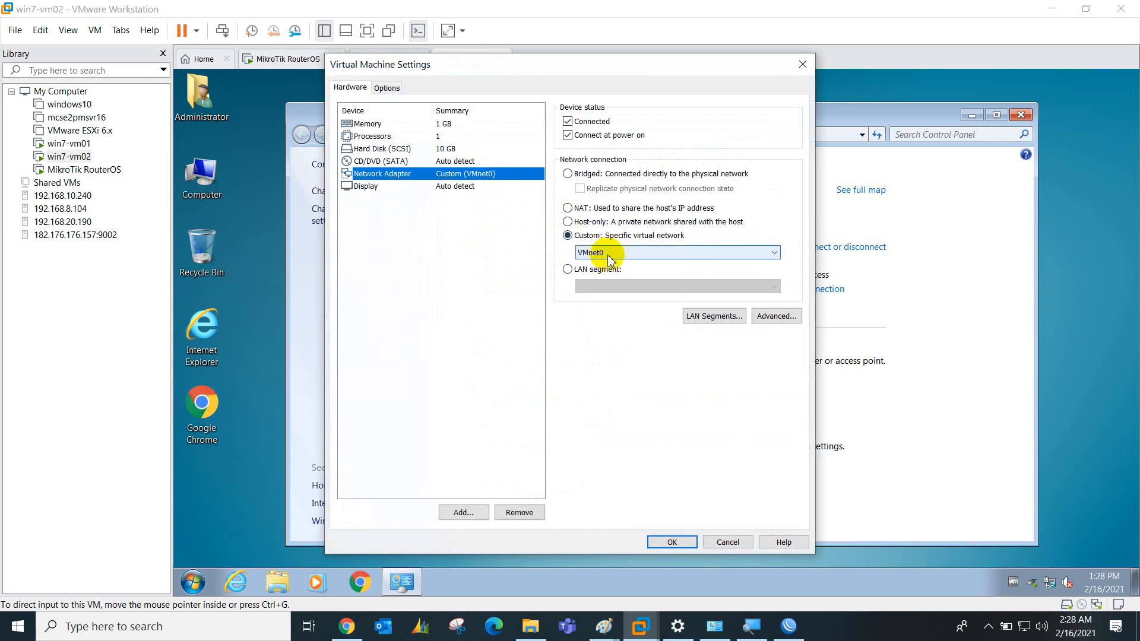
pyautogui.click(657, 543)
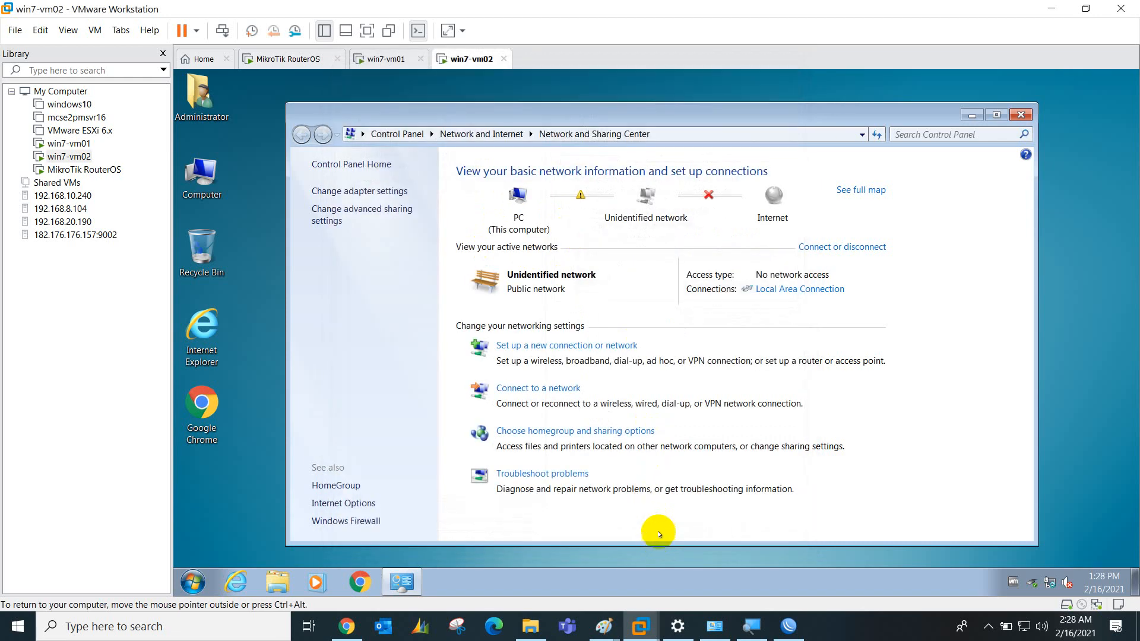
# Check the Local Area Connection's address details, then bring up its IPv4 properties
pyautogui.click(790, 289)
pyautogui.click(567, 316)
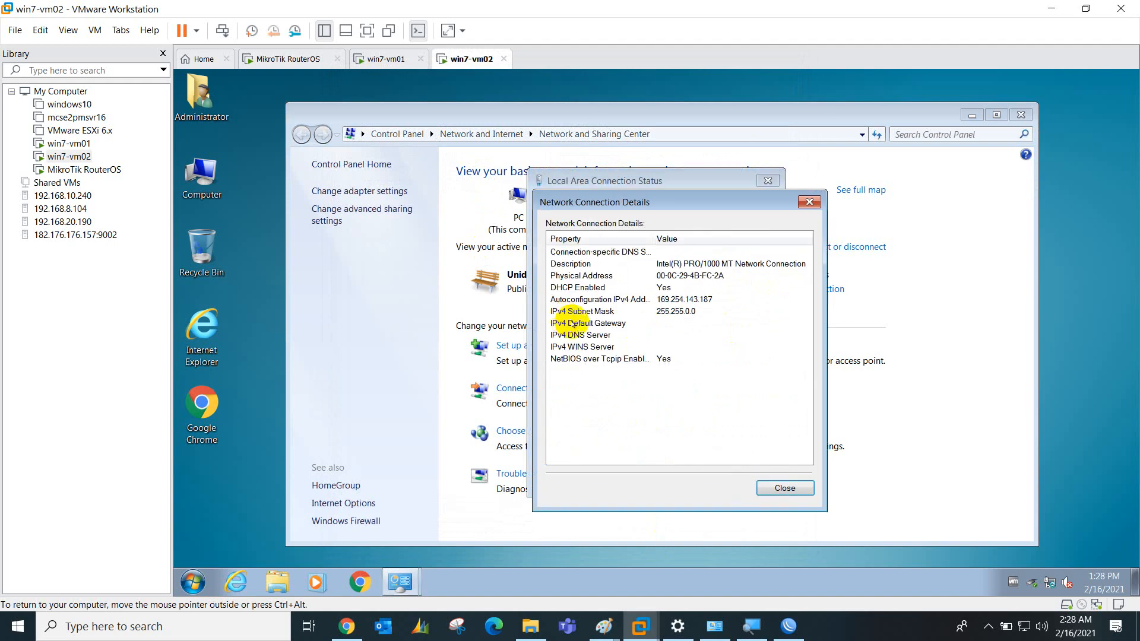
pyautogui.click(785, 488)
pyautogui.click(573, 516)
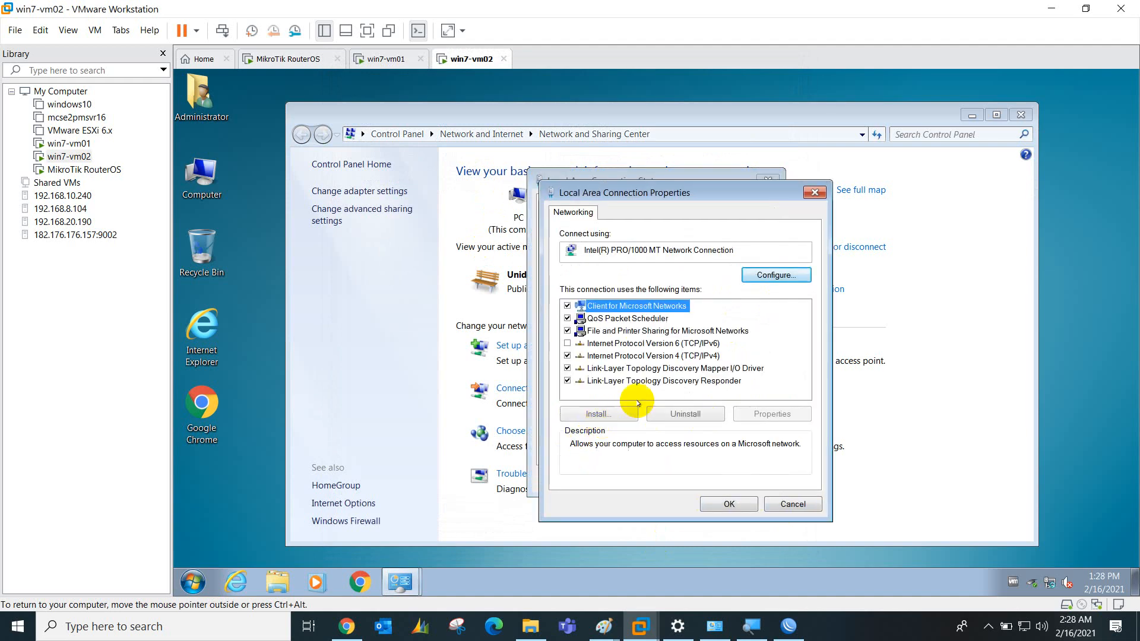
pyautogui.doubleClick(683, 355)
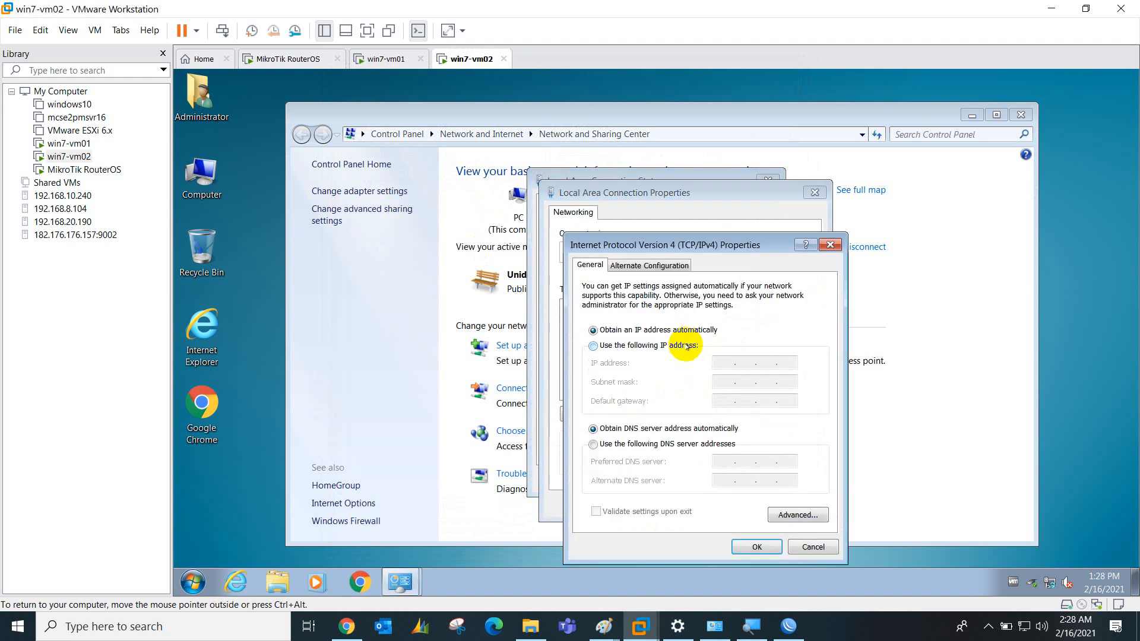
# Set static IP 192.168.20.111, mask 255.255.255.0, gateway and DNS 192.168.20.1, and confirm
pyautogui.click(686, 345)
pyautogui.write('192 . 168 . 20 . 1')
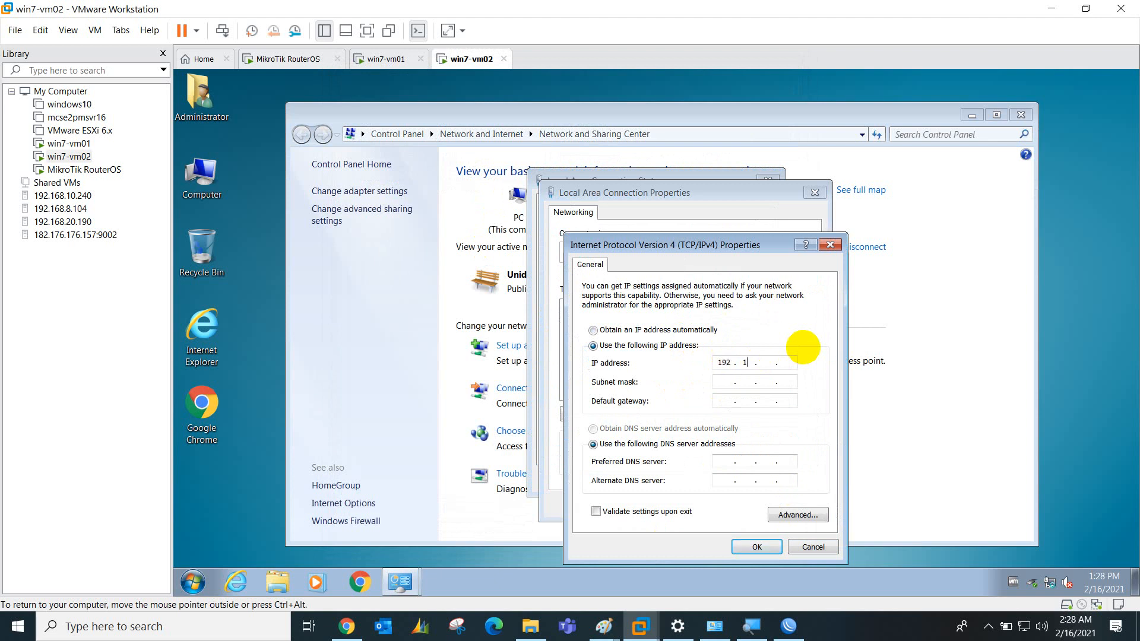
pyautogui.write('11')
pyautogui.press('Tab')
pyautogui.press('Tab')
pyautogui.write('192.168.')
pyautogui.press('BackSpace')
pyautogui.write('8.20.1')
pyautogui.press('Tab')
pyautogui.press('Tab')
pyautogui.write('192168.20.')
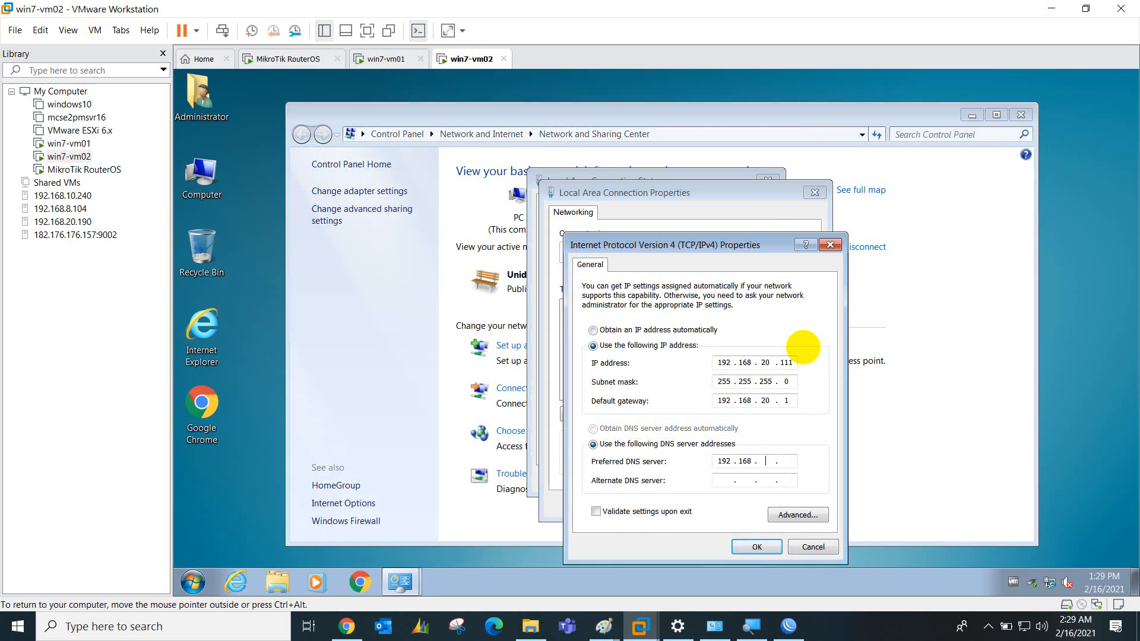
pyautogui.write('1')
pyautogui.click(745, 549)
pyautogui.click(729, 504)
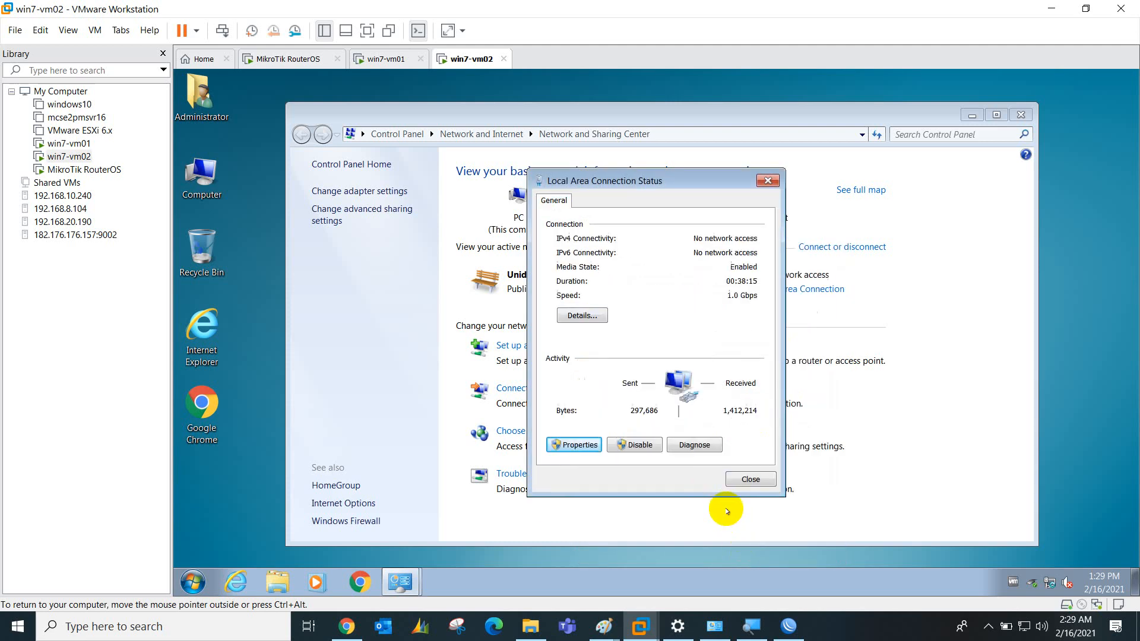
pyautogui.click(747, 479)
pyautogui.click(191, 583)
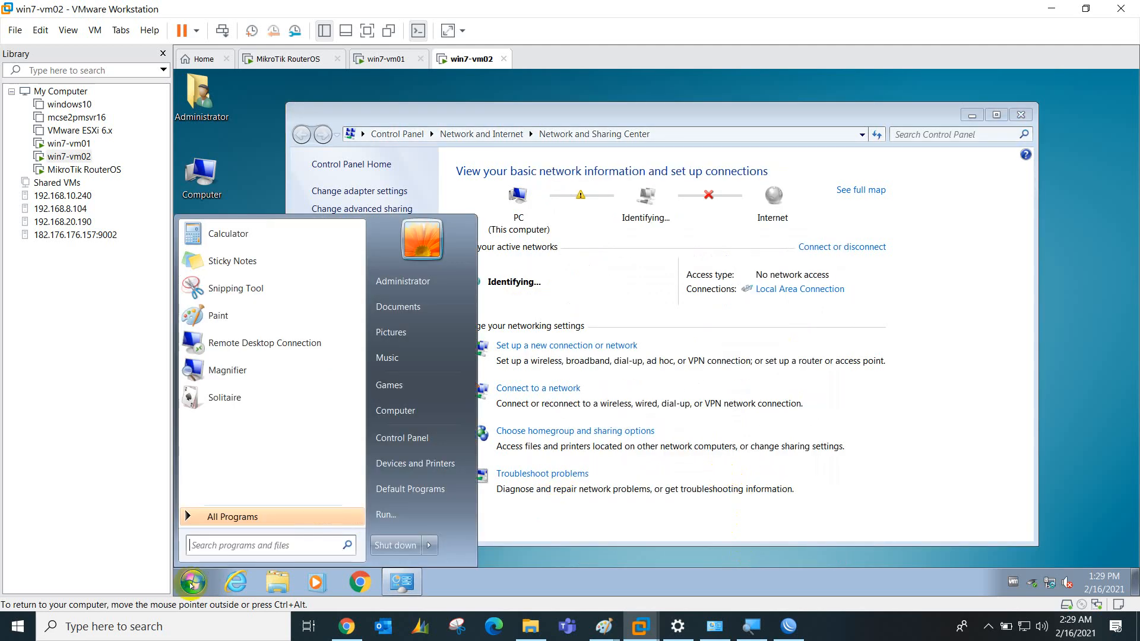
# Launch a command prompt with cmd and ping the gateway 192.168.20.1
pyautogui.write('cmd')
pyautogui.press('Return')
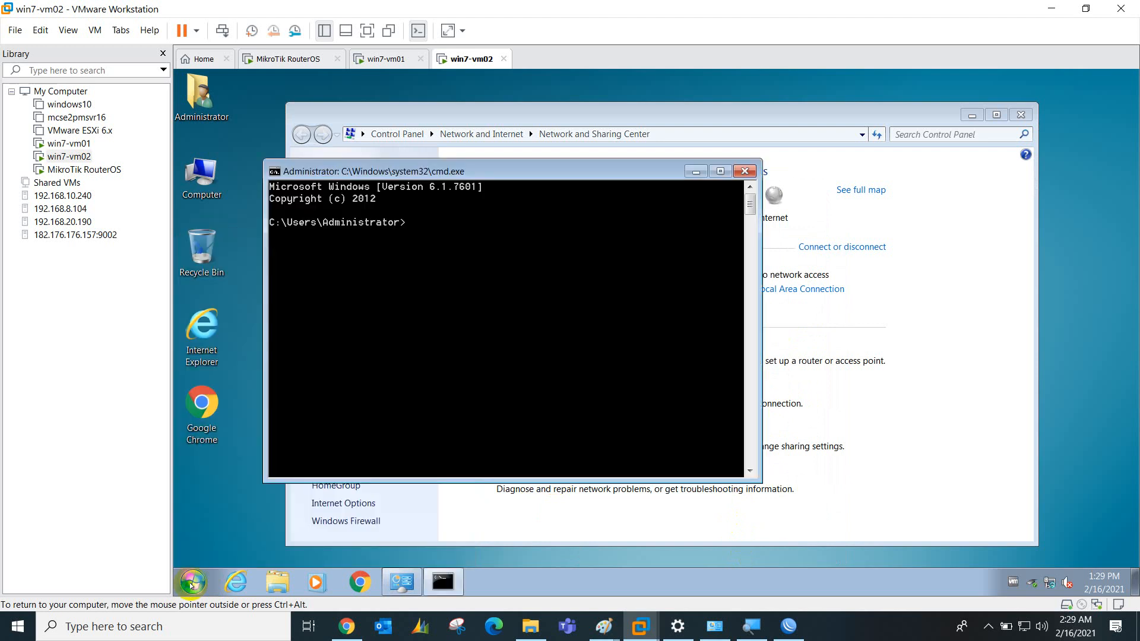
pyautogui.write('ping 192.168.20.1')
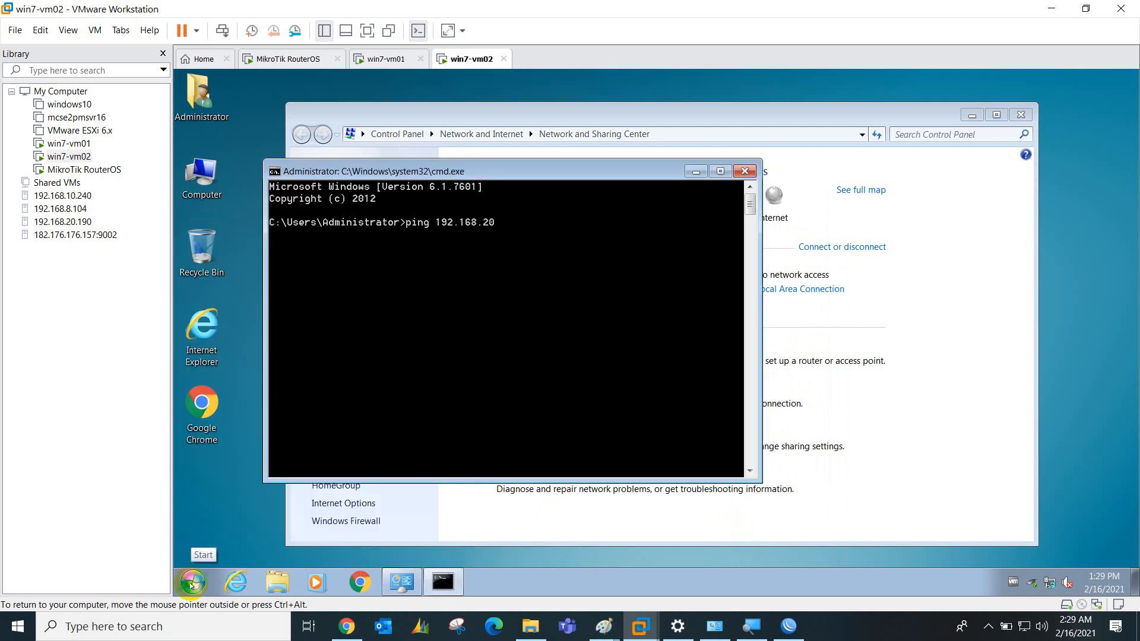
pyautogui.press('Return')
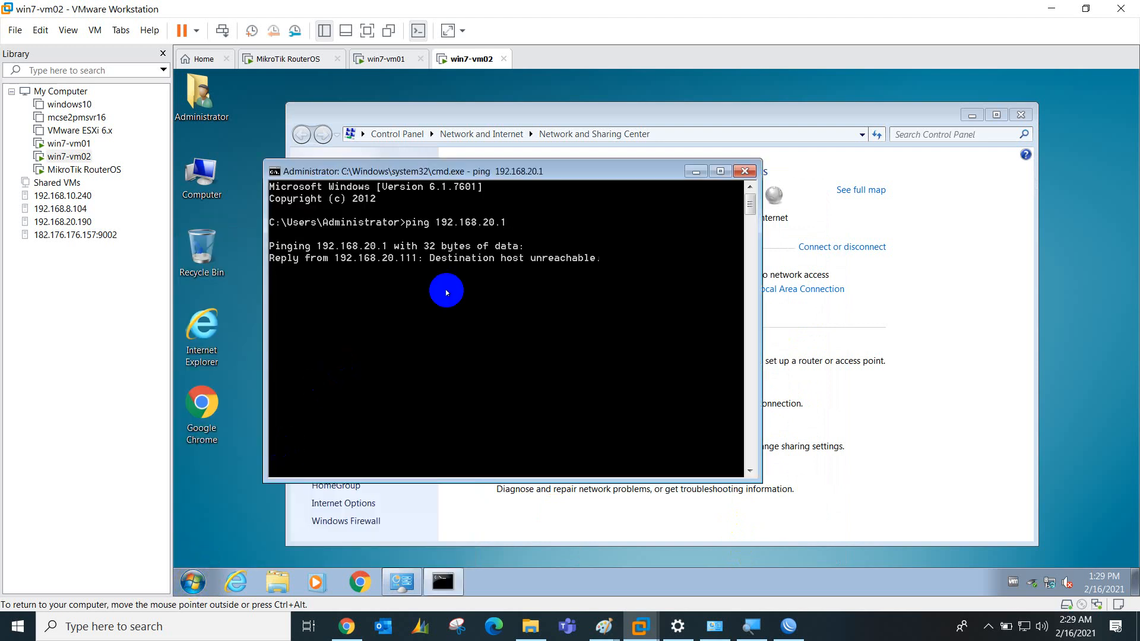
# Stop the ping and start a continuous ping with 'ping 192.168.20.1 -t'
pyautogui.hotkey('ctrl', 'c')
pyautogui.write('ping 19')
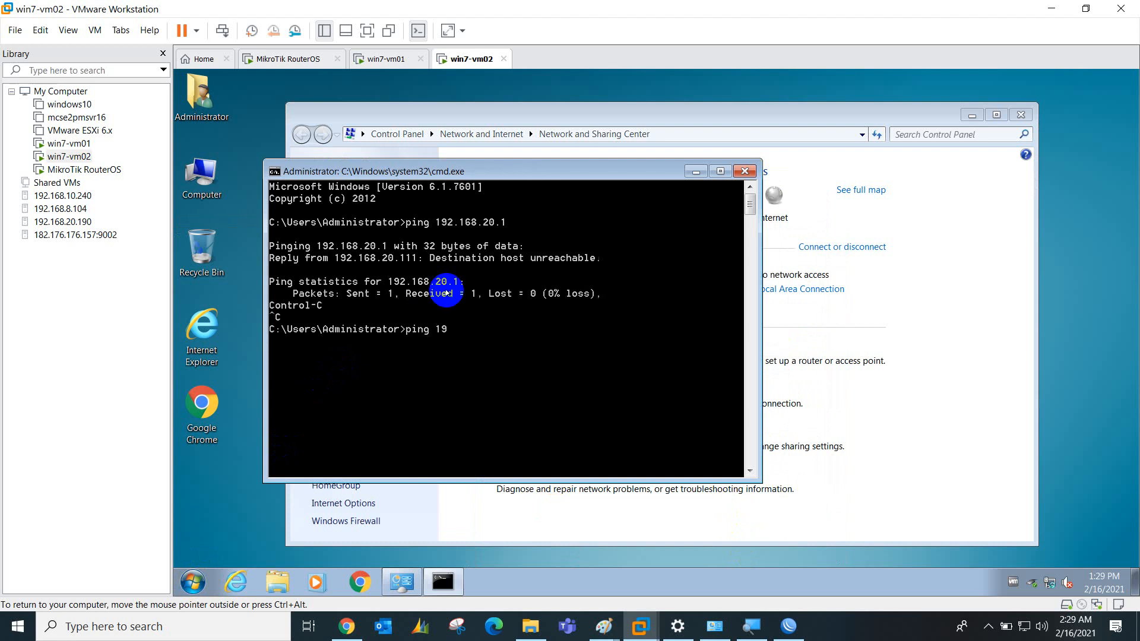
pyautogui.write('2.168.20.1 -t')
pyautogui.press('Return')
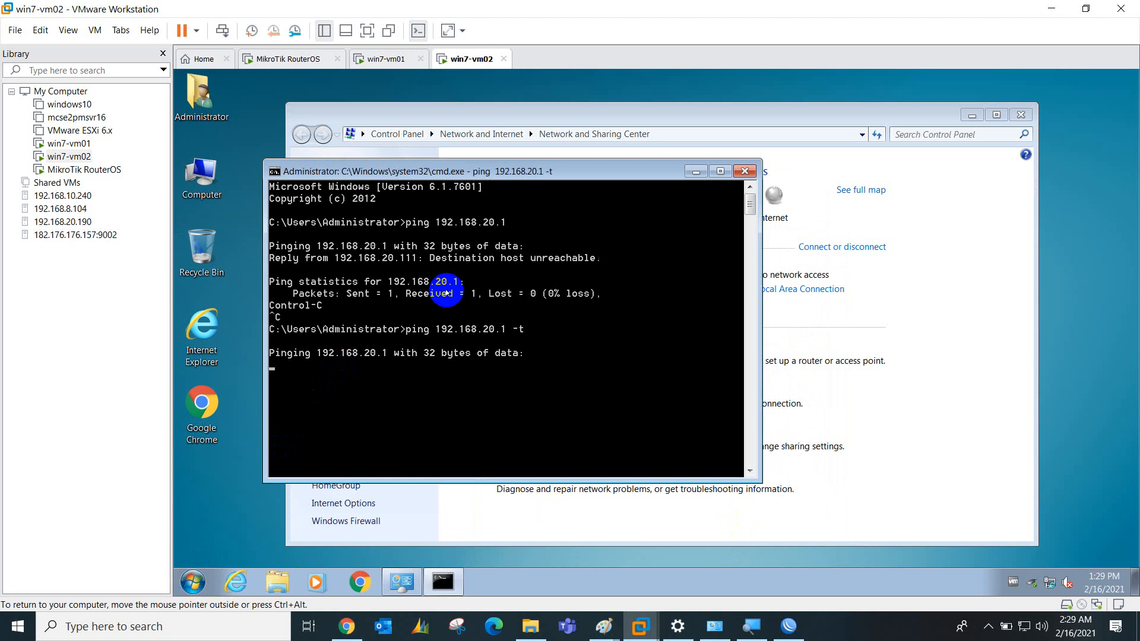
pyautogui.click(789, 628)
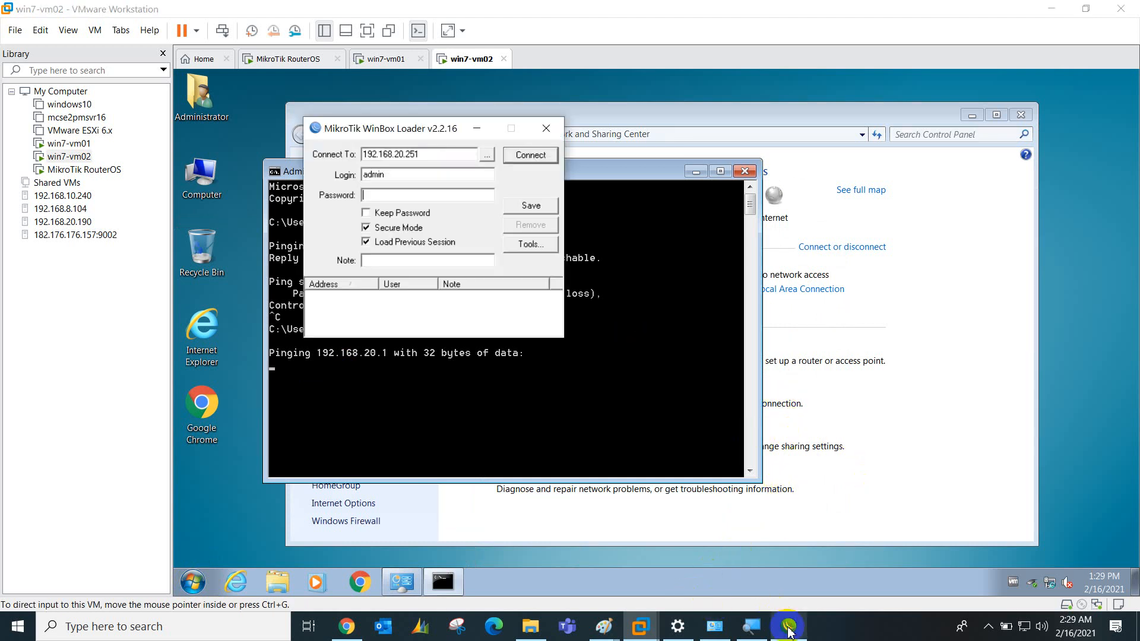
pyautogui.click(988, 626)
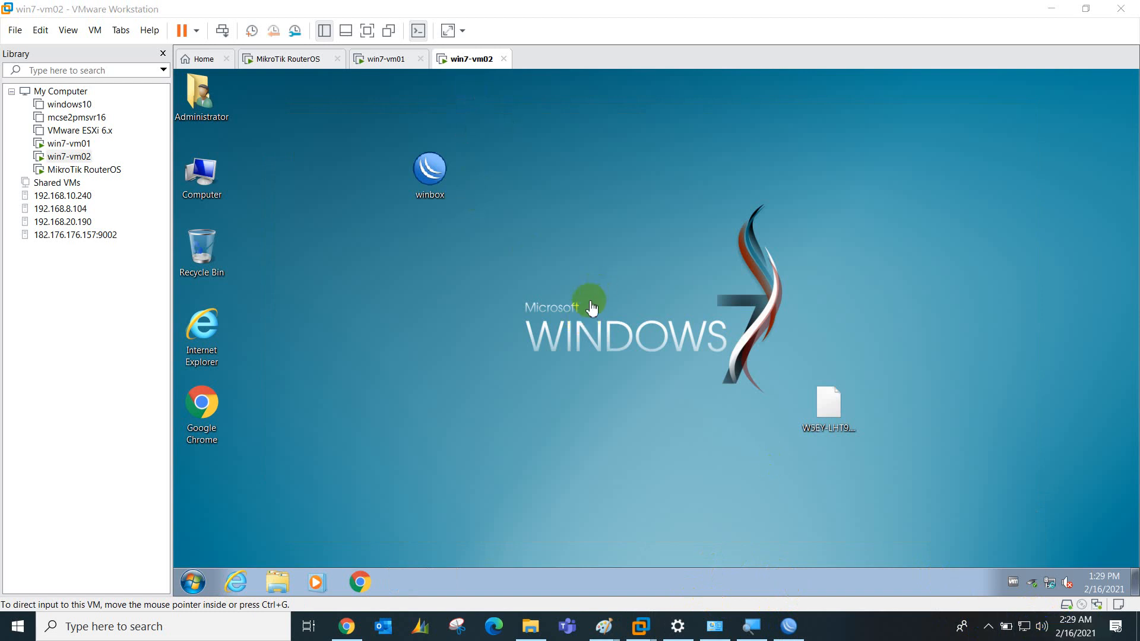
# Bring the Paint drawing 'Day 01 - notes B' to the front from the host taskbar
pyautogui.click(592, 307)
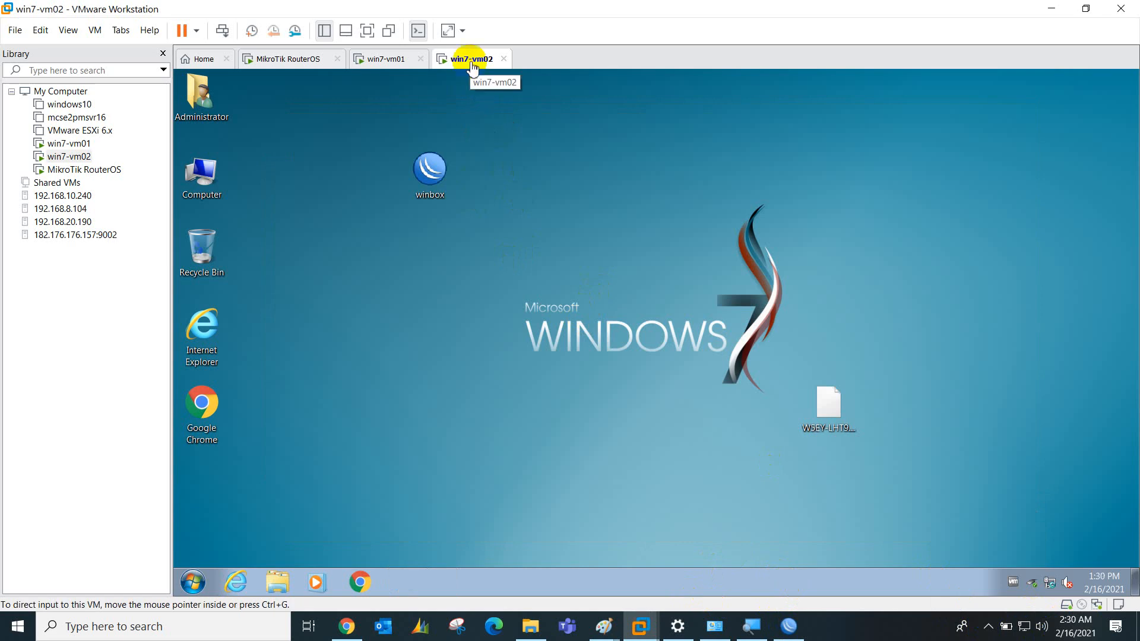
pyautogui.click(600, 634)
pyautogui.click(554, 564)
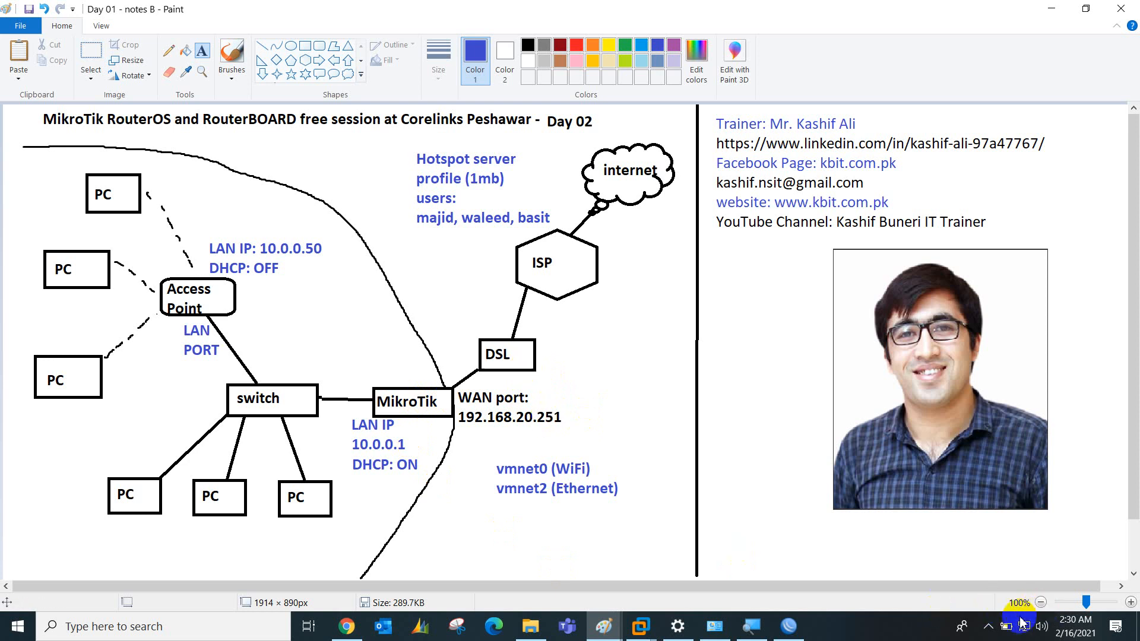
# Return to WinBox's Hotspot window showing hotspot1 on the LAN interface
pyautogui.moveTo(1020, 620)
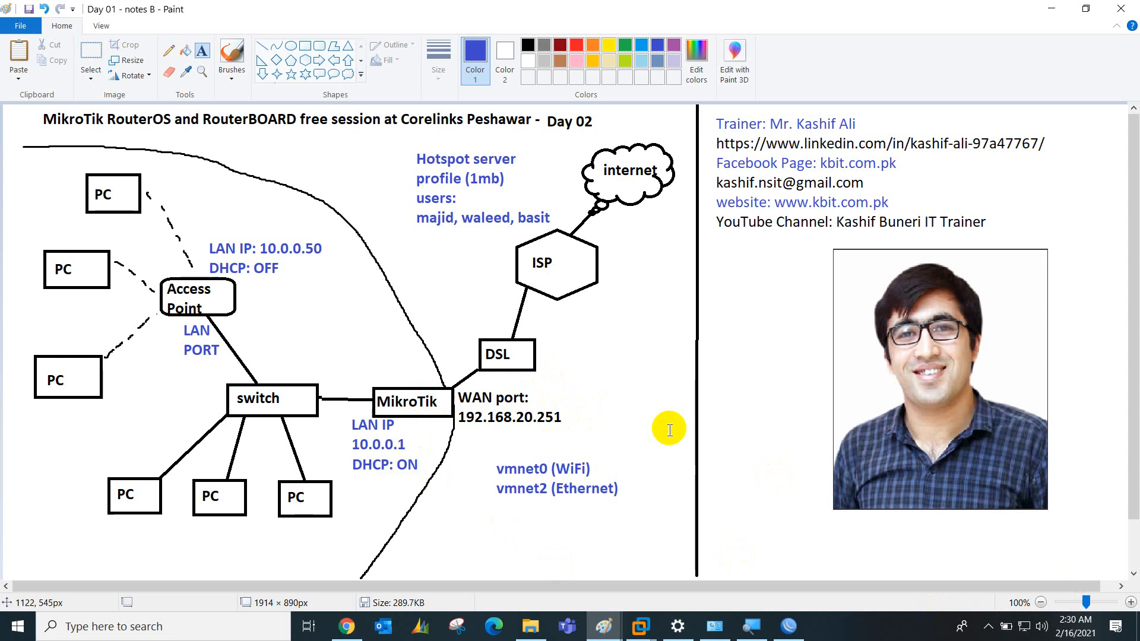
pyautogui.click(789, 626)
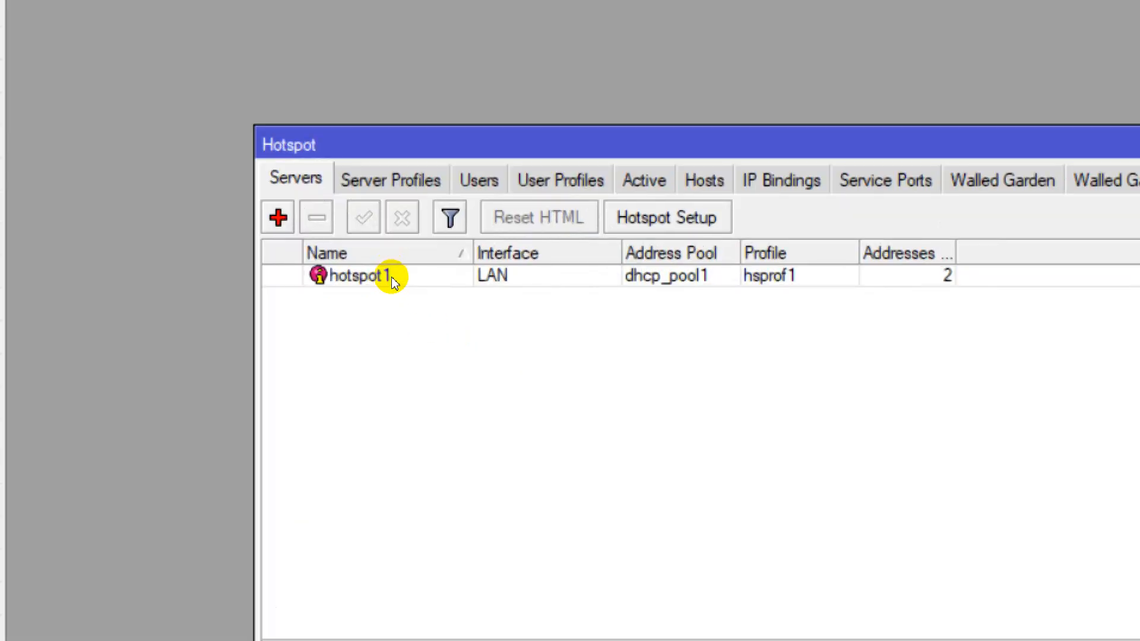
# Select hotspot1, then view the User Profiles list and select the default profile
pyautogui.click(391, 277)
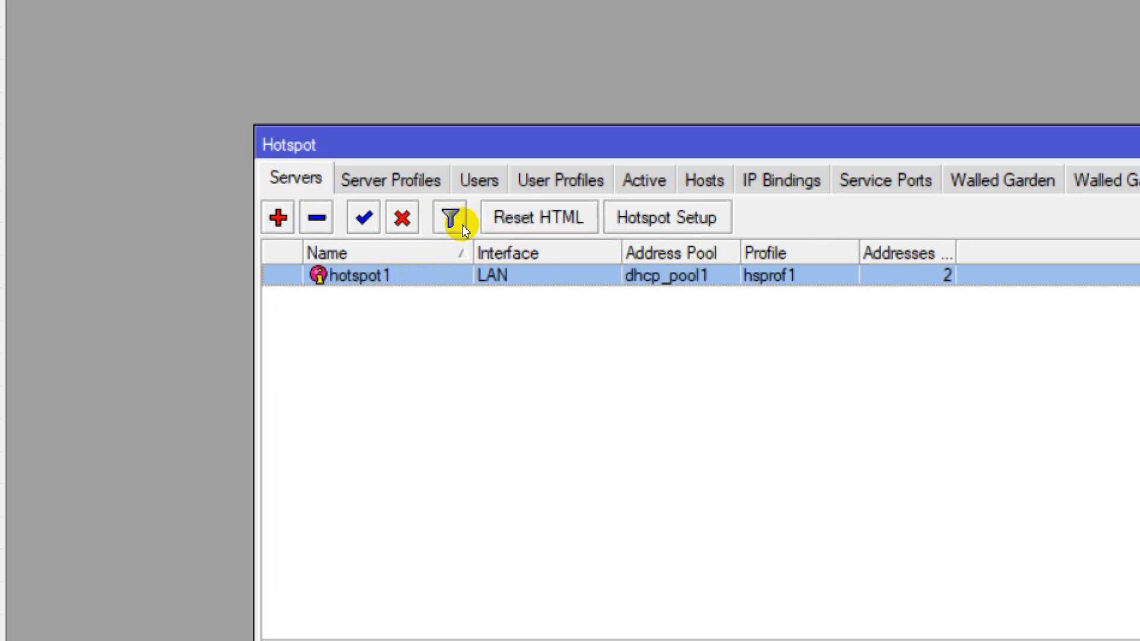
pyautogui.click(539, 182)
pyautogui.click(402, 277)
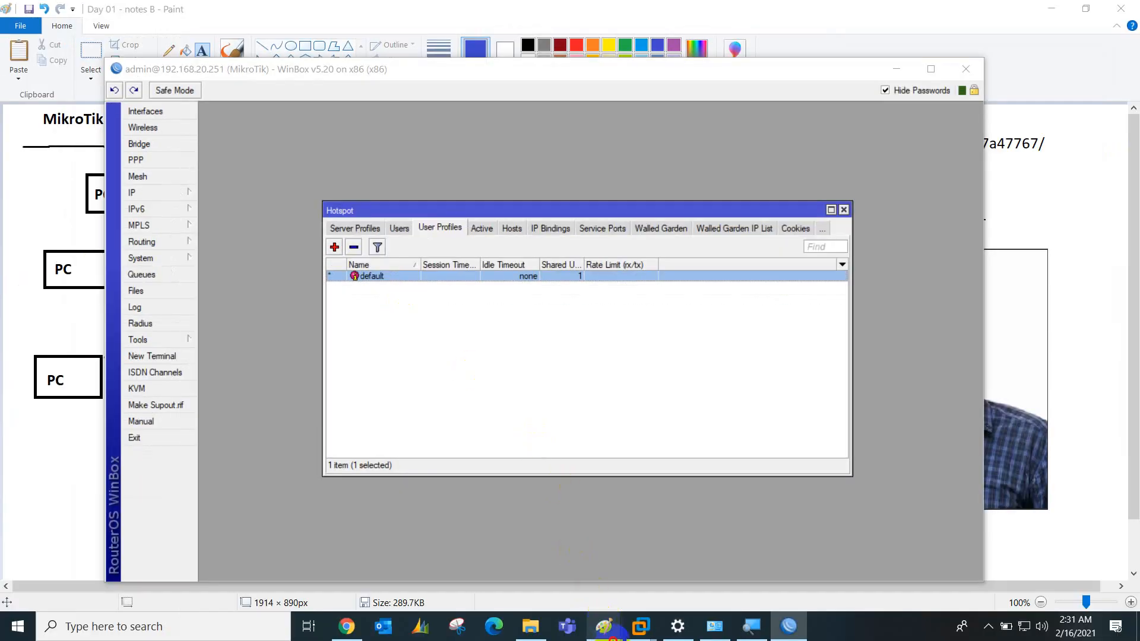
# In Untitled - Paint, add a text note at top-left reading 'Hotspot server configuration'
pyautogui.moveTo(604, 624)
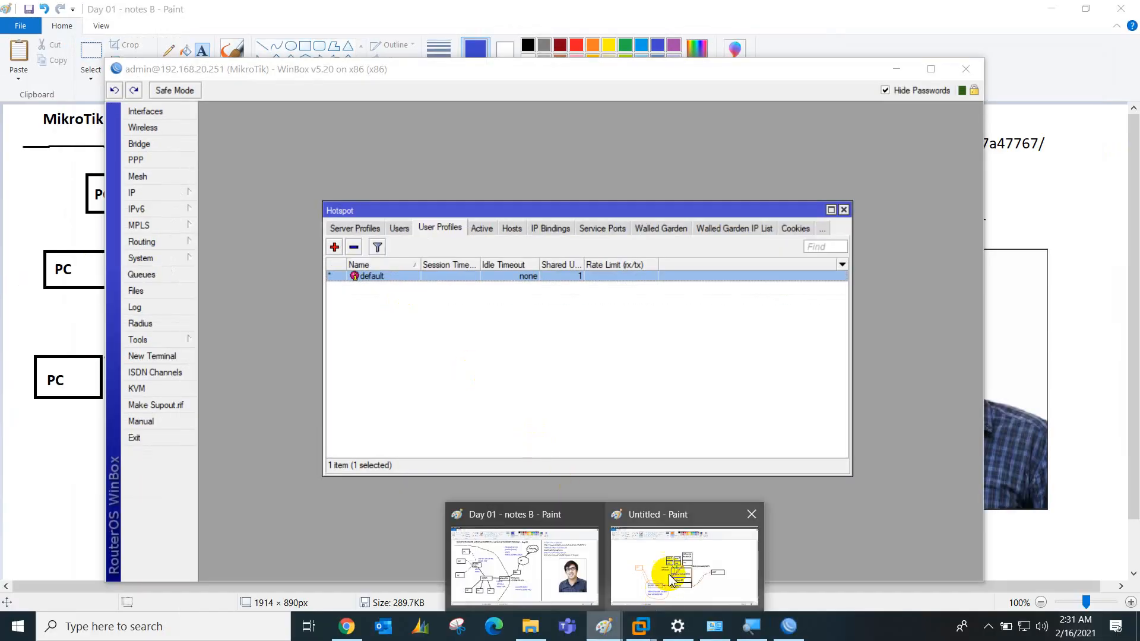
pyautogui.click(670, 579)
pyautogui.click(203, 49)
pyautogui.click(64, 155)
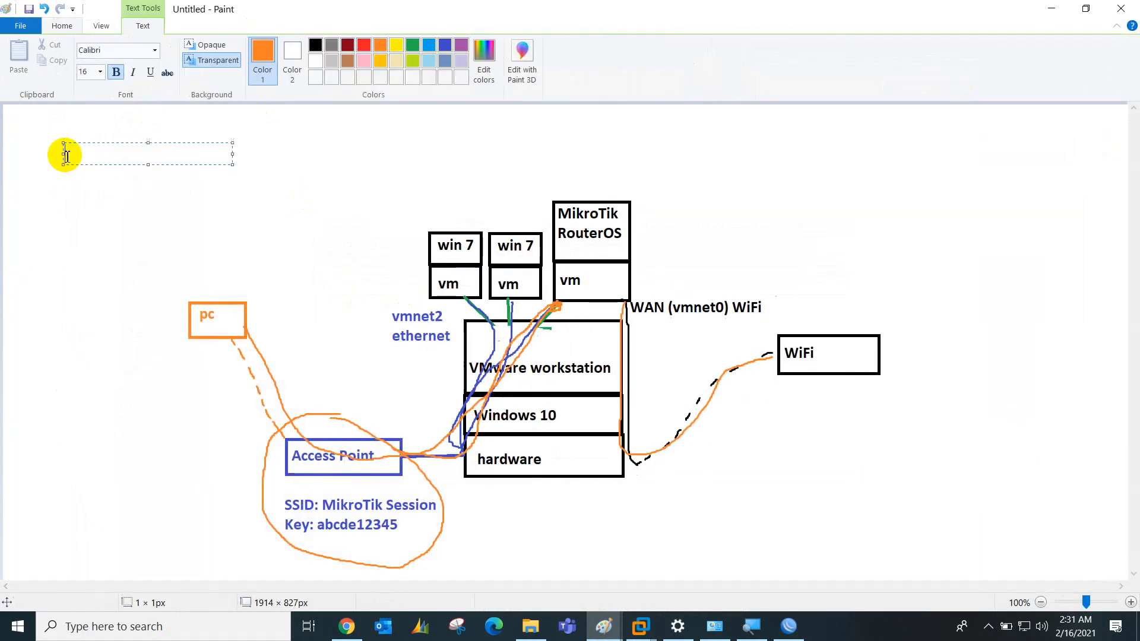
pyautogui.write('Hotspot ser')
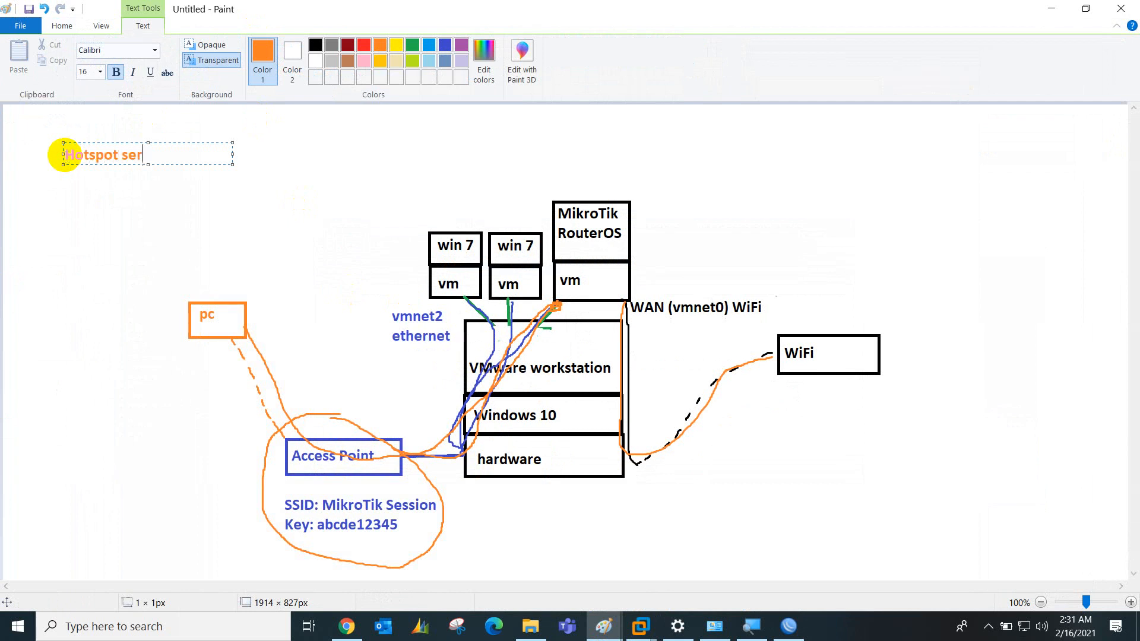
pyautogui.write('ver')
pyautogui.write(' cong')
pyautogui.write('fi')
pyautogui.press('BackSpace')
pyautogui.press('BackSpace')
pyautogui.press('BackSpace')
pyautogui.write('figuration')
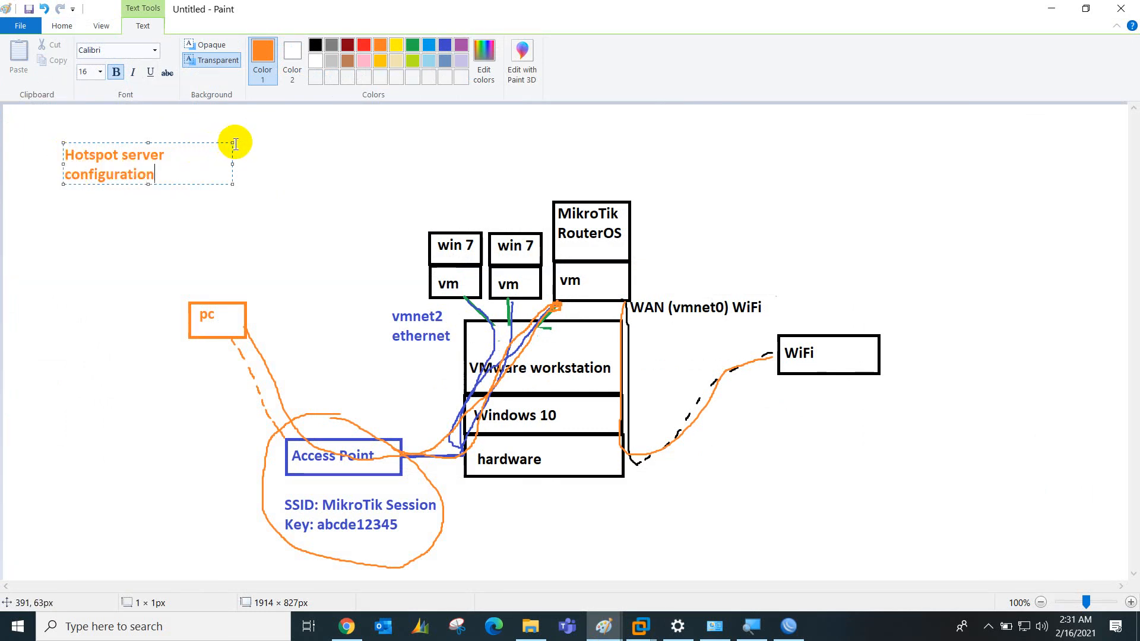
pyautogui.moveTo(231, 144); pyautogui.dragTo(339, 134)
# Add the lines 'User profiles' and 'users creation and linking' to the note
pyautogui.press('Return')
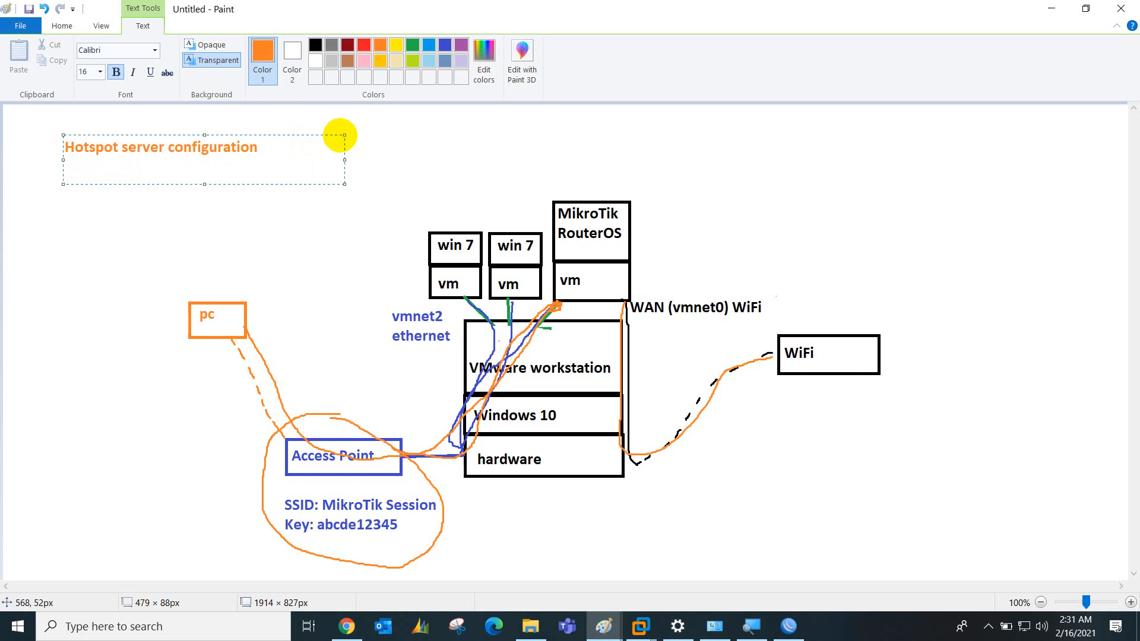
pyautogui.write('User profiles')
pyautogui.press('Return')
pyautogui.write('users ')
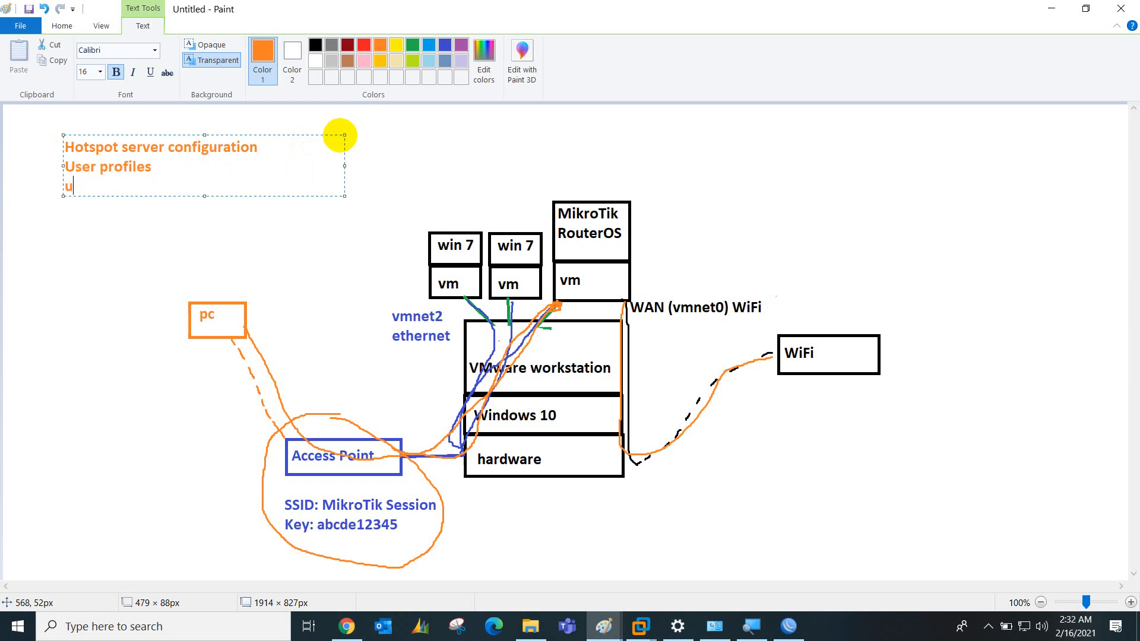
pyautogui.write('creation and l')
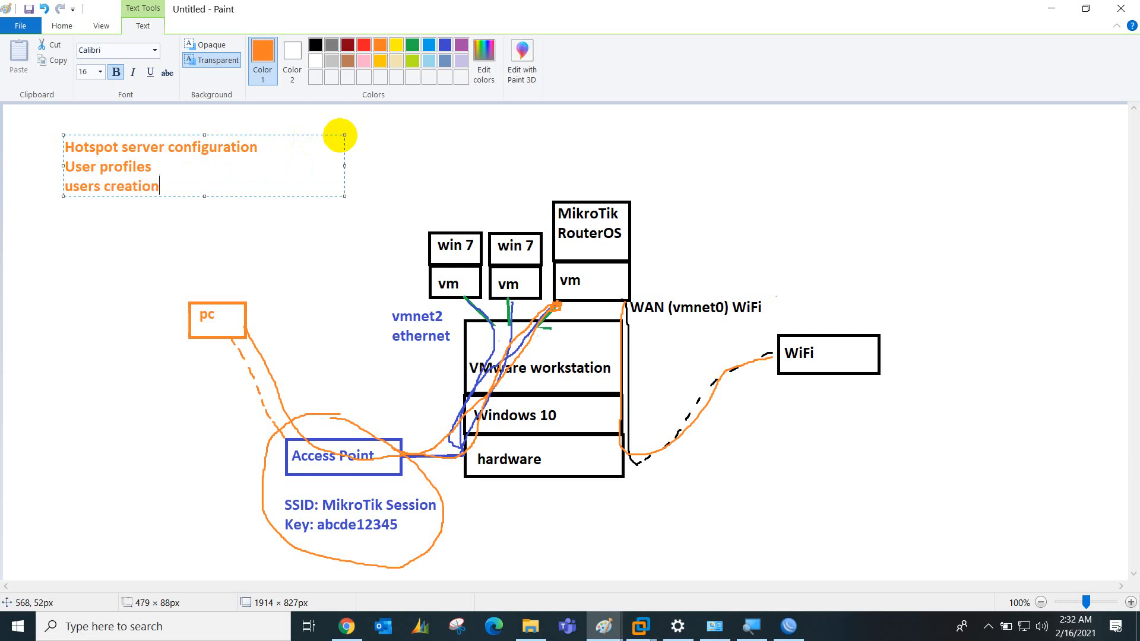
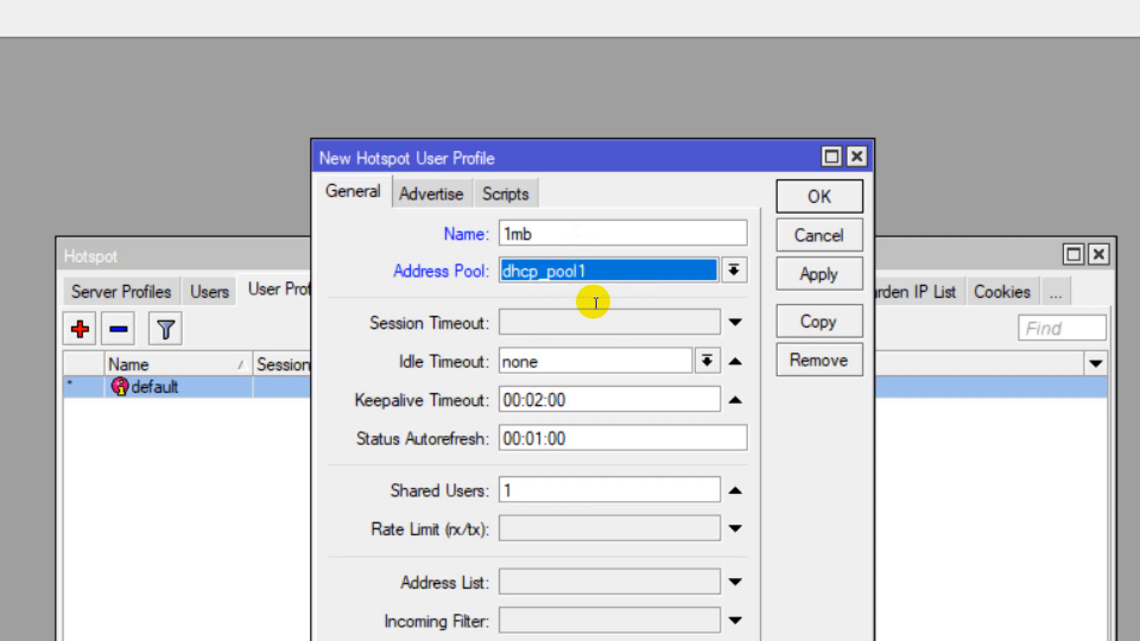
# Enter 50 shared users and a 1mb/1mb rate limit for the 1mb profile and apply
pyautogui.moveTo(580, 158); pyautogui.dragTo(580, 127)
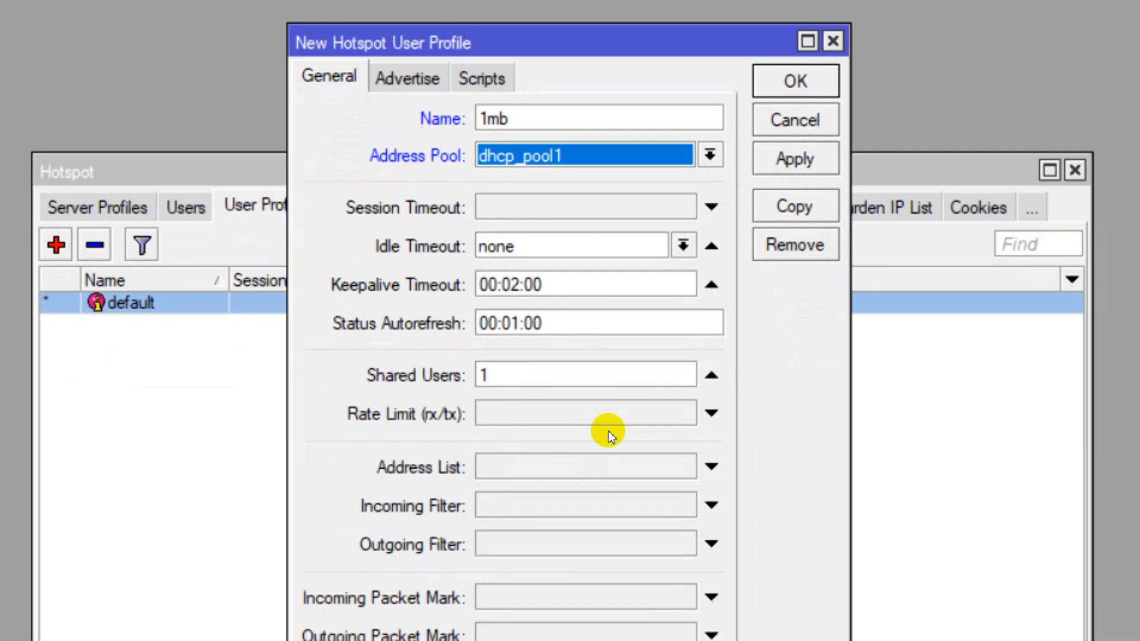
pyautogui.click(595, 410)
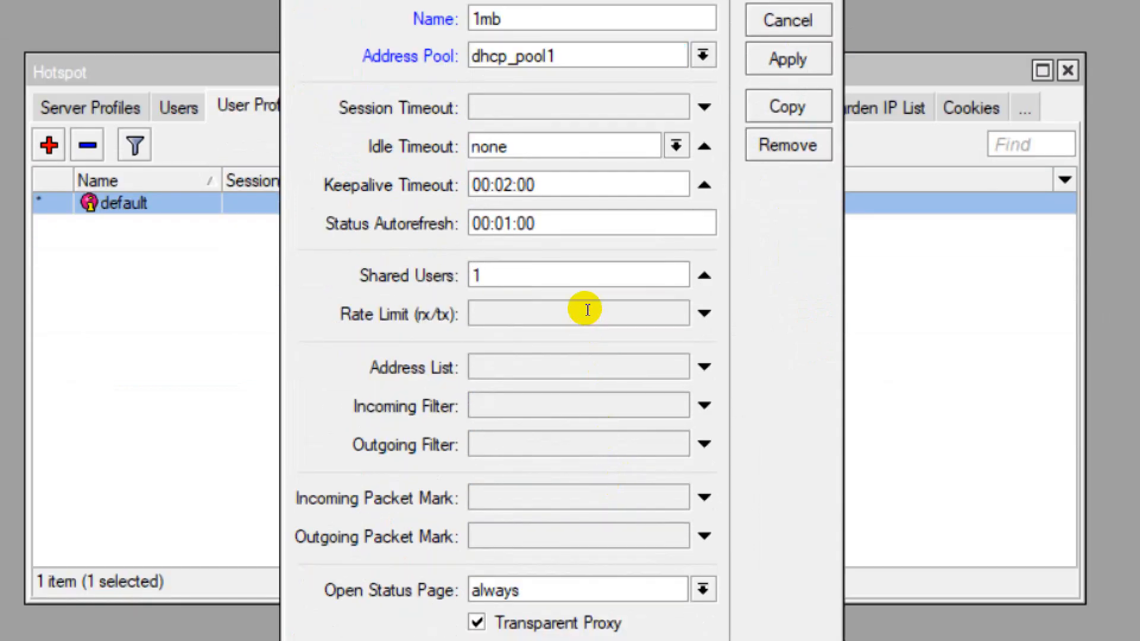
pyautogui.press('BackSpace')
pyautogui.write('50')
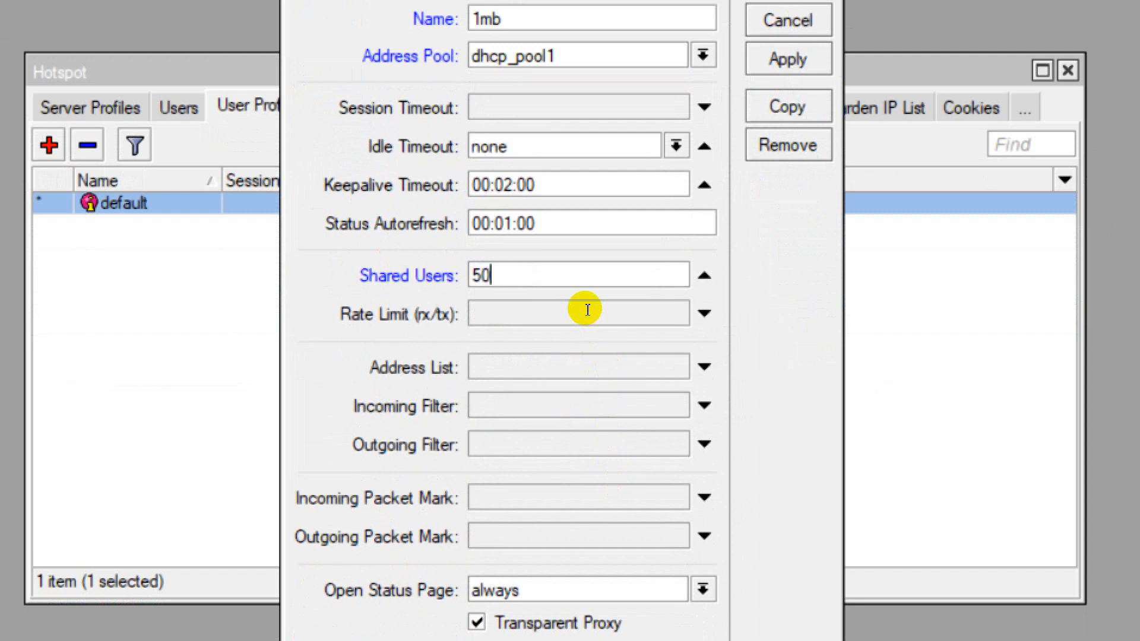
pyautogui.click(564, 332)
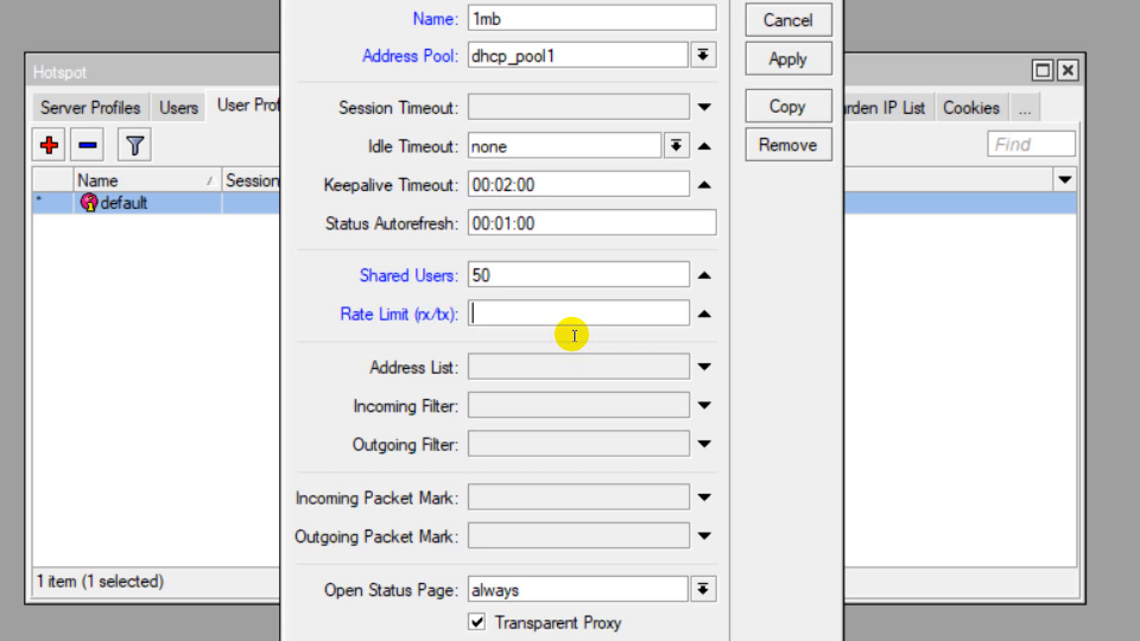
pyautogui.write('1mb/1mb')
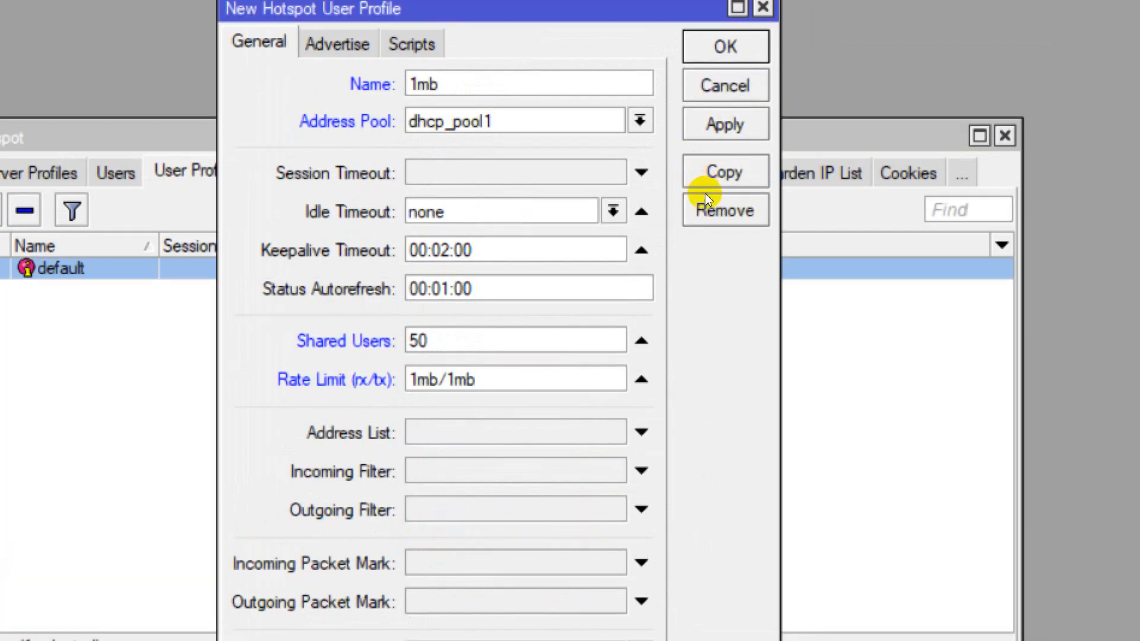
pyautogui.click(720, 125)
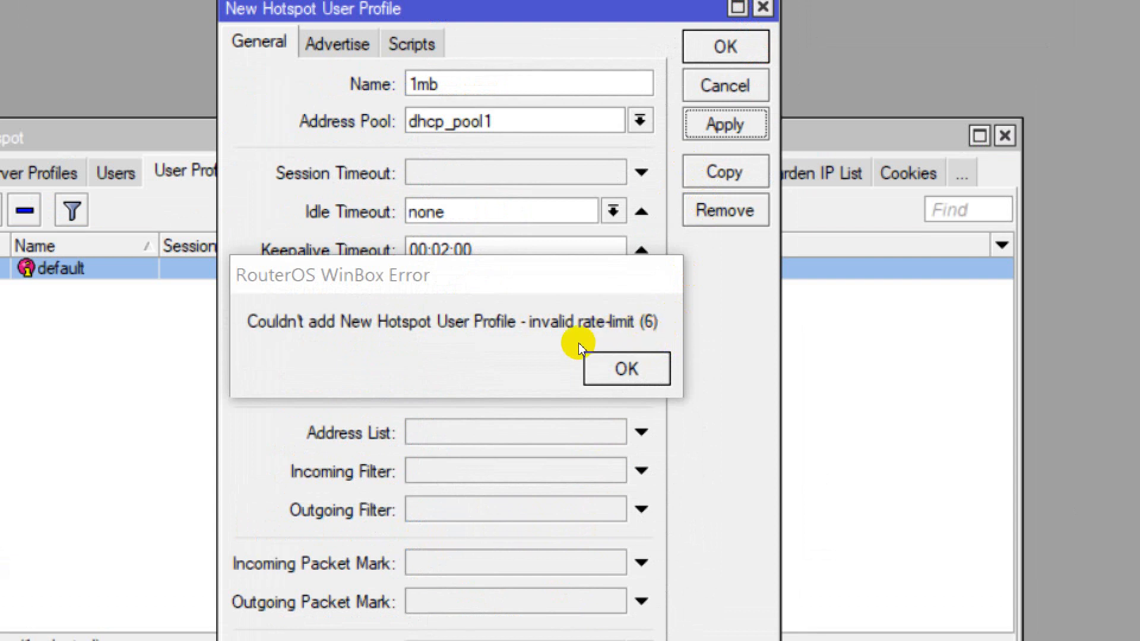
# Correct the rate limit to 1m/1m after the error, apply it, and close the profile
pyautogui.moveTo(621, 285); pyautogui.dragTo(831, 205)
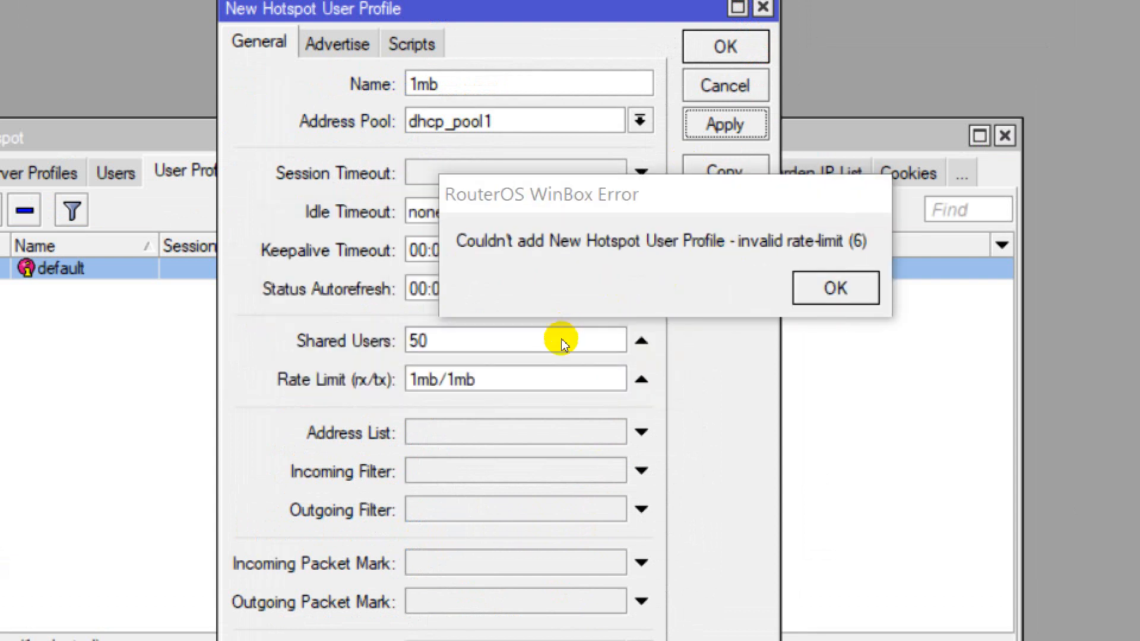
pyautogui.click(570, 376)
pyautogui.press('BackSpace')
pyautogui.press('Left')
pyautogui.press('Left')
pyautogui.press('Left')
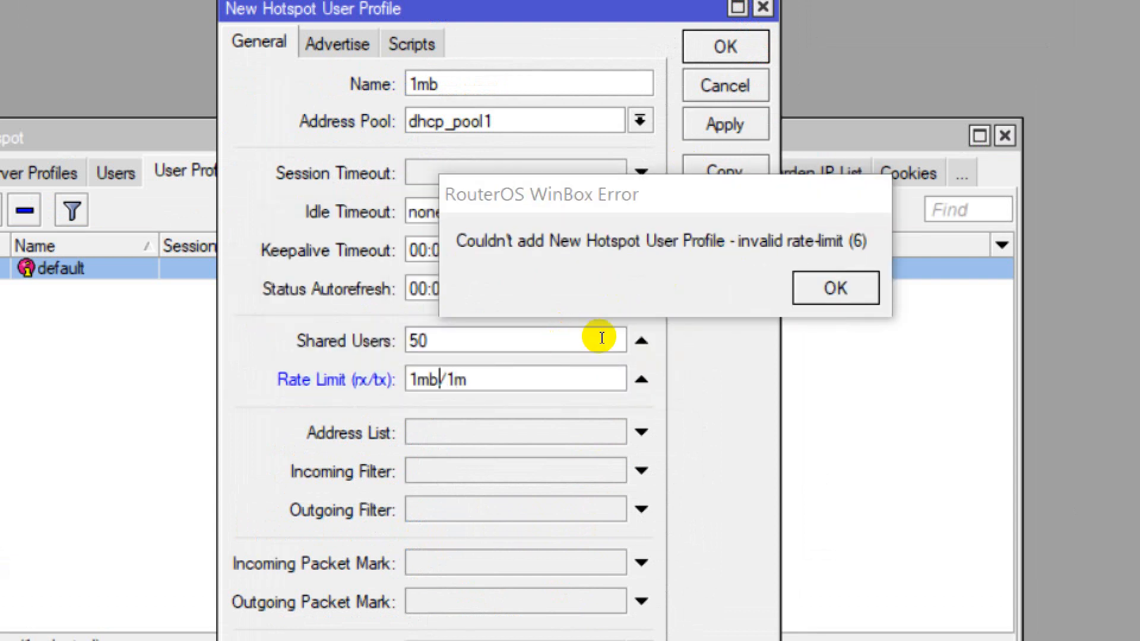
pyautogui.press('BackSpace')
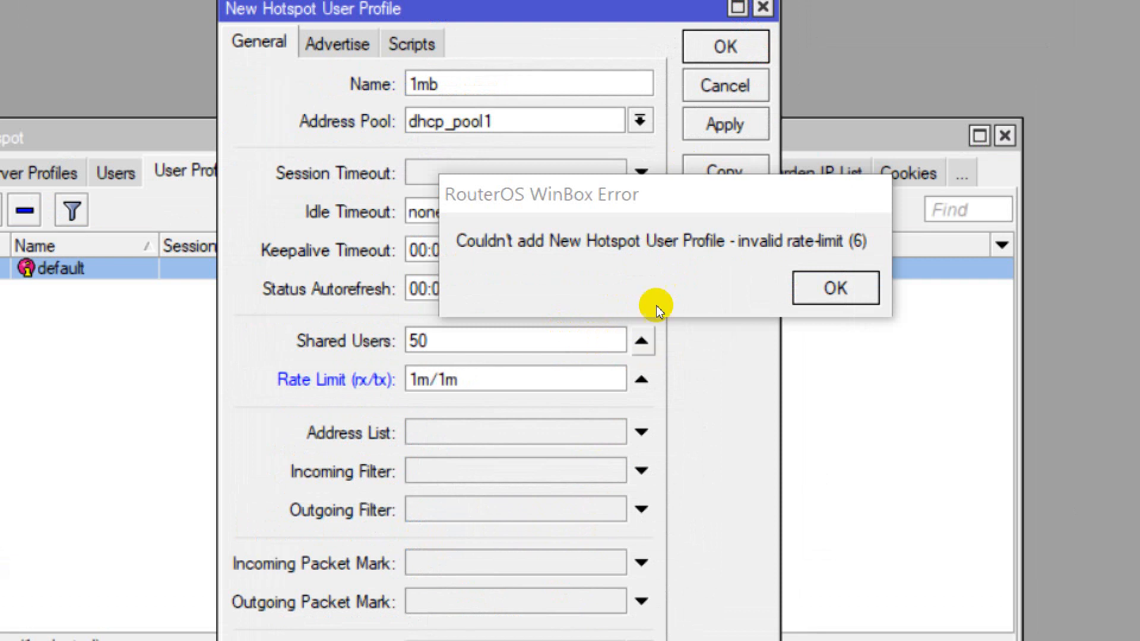
pyautogui.click(724, 124)
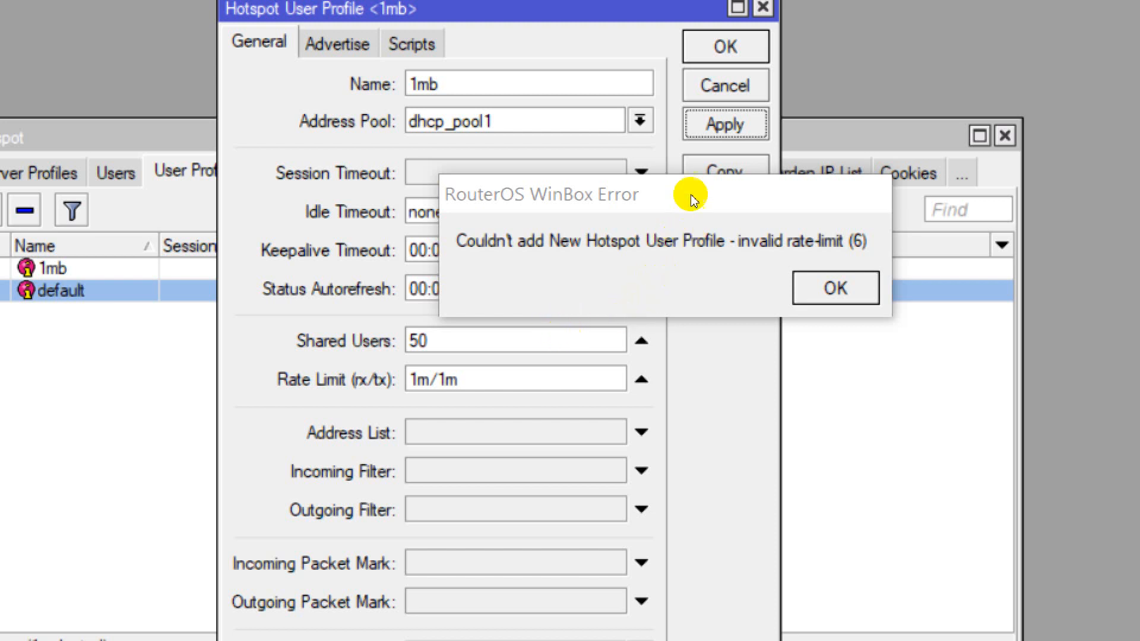
pyautogui.press('Escape')
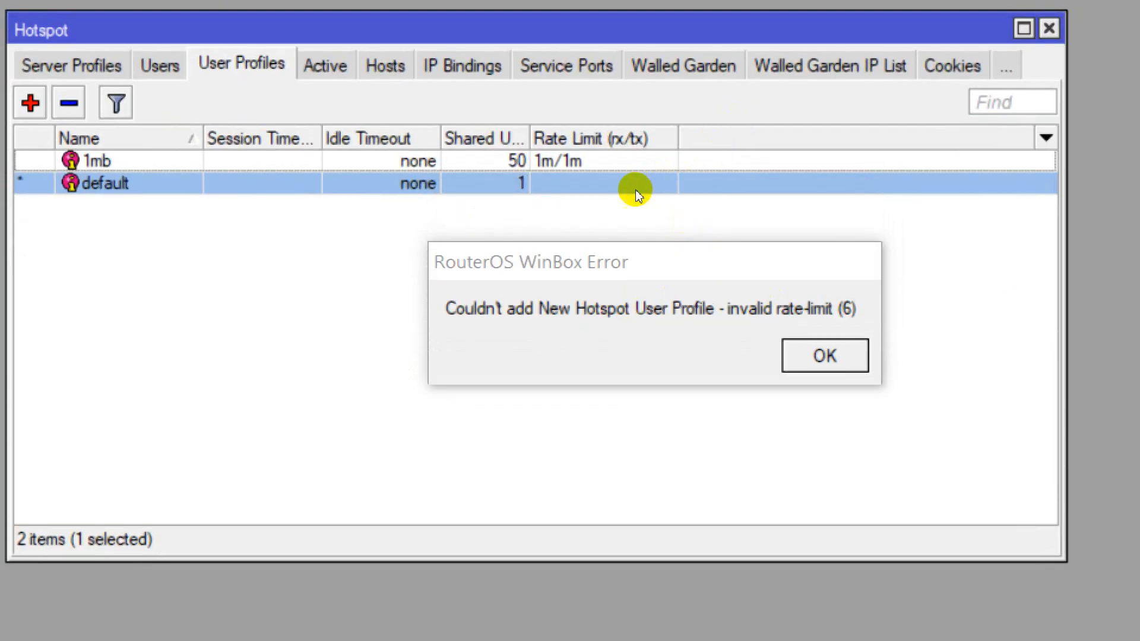
# Select the 1mb profile, then switch to the hotspot Users list
pyautogui.click(635, 188)
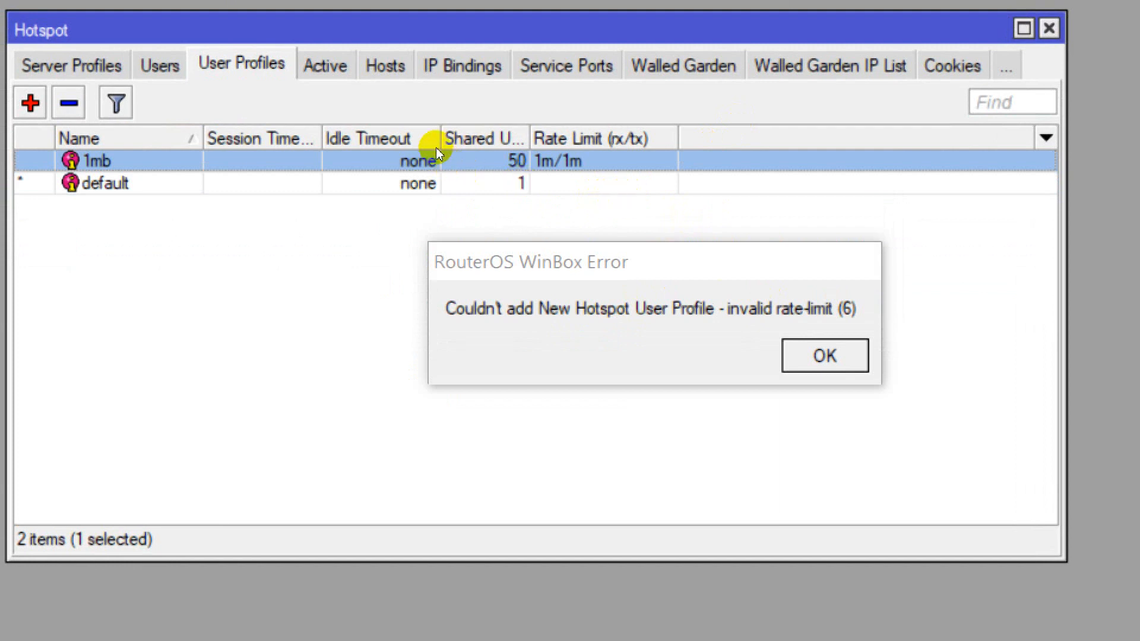
pyautogui.hotkey('ctrl', 'shift', 'Tab')
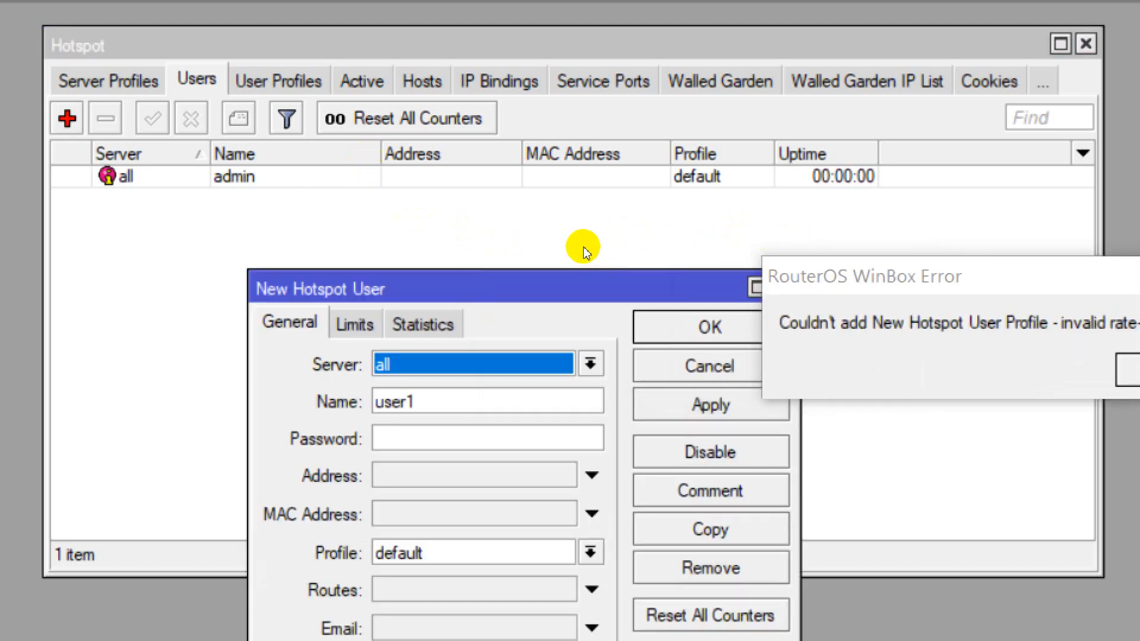
# Add a first hotspot1 user with a name and password, assigned the 1mb profile
pyautogui.moveTo(564, 287); pyautogui.dragTo(565, 186)
pyautogui.hotkey('alt', 'Down')
pyautogui.press('Down')
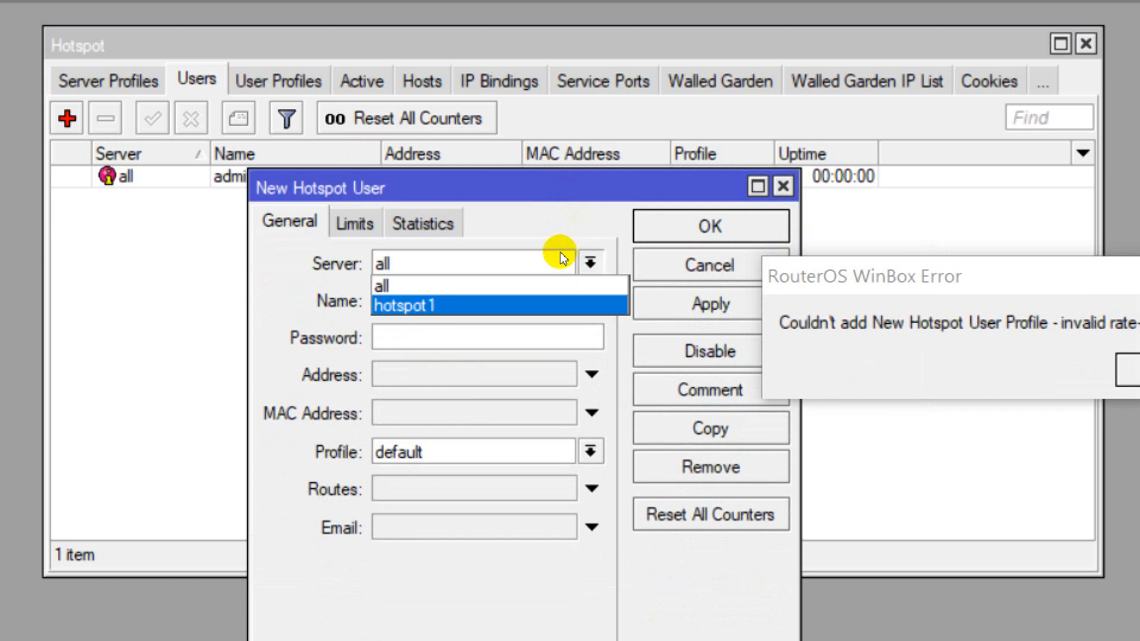
pyautogui.press('Return')
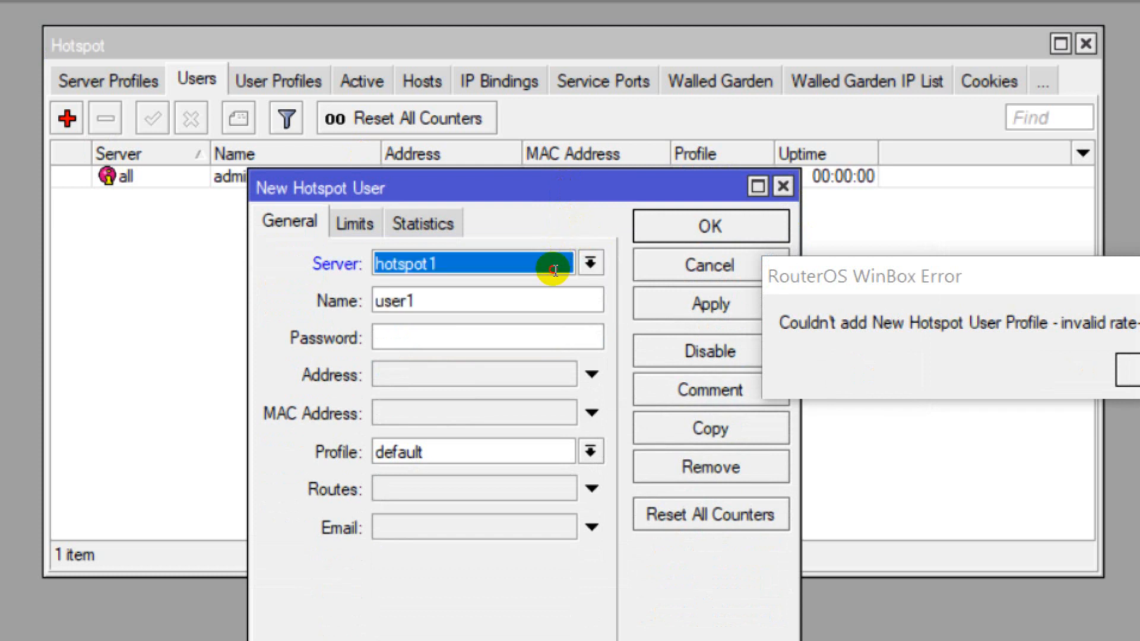
pyautogui.press('Tab')
pyautogui.press('Tab')
pyautogui.hotkey('shift', 'Tab')
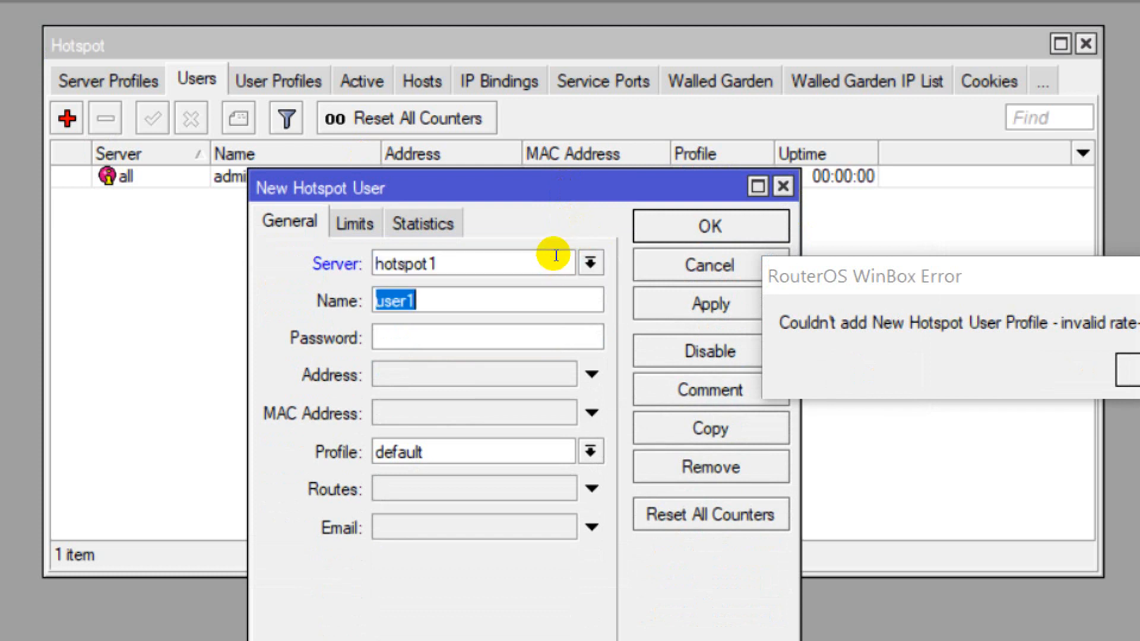
pyautogui.write('zeeshan')
pyautogui.press('Tab')
pyautogui.write('1234')
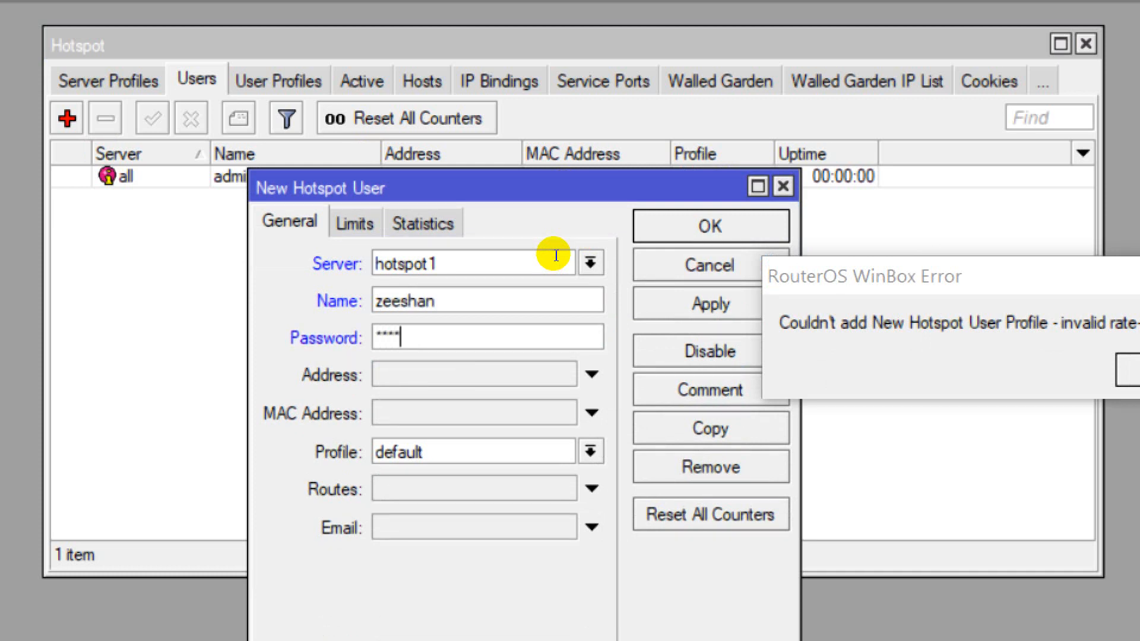
pyautogui.write('han')
pyautogui.click(590, 452)
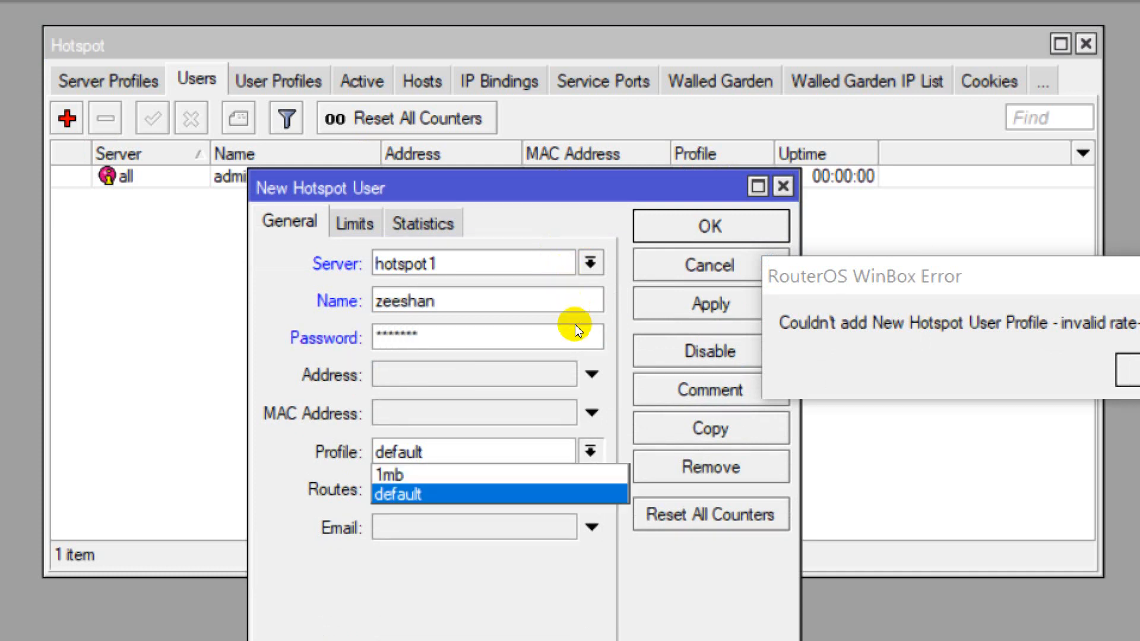
pyautogui.press('Up')
pyautogui.press('Return')
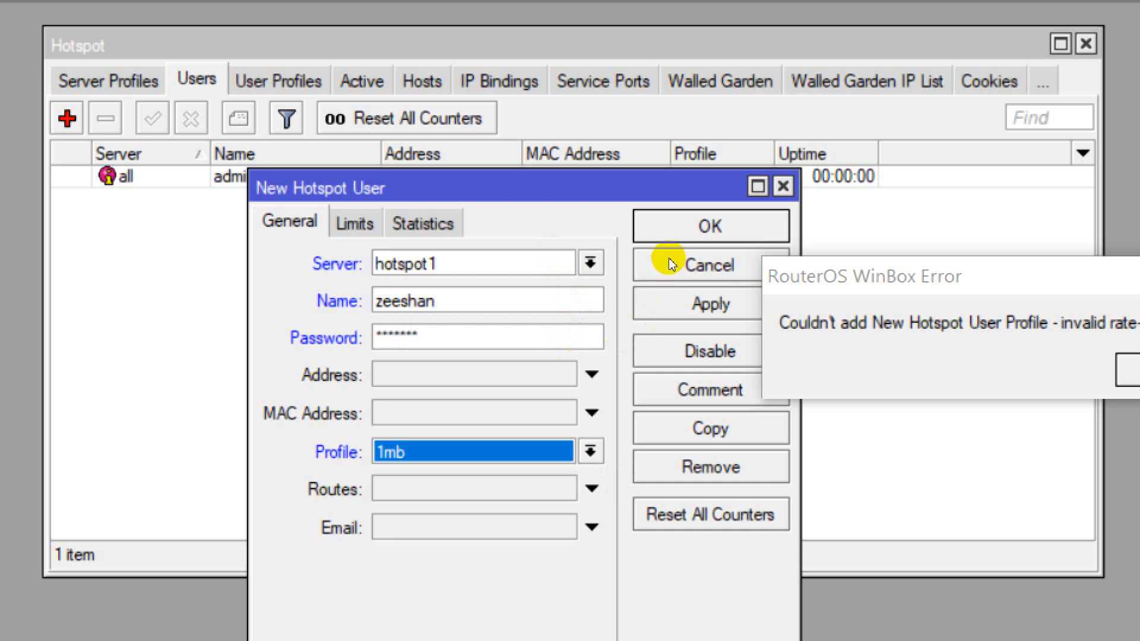
pyautogui.click(669, 238)
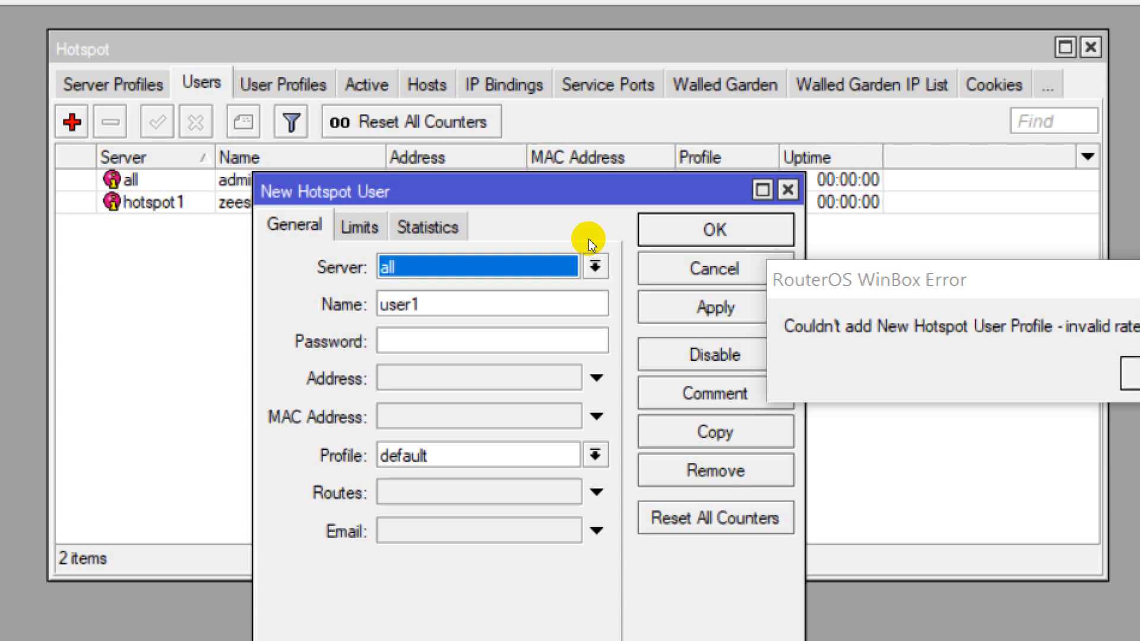
# Add a second hotspot1 user with its own name and password on the 1mb profile
pyautogui.press('Down')
pyautogui.press('Down')
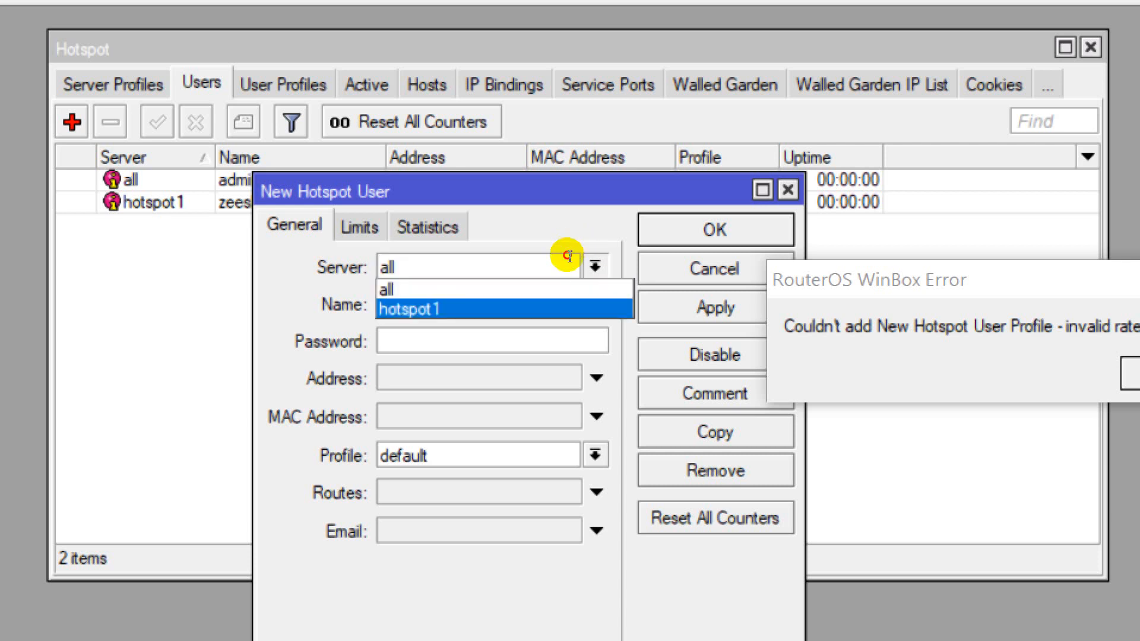
pyautogui.press('Return')
pyautogui.press('Tab')
pyautogui.write('waleed')
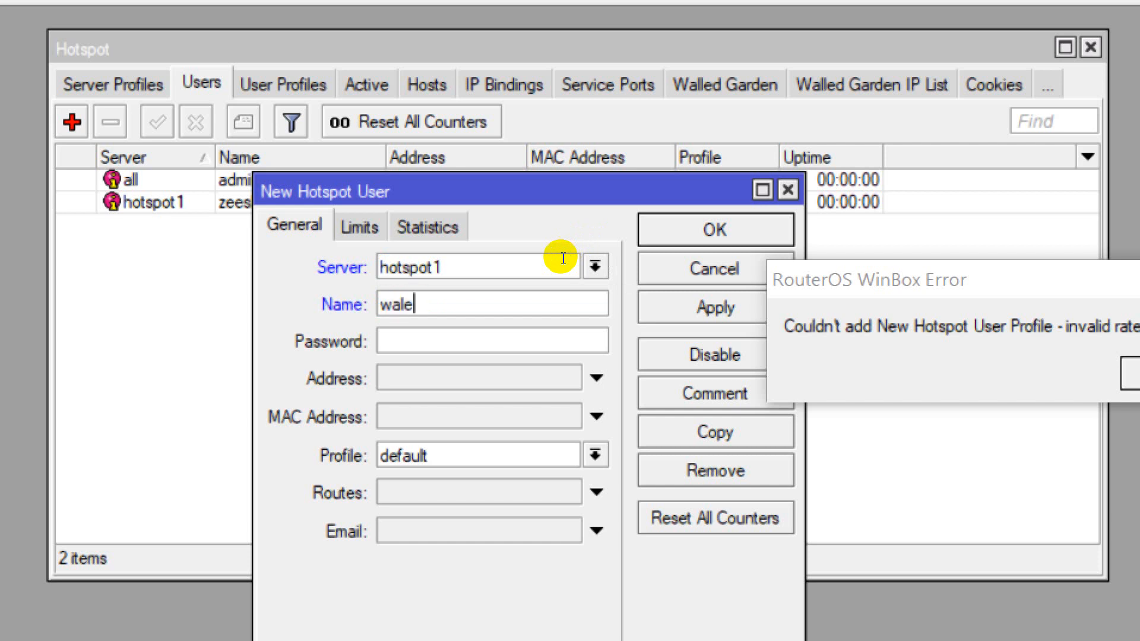
pyautogui.press('Tab')
pyautogui.write('123456')
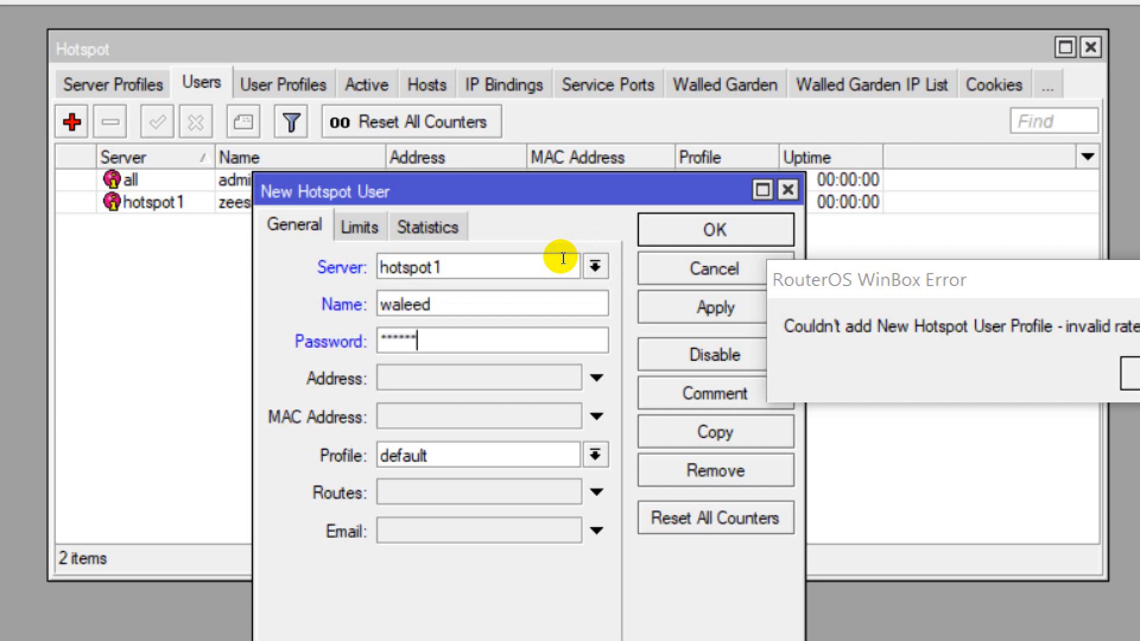
pyautogui.click(596, 455)
pyautogui.press('Up')
pyautogui.press('Return')
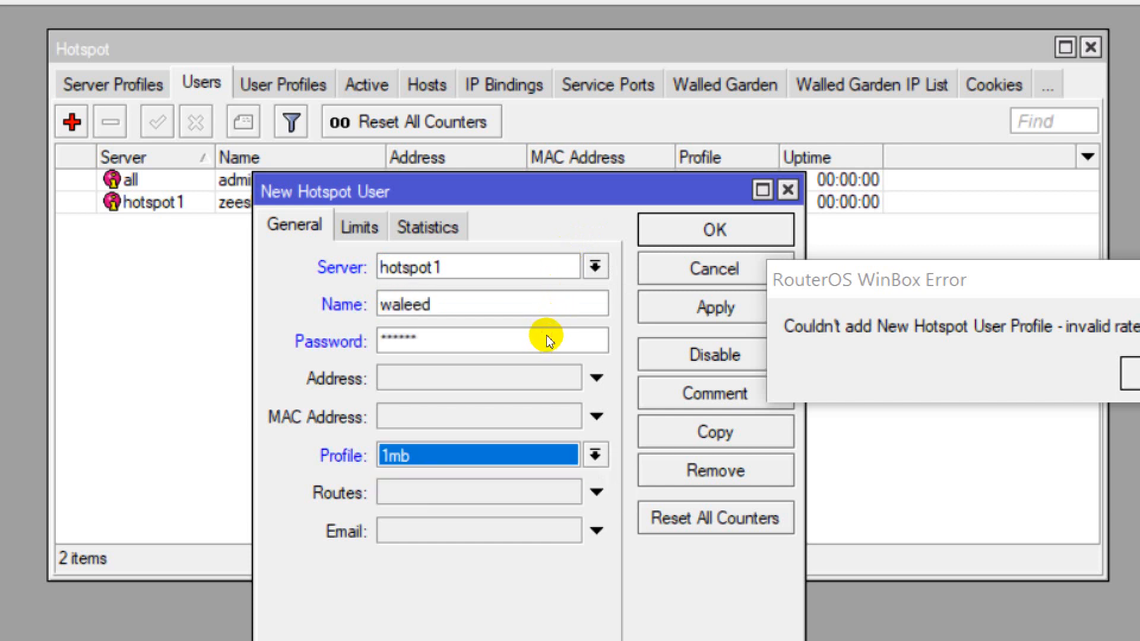
pyautogui.click(686, 220)
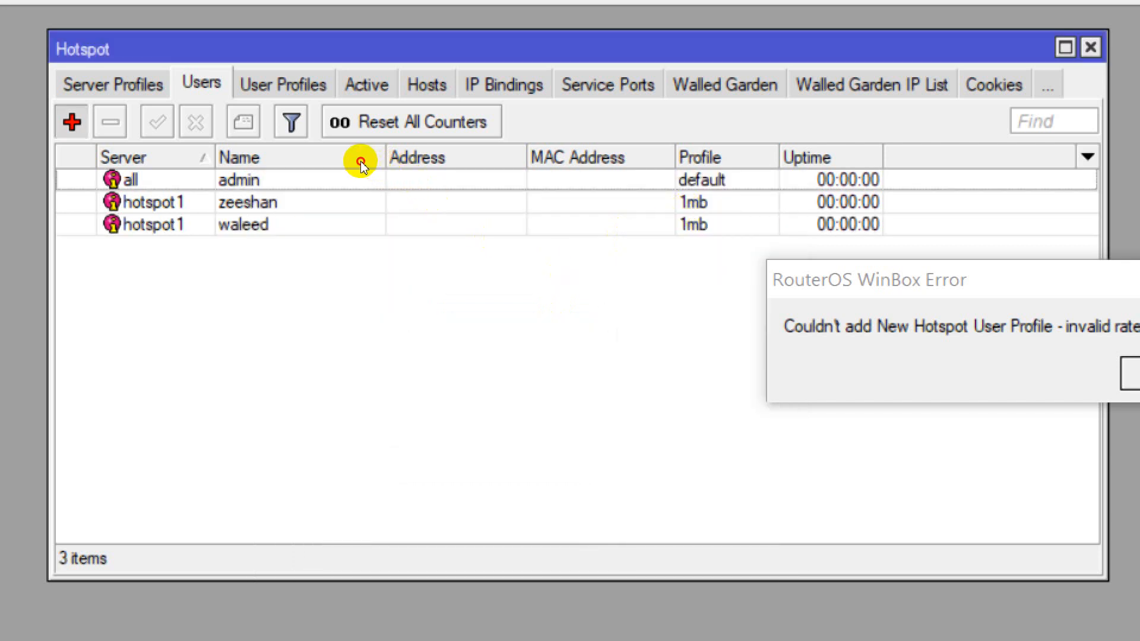
# Add a third hotspot1 user with a name and password, also on the 1mb profile
pyautogui.click(72, 121)
pyautogui.click(525, 269)
pyautogui.press('Down')
pyautogui.press('Return')
pyautogui.press('Tab')
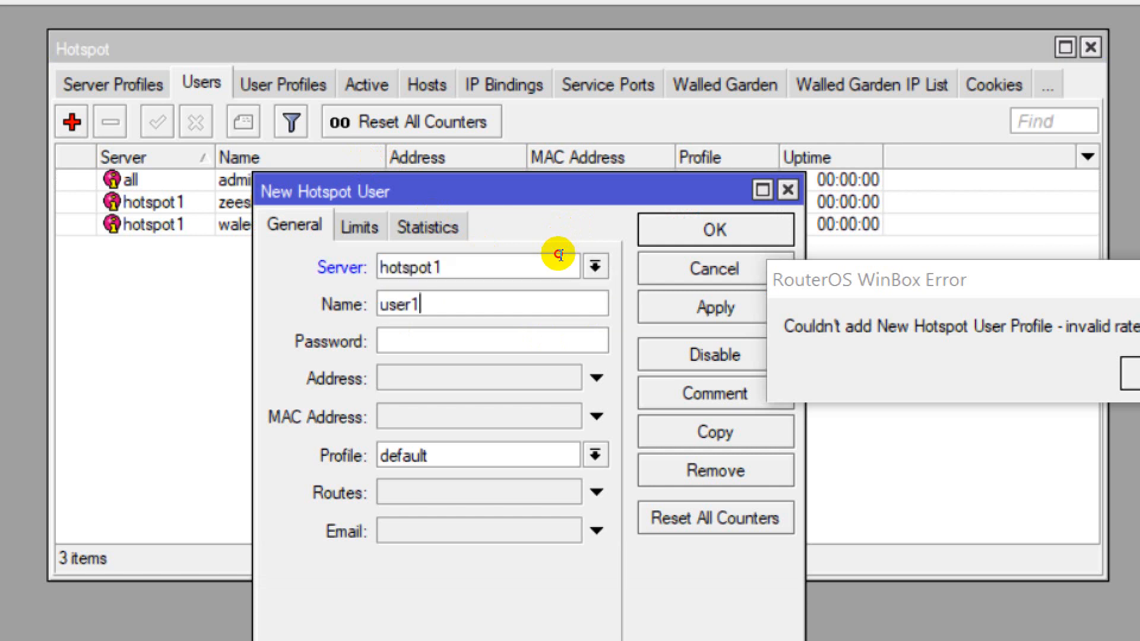
pyautogui.write('majid')
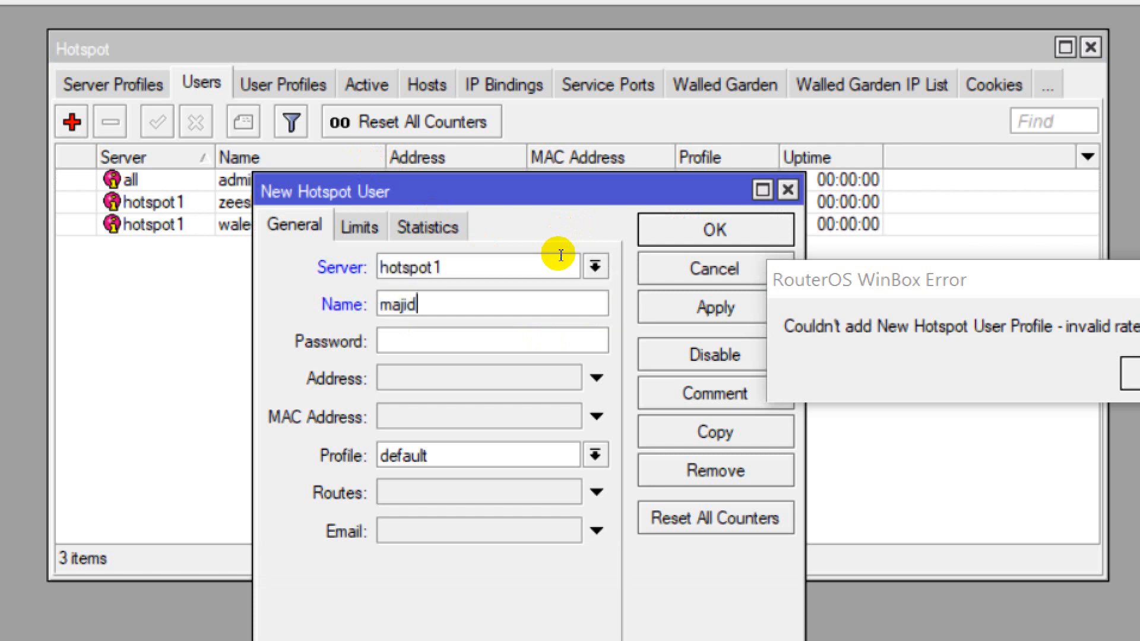
pyautogui.press('Tab')
pyautogui.write('*****')
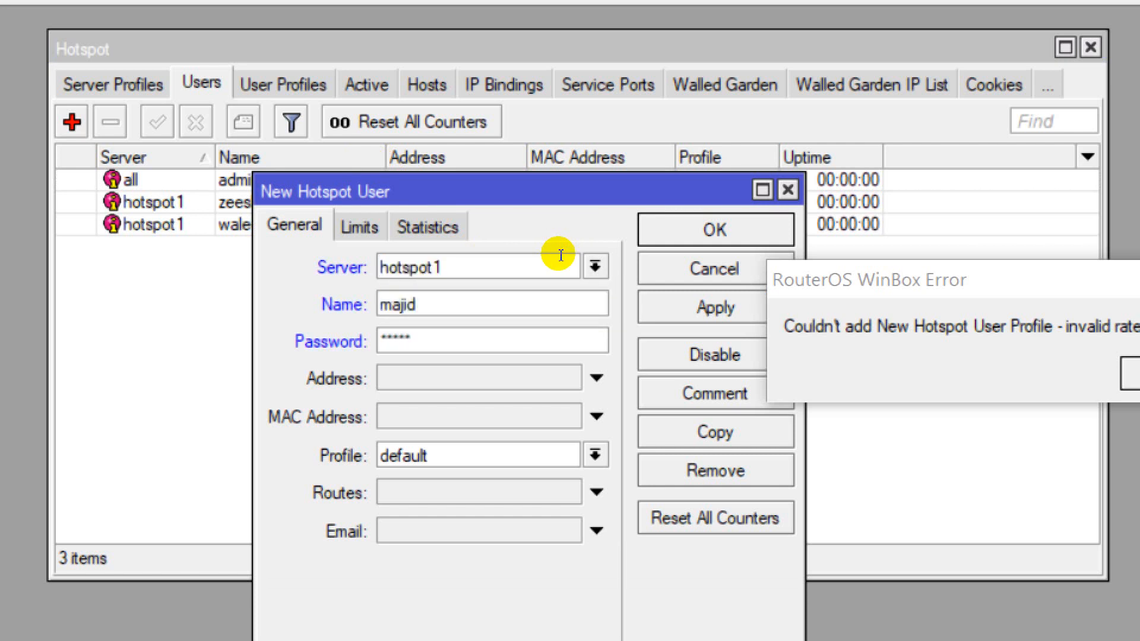
pyautogui.press('Tab')
pyautogui.press('Down')
pyautogui.press('Down')
pyautogui.press('Up')
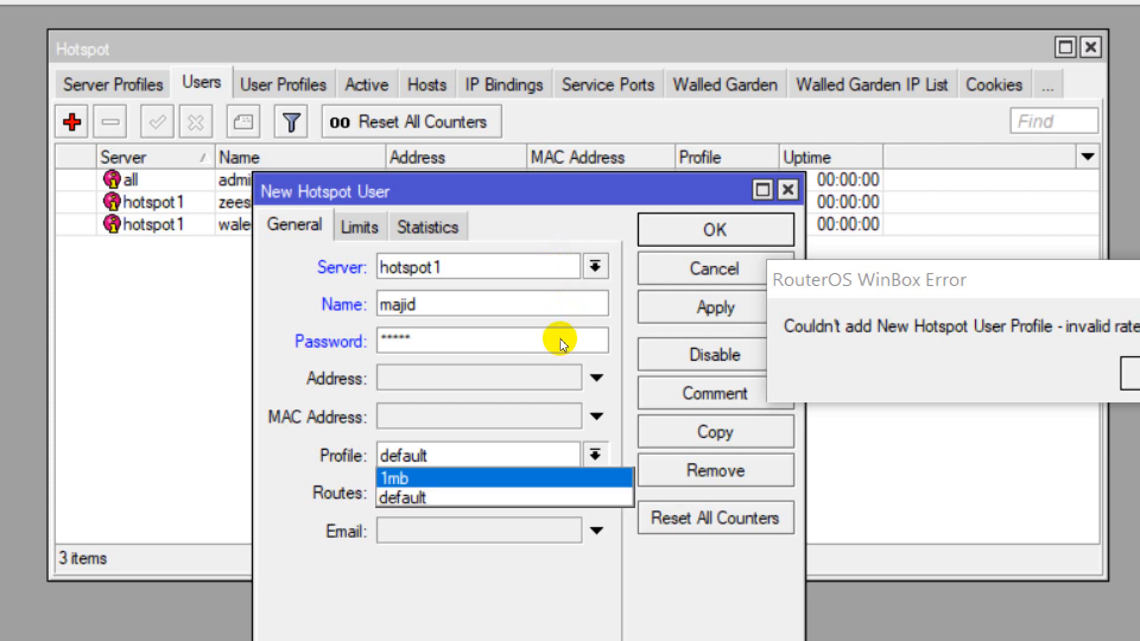
pyautogui.press('Return')
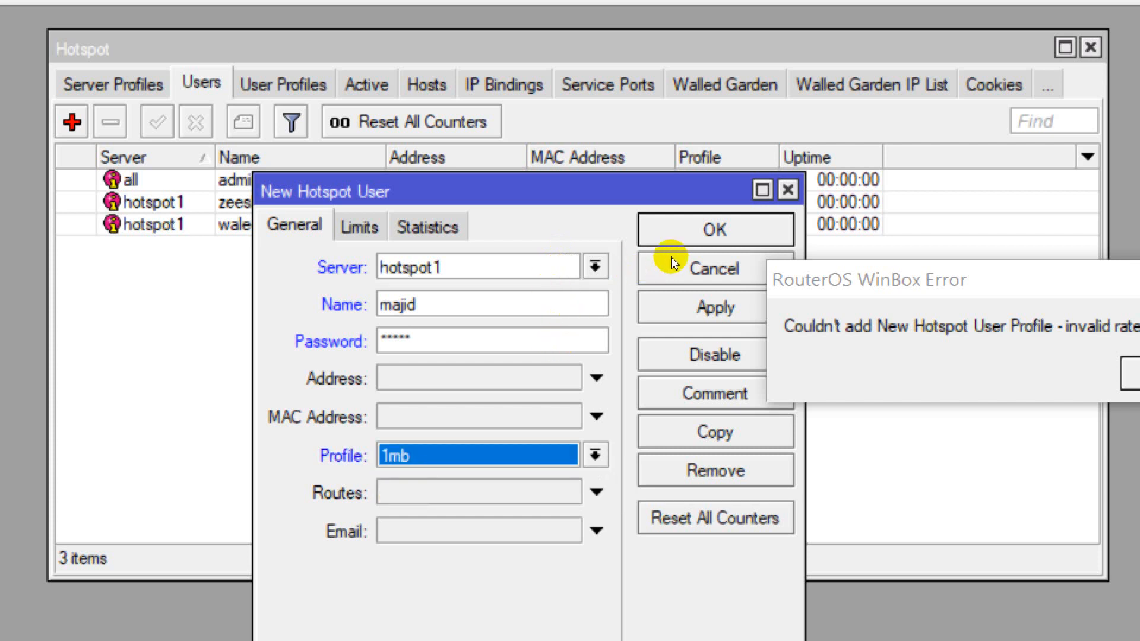
pyautogui.click(677, 220)
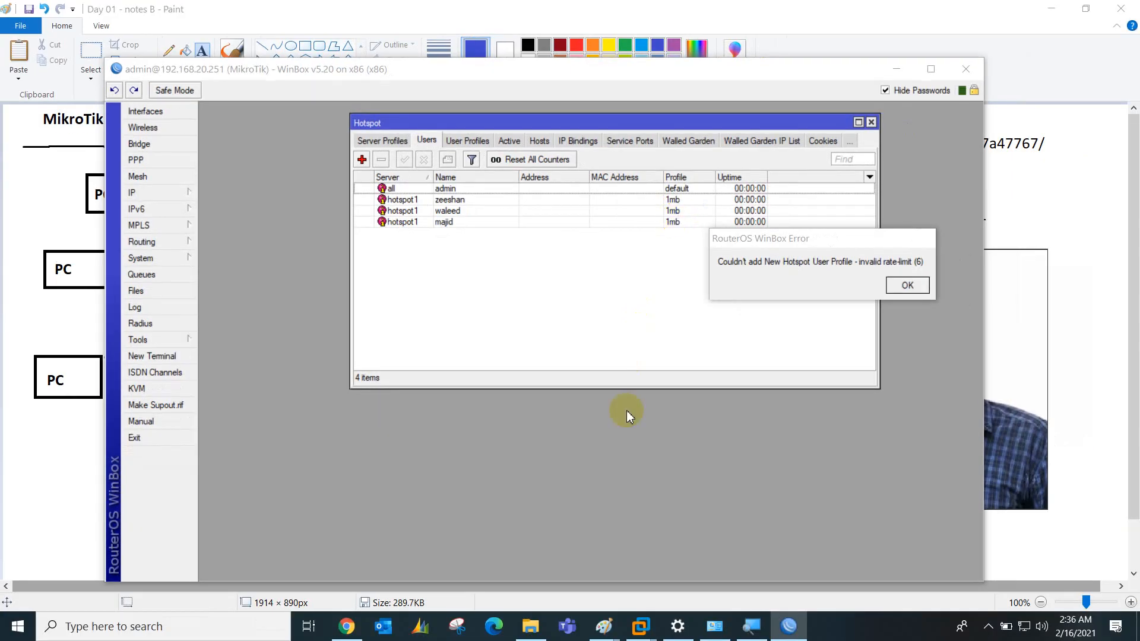
pyautogui.moveTo(641, 625)
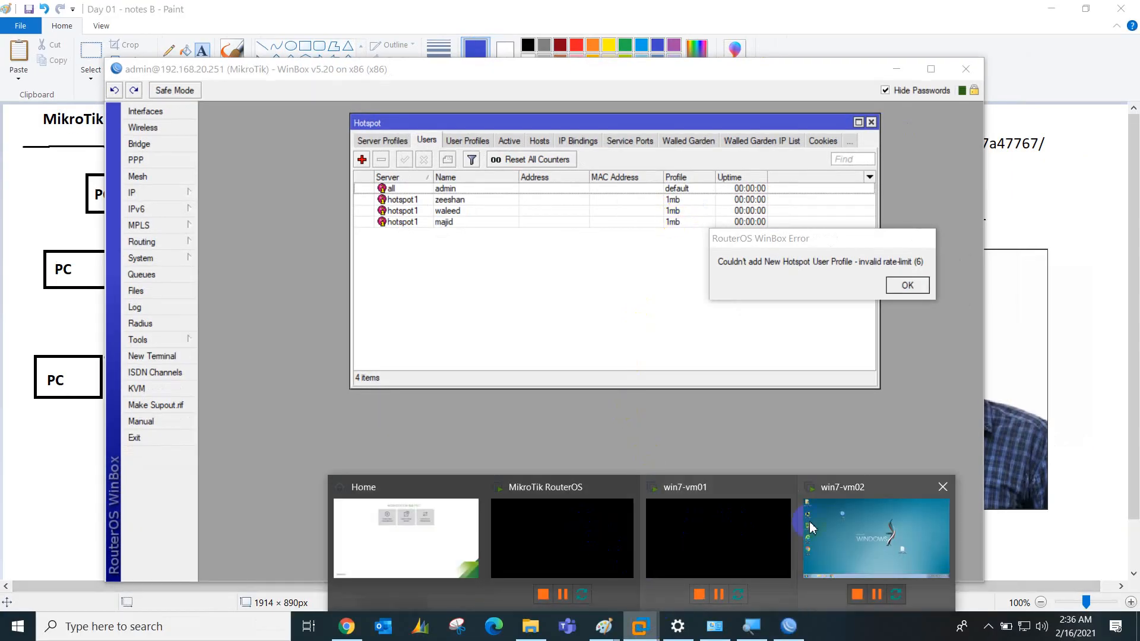
pyautogui.click(771, 478)
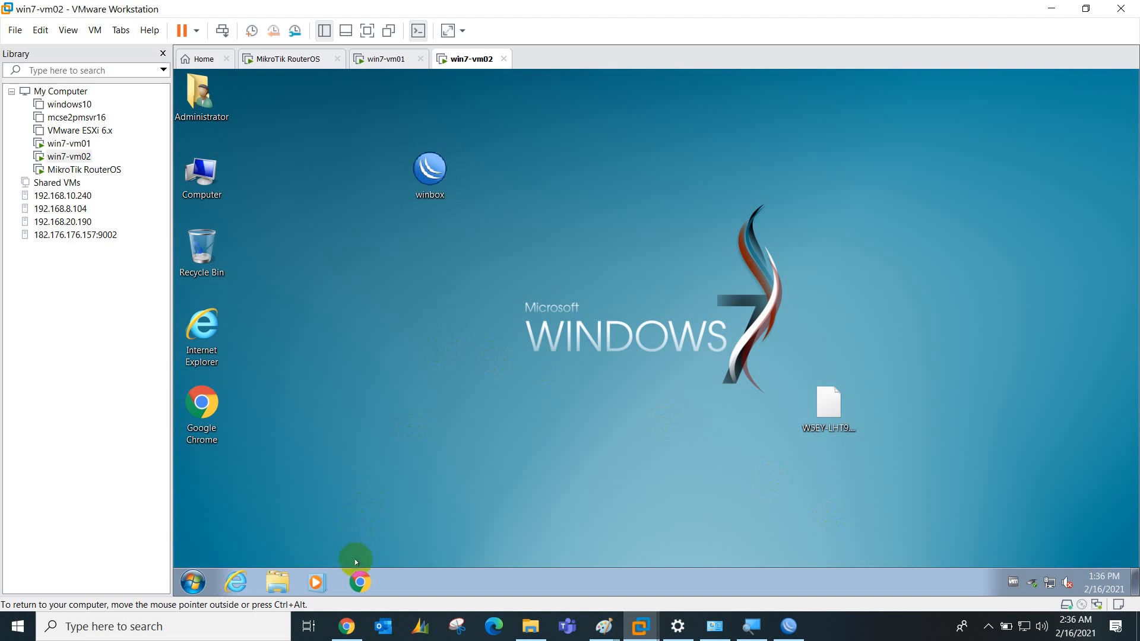
pyautogui.click(359, 574)
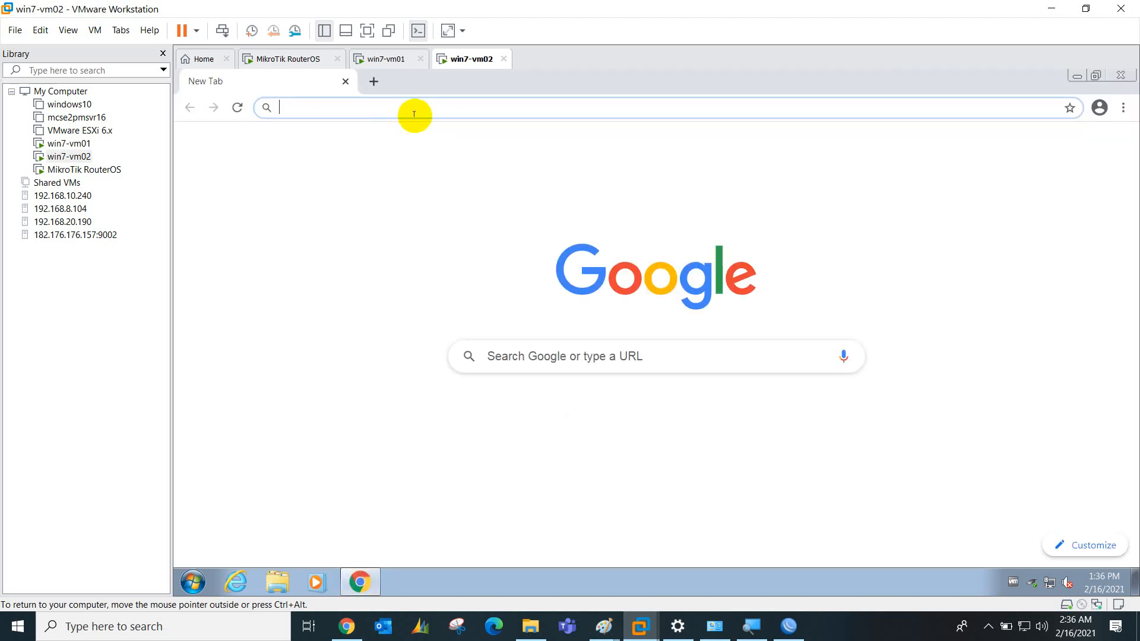
pyautogui.write('www.corelinks.com.pk')
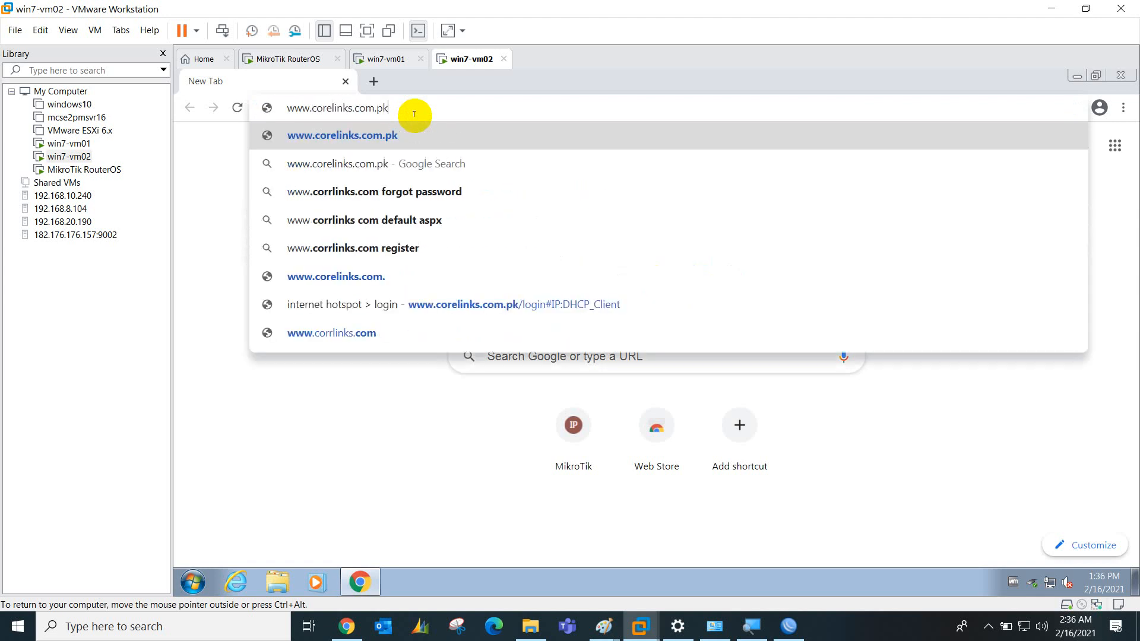
pyautogui.press('Return')
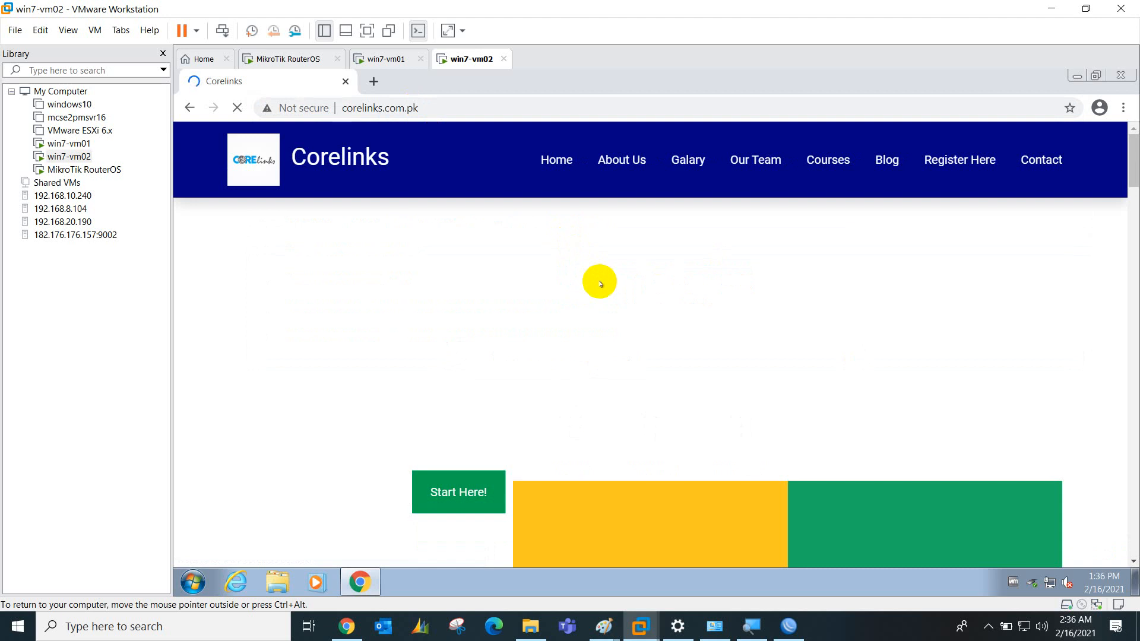
pyautogui.click(392, 60)
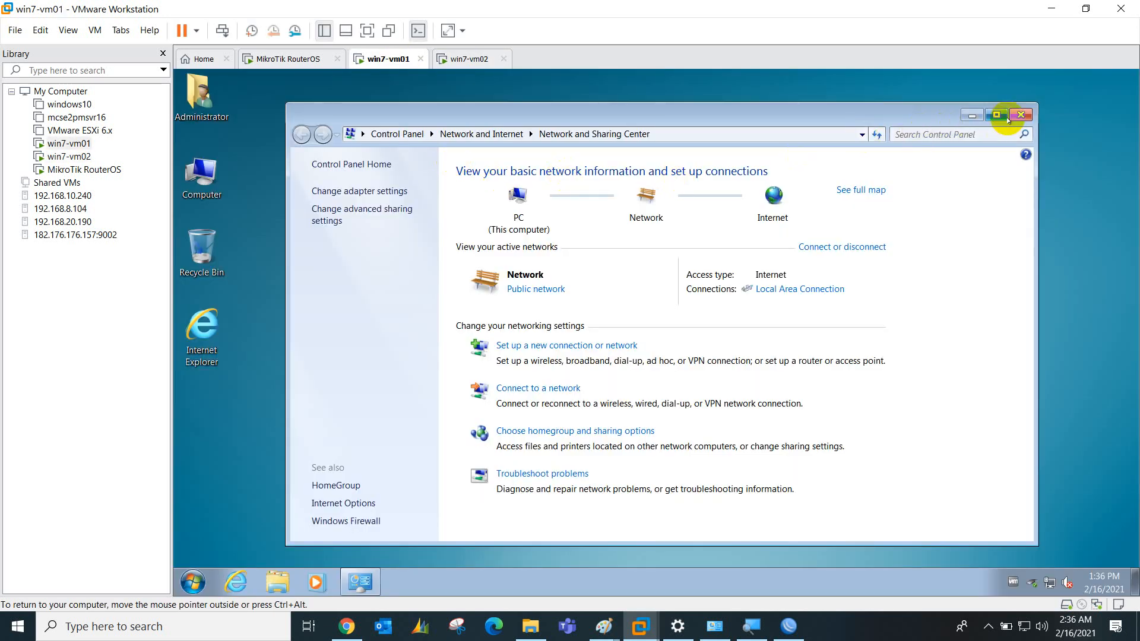
# Close win7-vm01's Network and Sharing Center and move win7-vm02's network adapter to another custom VMnet
pyautogui.click(1016, 116)
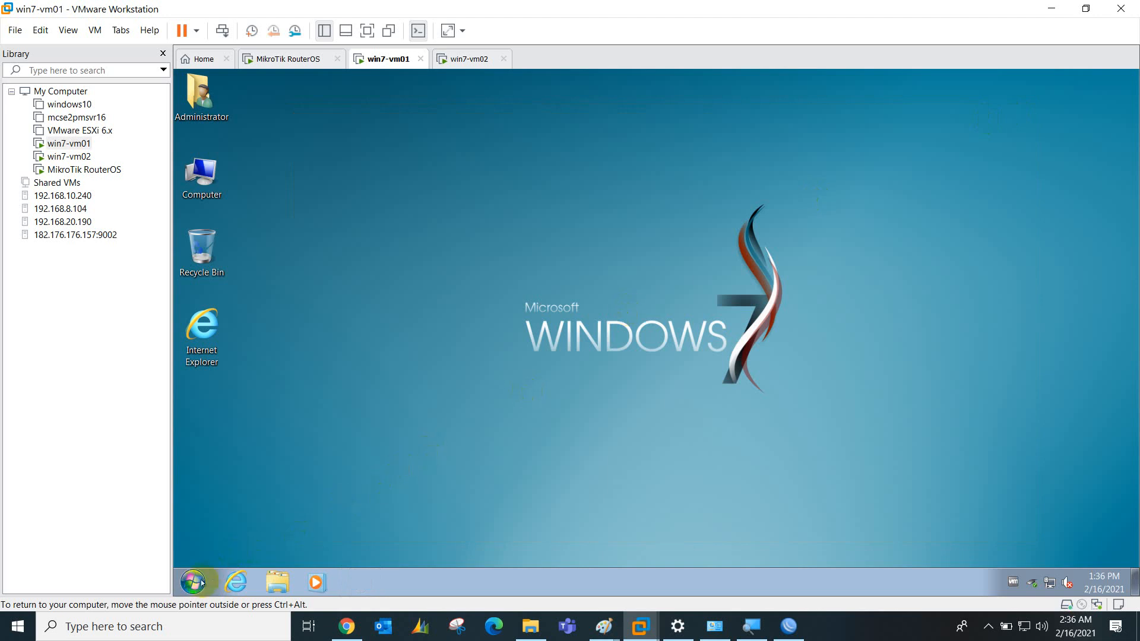
pyautogui.click(482, 61)
pyautogui.rightClick(487, 64)
pyautogui.click(522, 242)
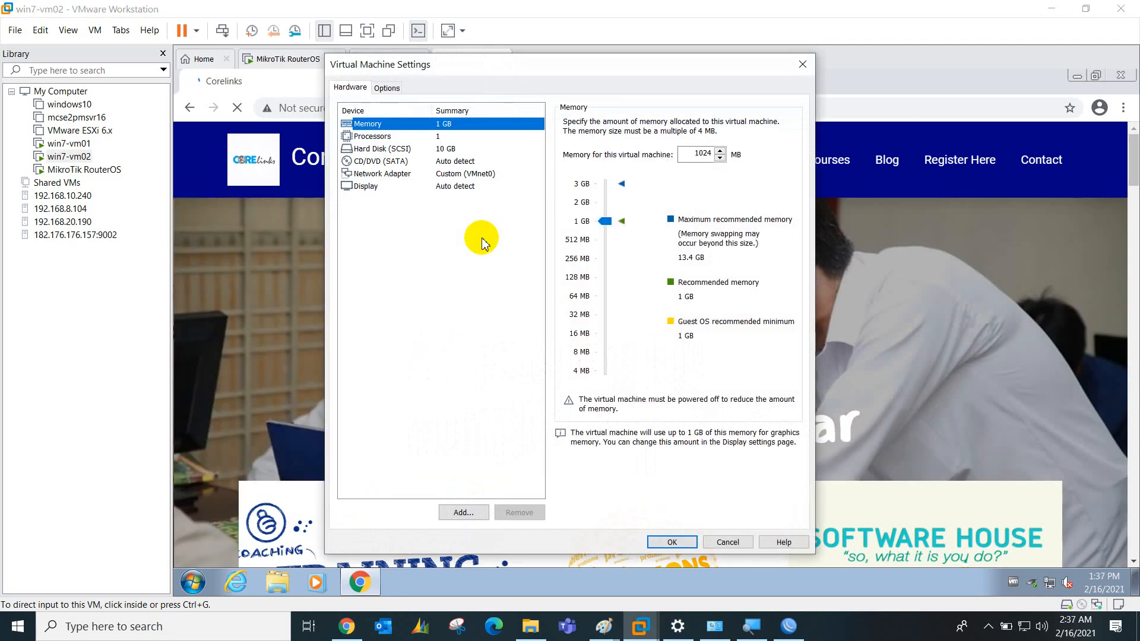
pyautogui.click(478, 173)
pyautogui.click(612, 253)
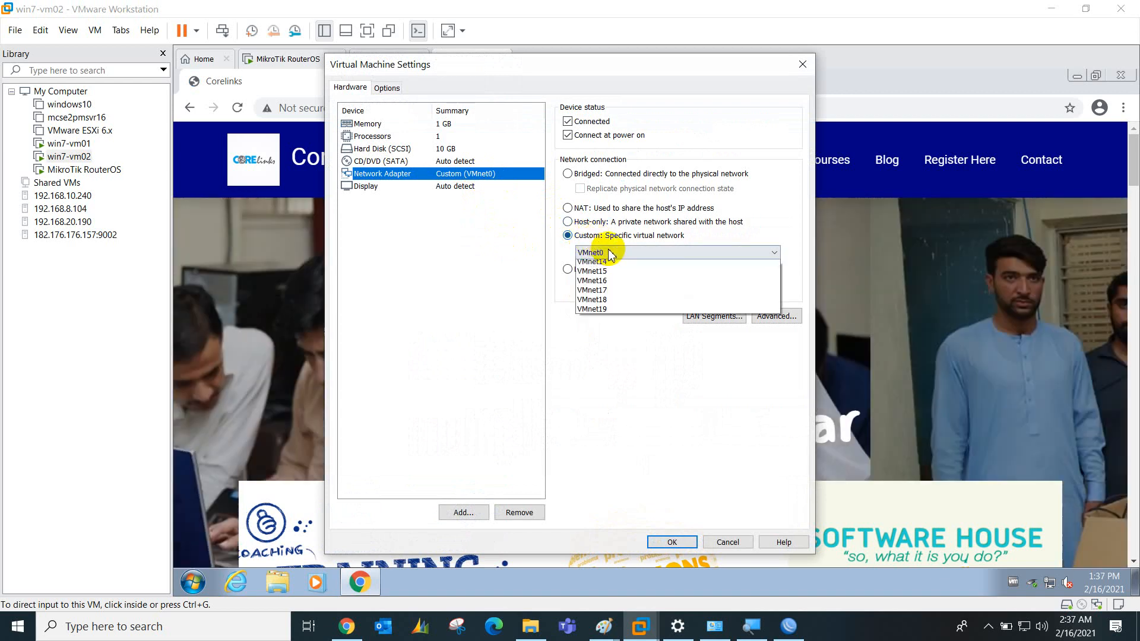
pyautogui.click(611, 271)
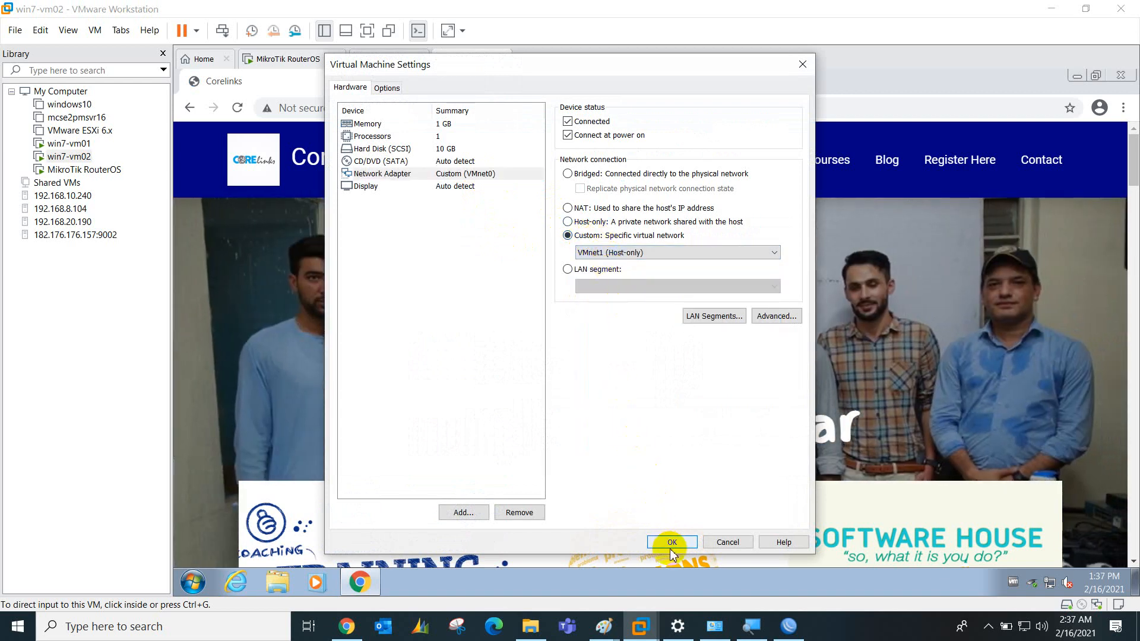
pyautogui.click(650, 252)
pyautogui.click(634, 284)
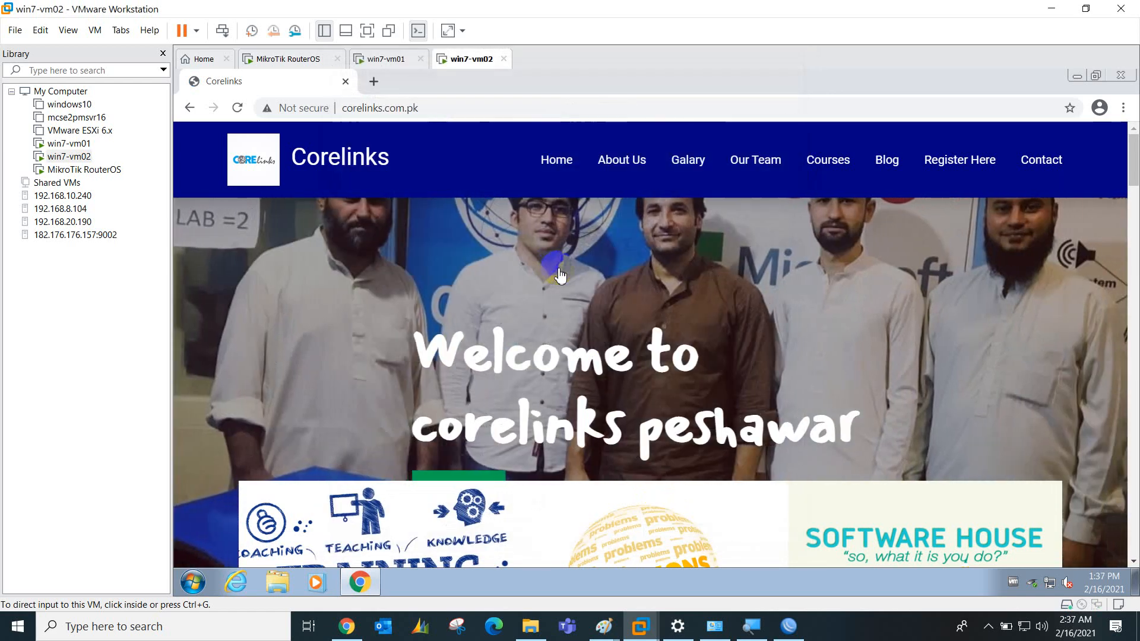
pyautogui.click(371, 85)
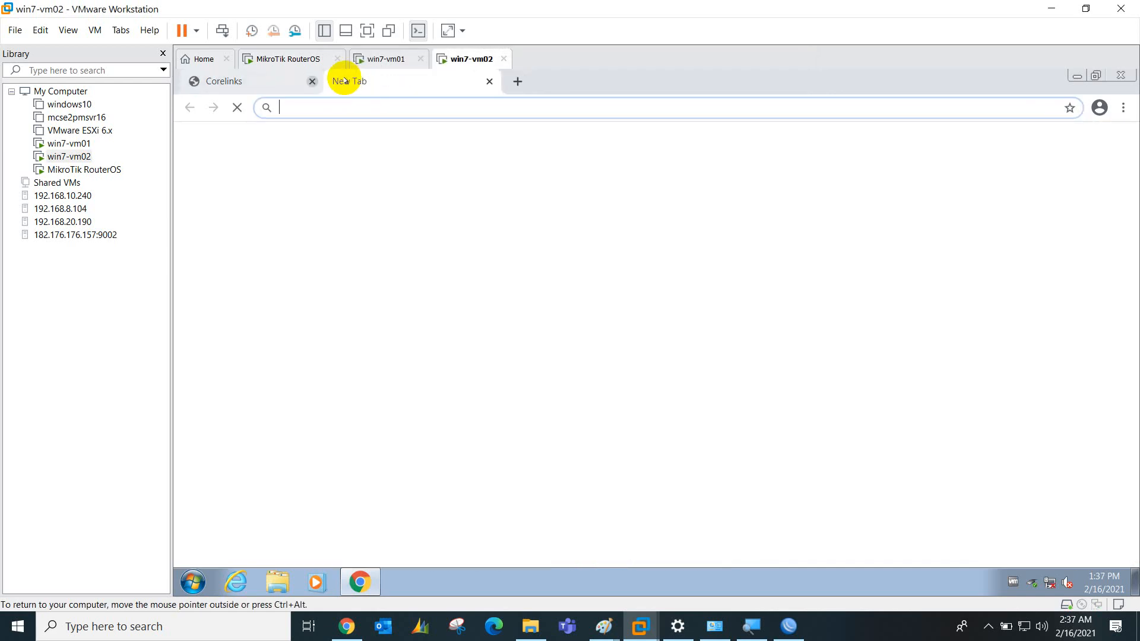
pyautogui.click(342, 81)
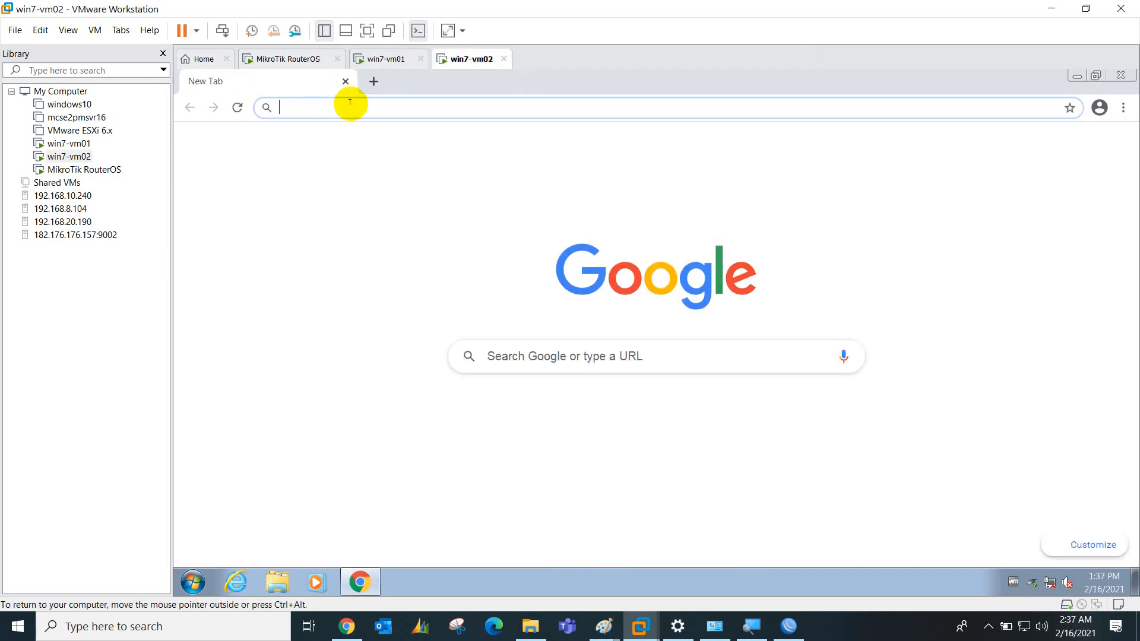
pyautogui.write('www.corelink')
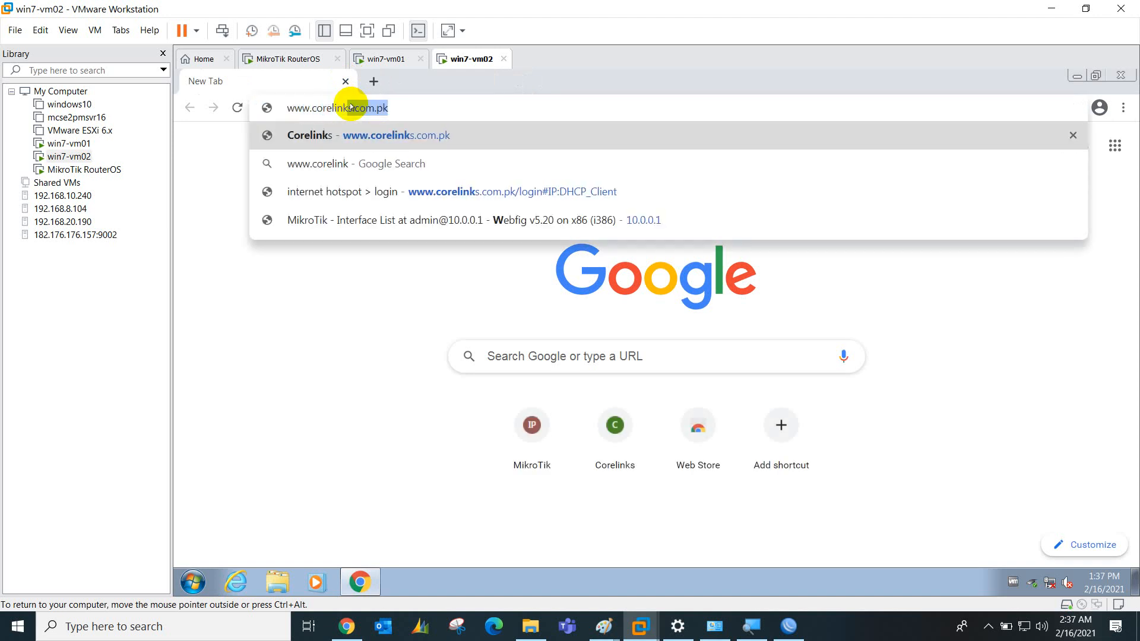
pyautogui.write('s.com.pk')
pyautogui.press('Return')
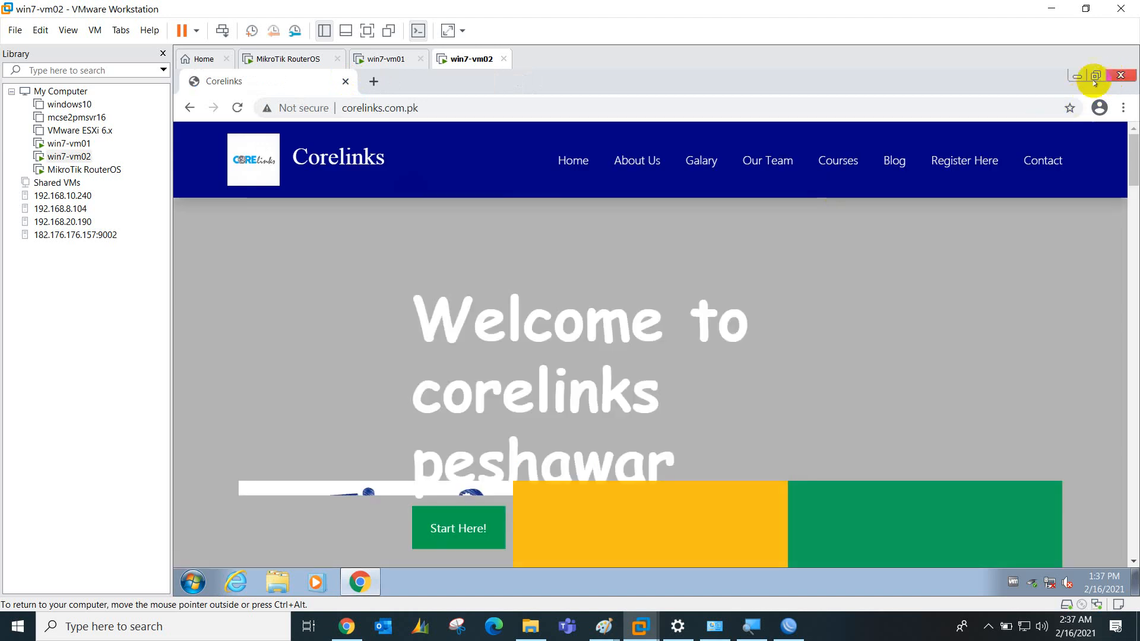
pyautogui.click(1119, 77)
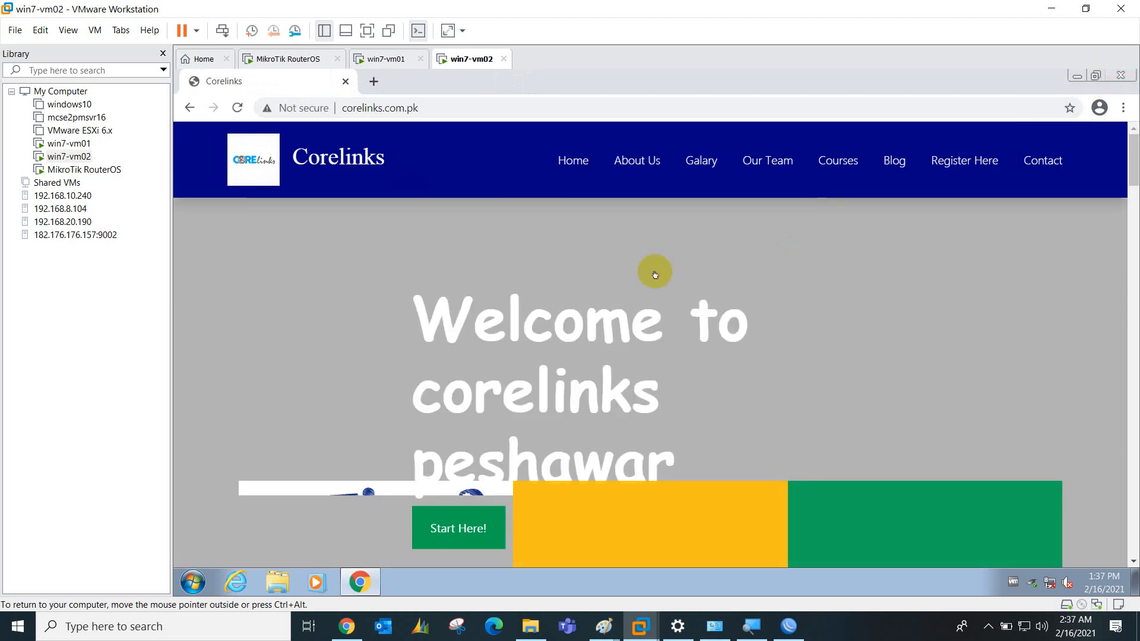
pyautogui.click(360, 579)
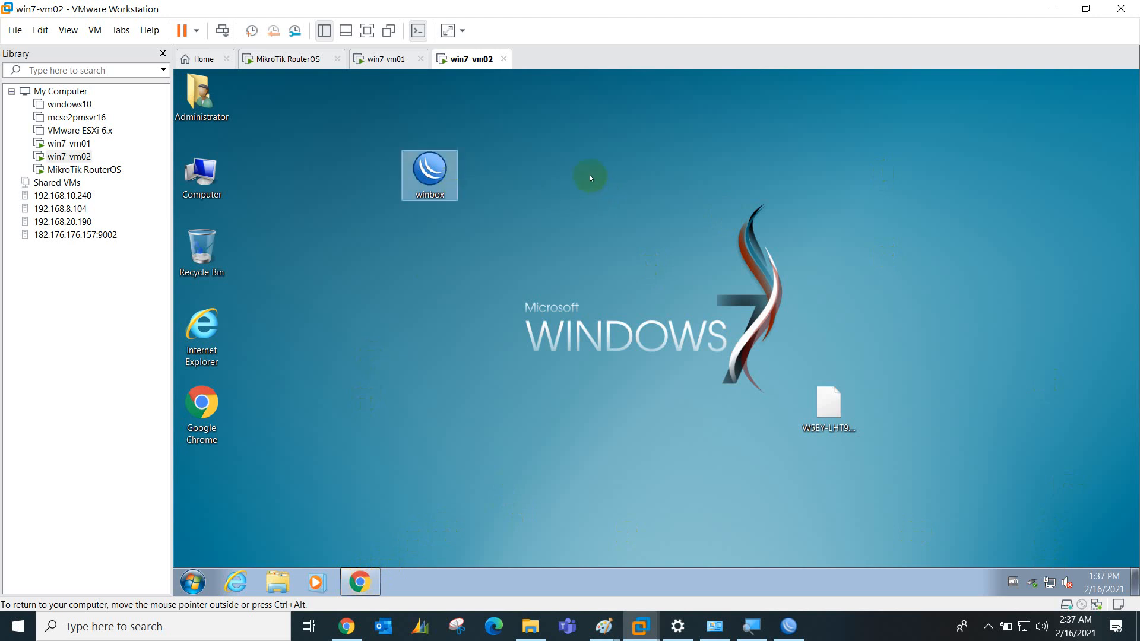
pyautogui.write('asdasd')
pyautogui.press('Return')
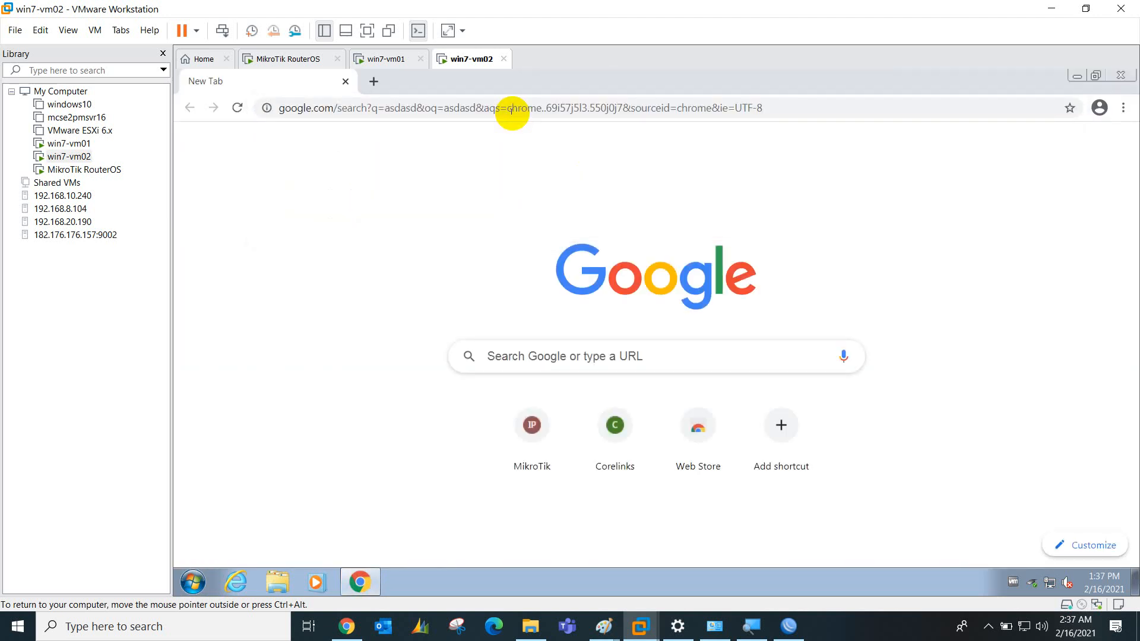
pyautogui.click(373, 82)
pyautogui.click(334, 85)
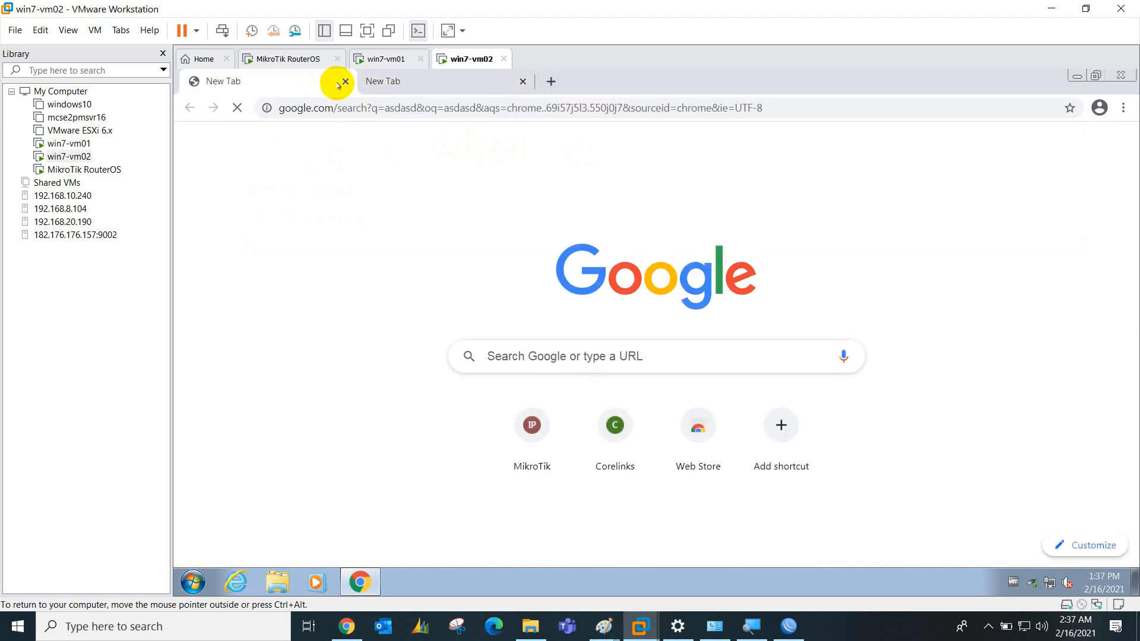
pyautogui.click(345, 81)
pyautogui.click(350, 106)
pyautogui.write('w')
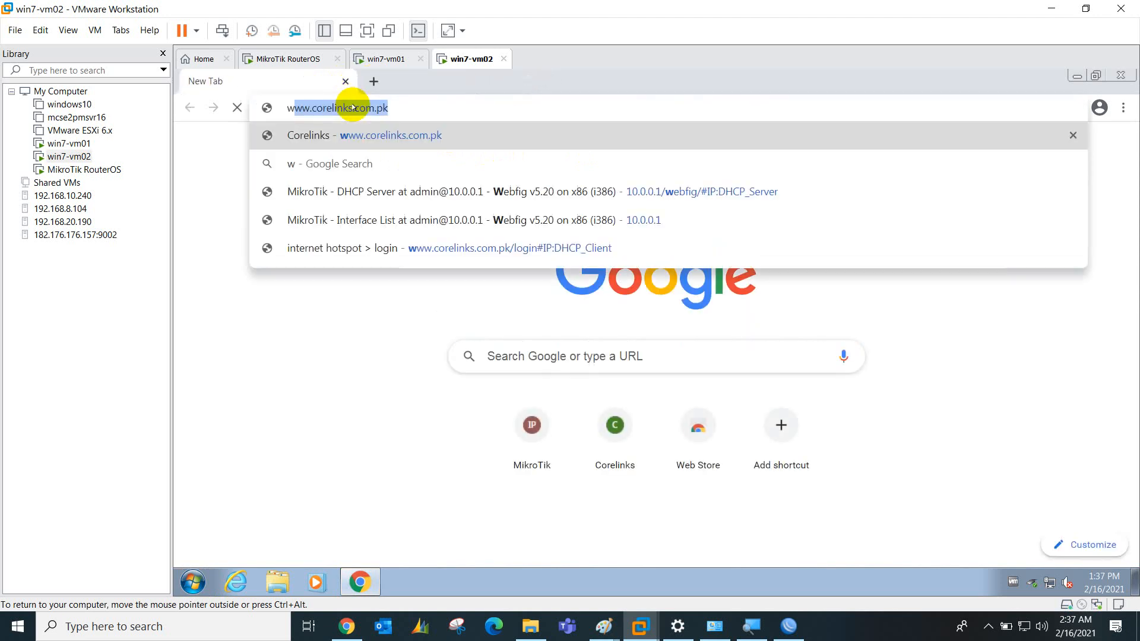
pyautogui.write('ww.corelinks.com.pk')
pyautogui.press('Return')
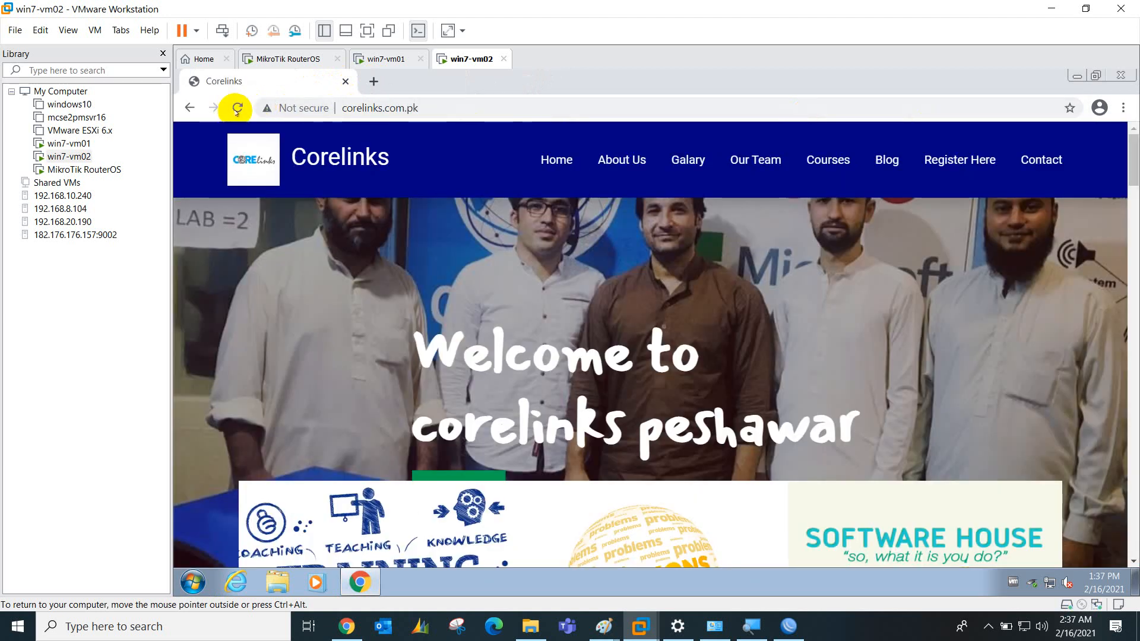
pyautogui.click(236, 109)
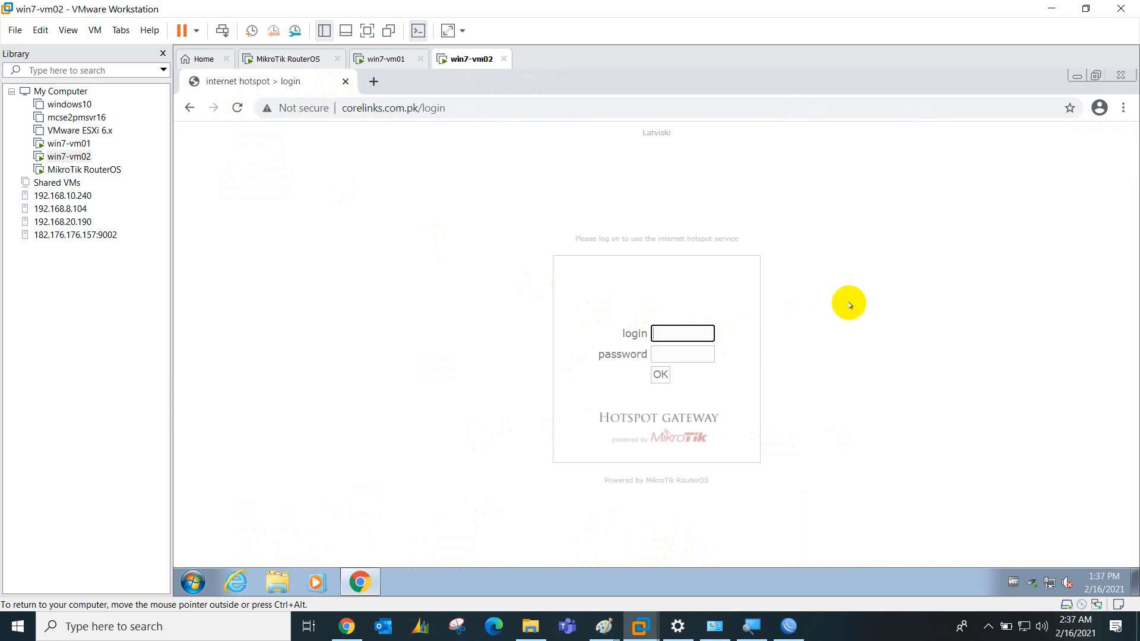
pyautogui.press('Tab')
pyautogui.write('1')
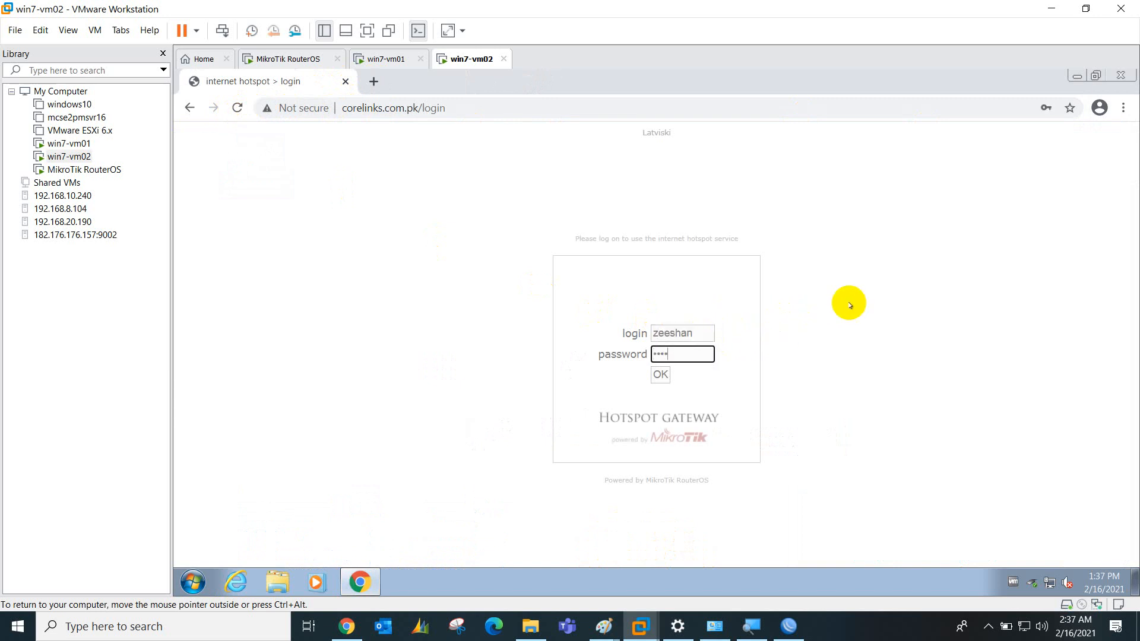
pyautogui.press('Return')
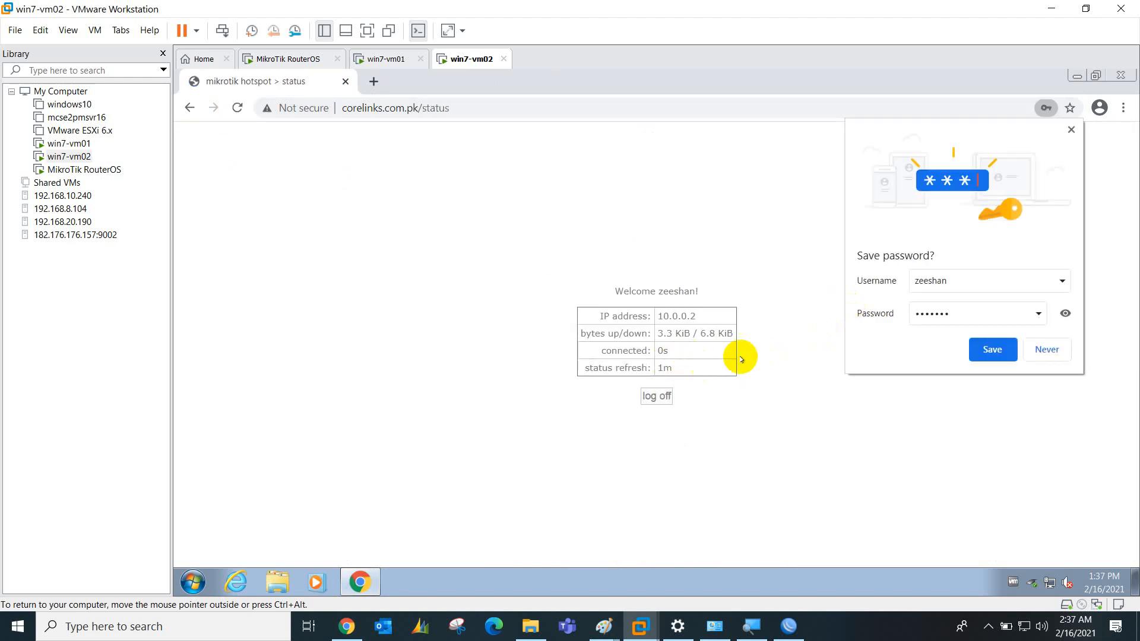
pyautogui.click(1002, 349)
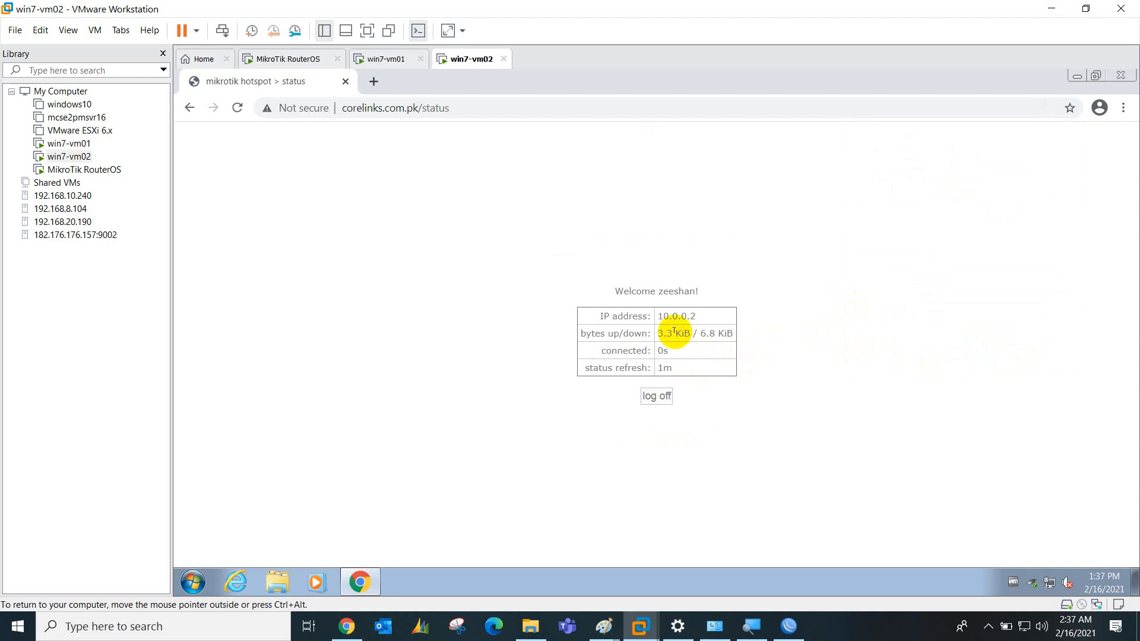
pyautogui.click(374, 82)
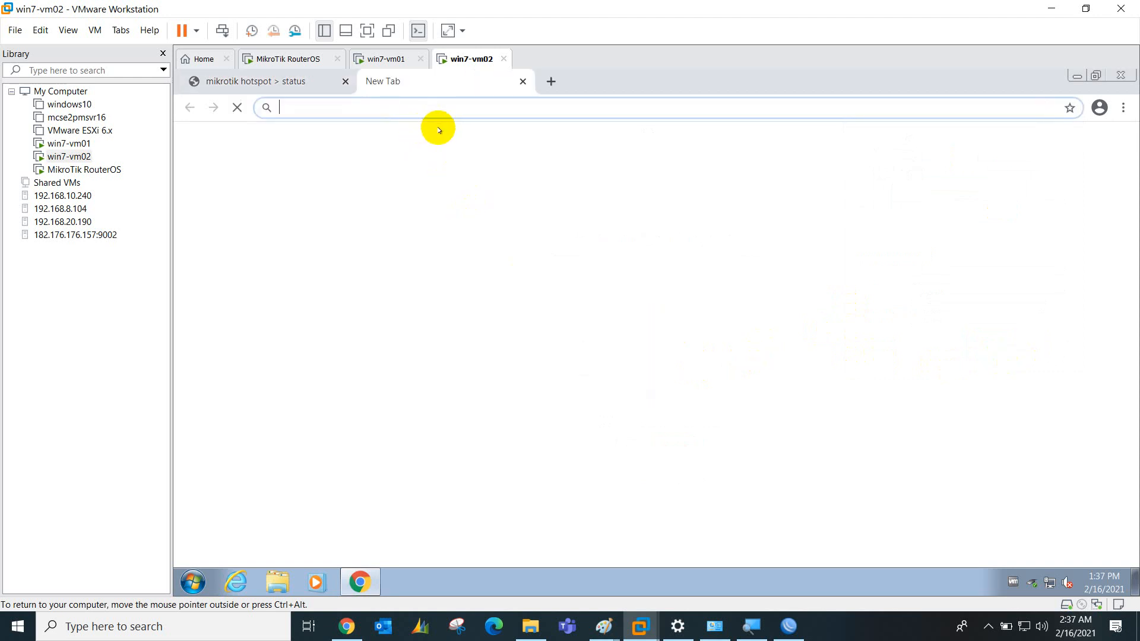
pyautogui.write('www.google.com')
pyautogui.press('Return')
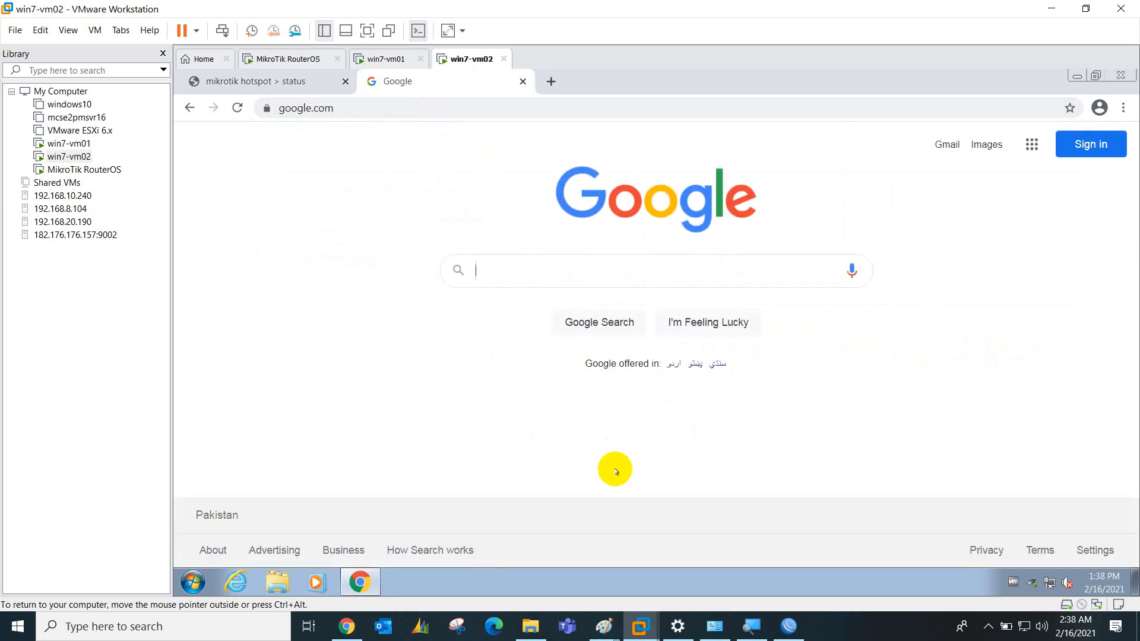
pyautogui.moveTo(600, 625)
pyautogui.click(565, 578)
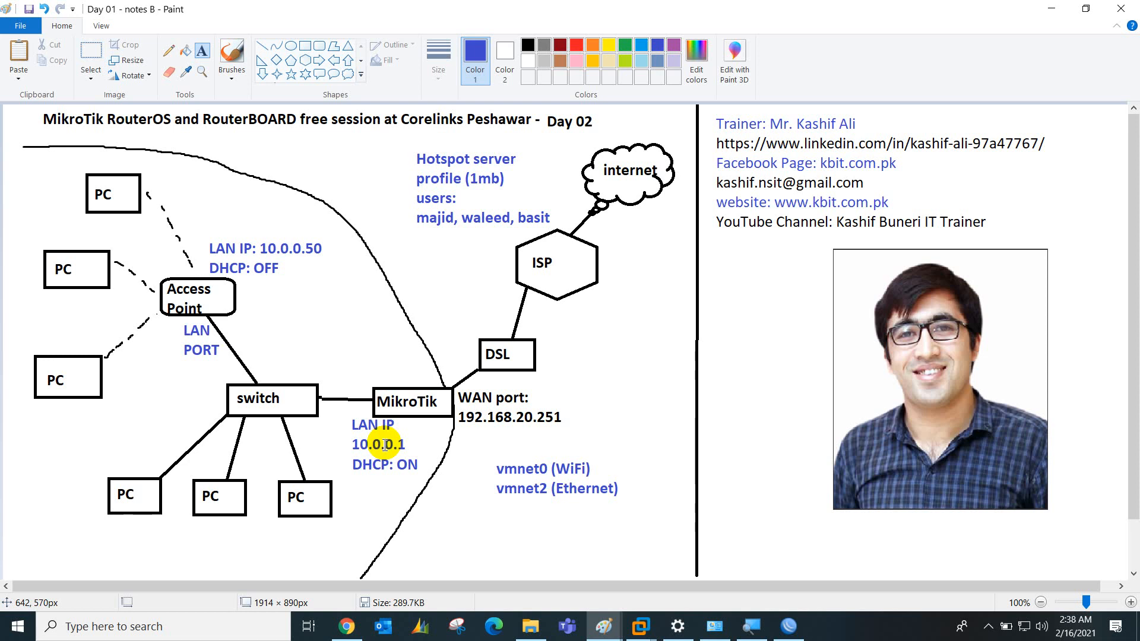
# Close the profile dialog and review each user's 1M/1M simple queue, including hs-<hotspot1>
pyautogui.click(988, 626)
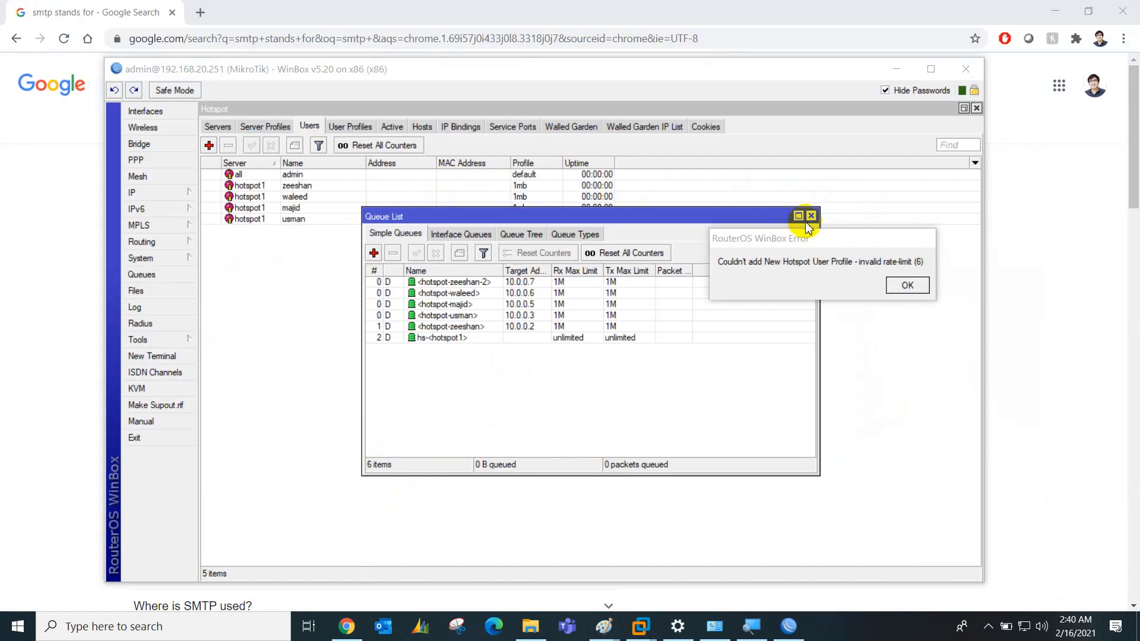
pyautogui.click(804, 215)
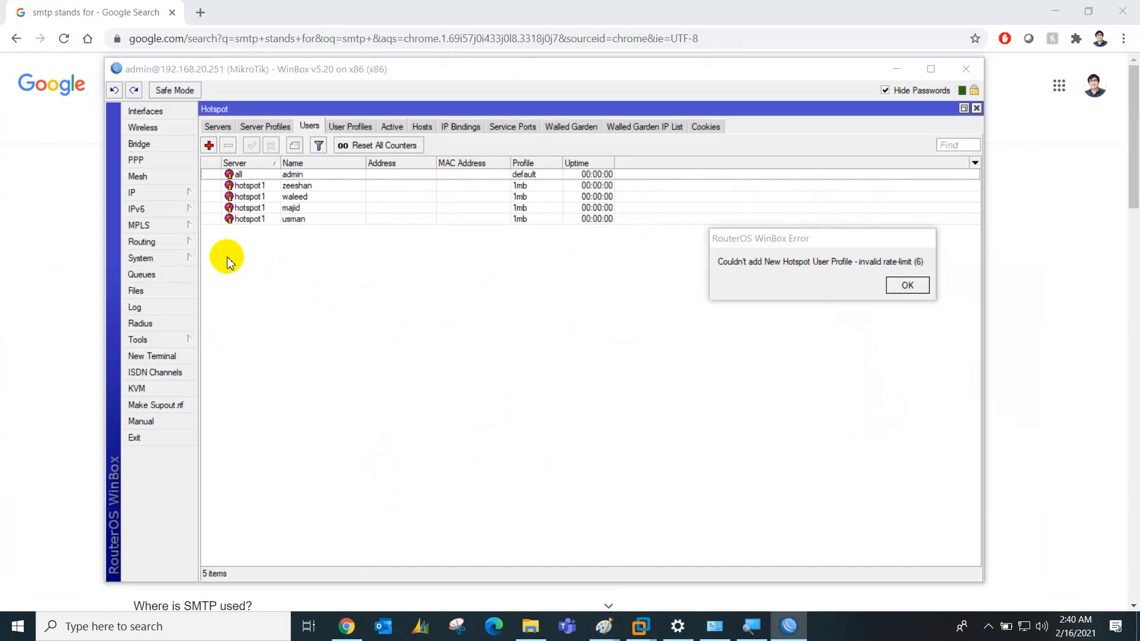
pyautogui.click(144, 275)
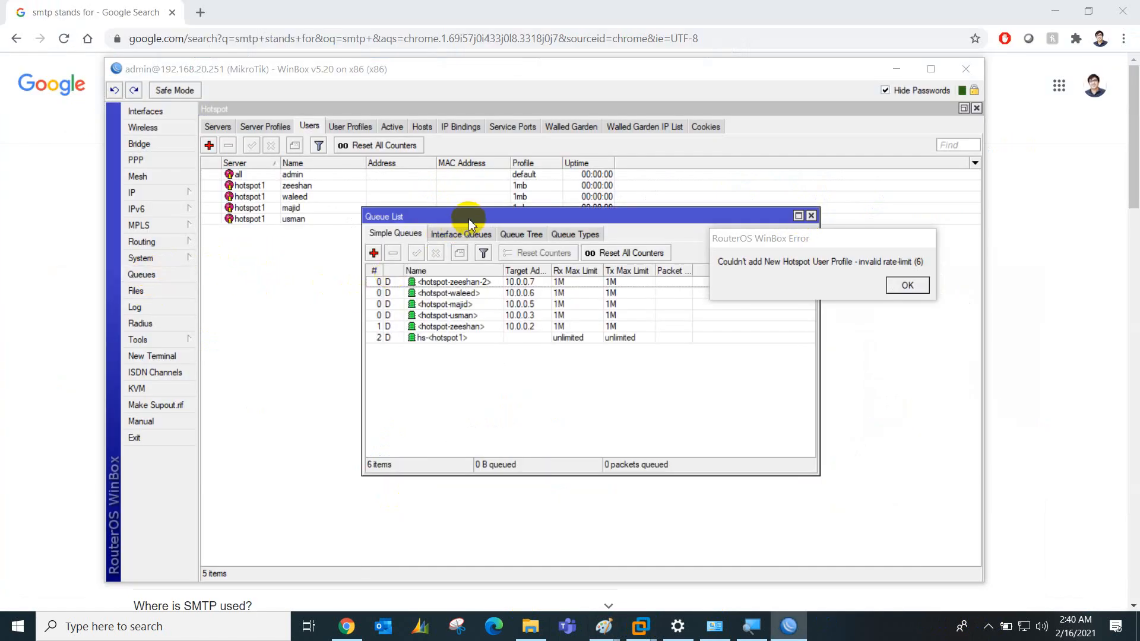
pyautogui.moveTo(469, 222); pyautogui.dragTo(363, 208)
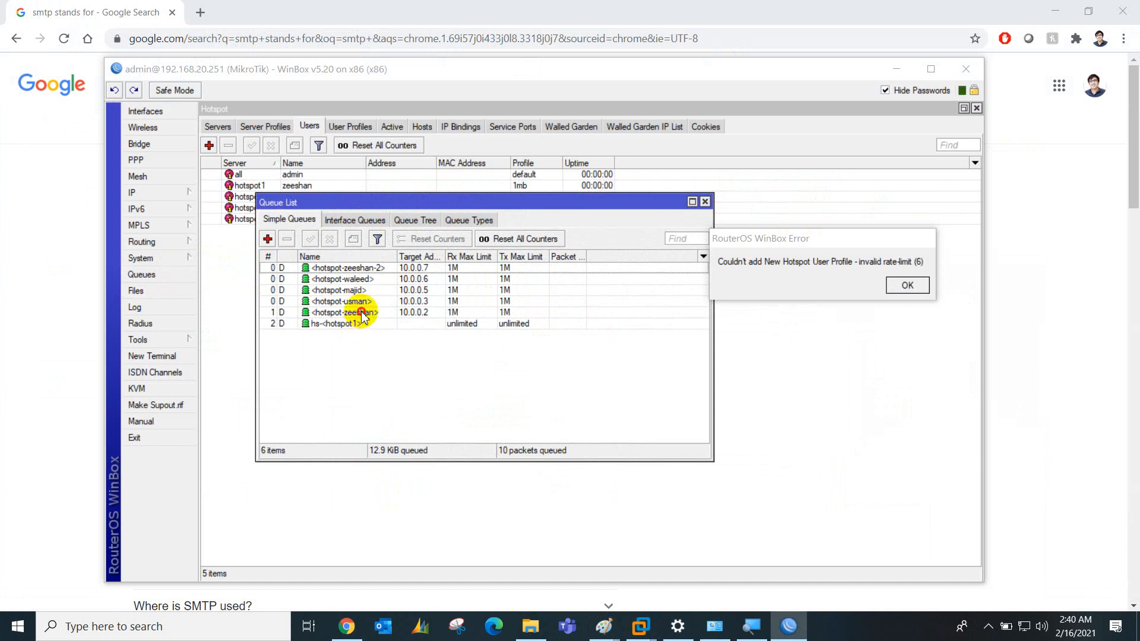
pyautogui.click(362, 313)
pyautogui.click(371, 302)
pyautogui.click(377, 290)
pyautogui.click(383, 279)
pyautogui.click(393, 267)
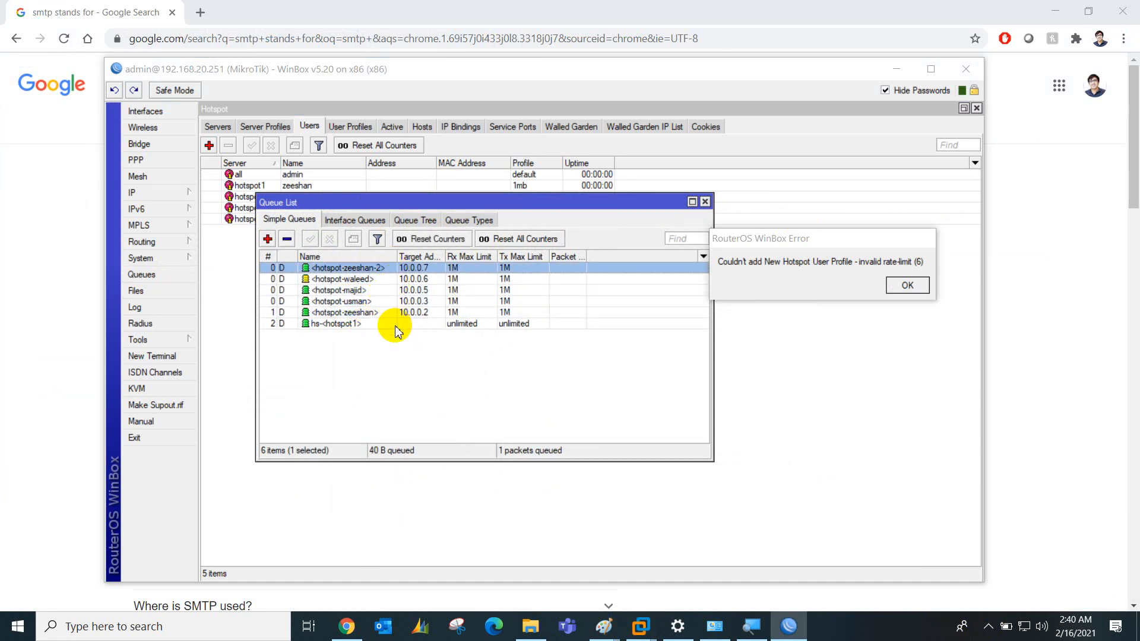
pyautogui.click(376, 279)
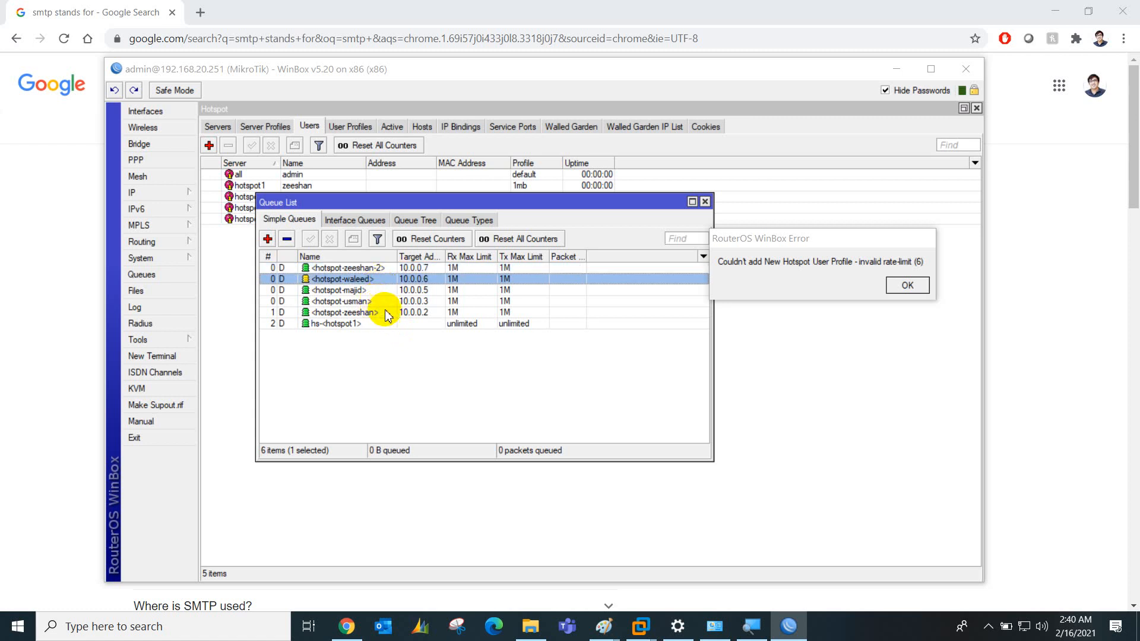
pyautogui.click(367, 324)
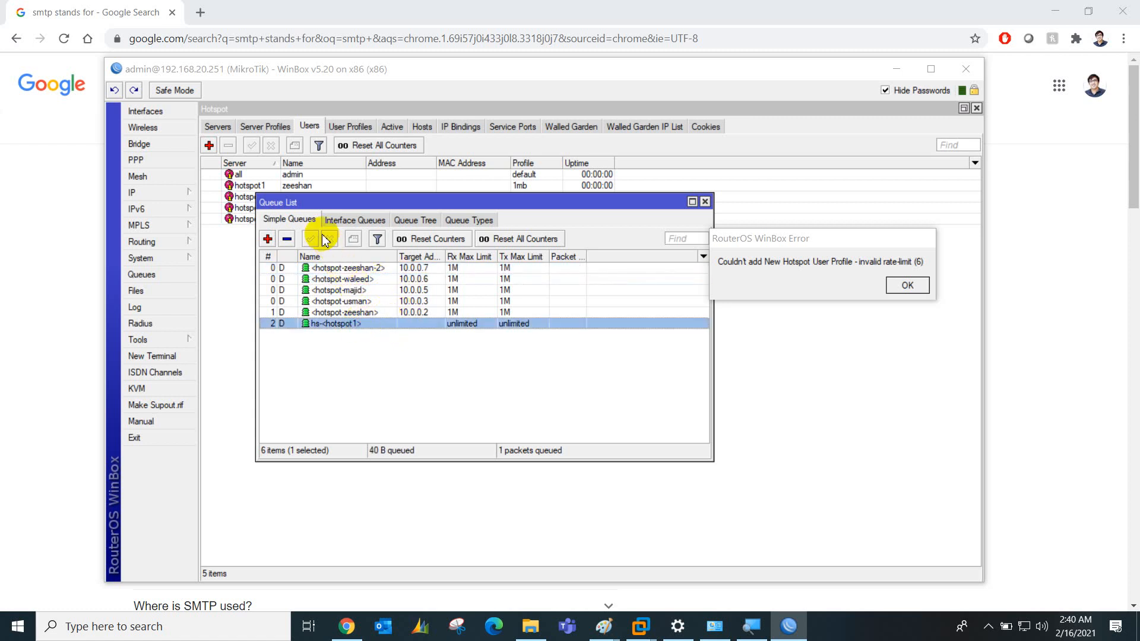
# Browse the Interface Queues, Queue Tree and Queue Types tabs, then return to the Hotspot window
pyautogui.click(341, 221)
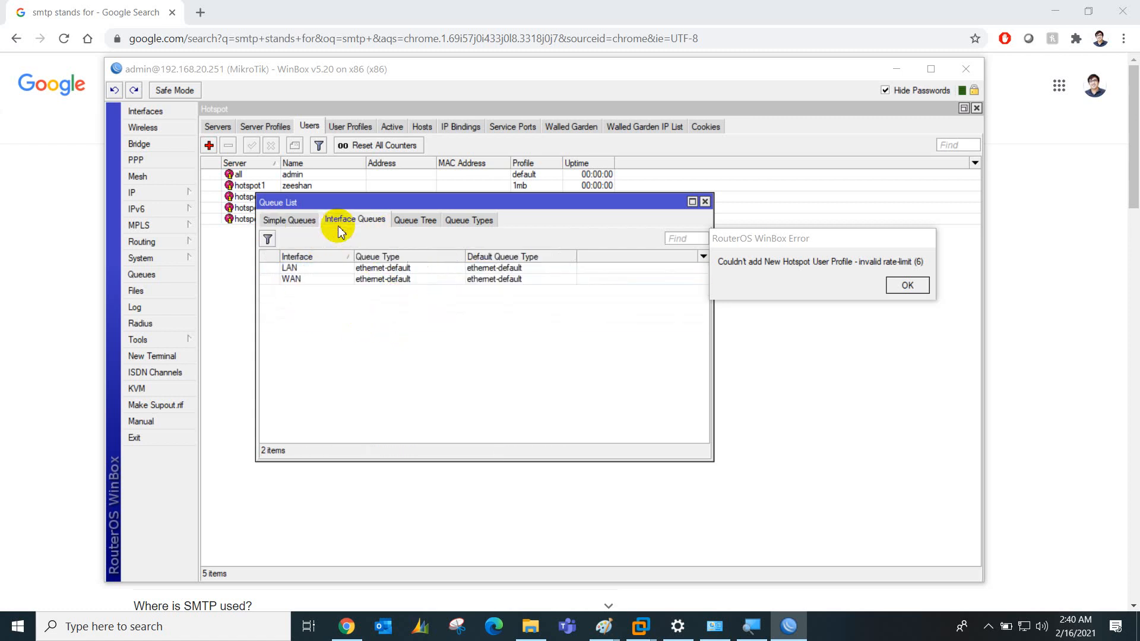
pyautogui.click(416, 221)
pyautogui.click(466, 221)
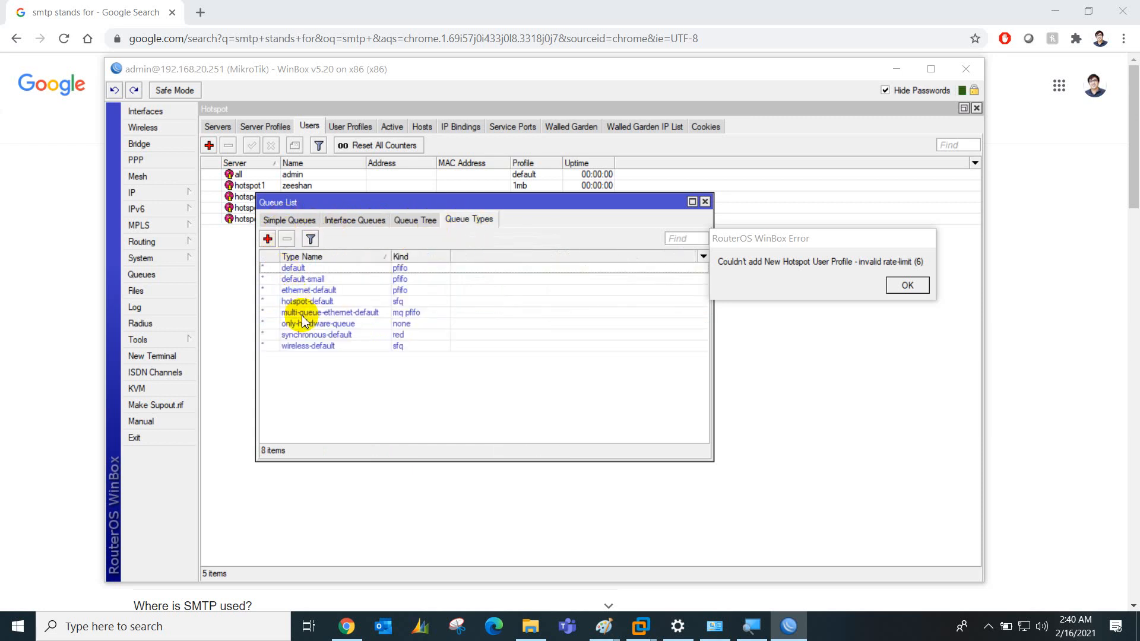
pyautogui.click(280, 222)
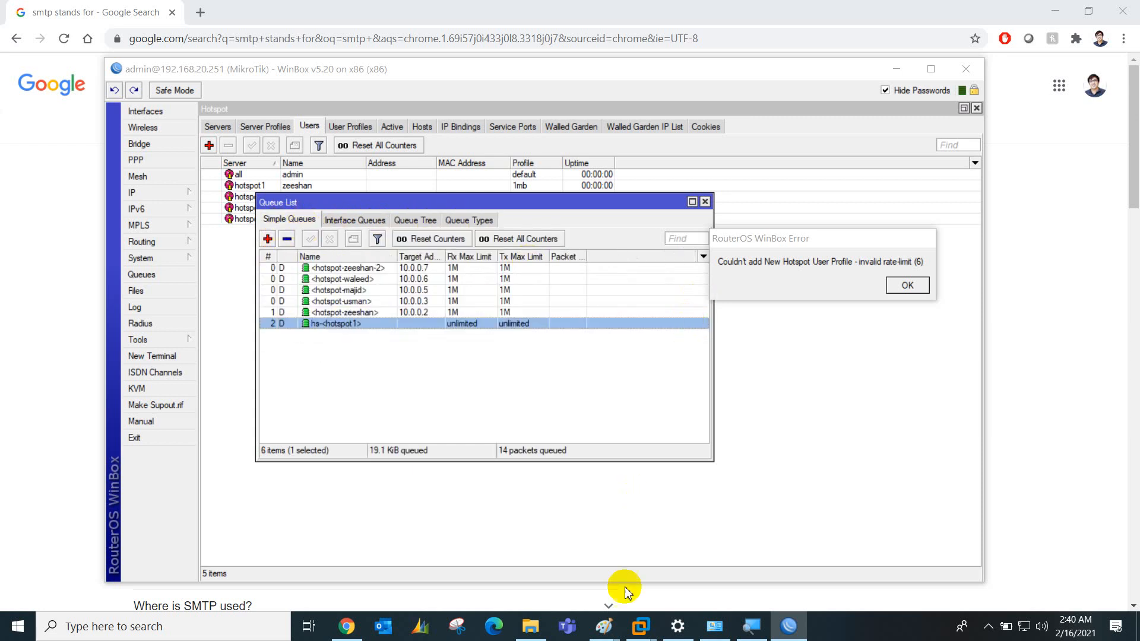
pyautogui.click(988, 625)
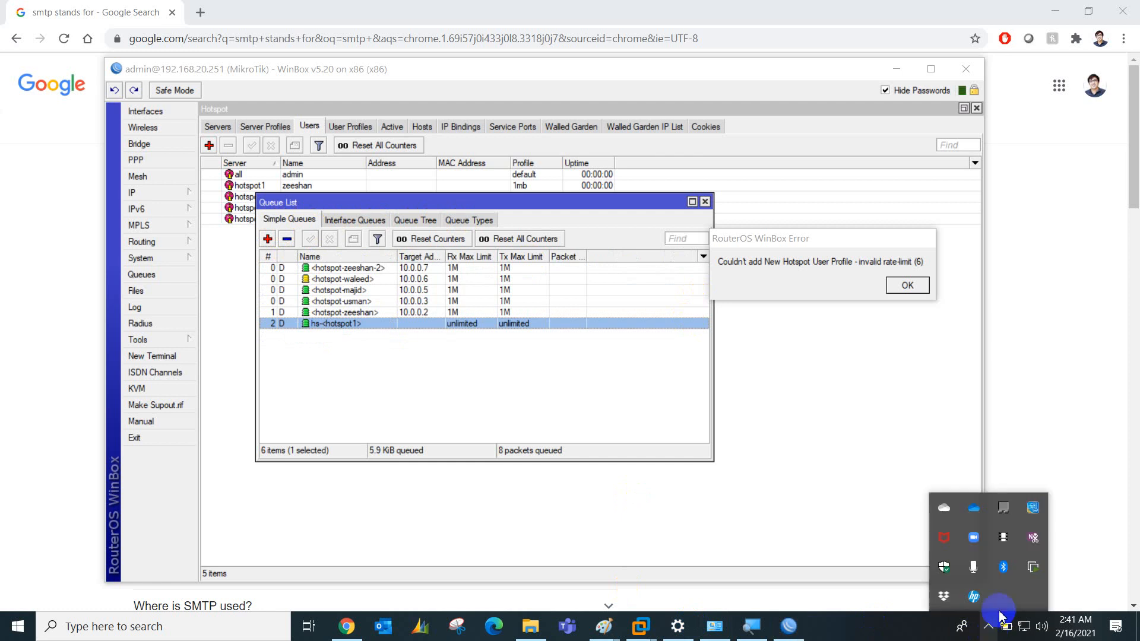
pyautogui.click(156, 191)
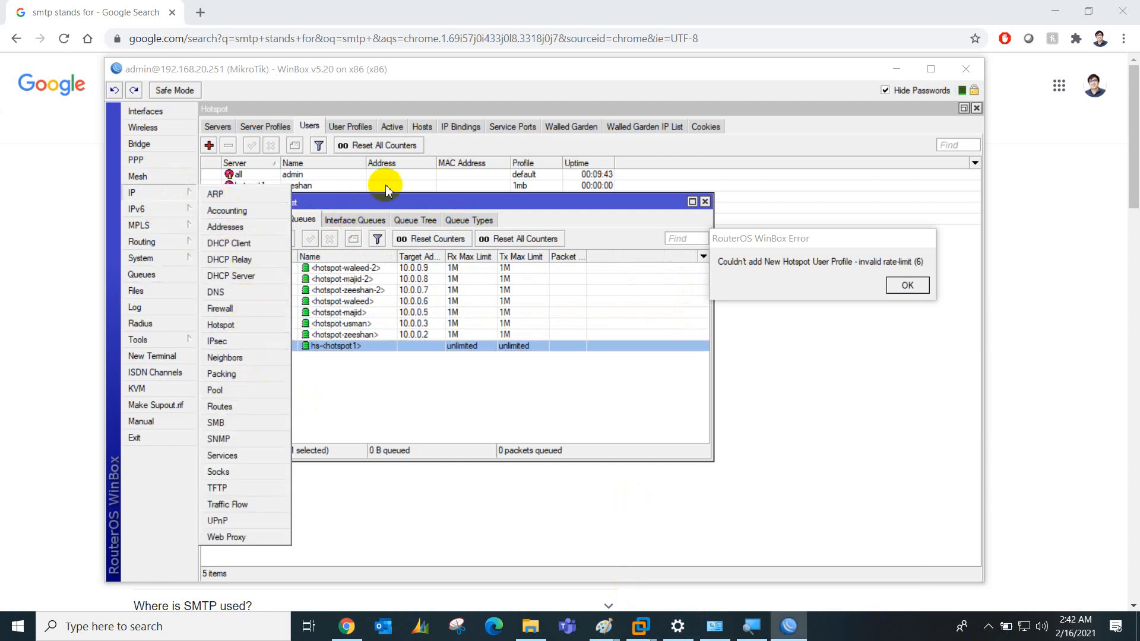
pyautogui.click(433, 110)
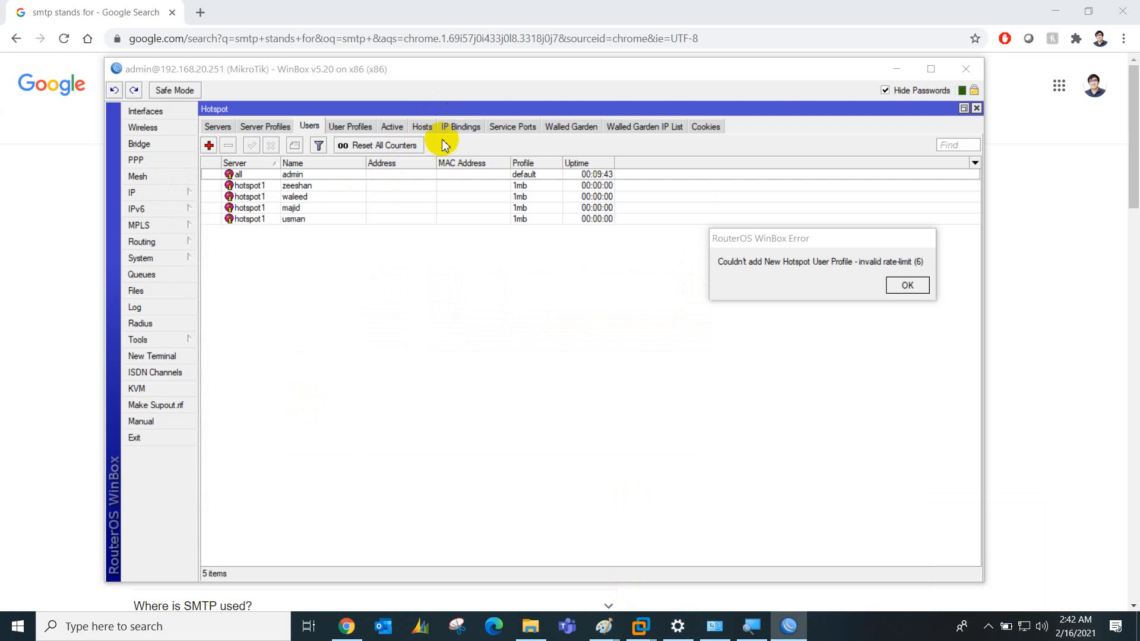
# Start a new guest user profile with address pool dhcp_pool1 and a 512k/512k rate limit
pyautogui.click(354, 127)
pyautogui.click(209, 145)
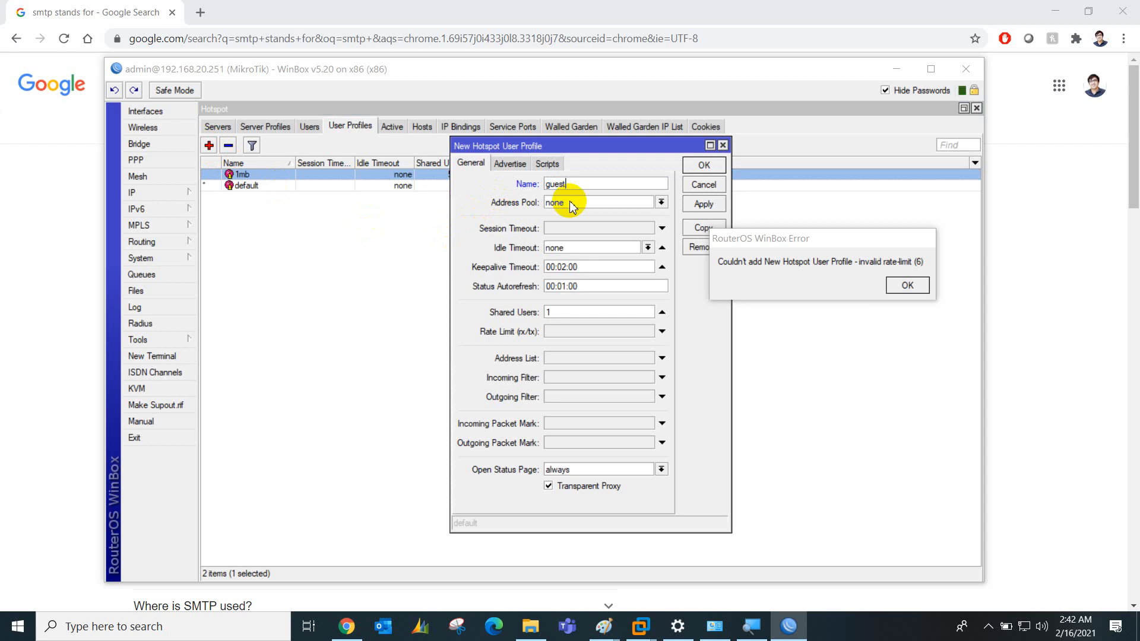
pyautogui.click(571, 206)
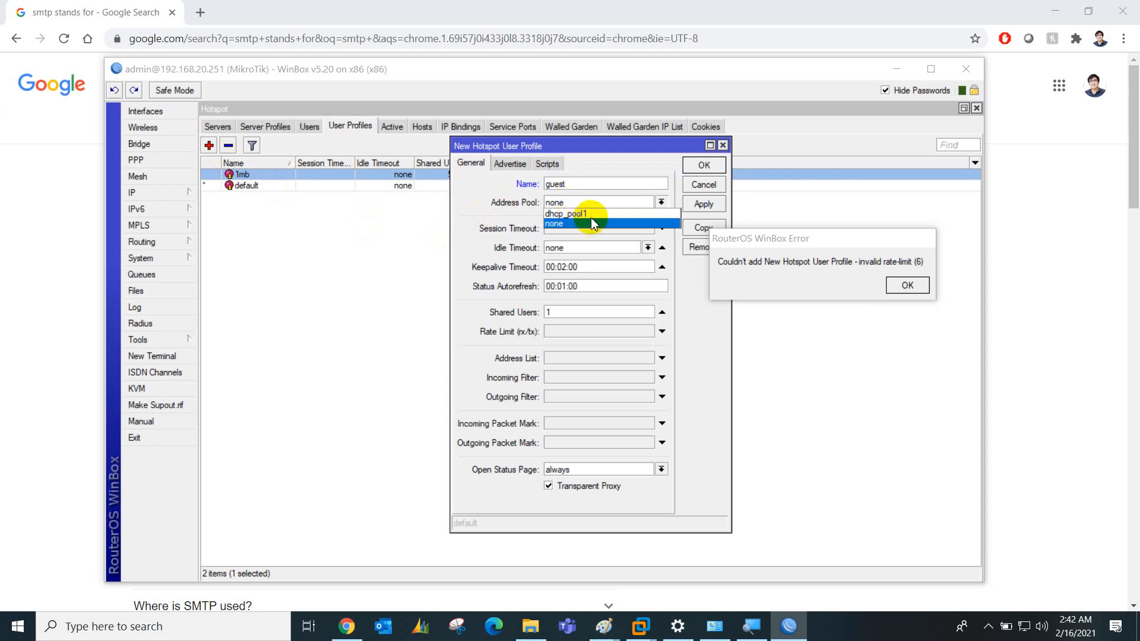
pyautogui.click(586, 220)
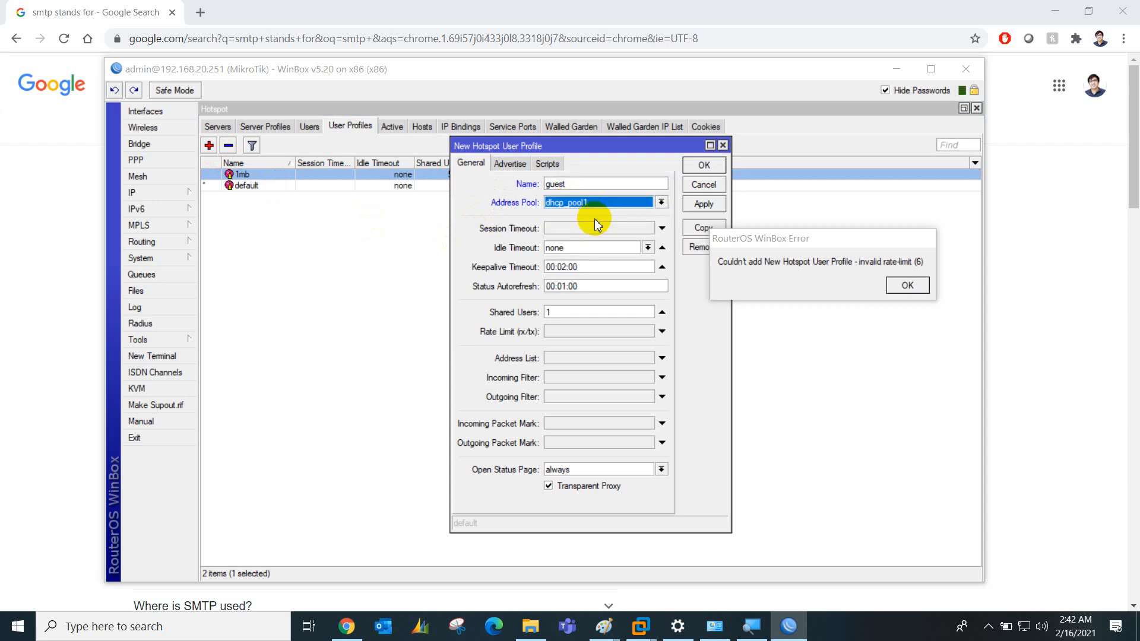
pyautogui.click(577, 338)
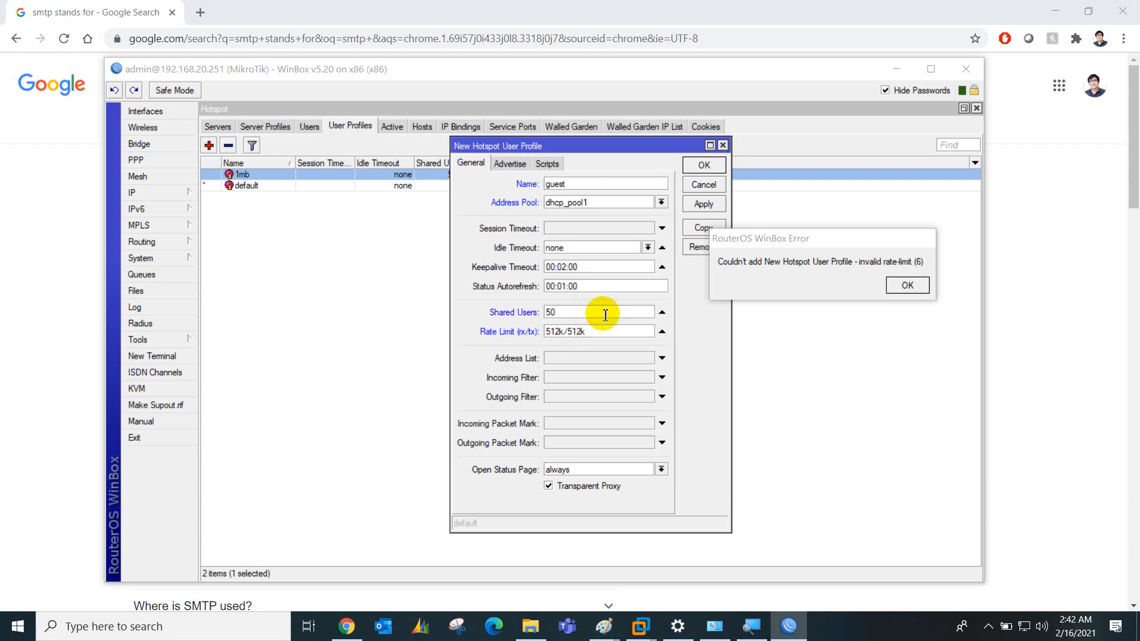
# Set the guest profile's session timeout to 01:00:00 and save the profile
pyautogui.click(587, 230)
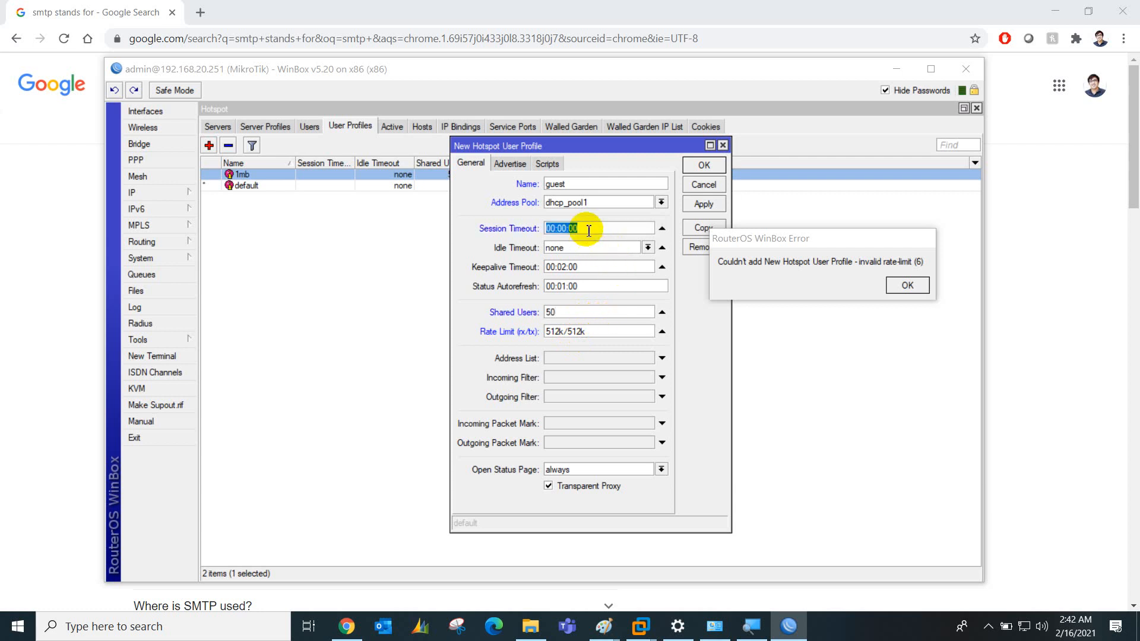
pyautogui.click(564, 229)
pyautogui.press('BackSpace')
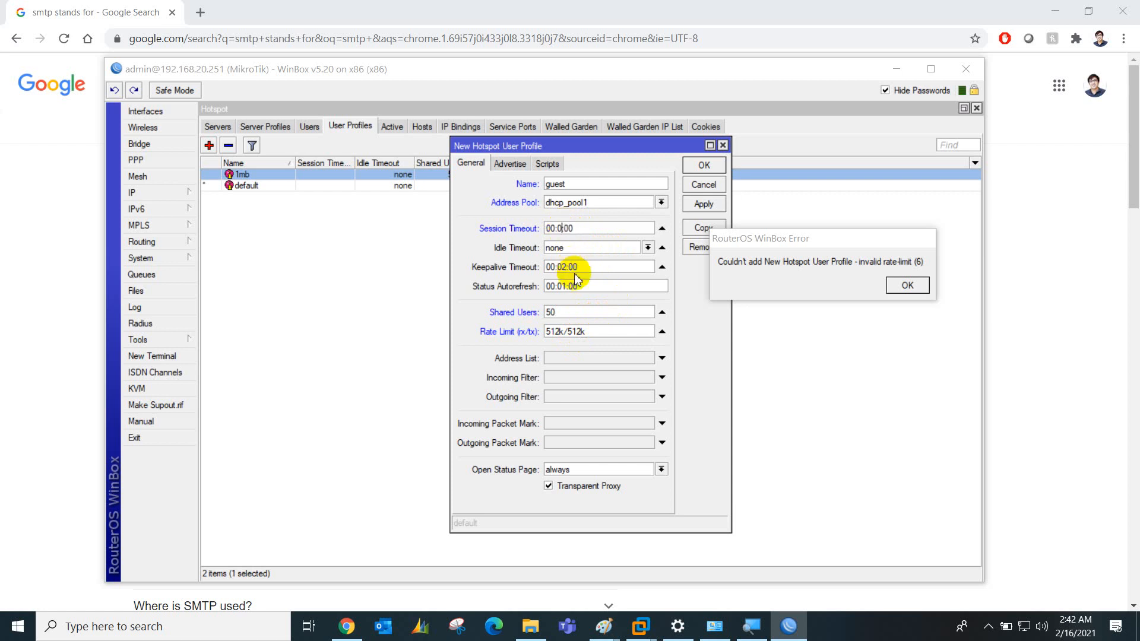
pyautogui.write('1')
pyautogui.press('BackSpace')
pyautogui.write('1')
pyautogui.press('Delete')
pyautogui.press('Right')
pyautogui.press('Right')
pyautogui.write('0')
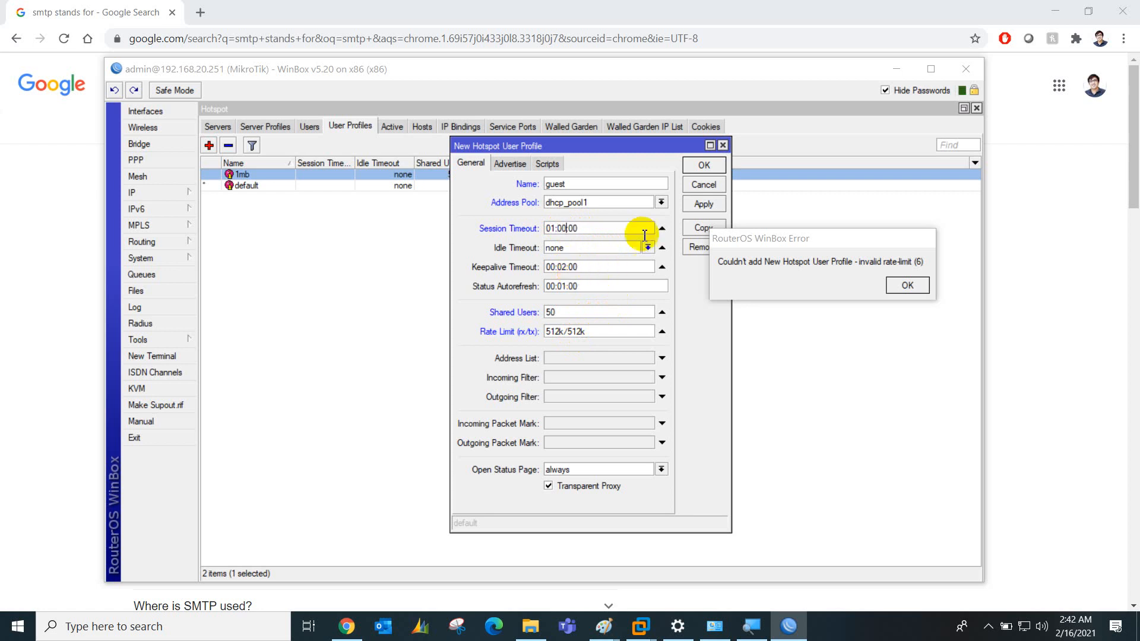
pyautogui.click(704, 204)
pyautogui.click(704, 166)
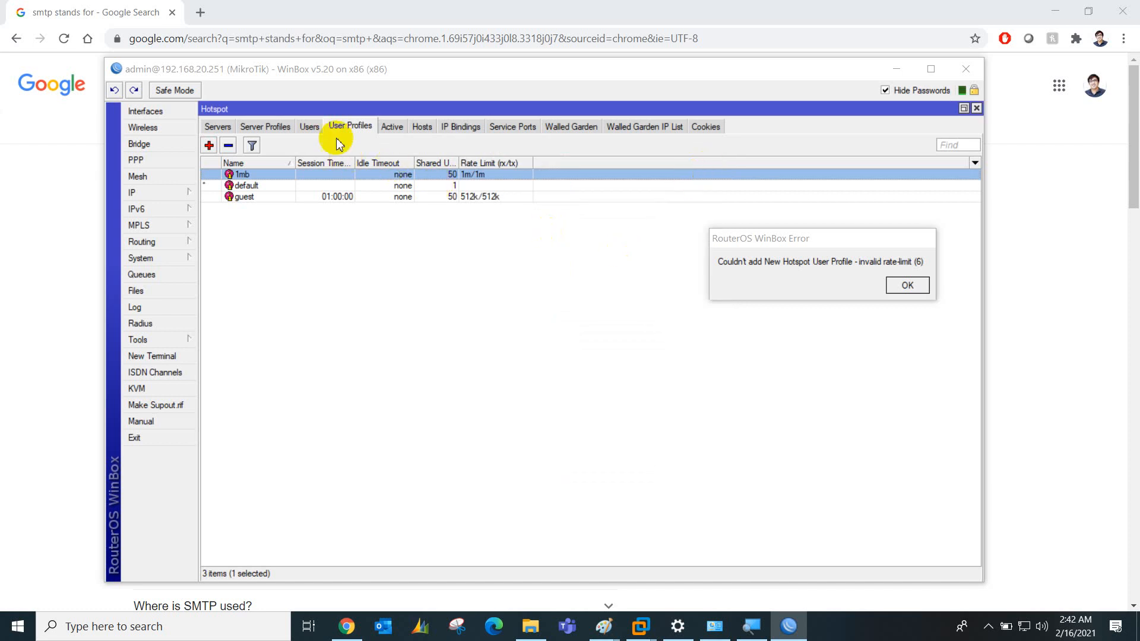
# Add a hotspot1 user with a name and password, assigned the guest profile, and save it
pyautogui.click(309, 126)
pyautogui.click(209, 145)
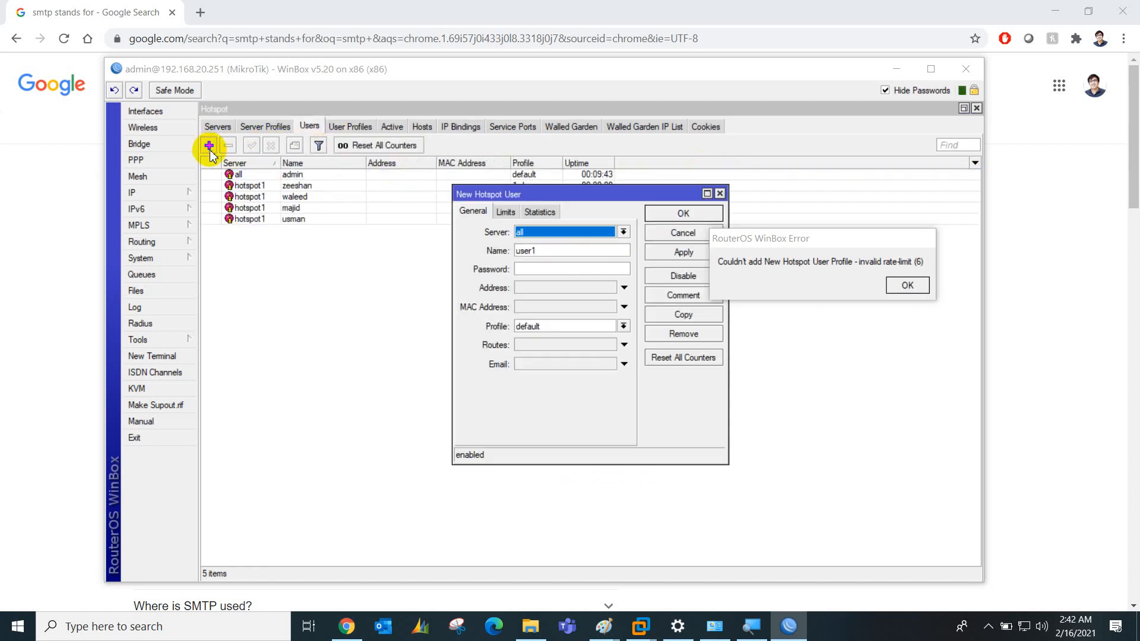
pyautogui.click(569, 233)
pyautogui.click(546, 251)
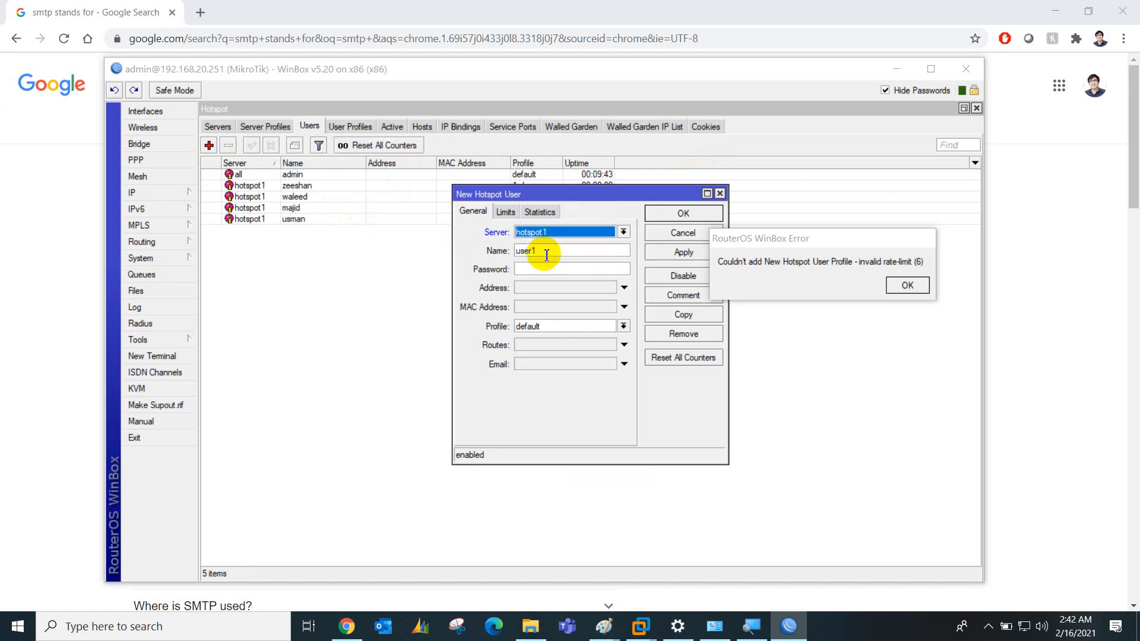
pyautogui.click(546, 255)
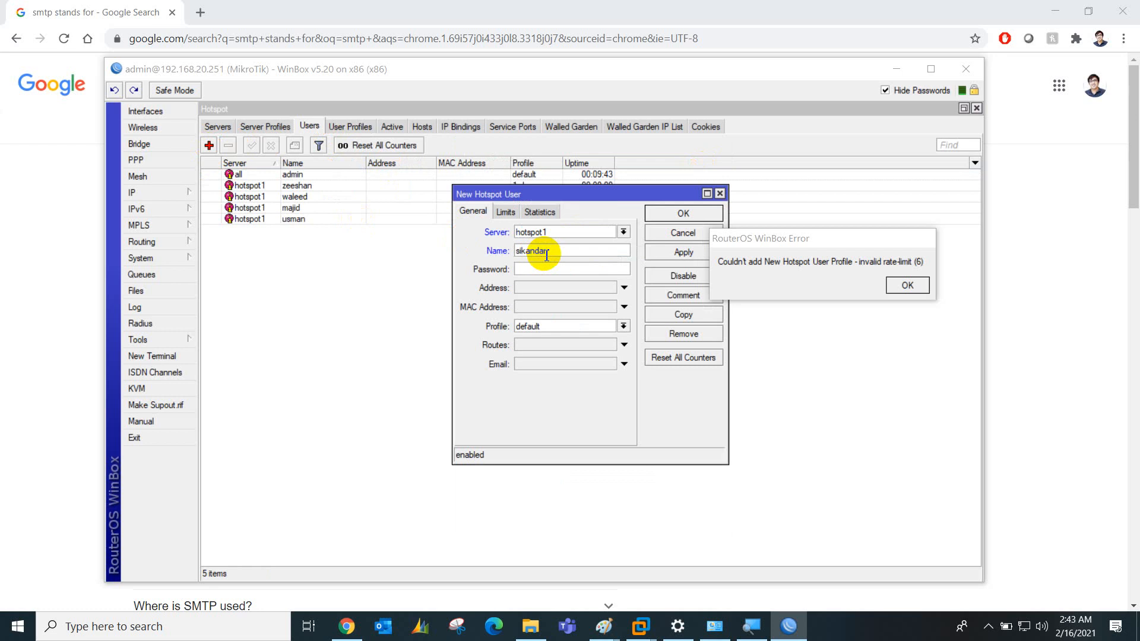
pyautogui.write('****')
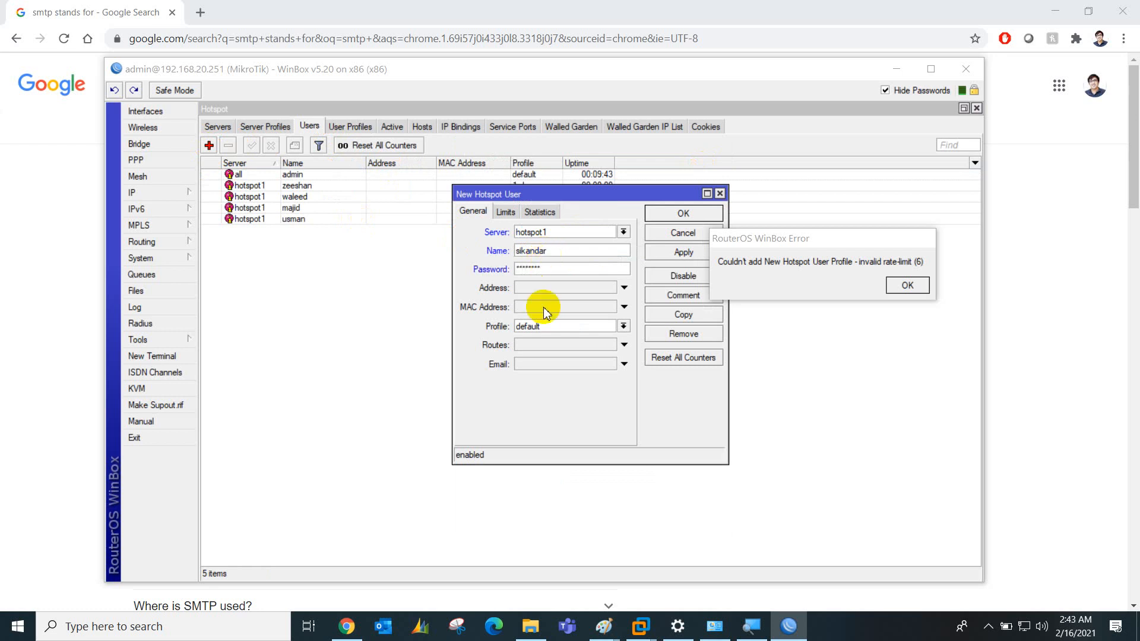
pyautogui.click(546, 326)
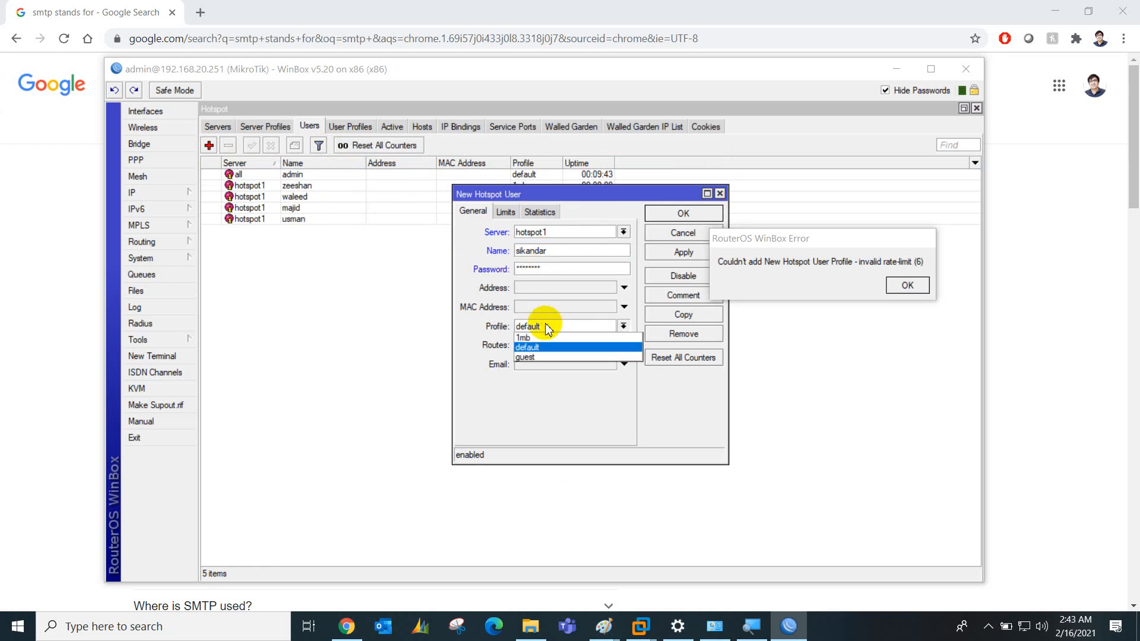
pyautogui.click(540, 357)
pyautogui.click(675, 249)
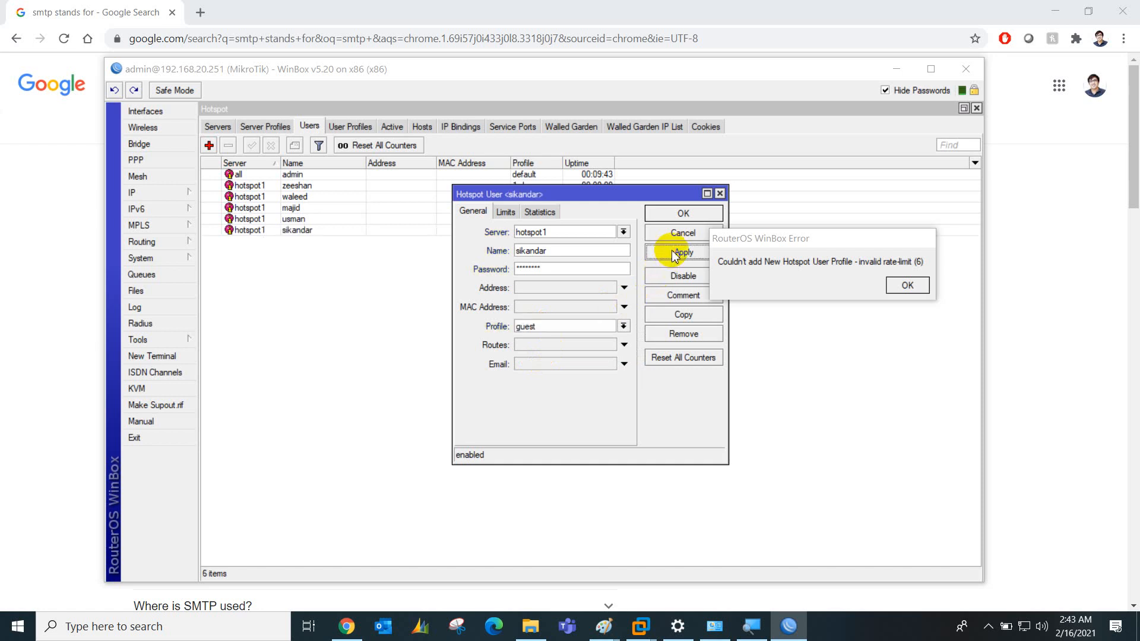
pyautogui.click(689, 215)
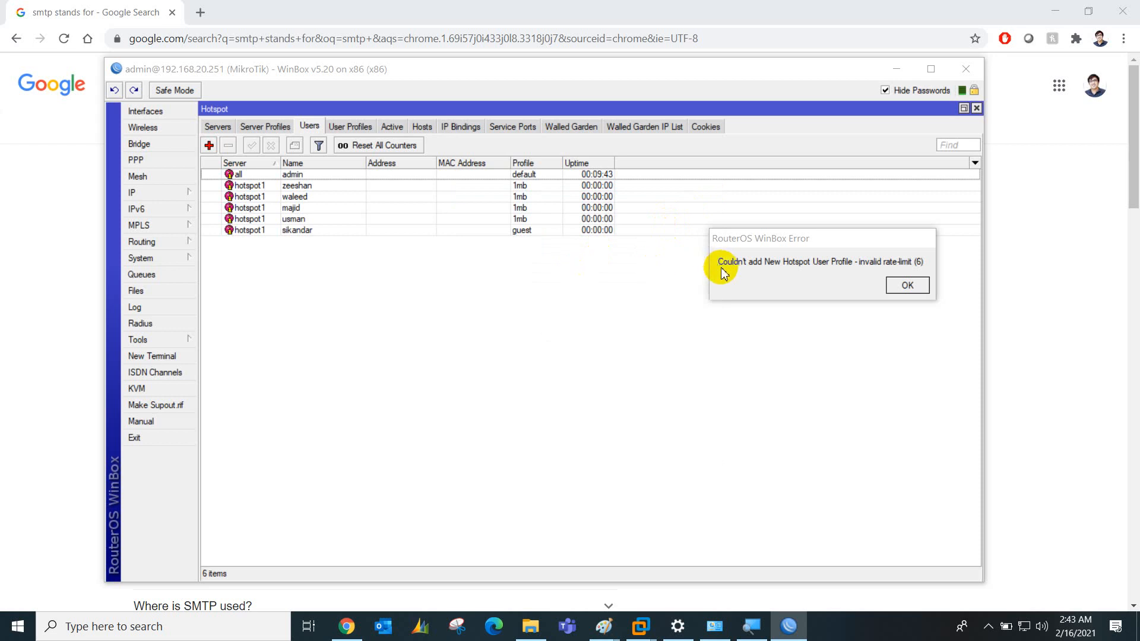
# Check the empty IP Bindings list, then bring up the router's File List showing the hotspot files
pyautogui.click(453, 127)
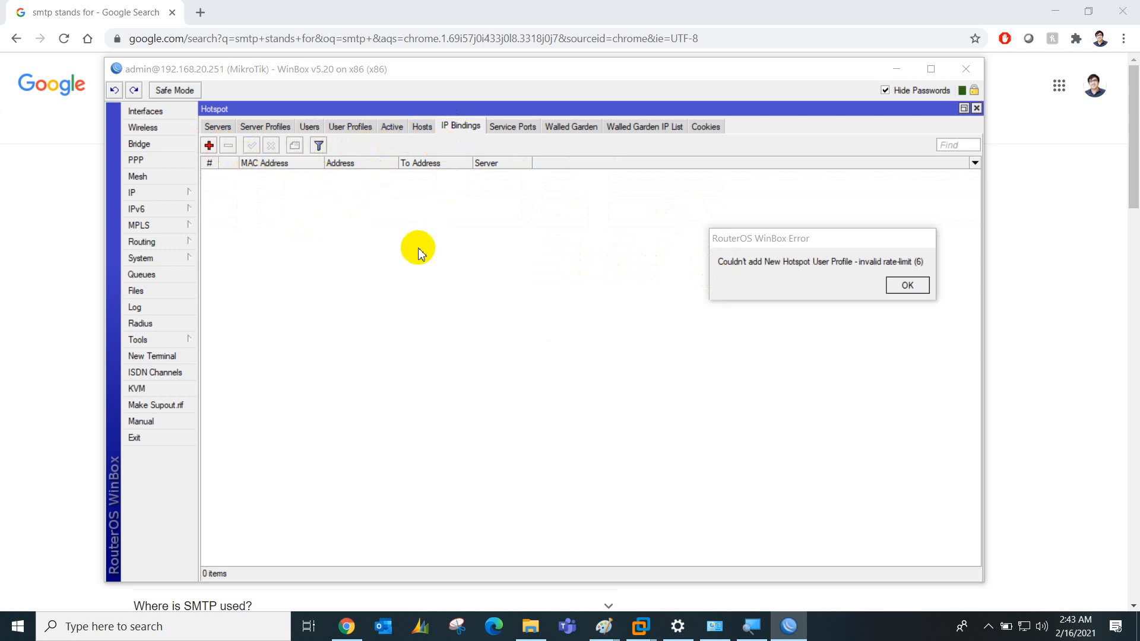
pyautogui.click(167, 291)
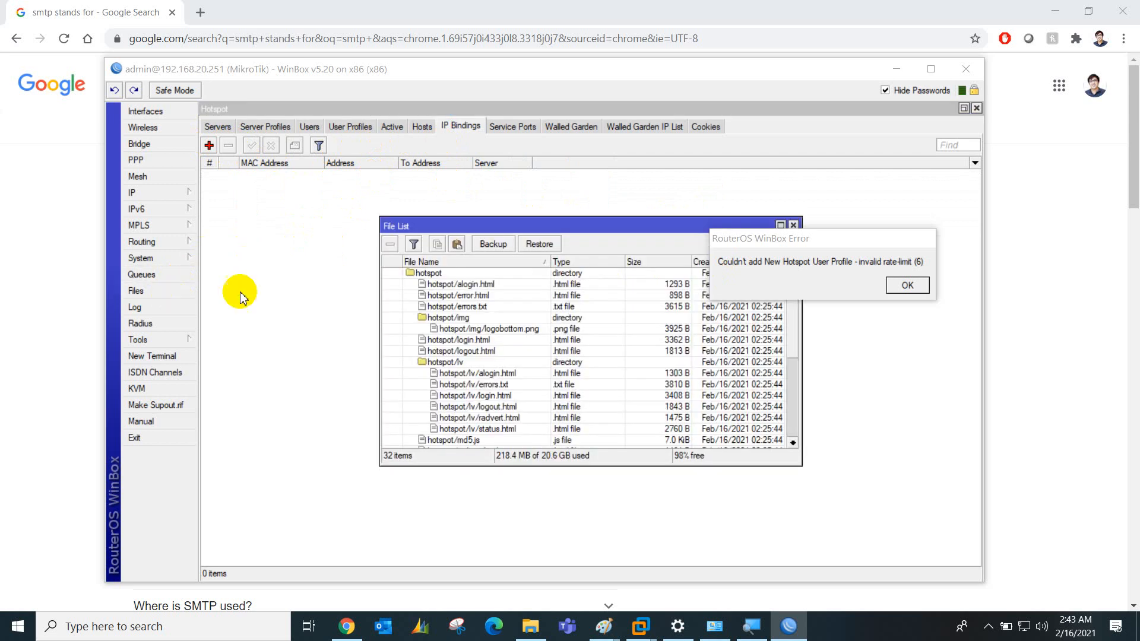
pyautogui.moveTo(536, 230); pyautogui.dragTo(454, 213)
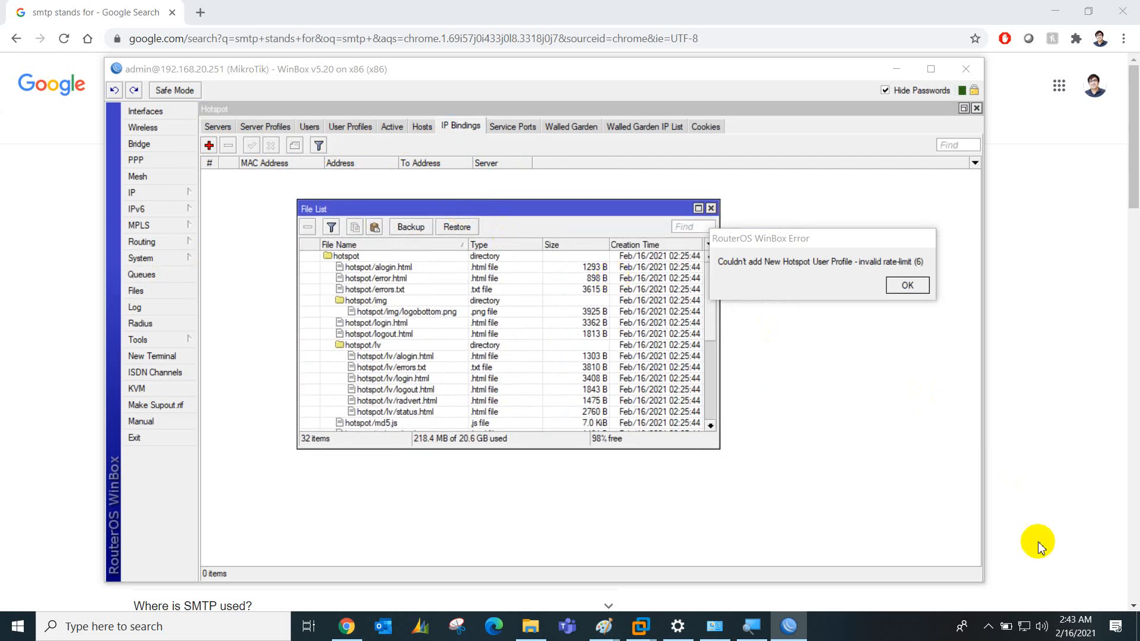